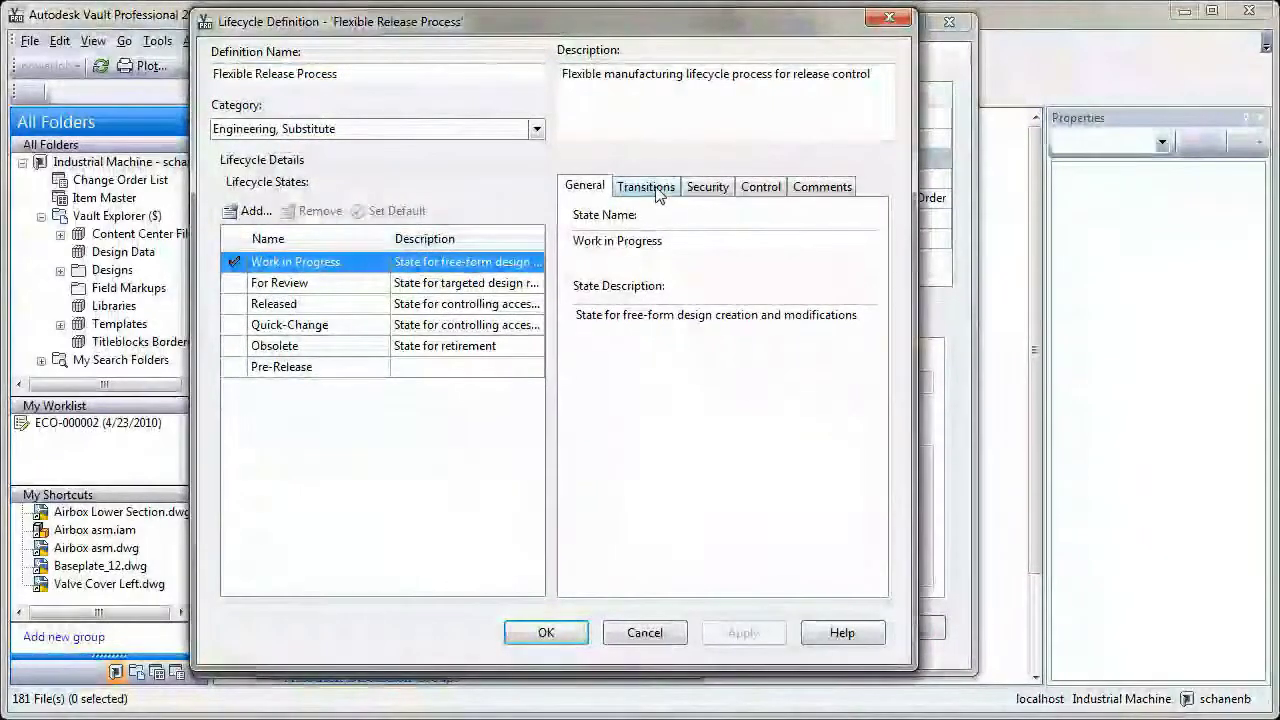
Step: Examine the criteria of the Work in Progress to Released transition in the Flexible Release Process lifecycle definition
left_click(658, 195)
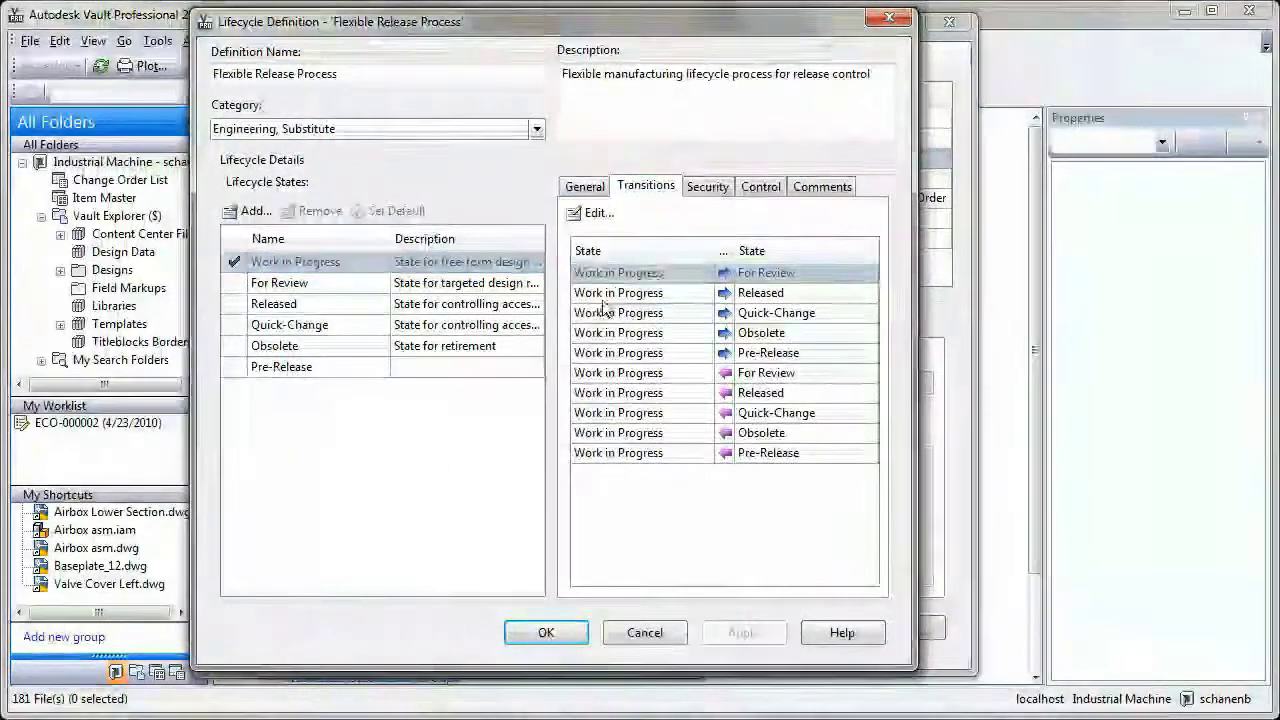
left_click(618, 292)
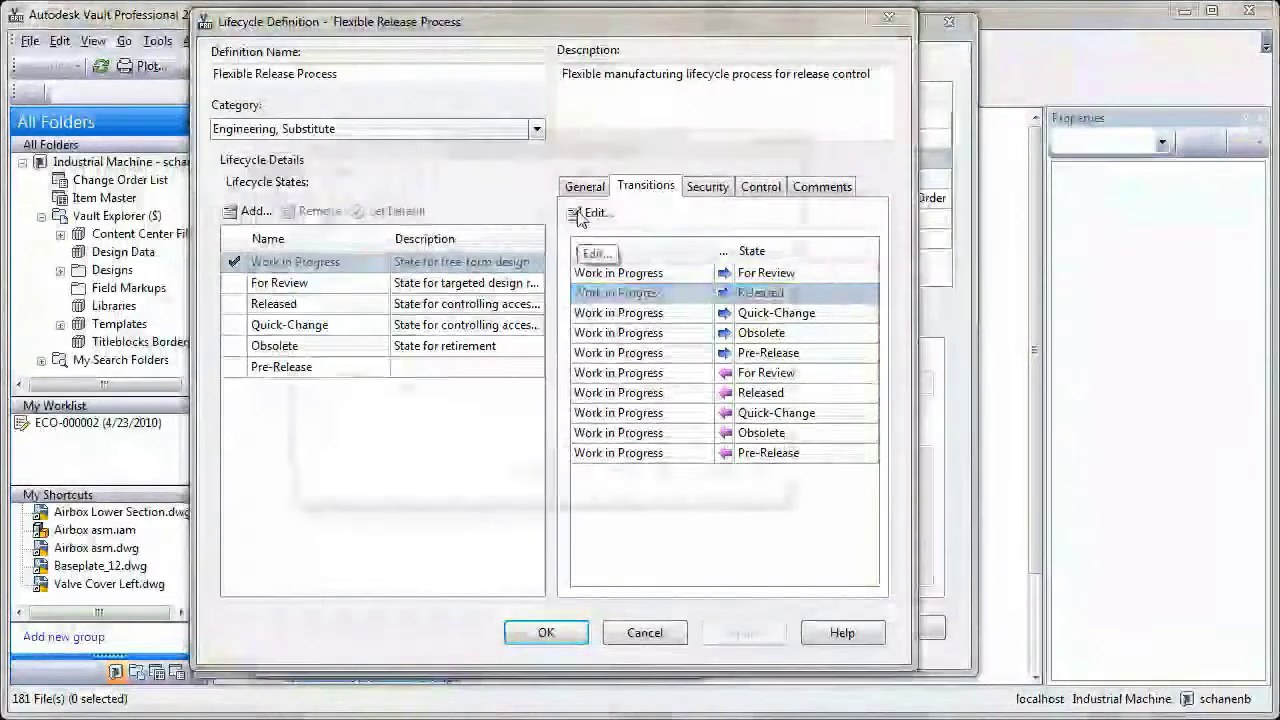
left_click(582, 215)
left_click(394, 386)
left_click(397, 398)
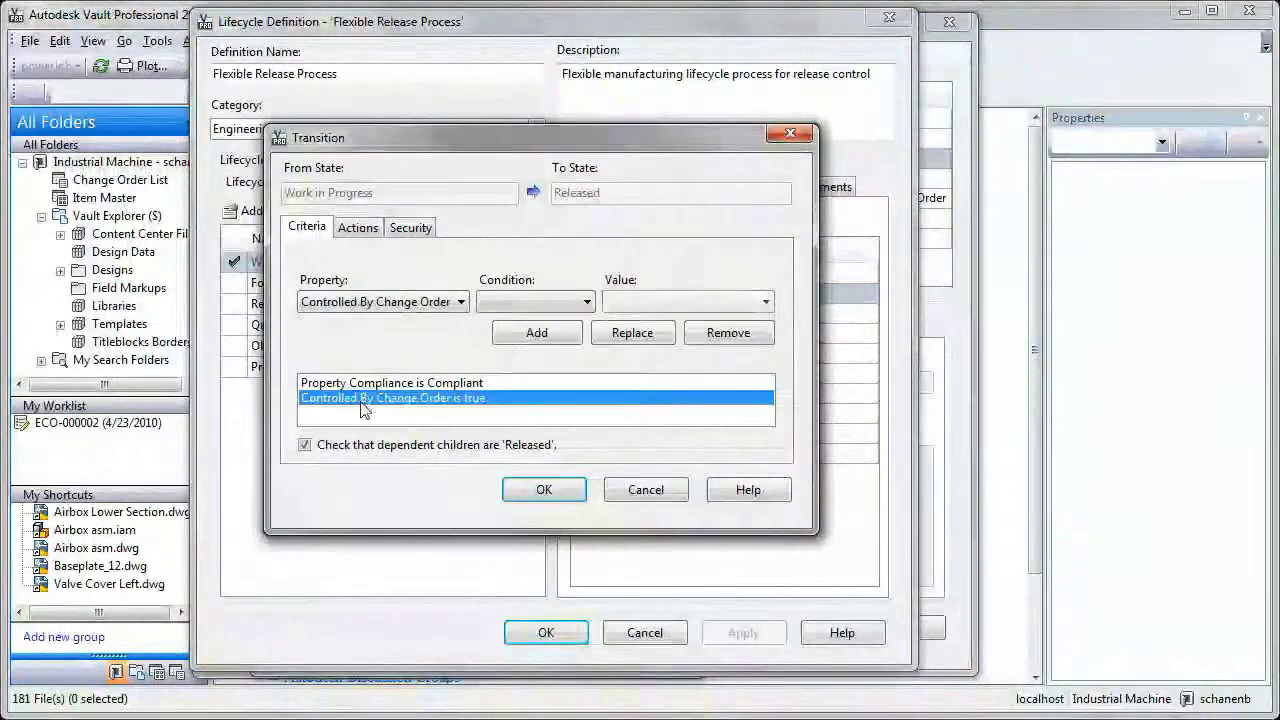
left_click(645, 490)
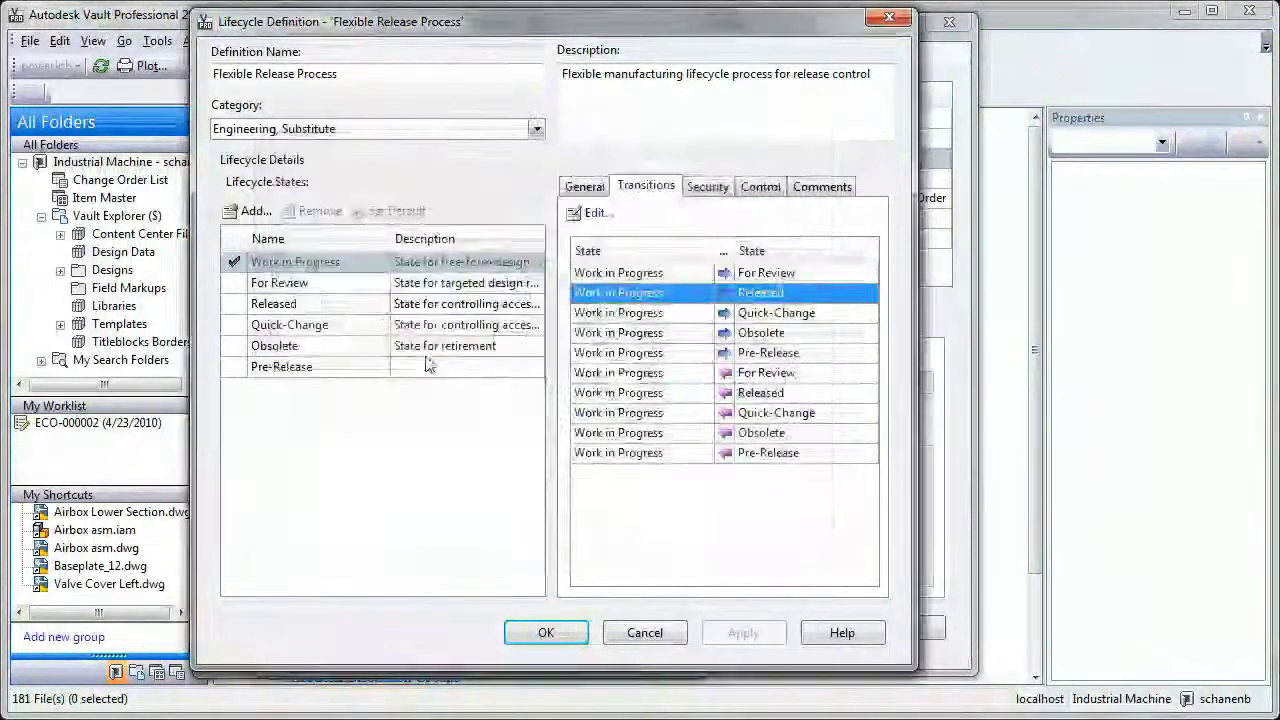
Step: Examine the criteria and actions of the Released to Work in Progress transition
left_click(320, 303)
left_click(606, 273)
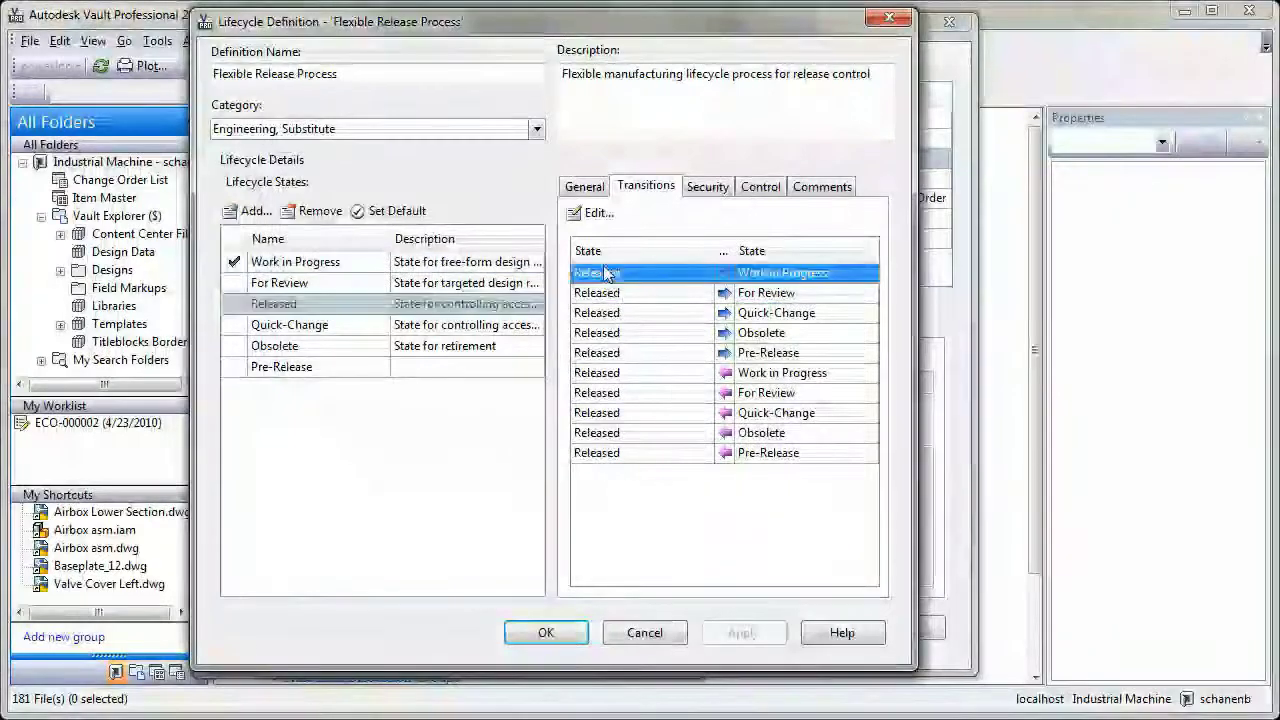
left_click(588, 213)
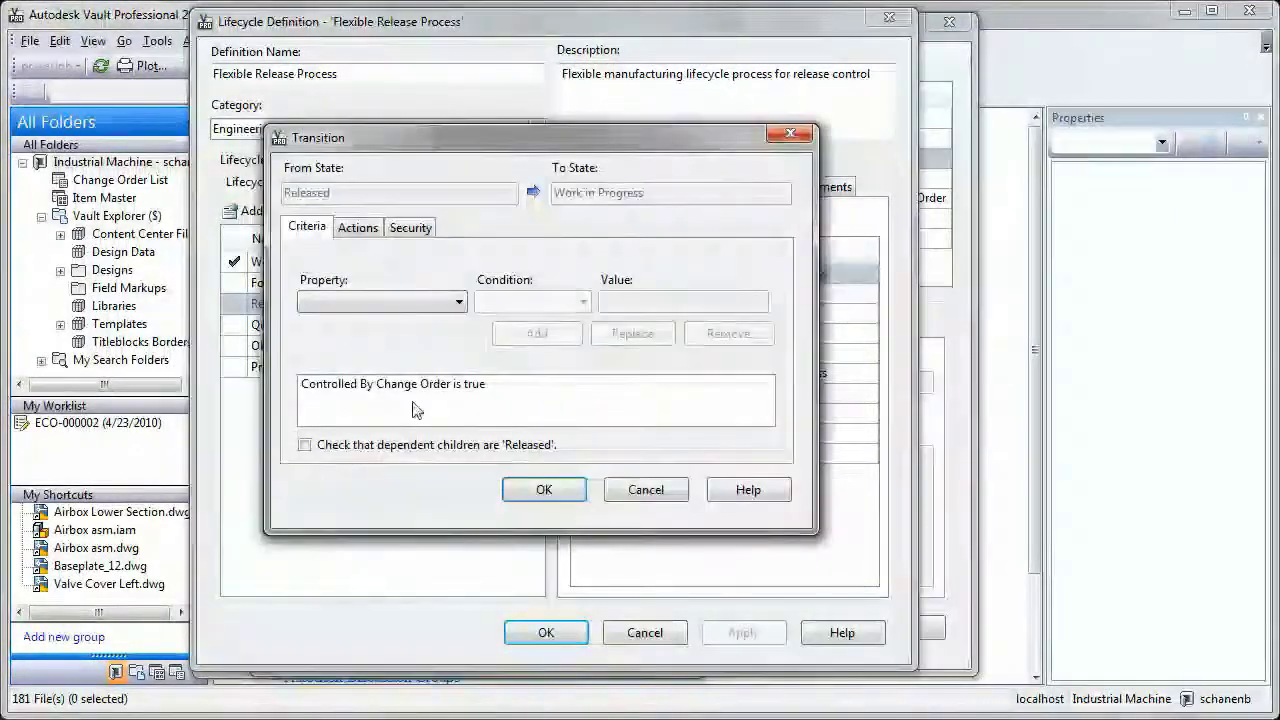
left_click(407, 388)
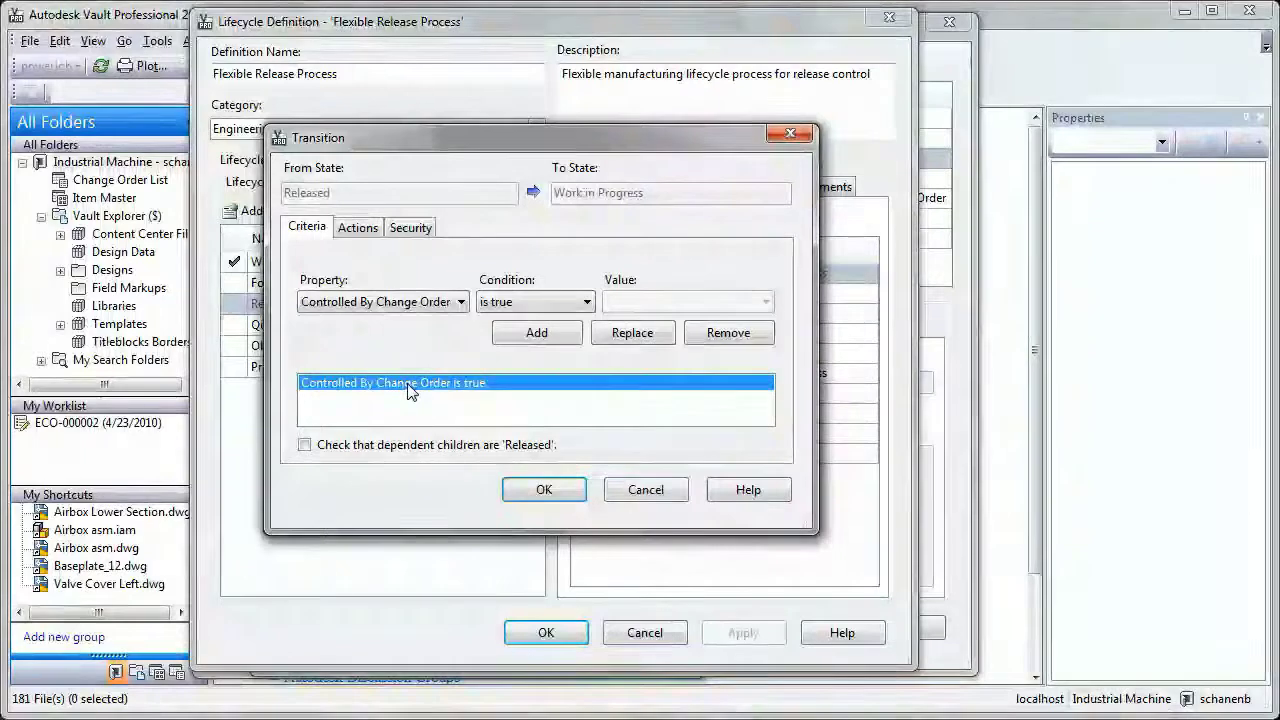
left_click(358, 228)
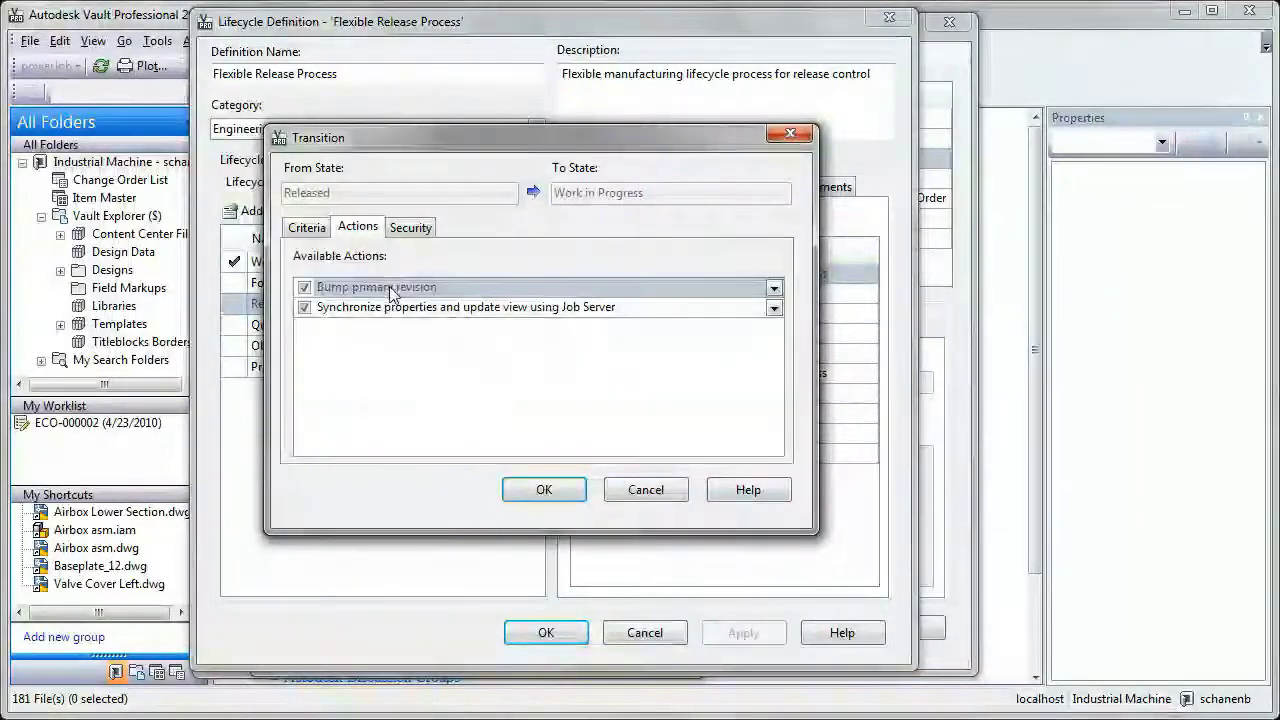
left_click(645, 490)
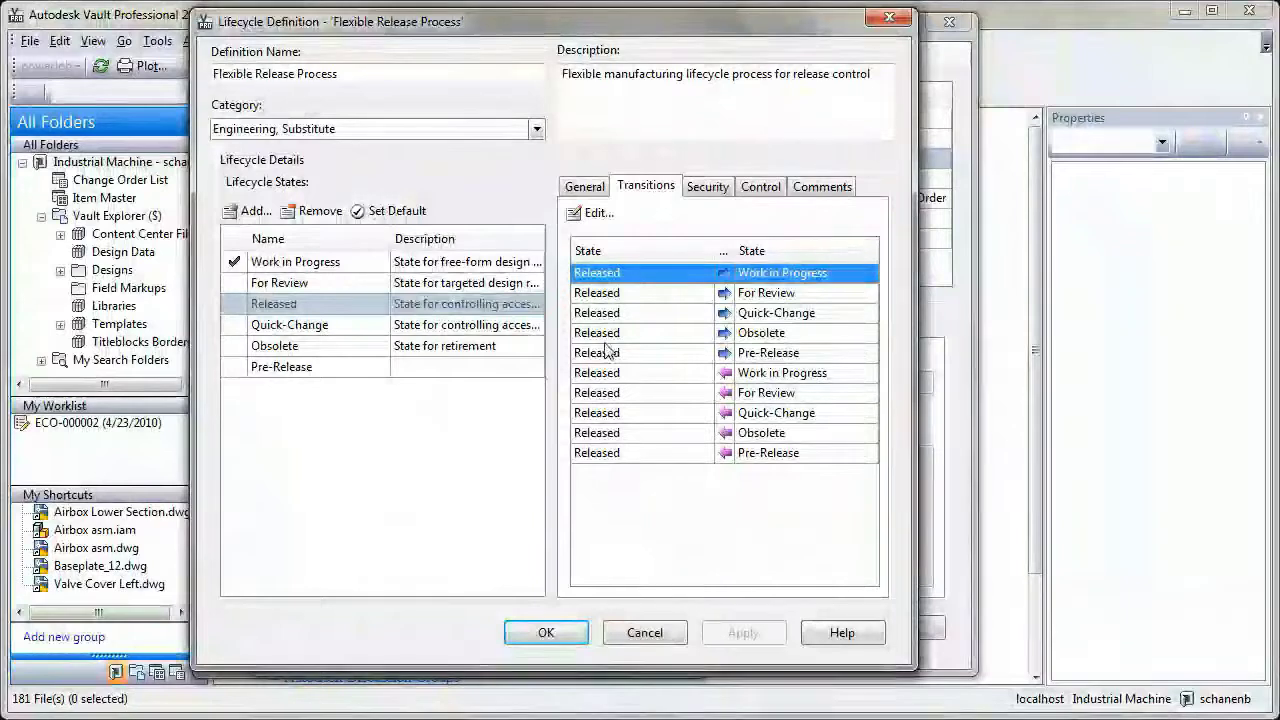
Step: Examine the criteria and actions of the Released to Quick-Change transition
left_click(606, 314)
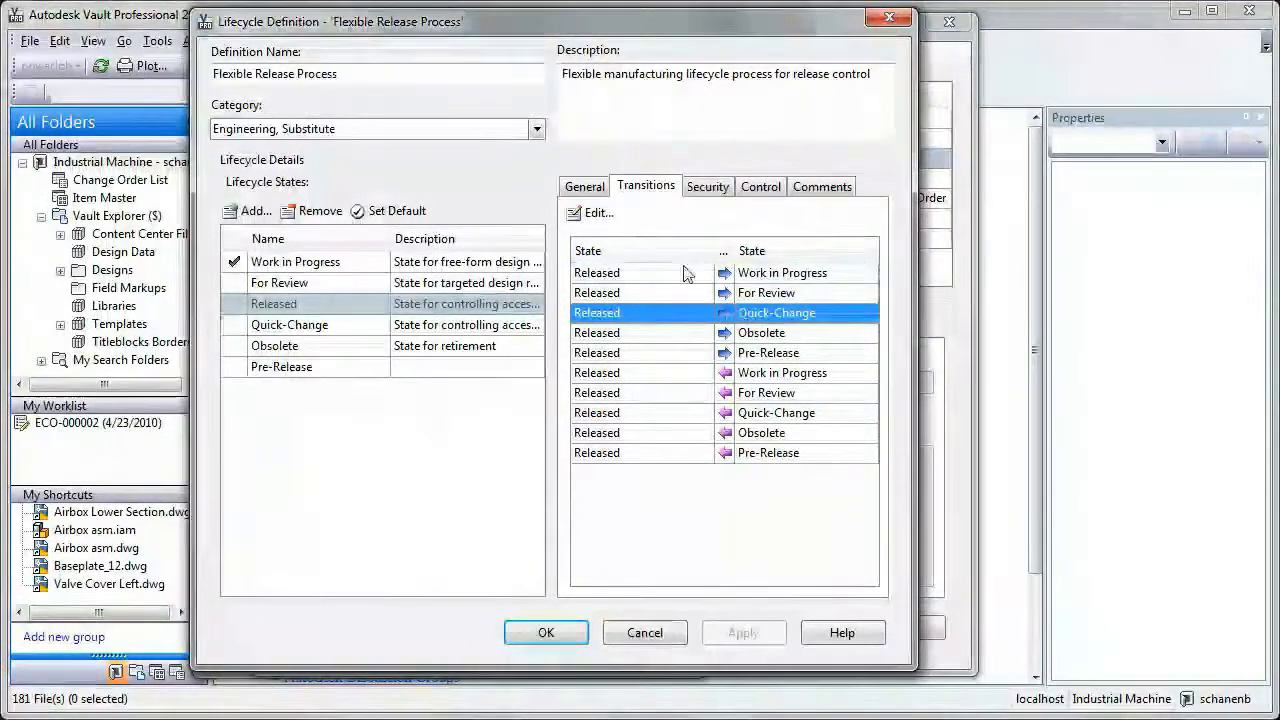
left_click(597, 214)
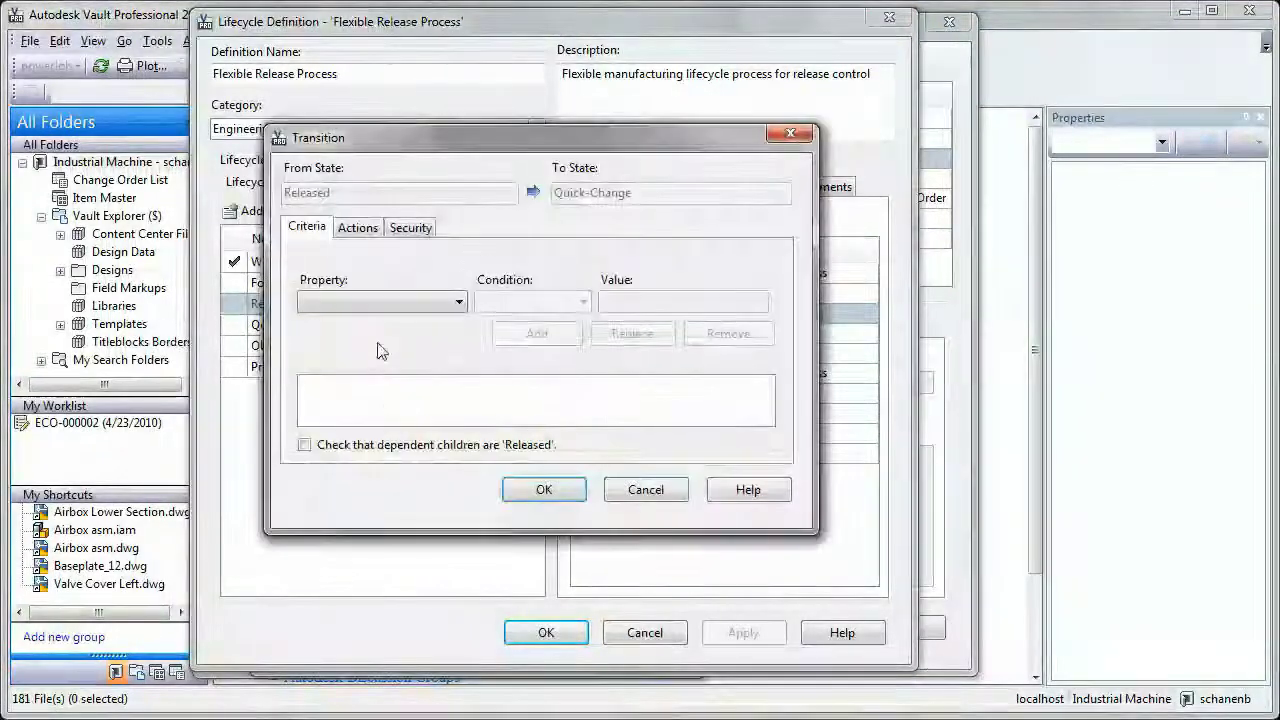
left_click(358, 229)
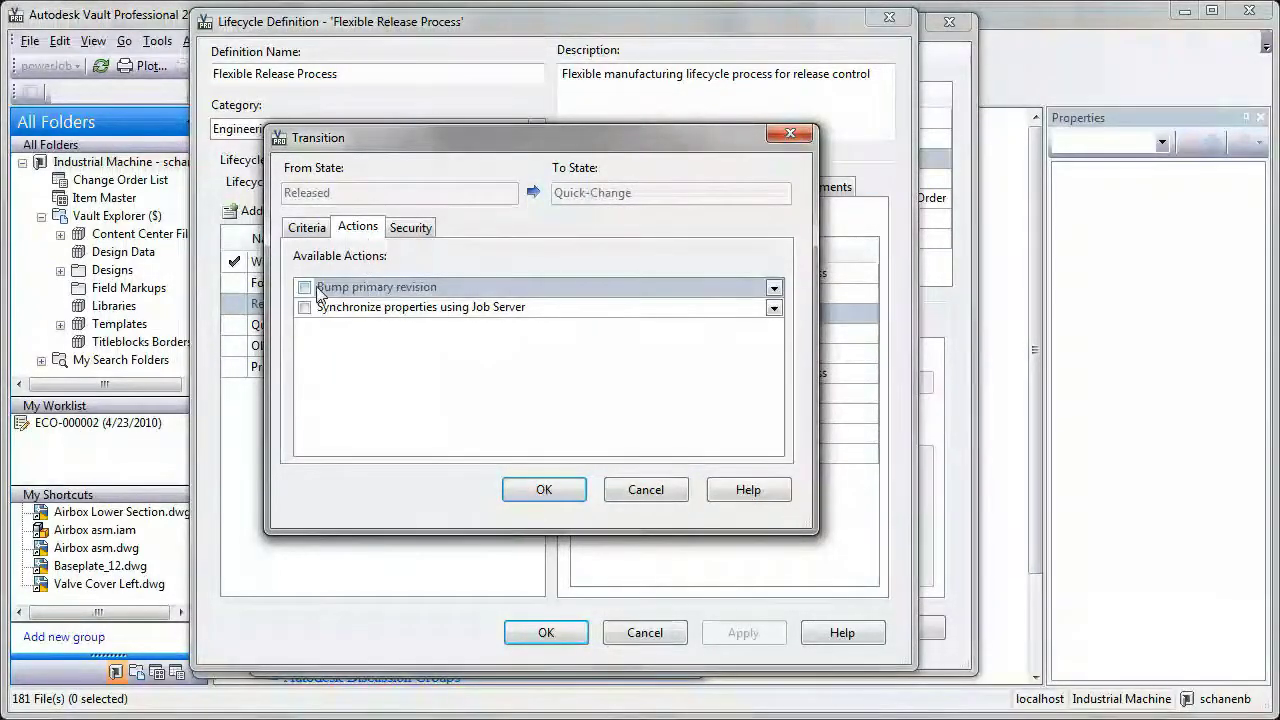
left_click(648, 491)
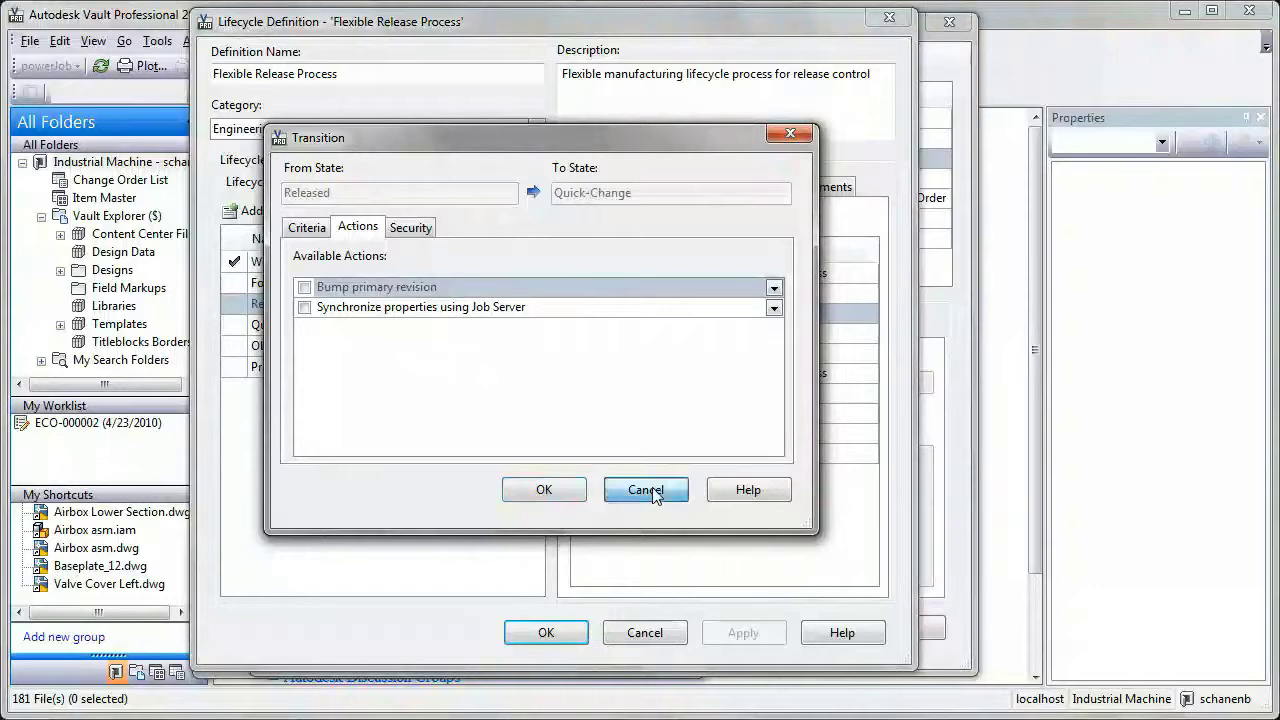
Step: Examine the criteria and actions of the Quick-Change to Released transition
left_click(366, 328)
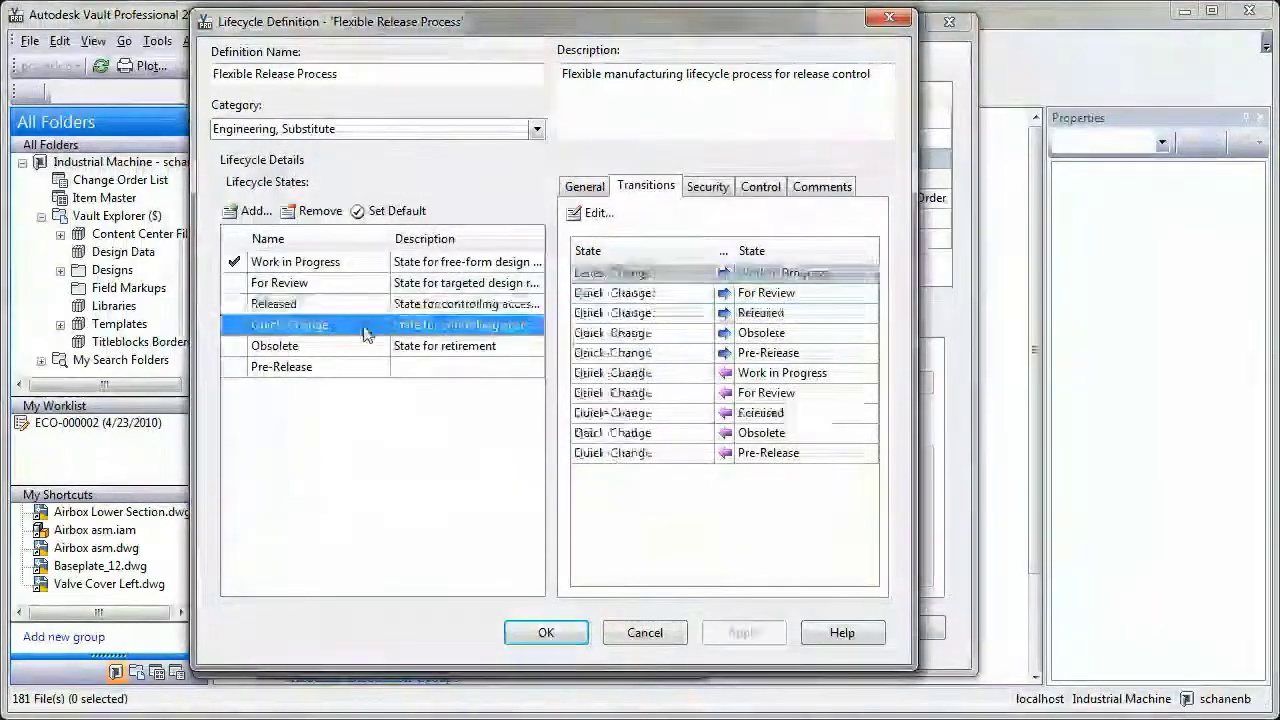
left_click(627, 314)
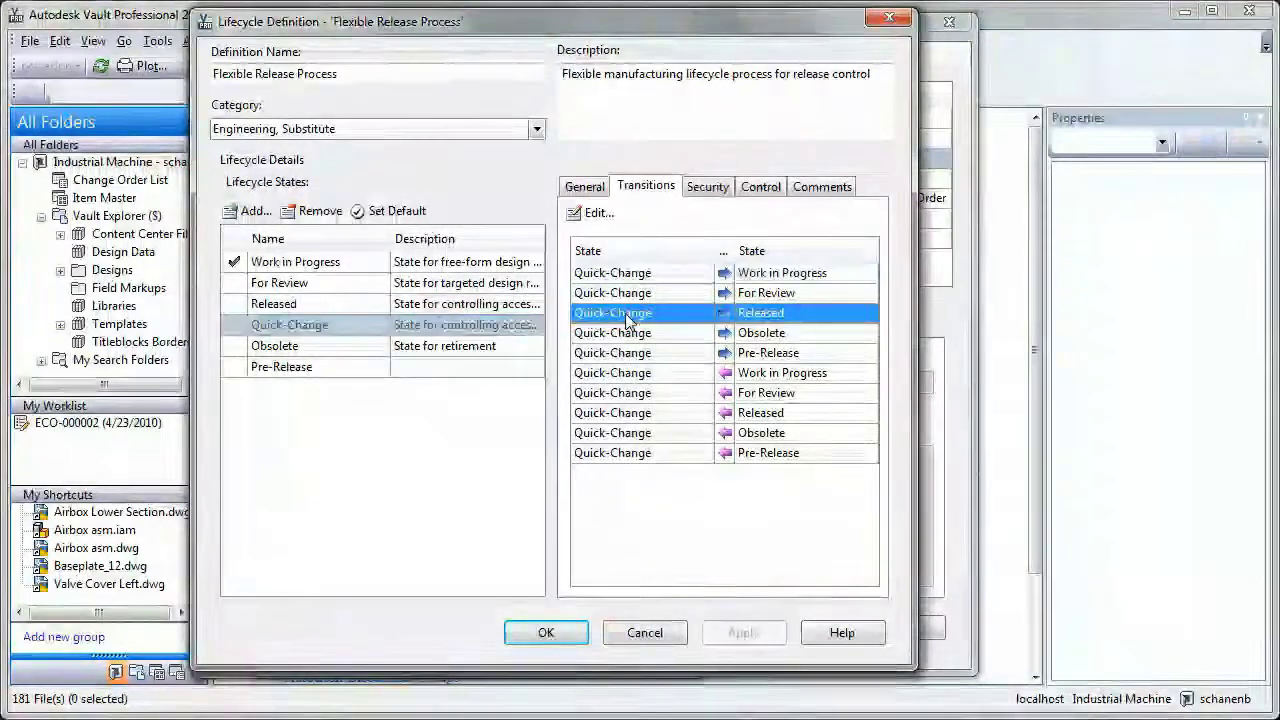
left_click(595, 215)
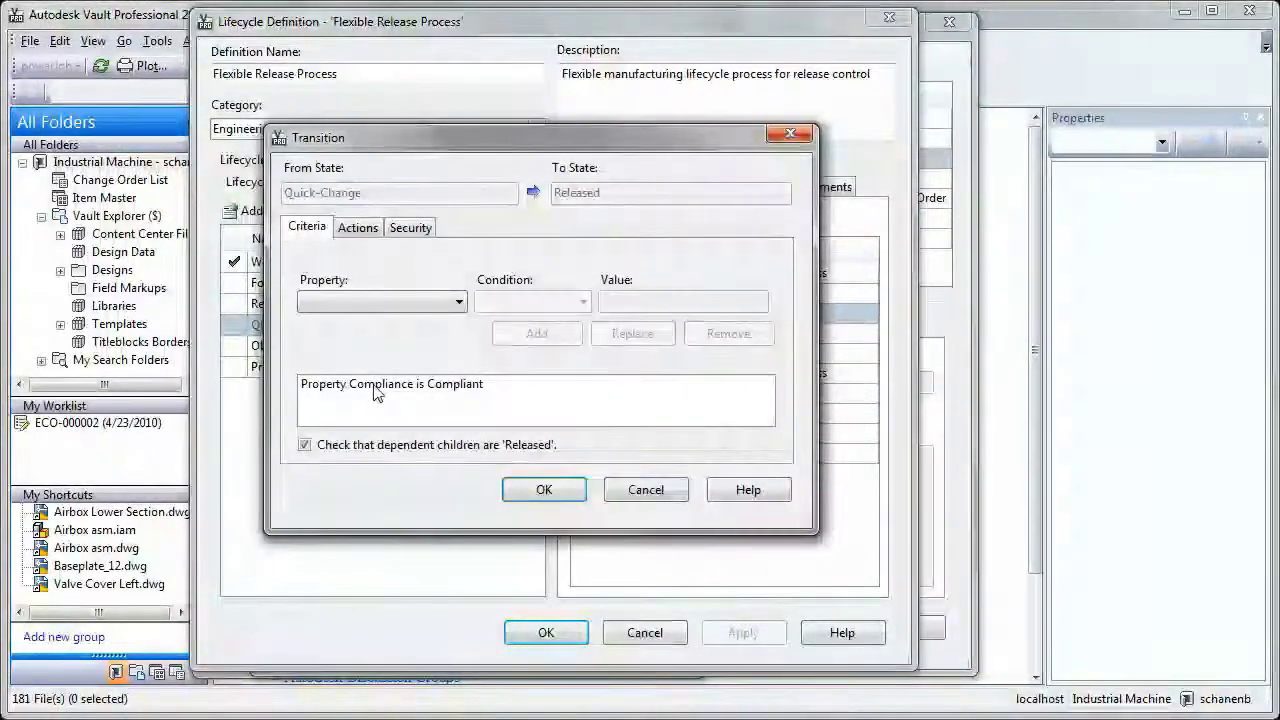
left_click(358, 228)
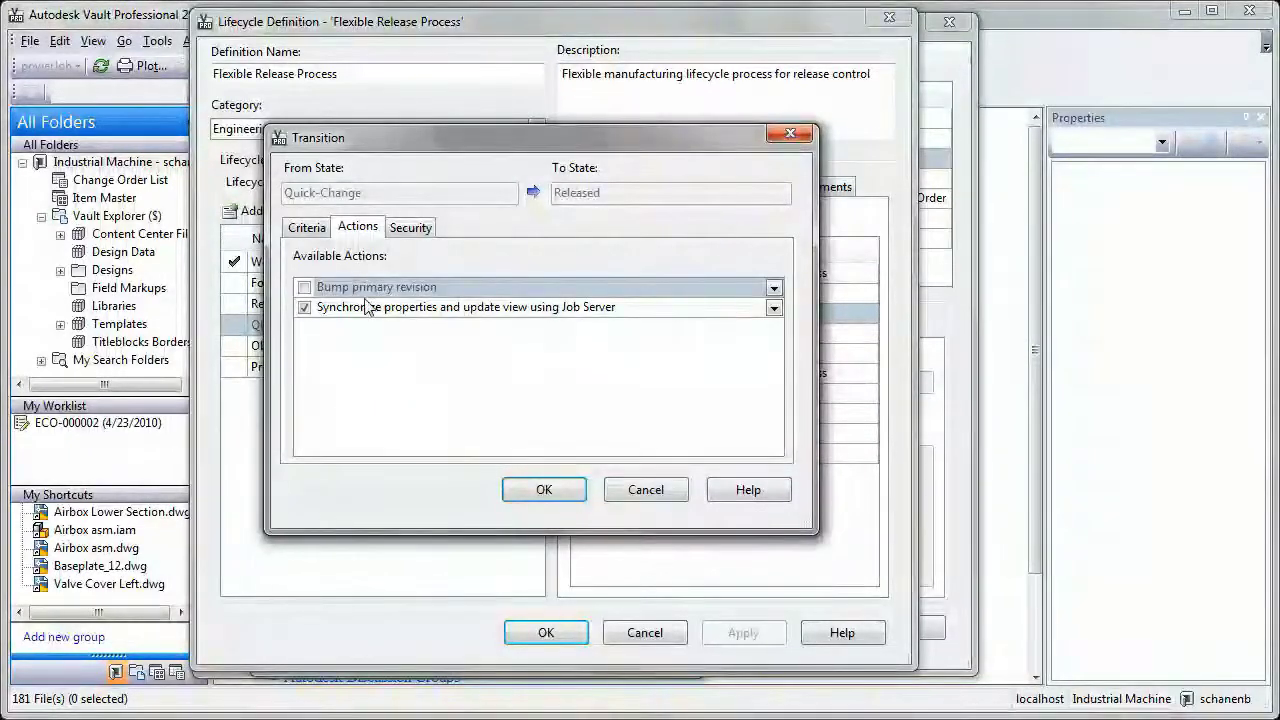
left_click(544, 489)
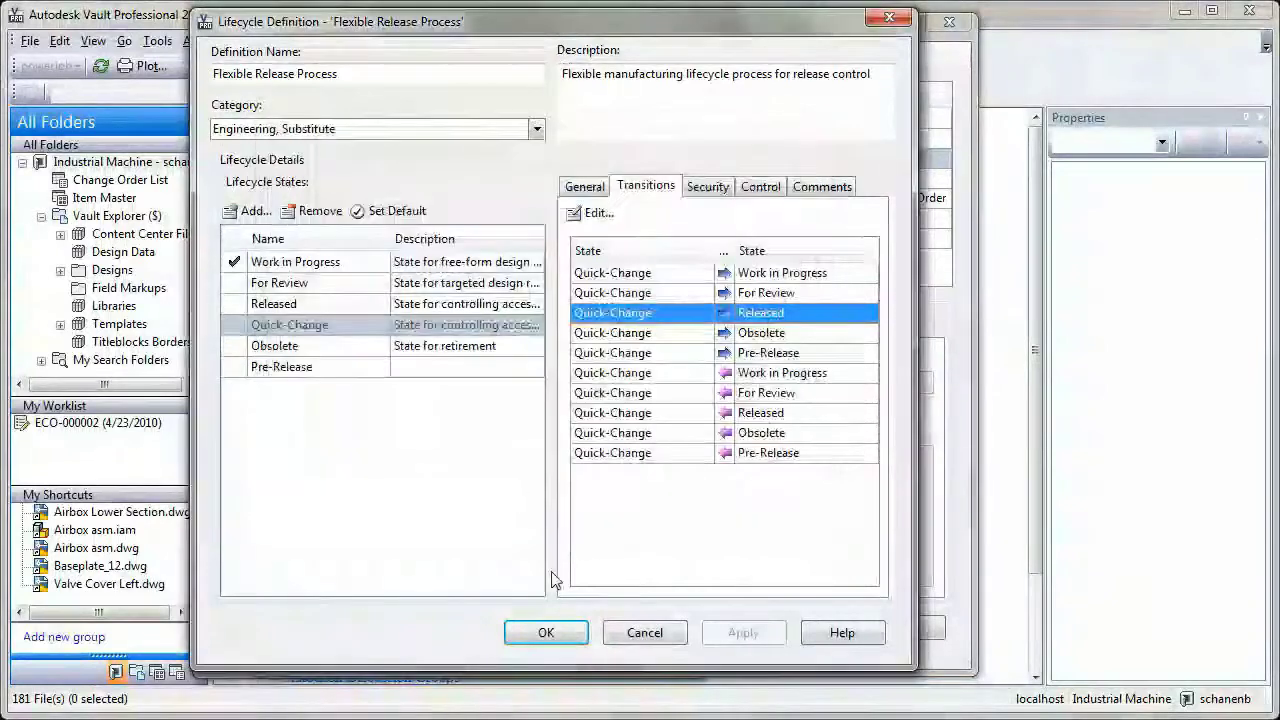
Step: Close the Flexible Release Process definition, the lifecycle list and the Vault Settings
left_click(546, 632)
left_click(794, 628)
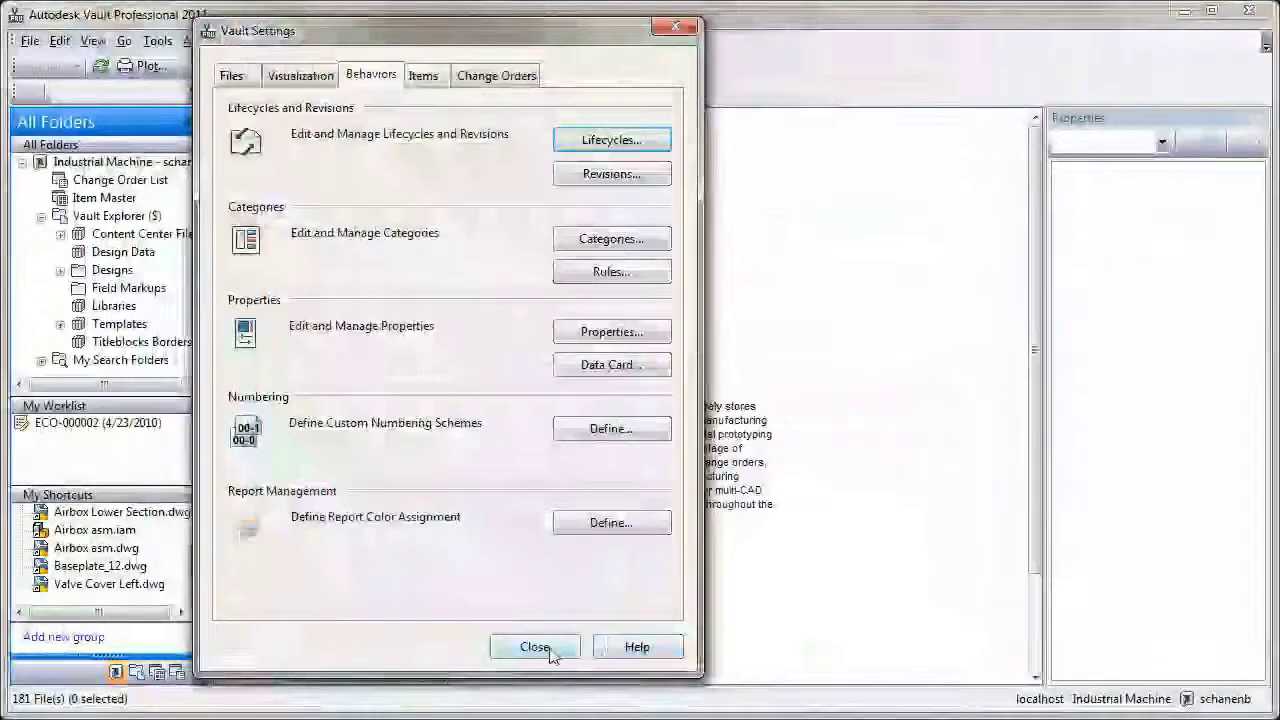
left_click(531, 646)
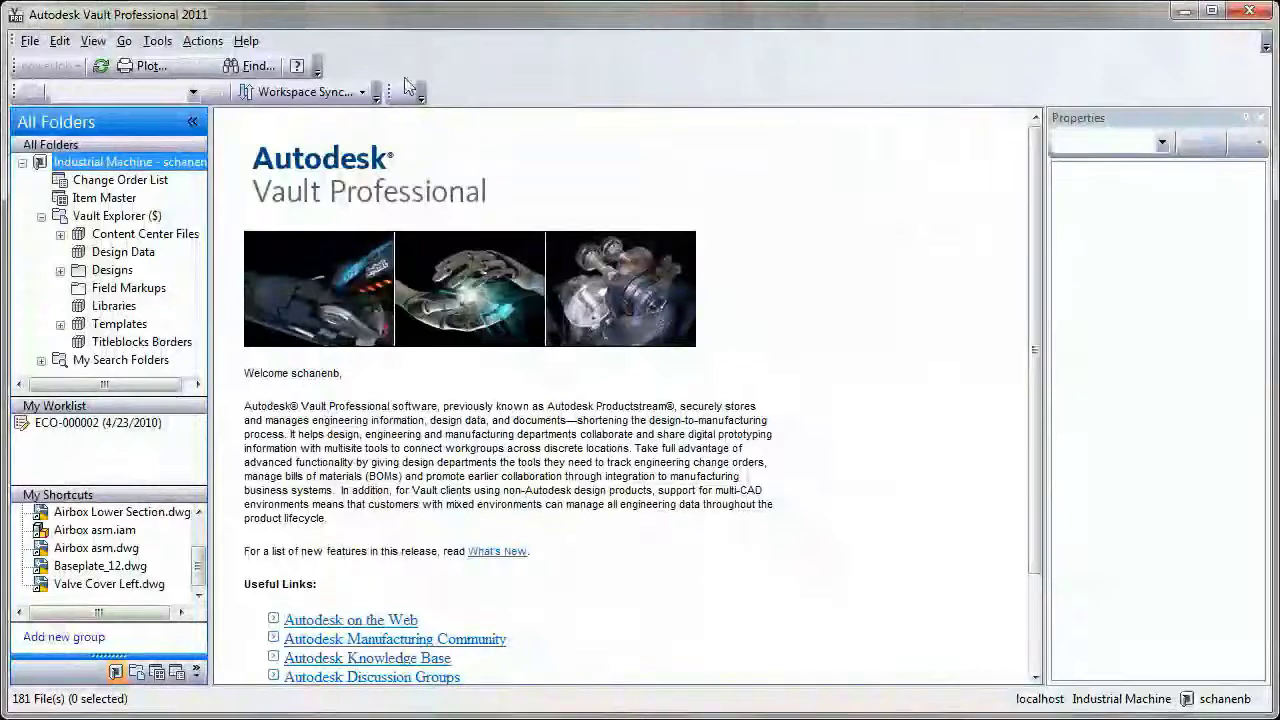
Step: Go to Valve Cover Left.dwg from the shortcuts and inspect its drawing preview up close
left_click(100, 584)
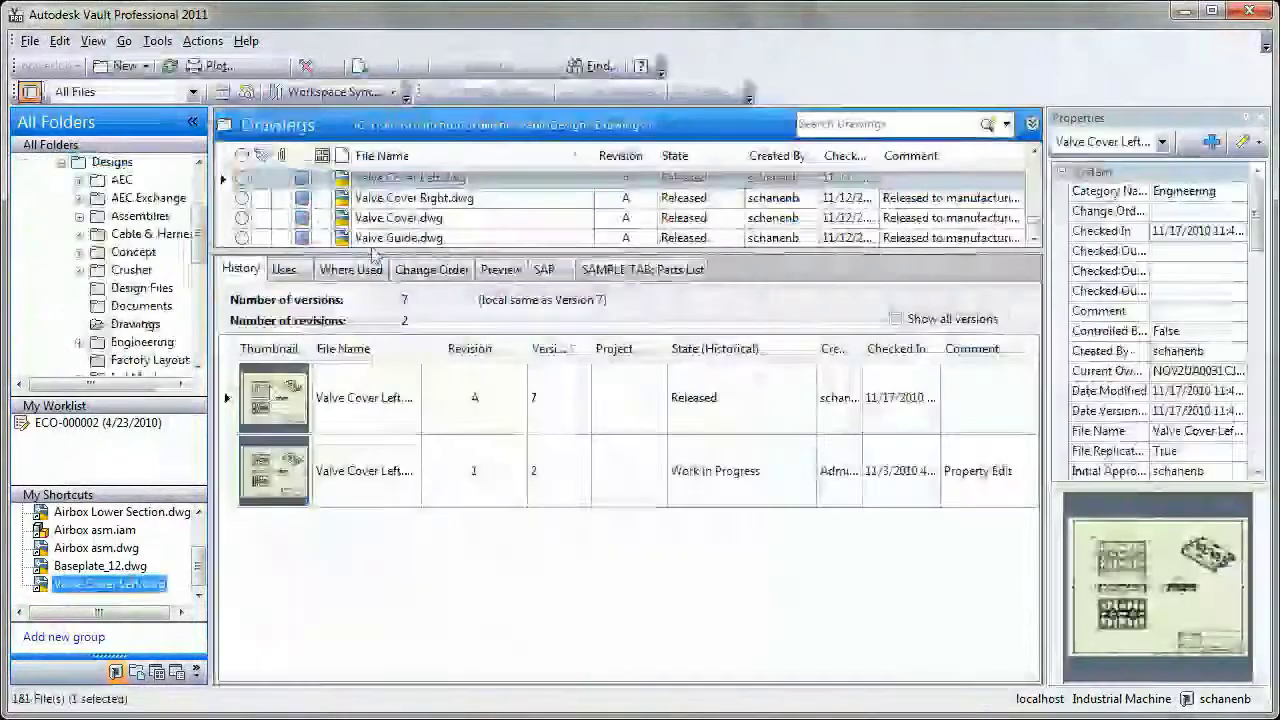
left_click(497, 270)
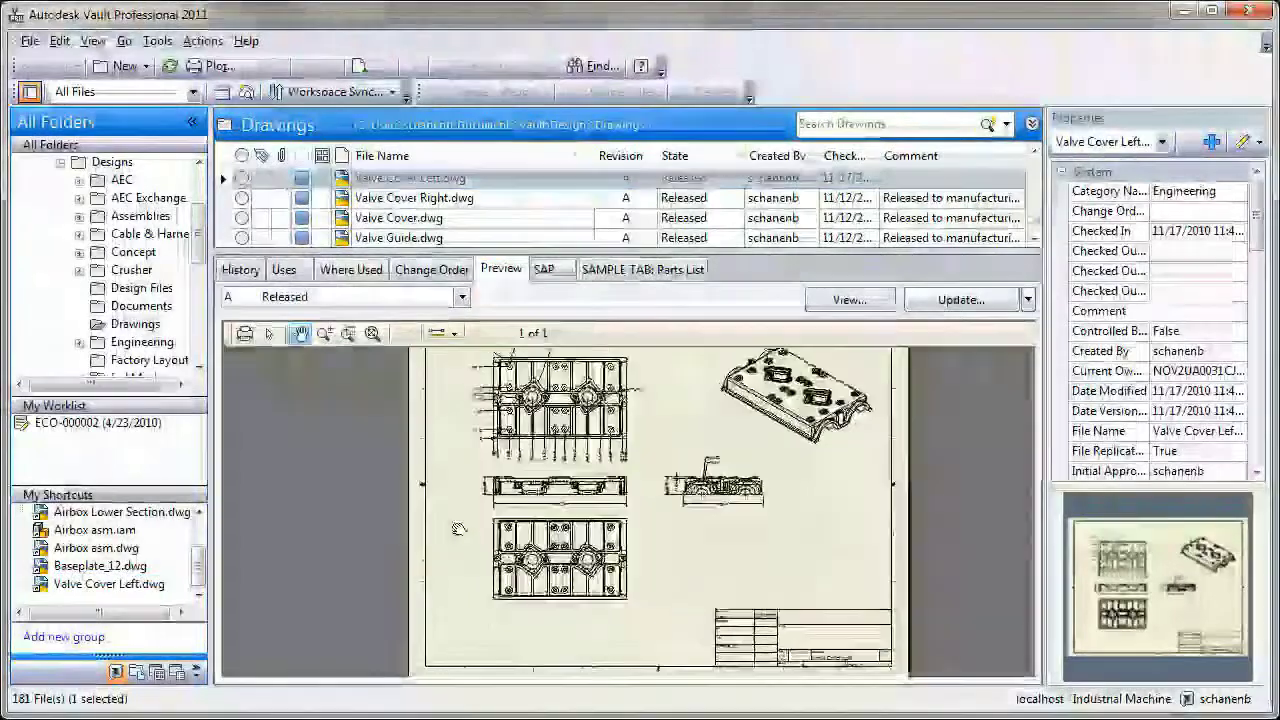
scroll(600, 520, "up", 3)
scroll(453, 525, "up", 3)
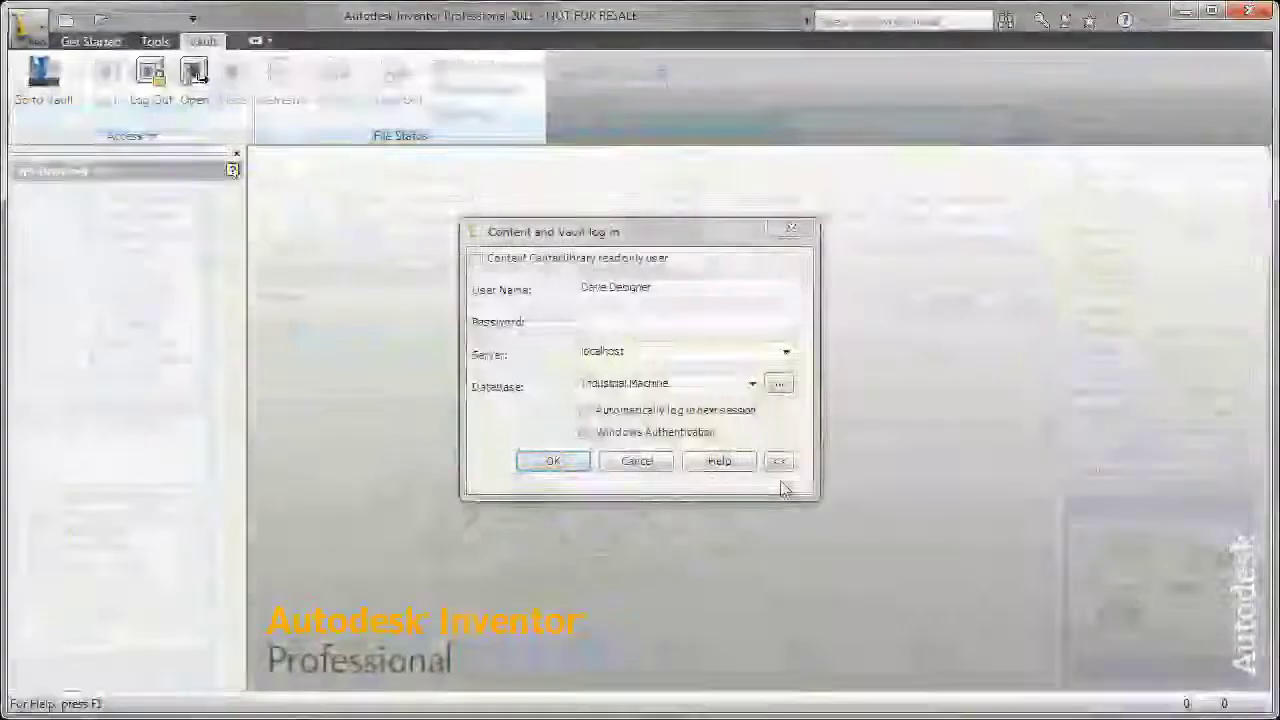
Step: Log in to the Industrial Machine vault from Autodesk Inventor and open Valve Cover Left.dwg as read-only
left_click(556, 462)
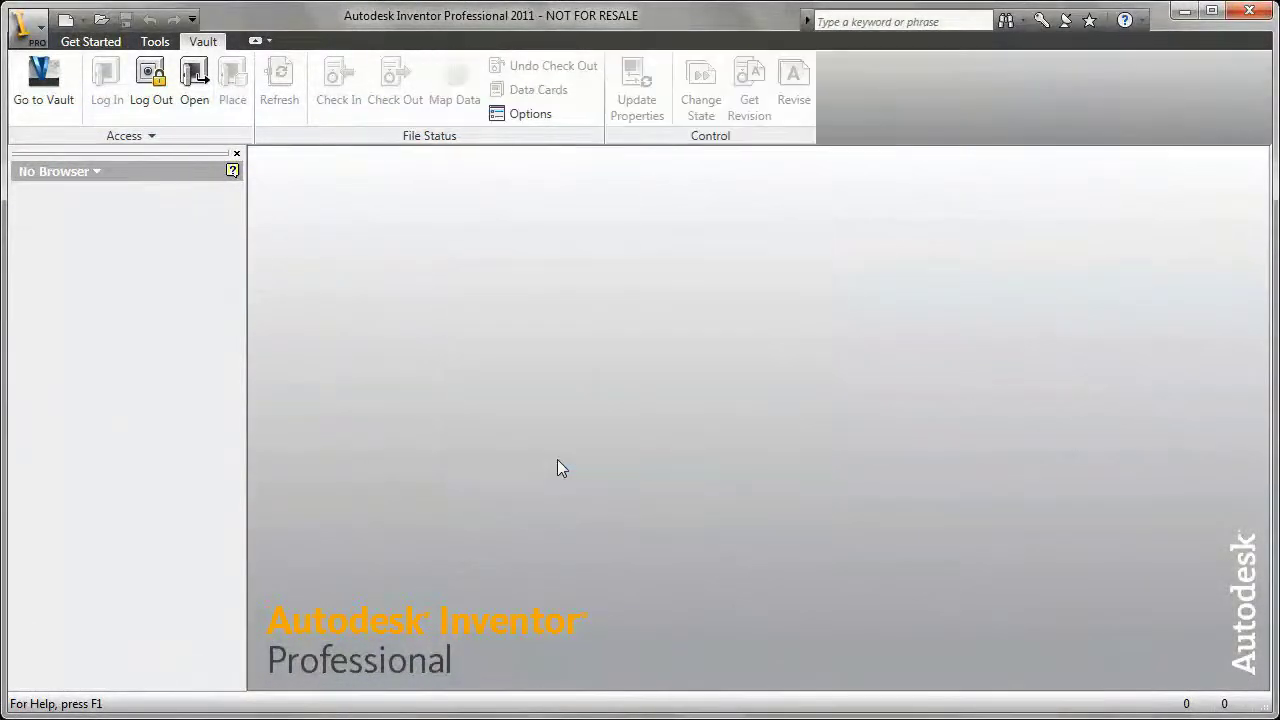
left_click(194, 80)
left_click(355, 255)
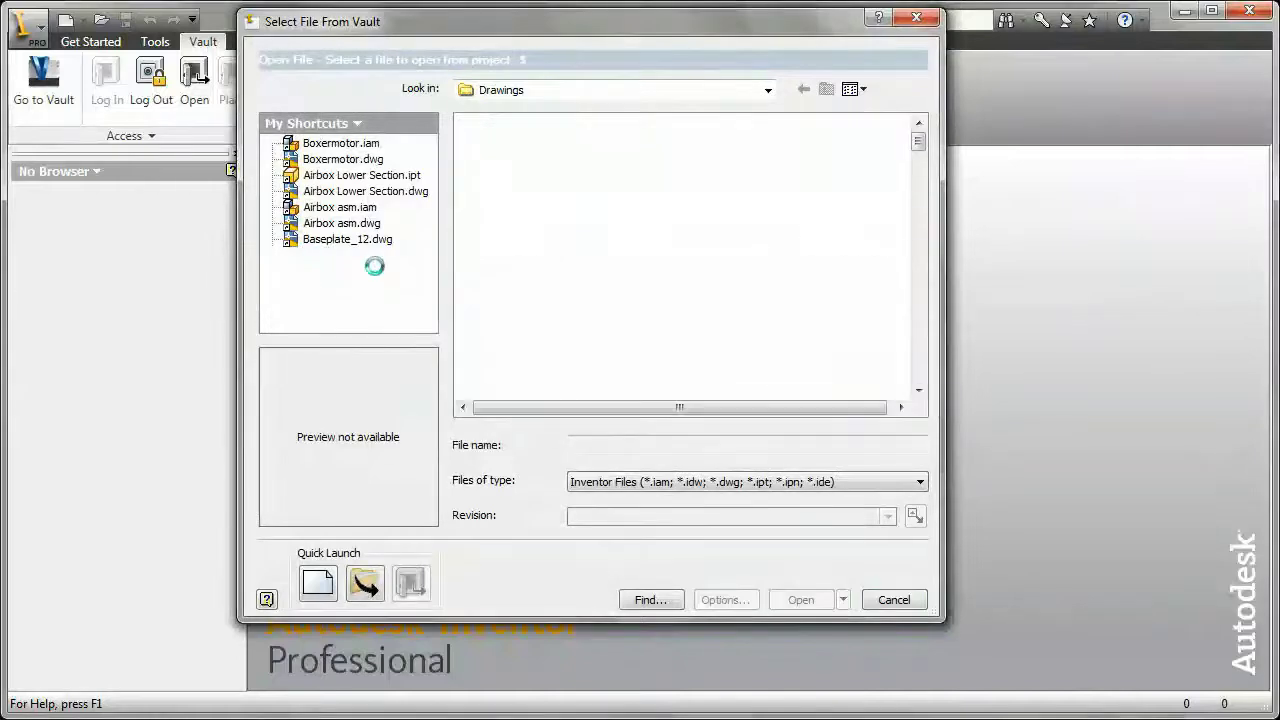
left_click(845, 599)
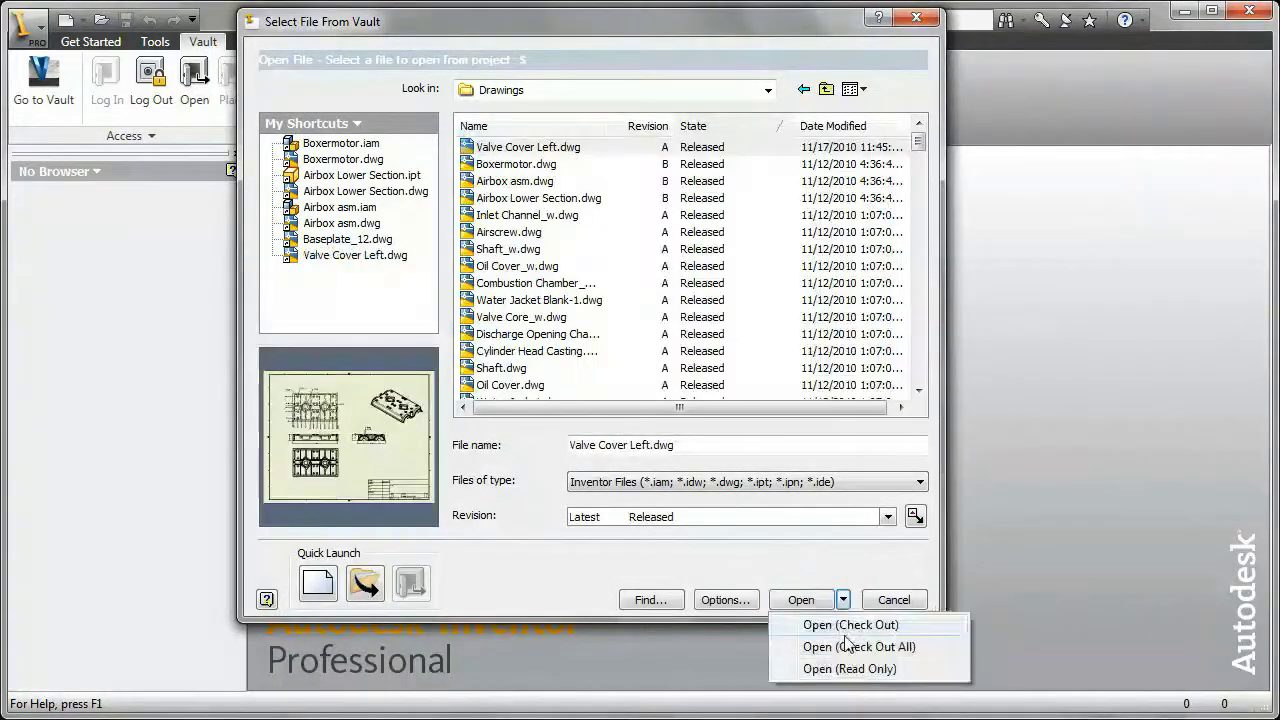
left_click(851, 666)
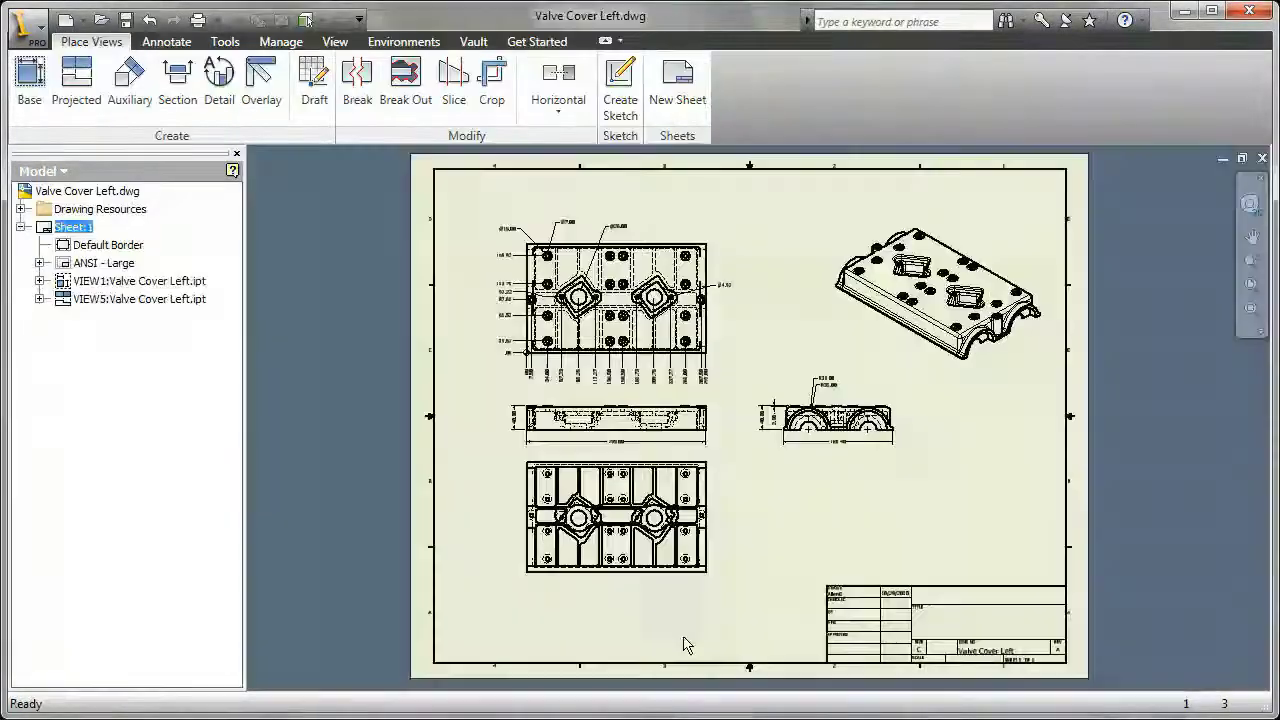
Step: Switch the model browser to the Vault view to check the drawing's vault status
left_click(40, 171)
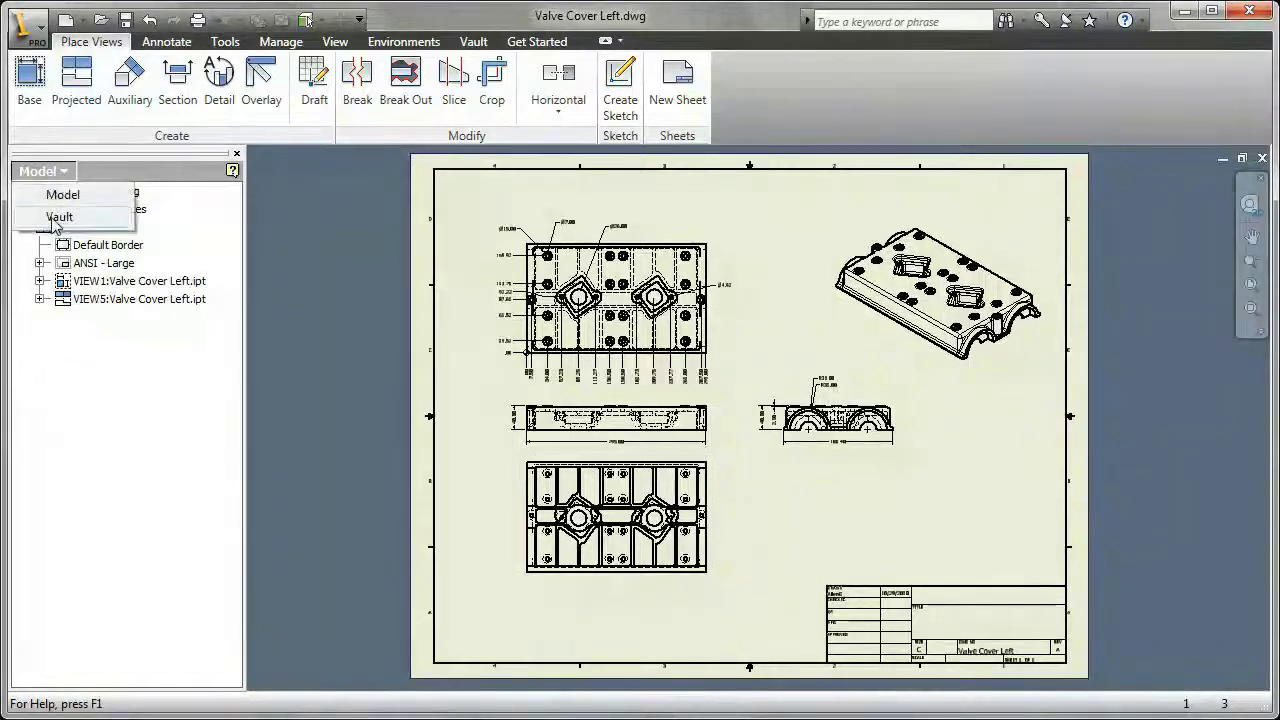
left_click(45, 214)
mouse_move(43, 239)
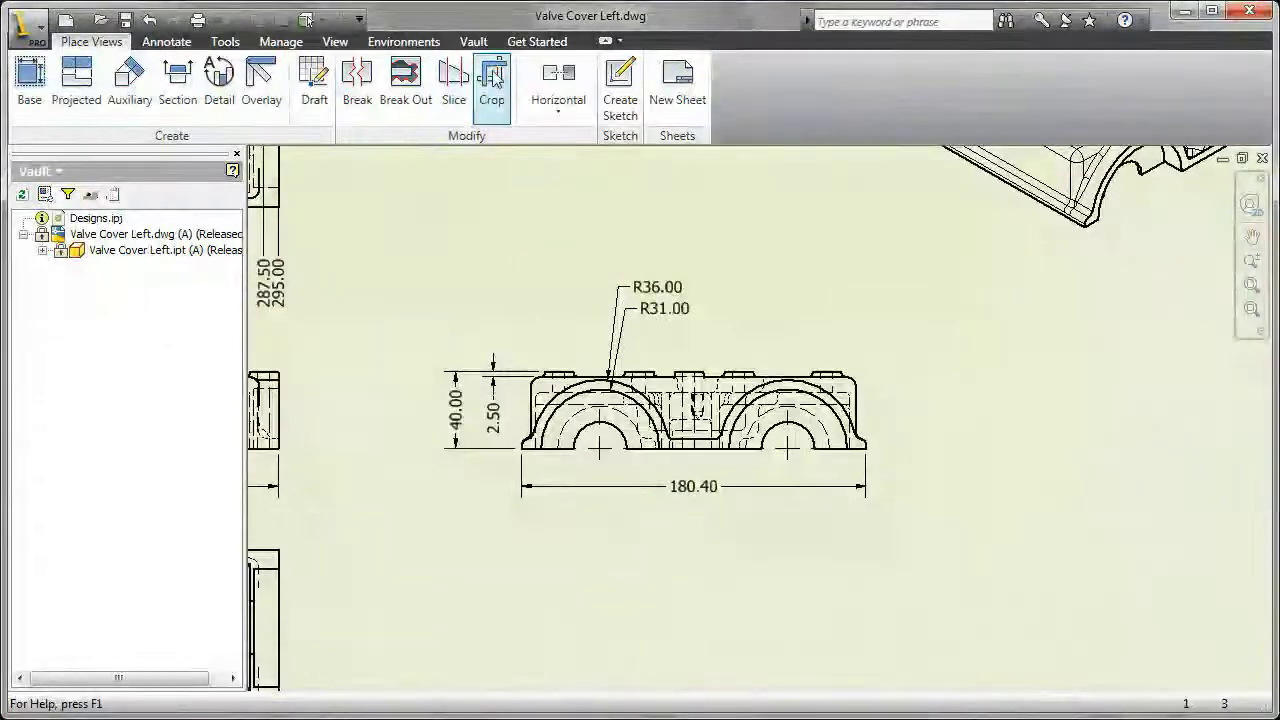
Step: Change the lifecycle state of Valve Cover Left.dwg to Quick-Change with the comment "Missing Dimension"
left_click(468, 45)
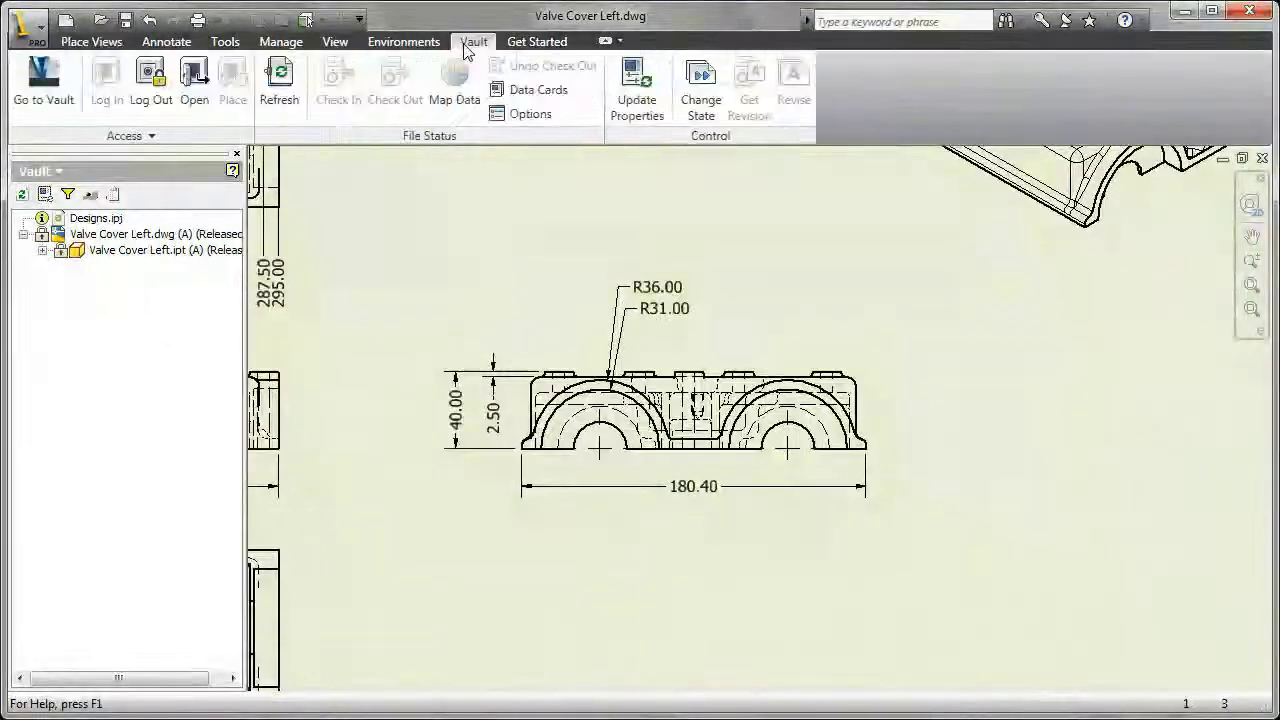
left_click(703, 108)
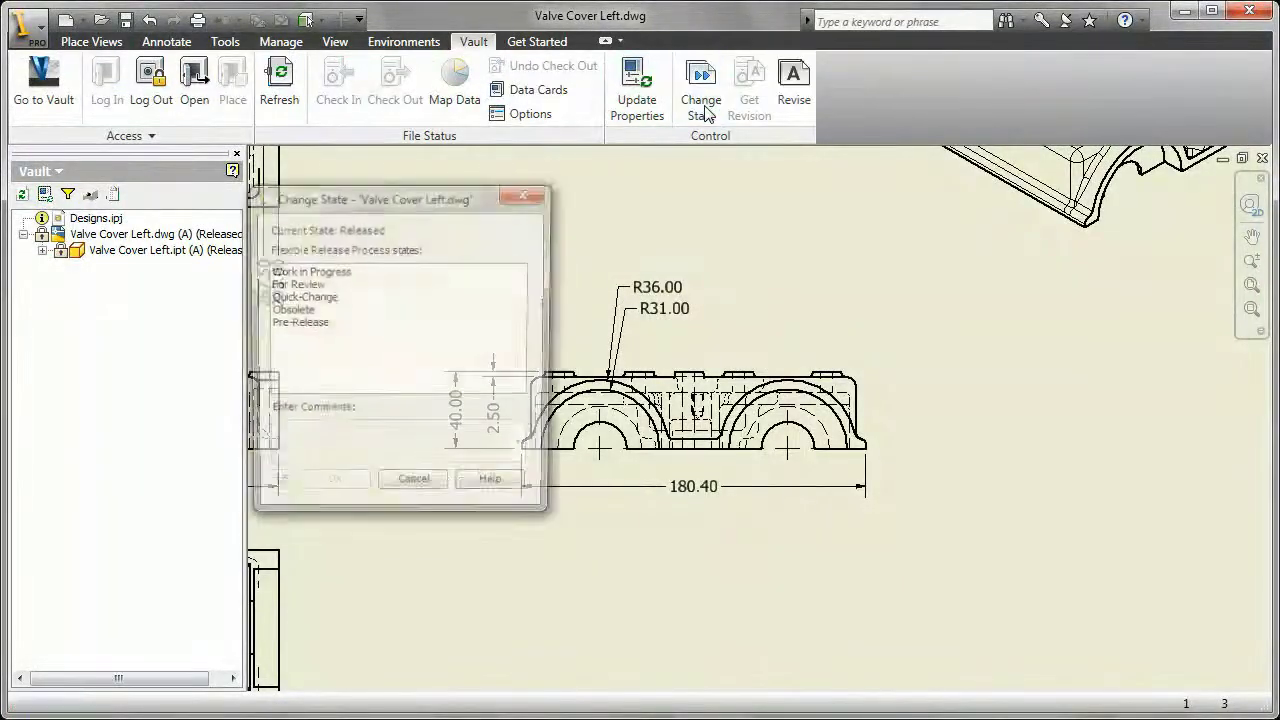
left_click(305, 297)
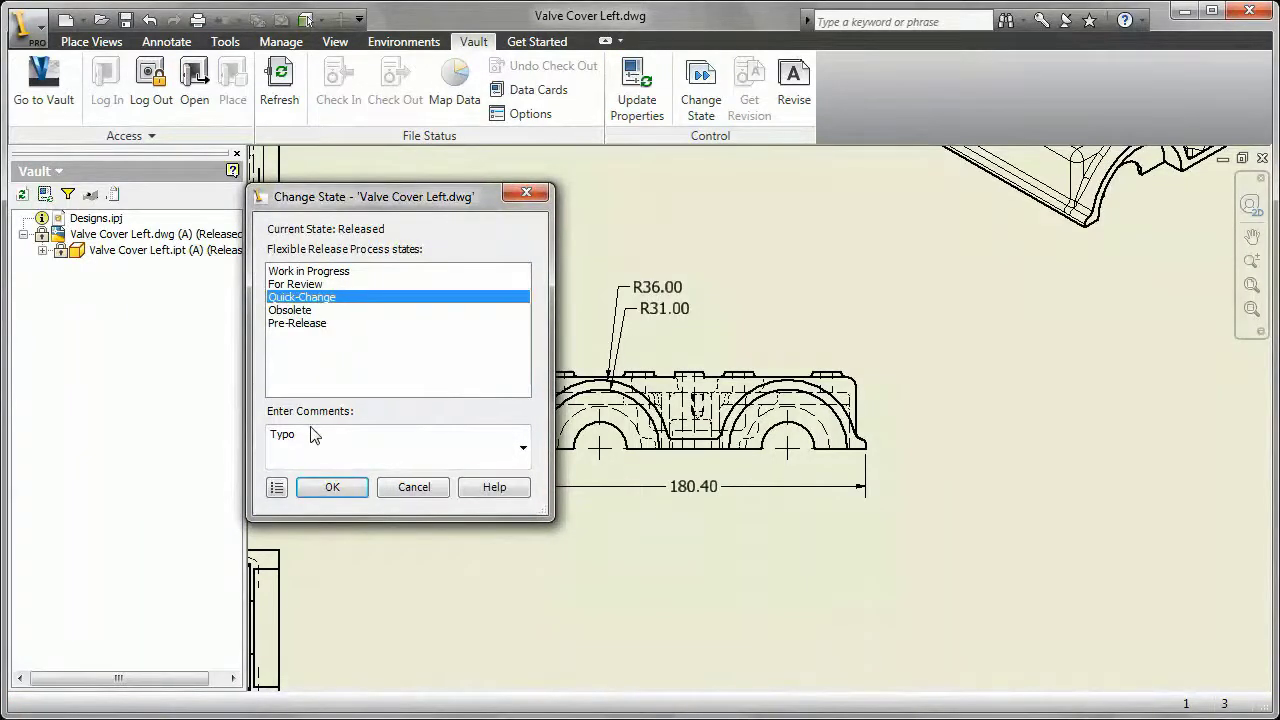
left_click(522, 448)
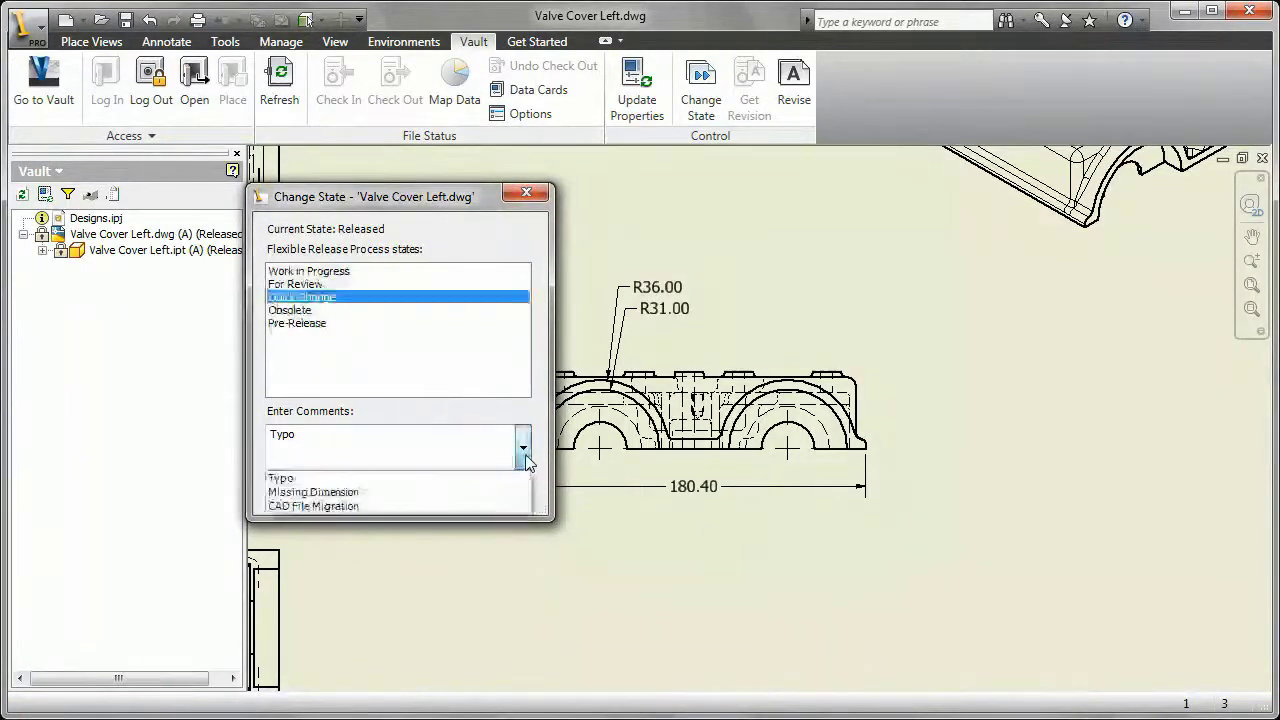
left_click(343, 492)
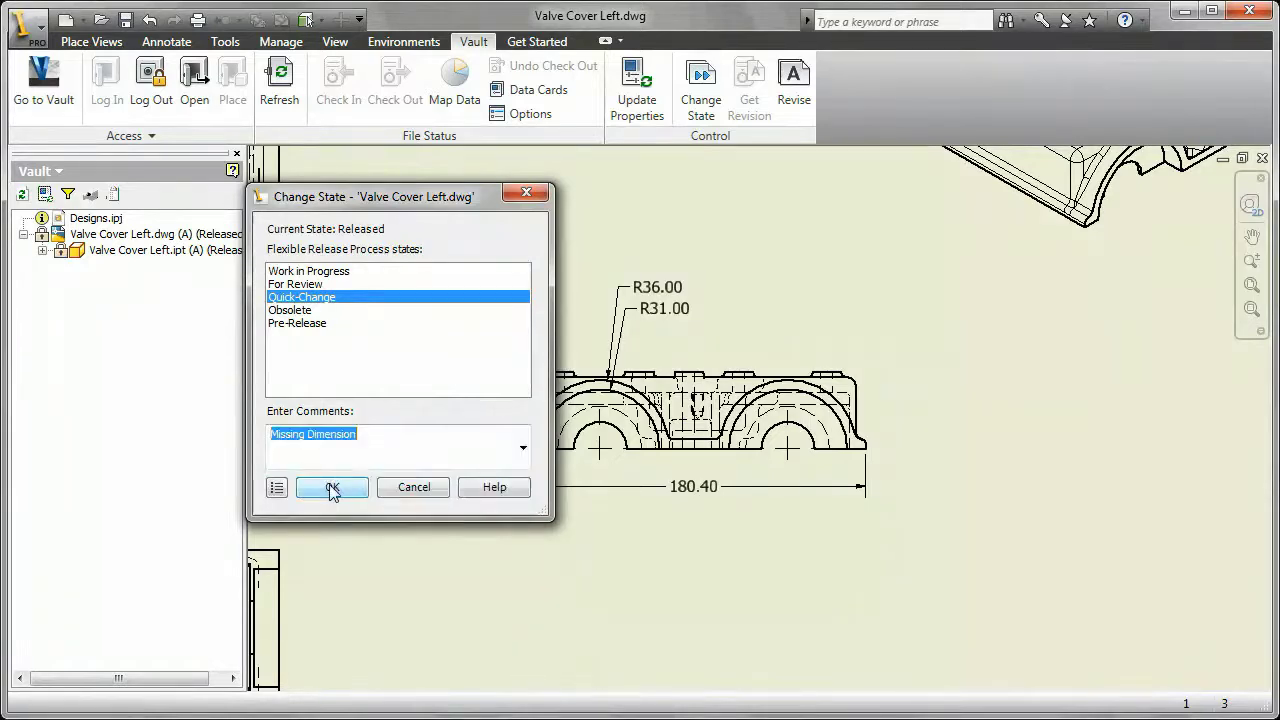
left_click(332, 488)
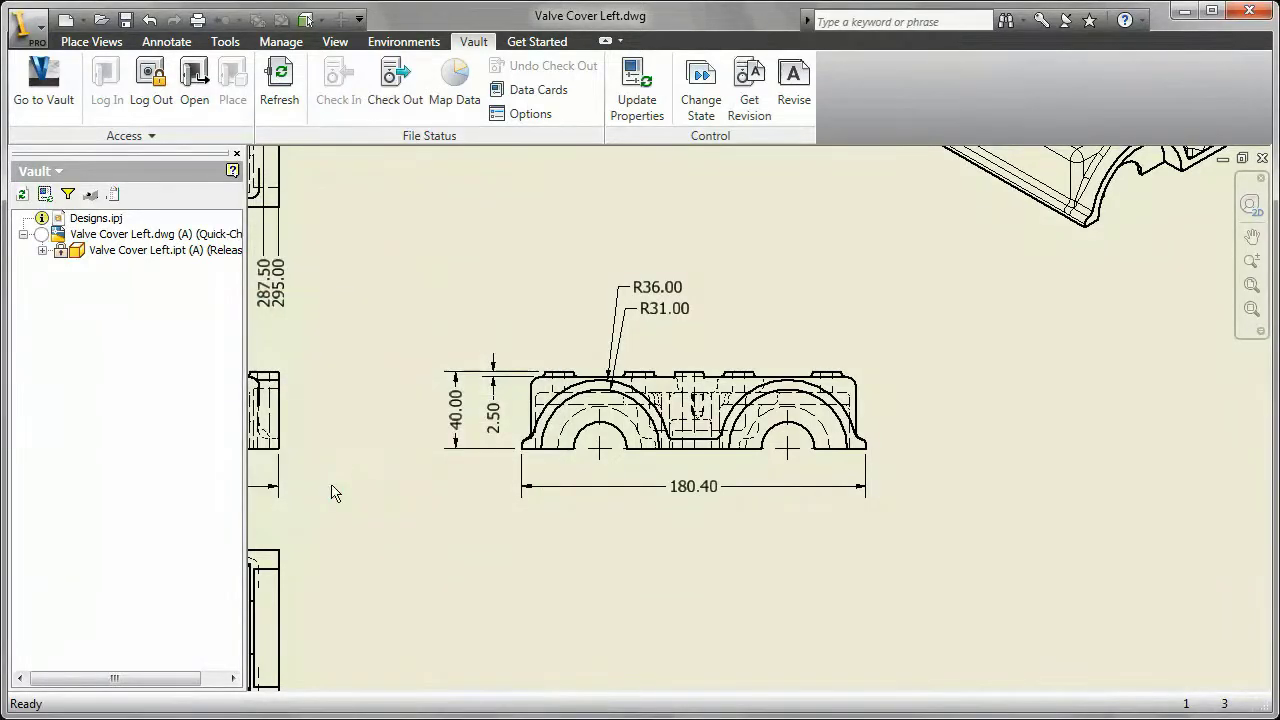
Step: Check out Valve Cover Left.dwg and move the end view's overall width dimension farther below the view
left_click(395, 82)
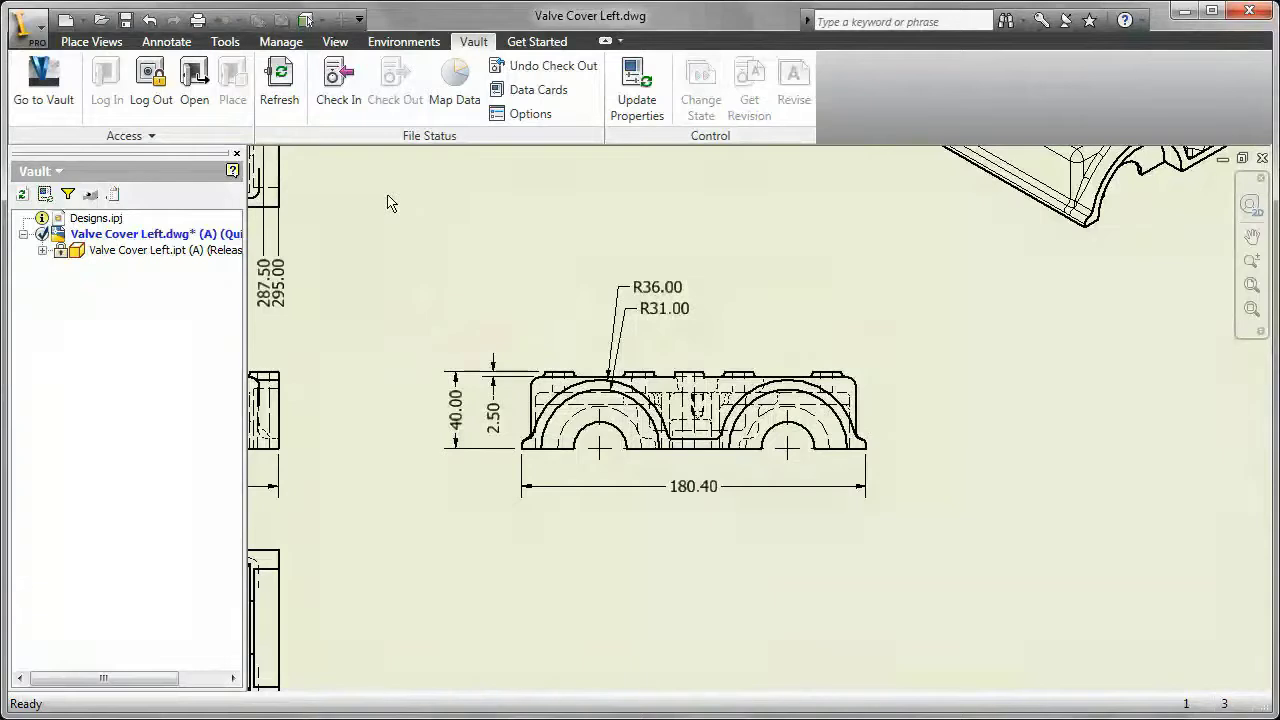
mouse_move(176, 237)
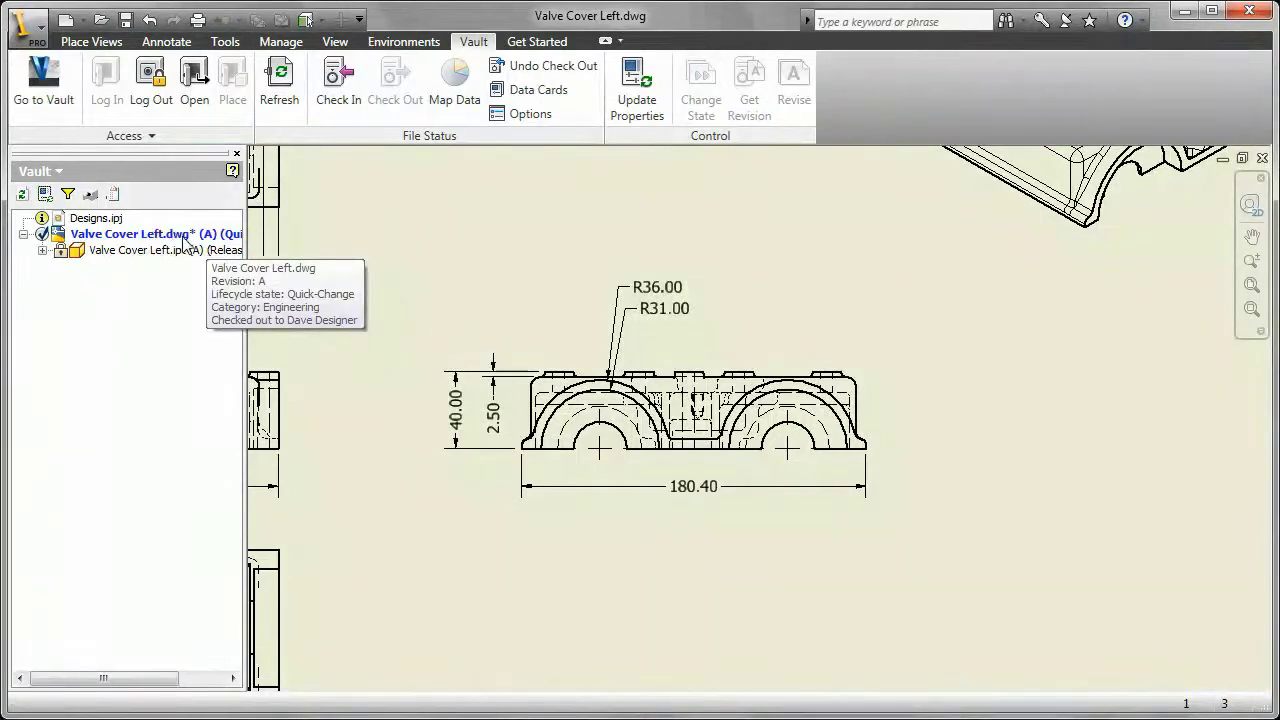
left_click_drag(685, 492, 679, 515)
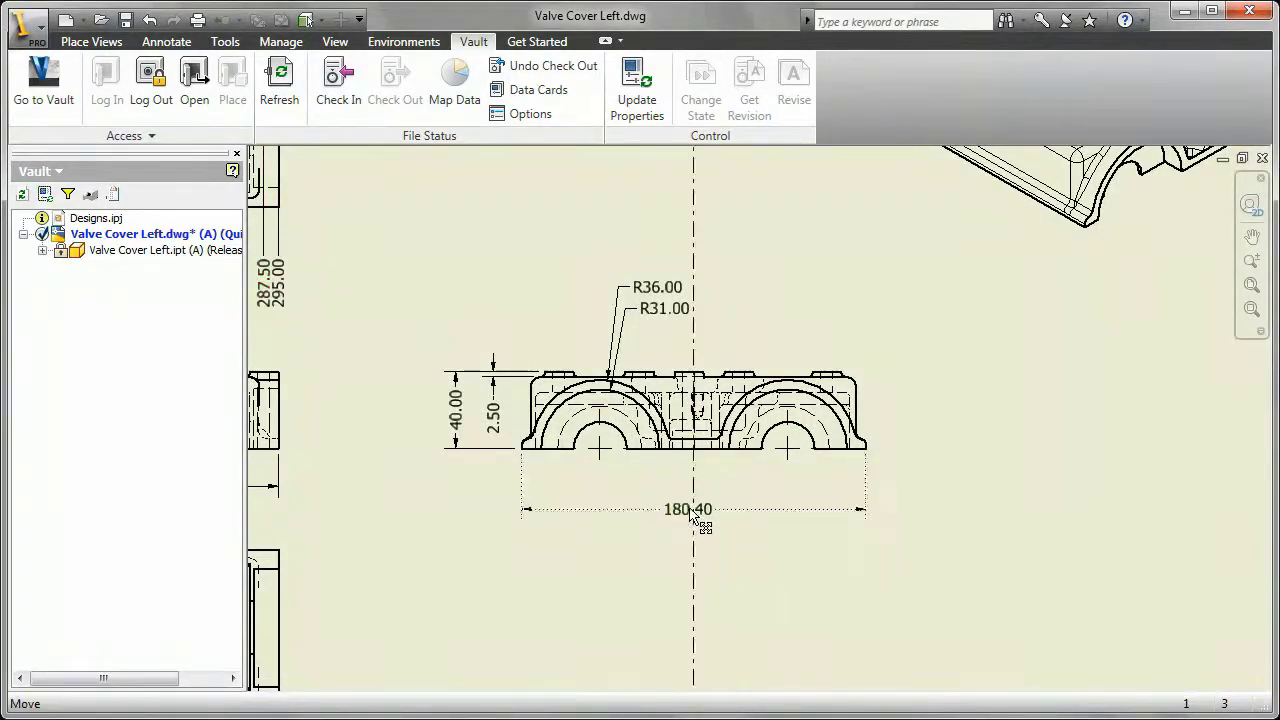
Step: Add the missing horizontal dimension between the two arch centres of the end view, above the overall width dimension
left_click(600, 462)
left_click(787, 450)
left_click(690, 488)
left_click(655, 497)
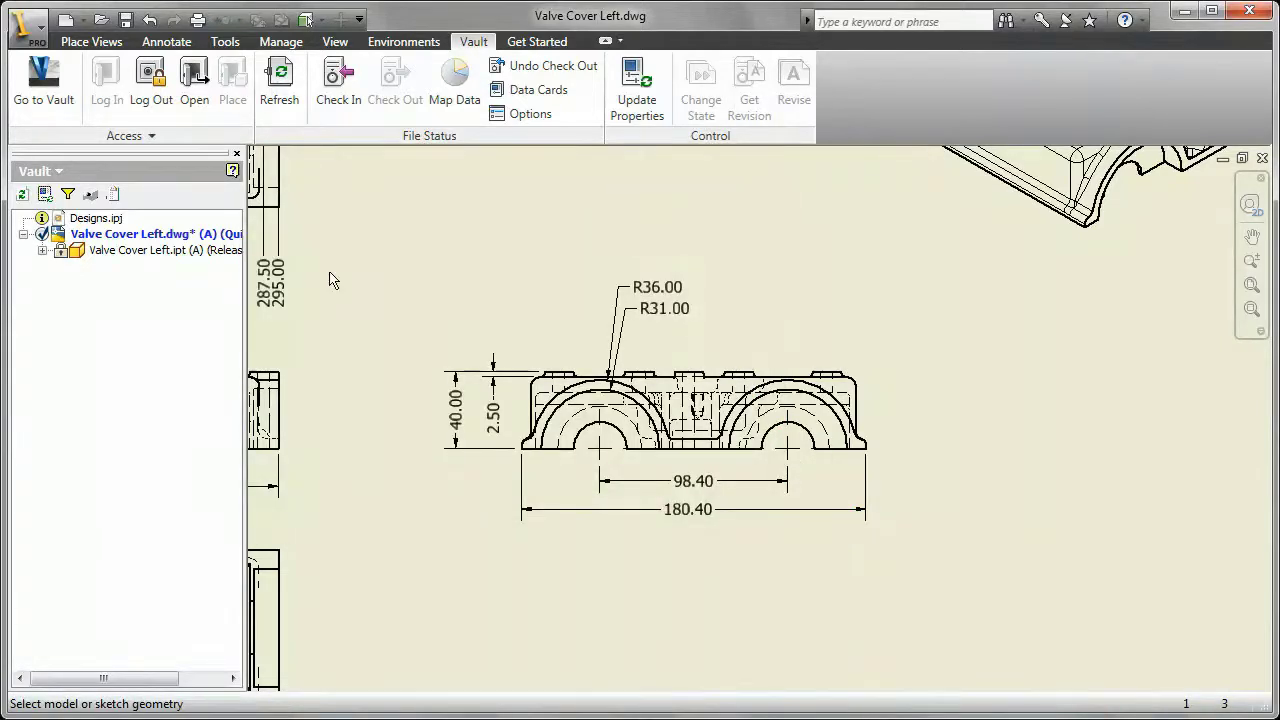
Step: Save and check in Valve Cover Left.dwg with the visualization attachment option set to Do not create
left_click(1251, 285)
mouse_move(231, 231)
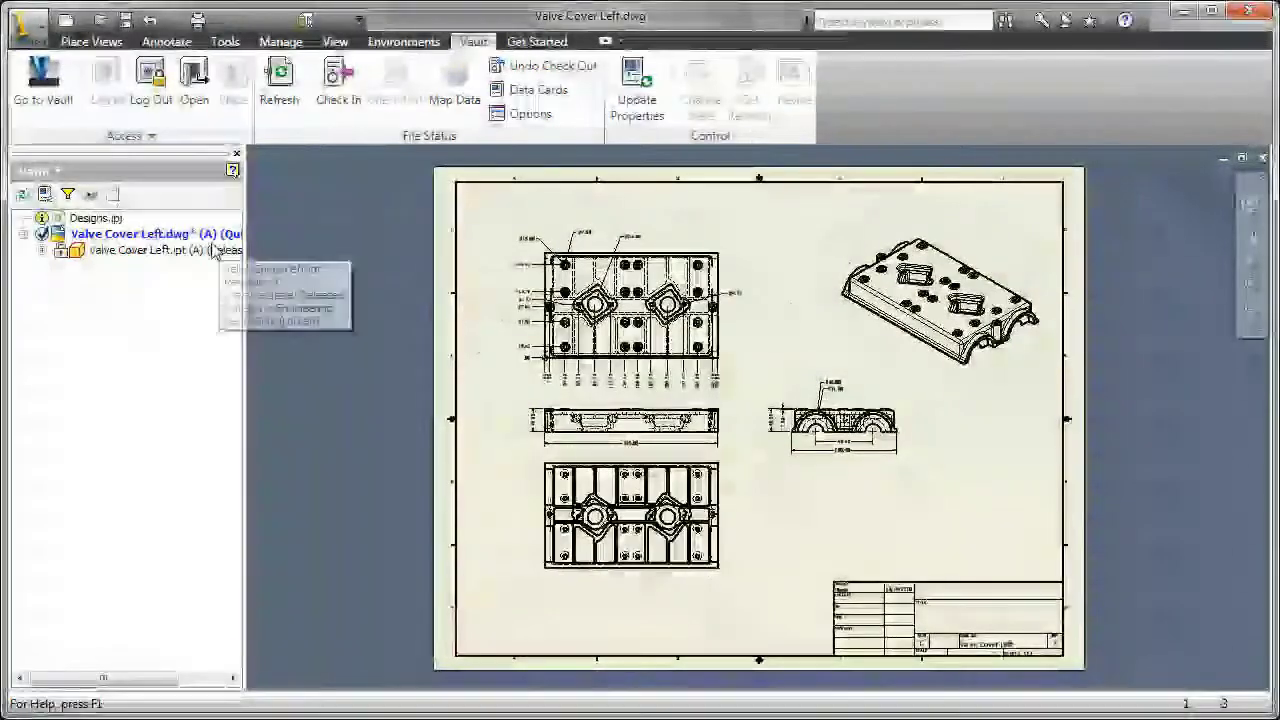
left_click(337, 85)
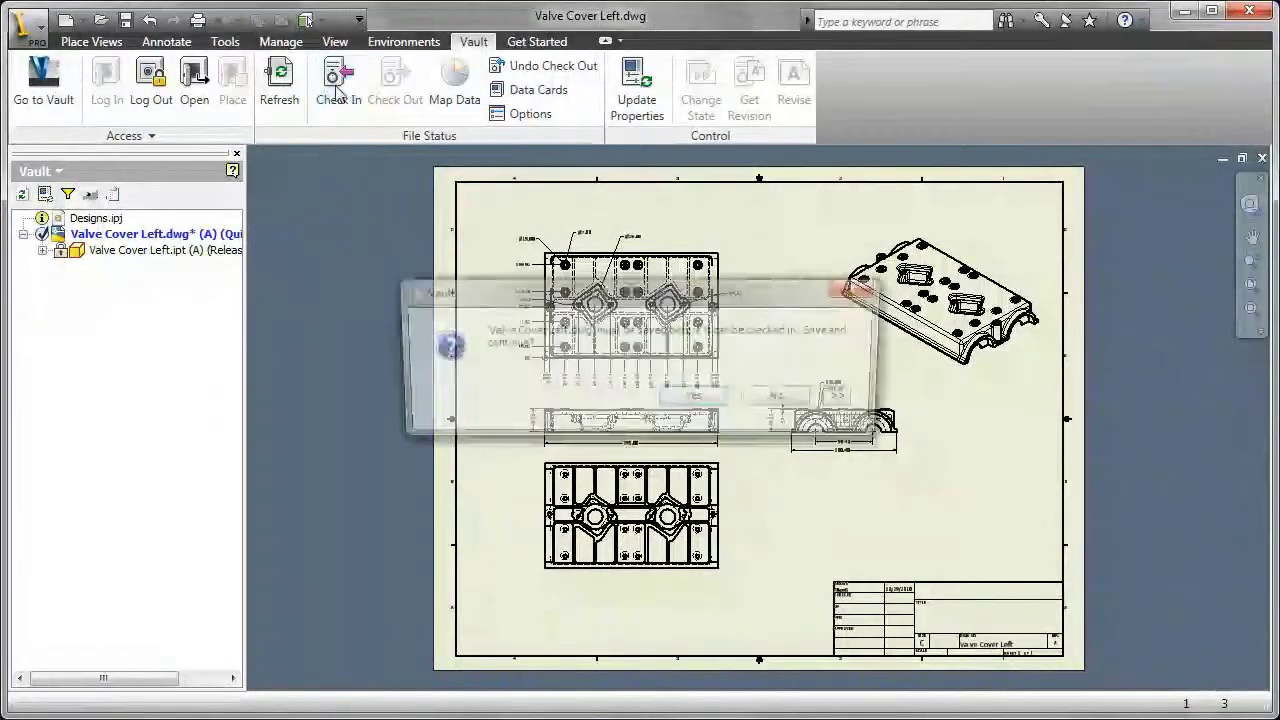
left_click(695, 398)
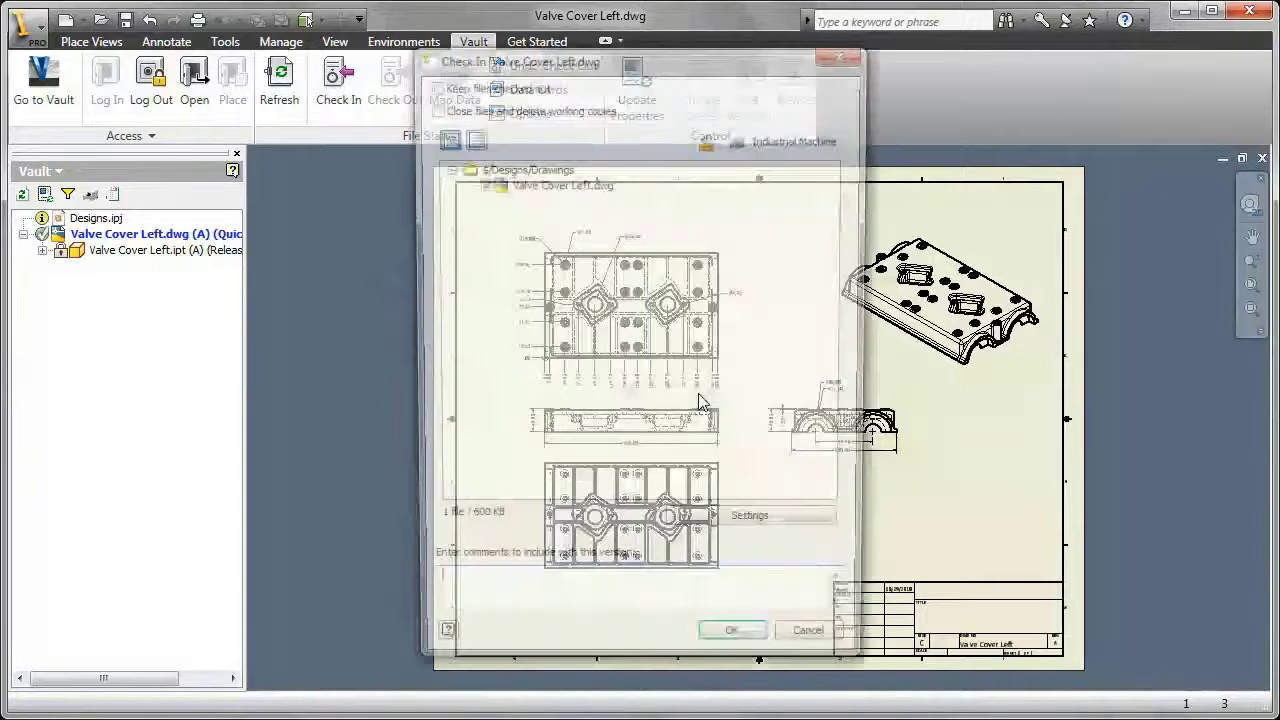
left_click(740, 525)
left_click(548, 439)
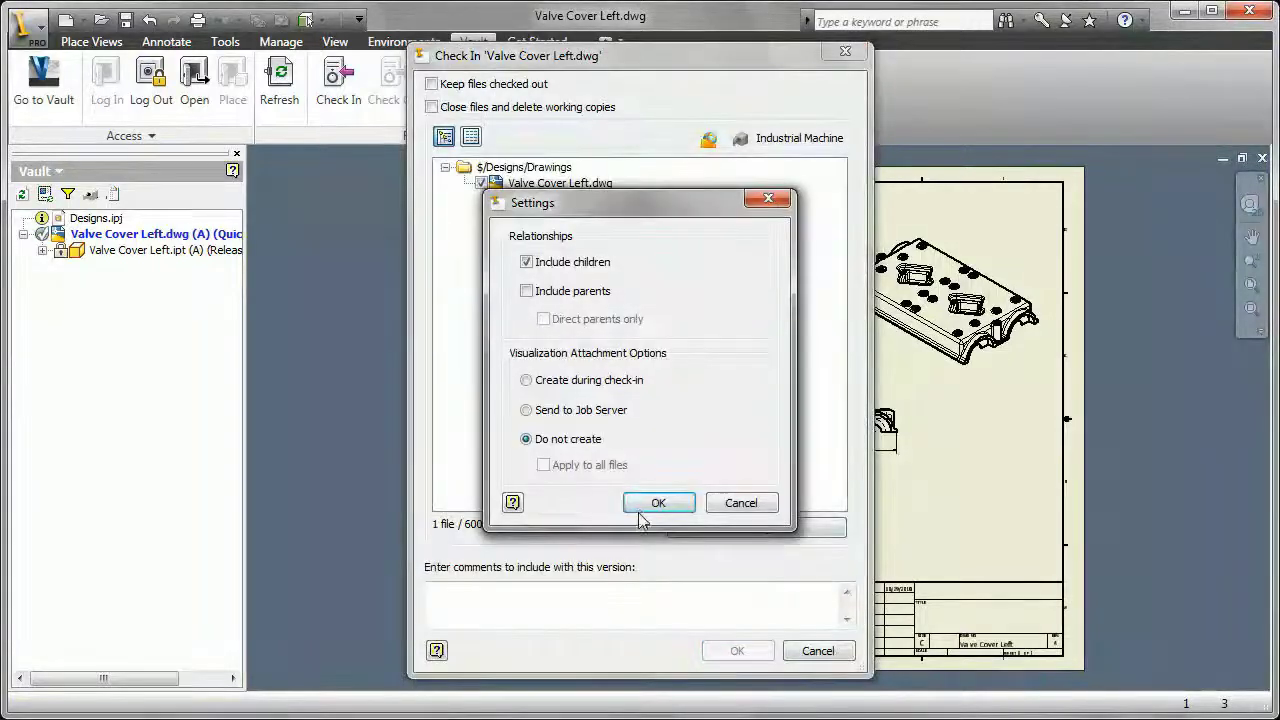
left_click(655, 503)
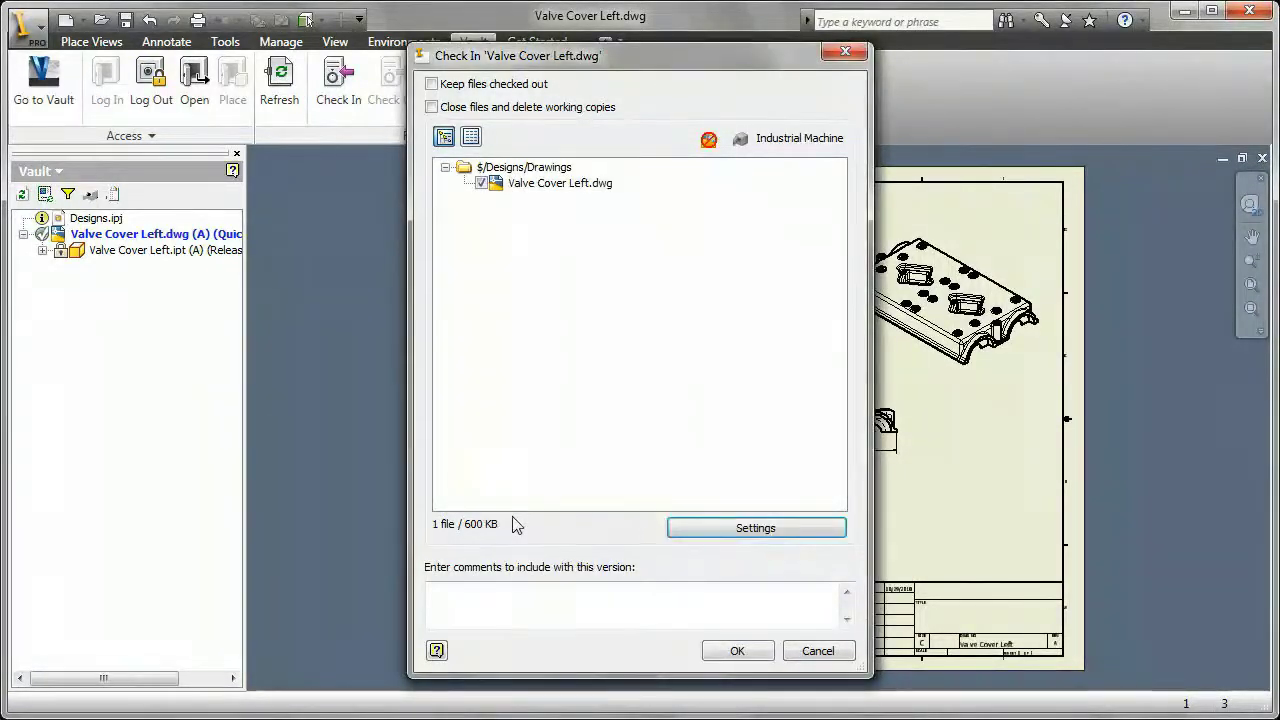
left_click(731, 651)
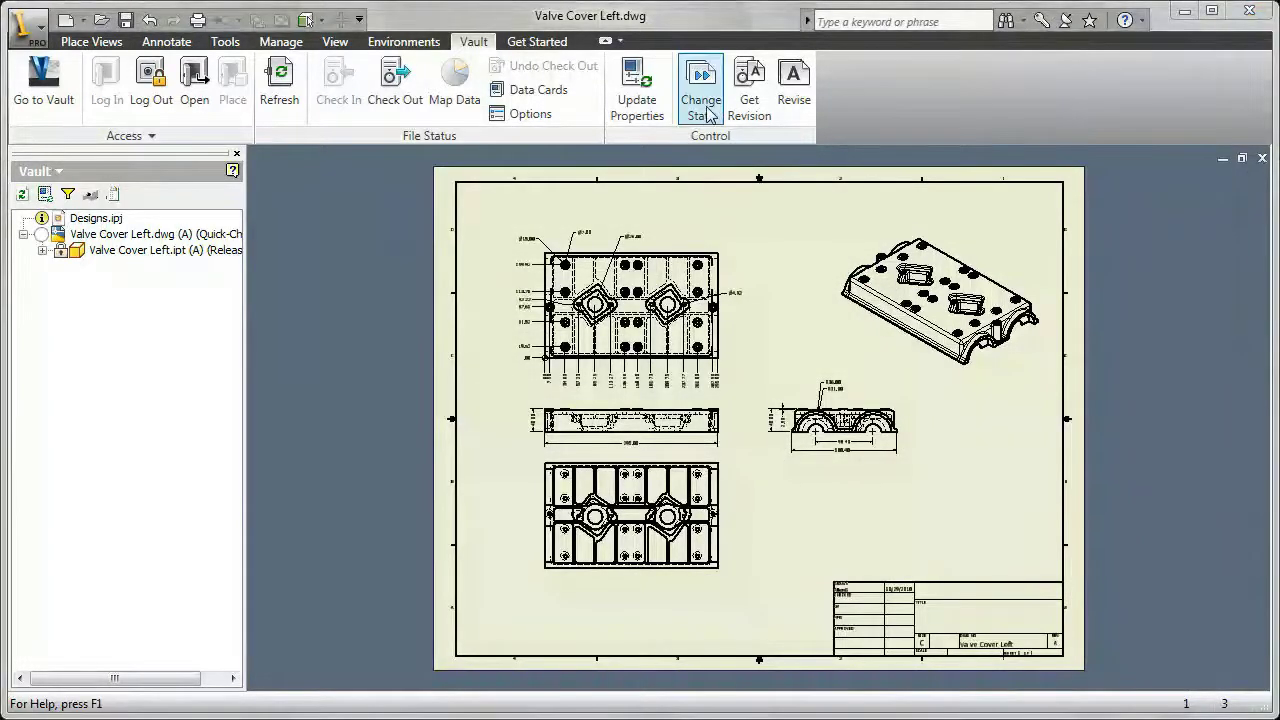
Step: Change the lifecycle state of Valve Cover Left.dwg to Released
left_click(708, 113)
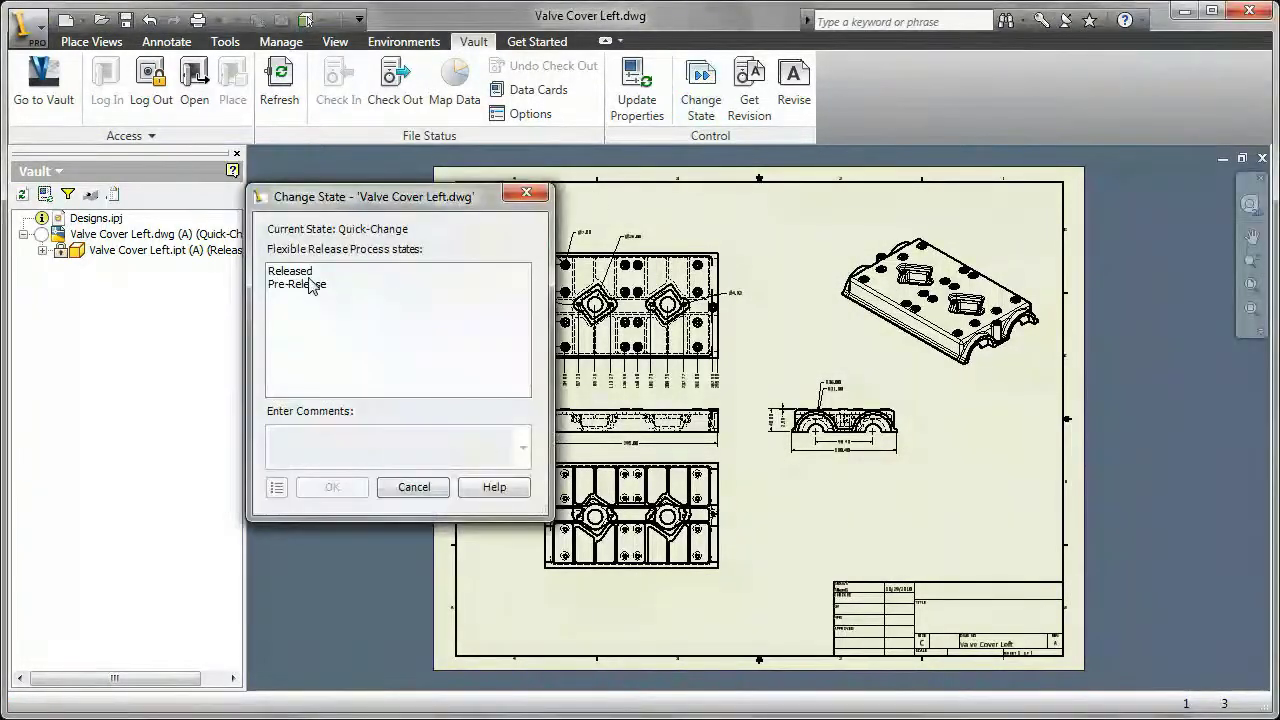
left_click(300, 273)
left_click(338, 487)
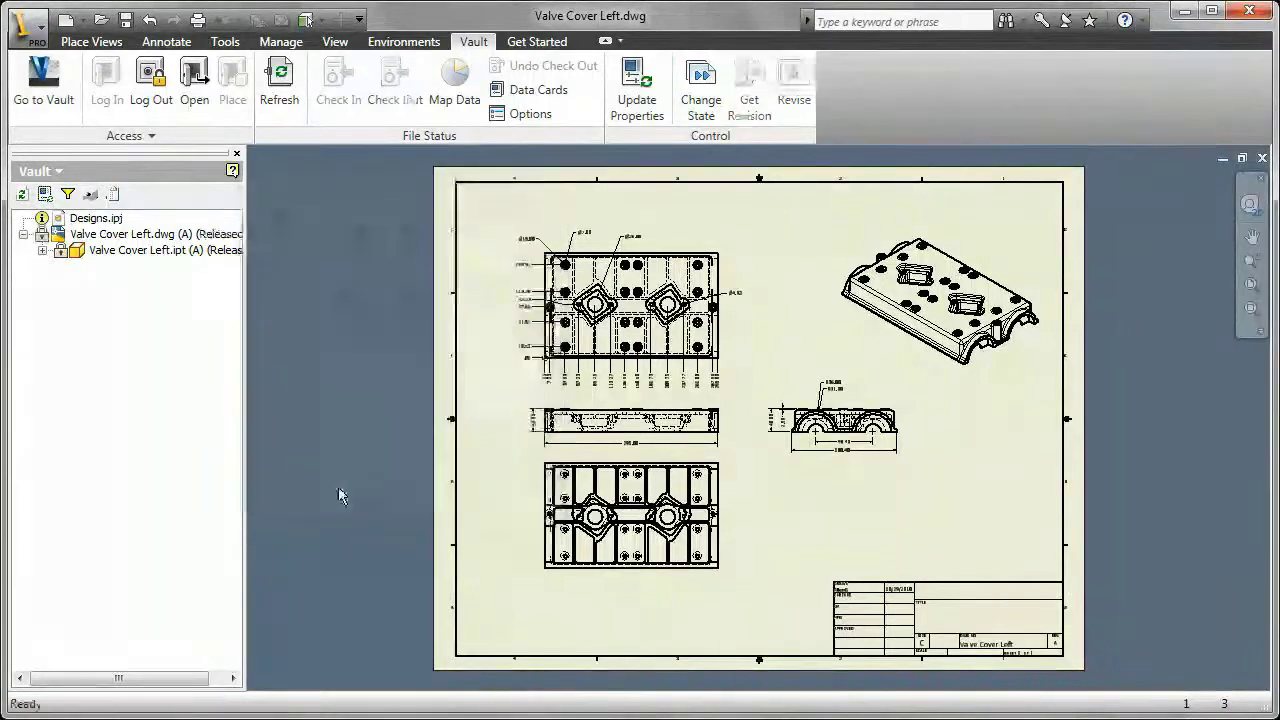
mouse_move(145, 240)
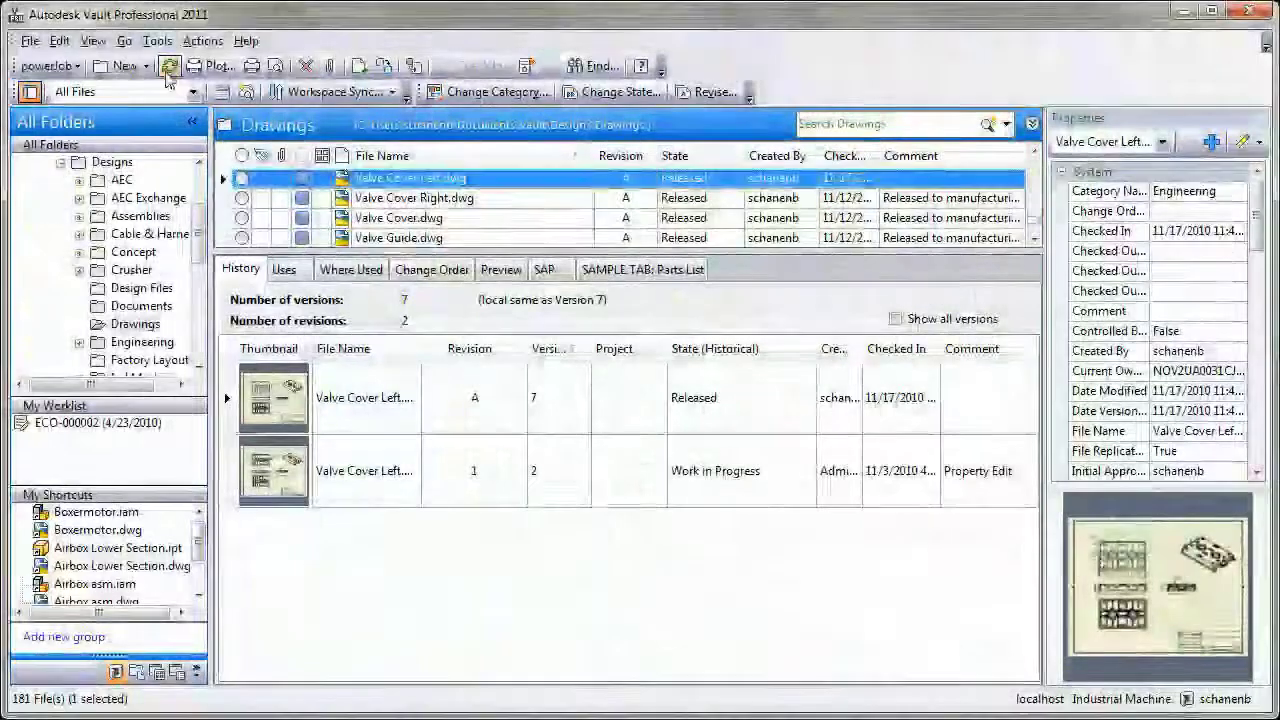
Step: Refresh the Drawings folder in Vault Professional and inspect the released preview of Valve Cover Left.dwg up close
left_click(169, 66)
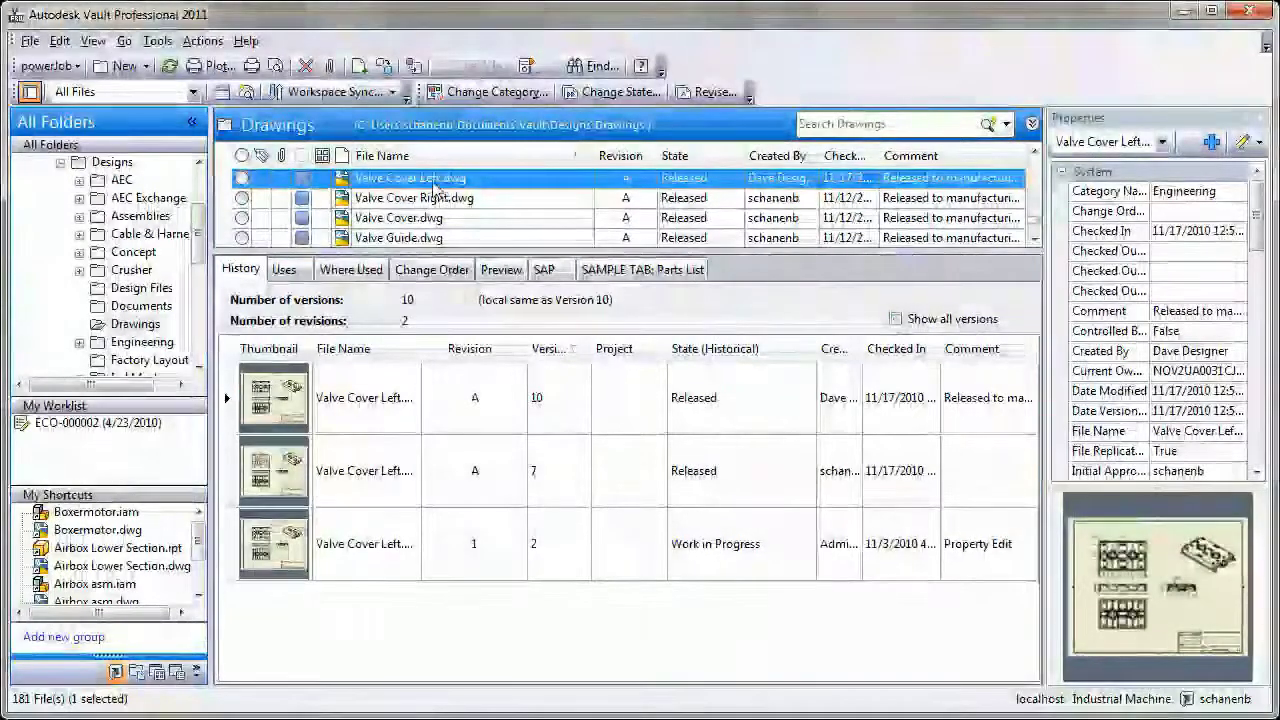
left_click(500, 269)
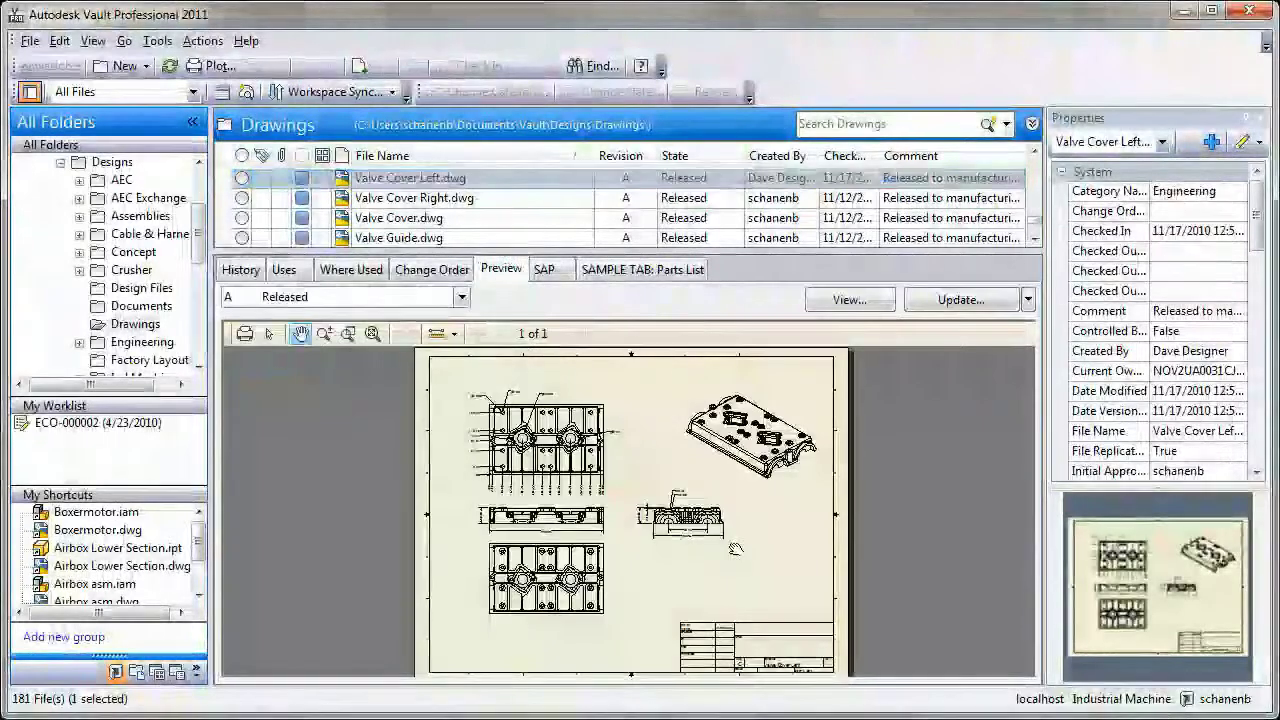
scroll(735, 549, "up", 5)
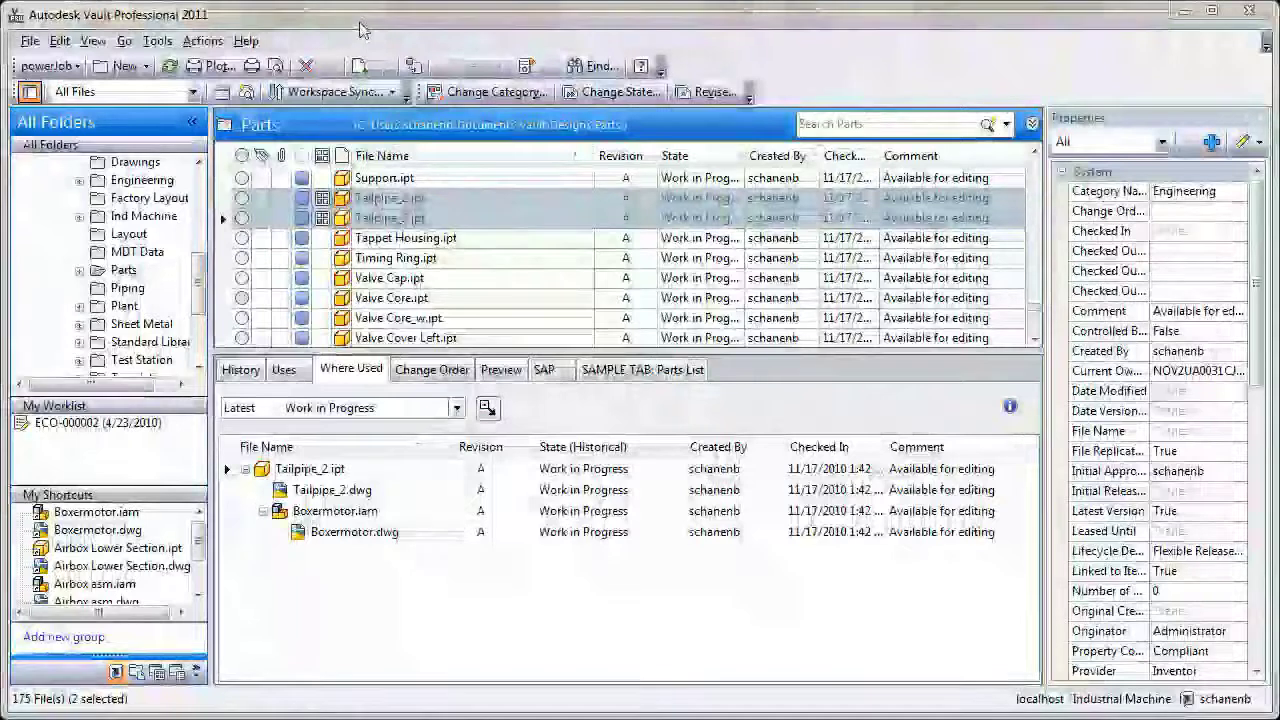
Step: Create a new change order for Tailpipe_2.ipt and Tailpipe_3.ipt titled "Pre-Release exhaust manifolds"
right_click(420, 205)
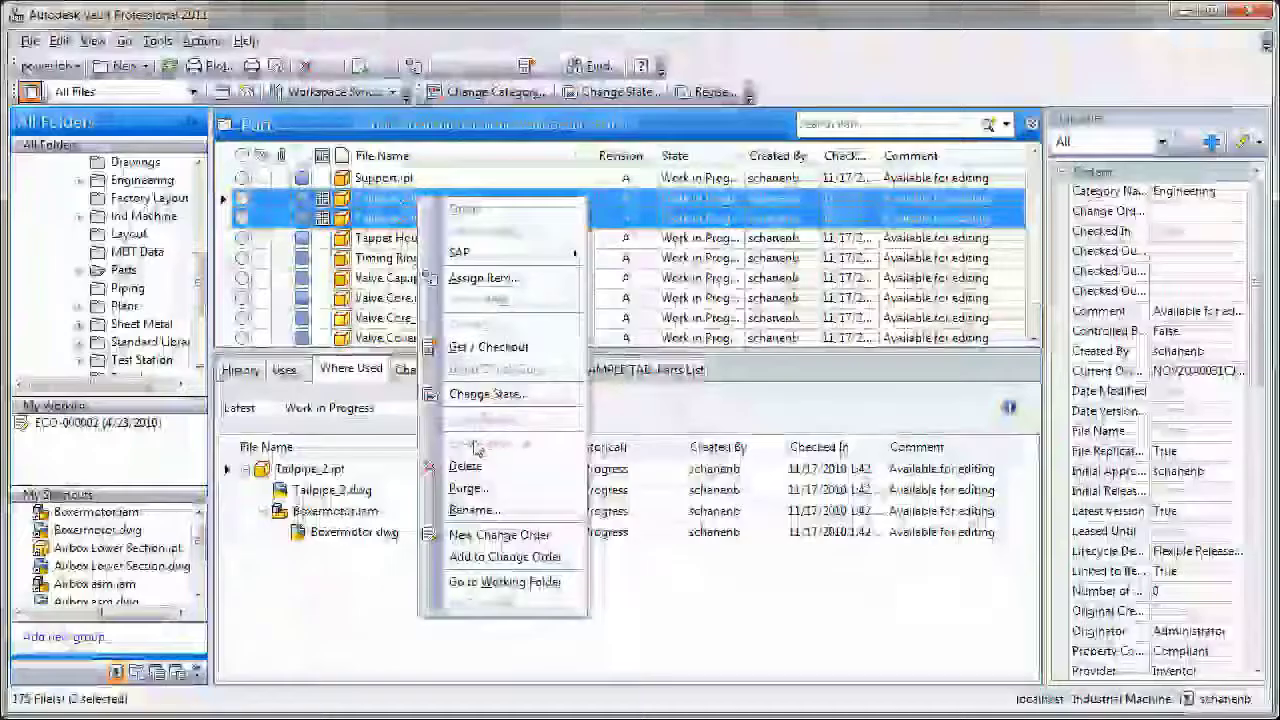
left_click(465, 534)
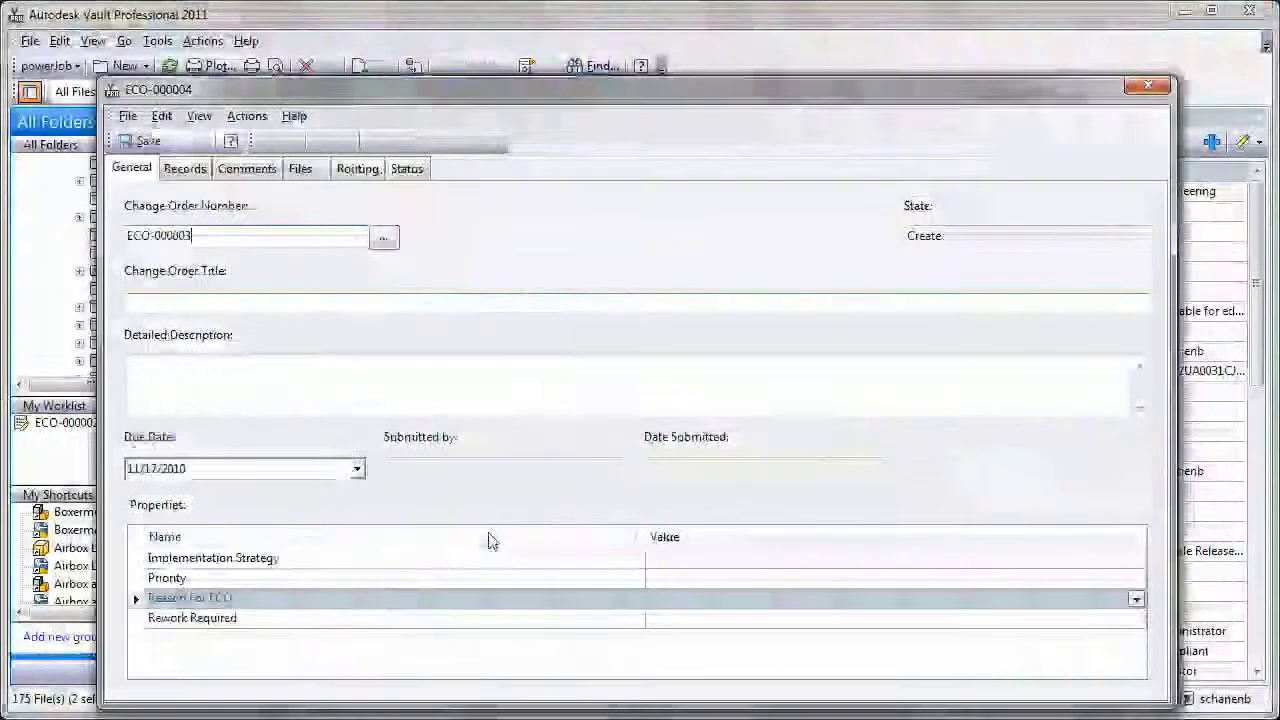
left_click(487, 537)
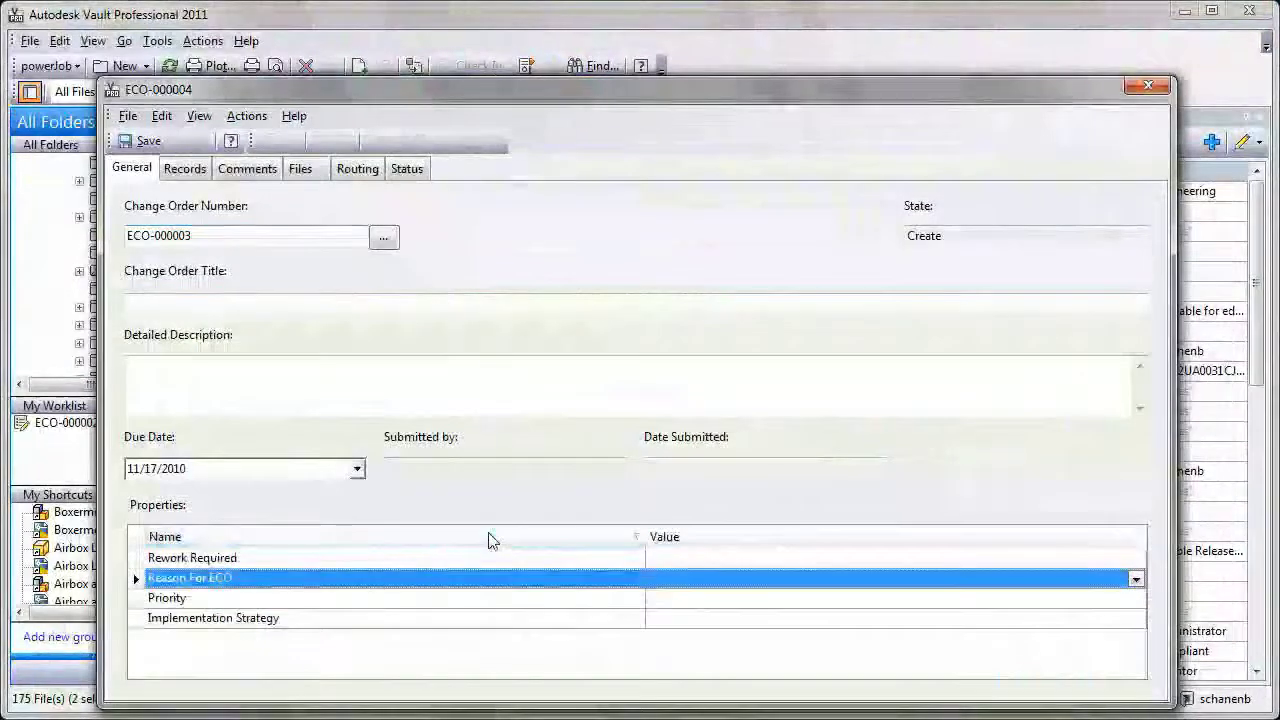
left_click(295, 304)
type("Pre-Release exhaust manifolds")
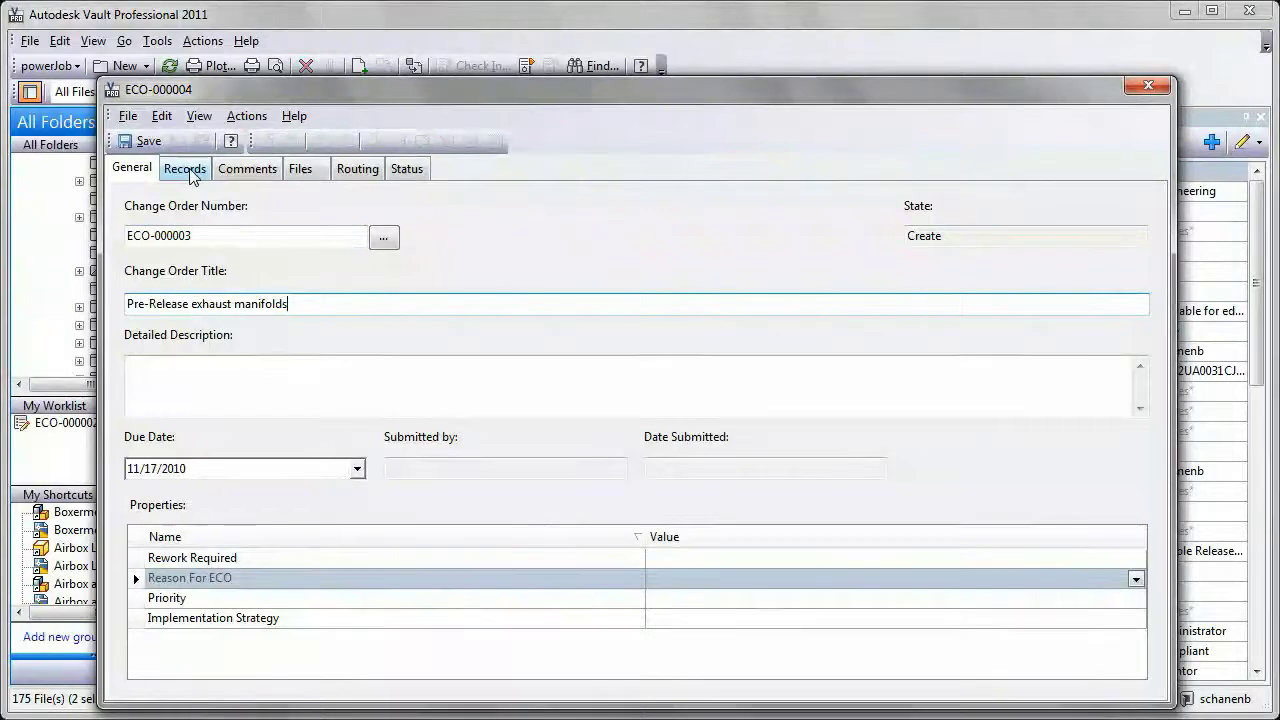
Step: Review the change order's records, comments and attached files, including the preview and associated items of Tailpipe_2.ipt
left_click(186, 170)
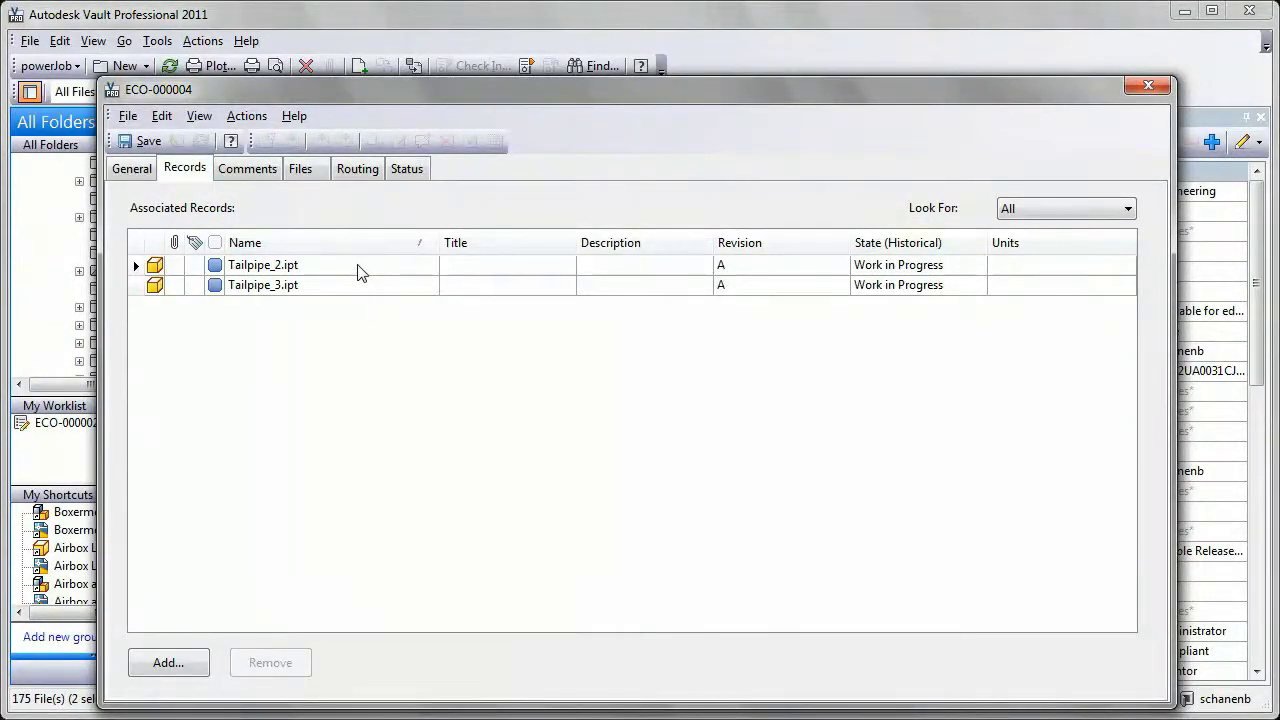
left_click(266, 172)
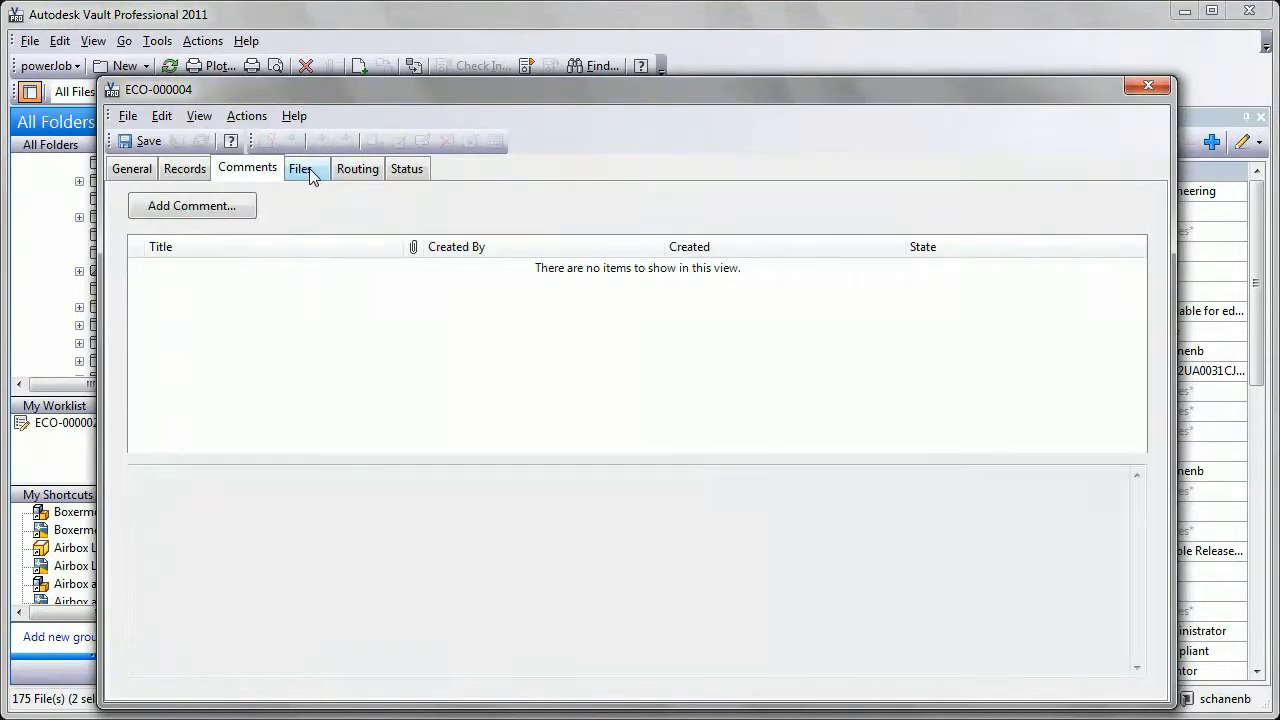
left_click(312, 176)
left_click(258, 313)
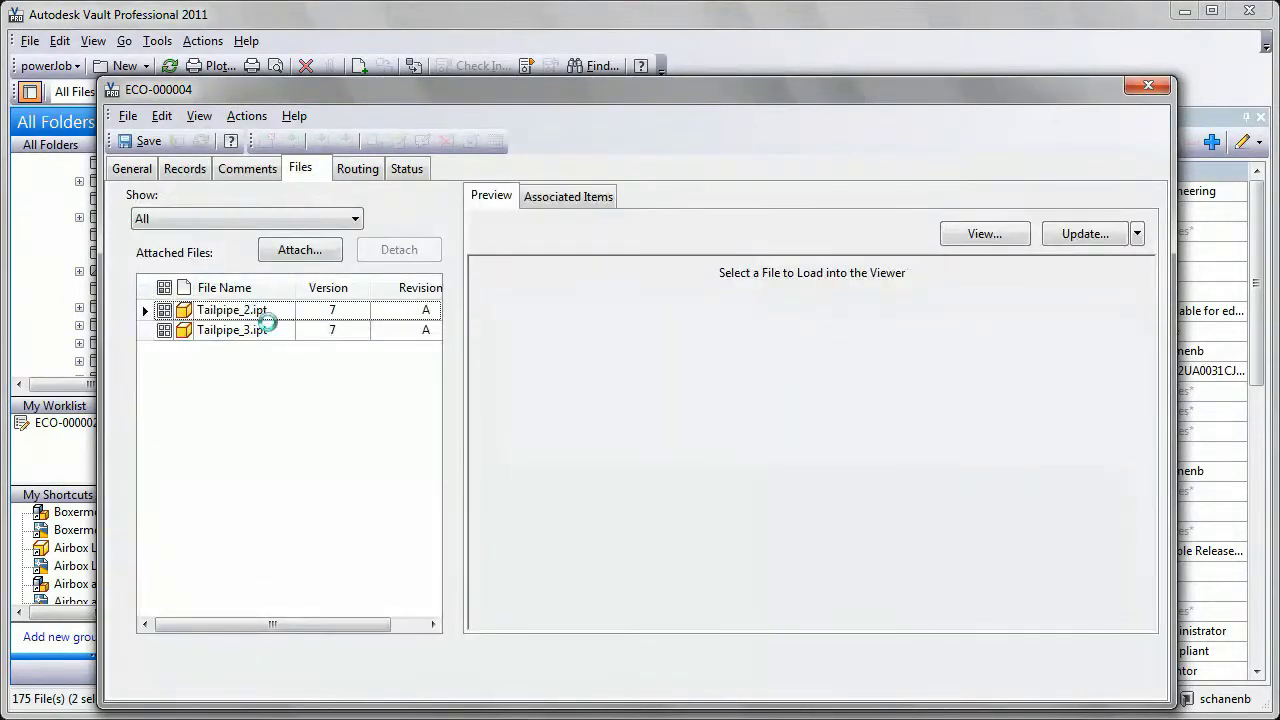
left_click_drag(517, 406, 668, 384)
left_click(568, 196)
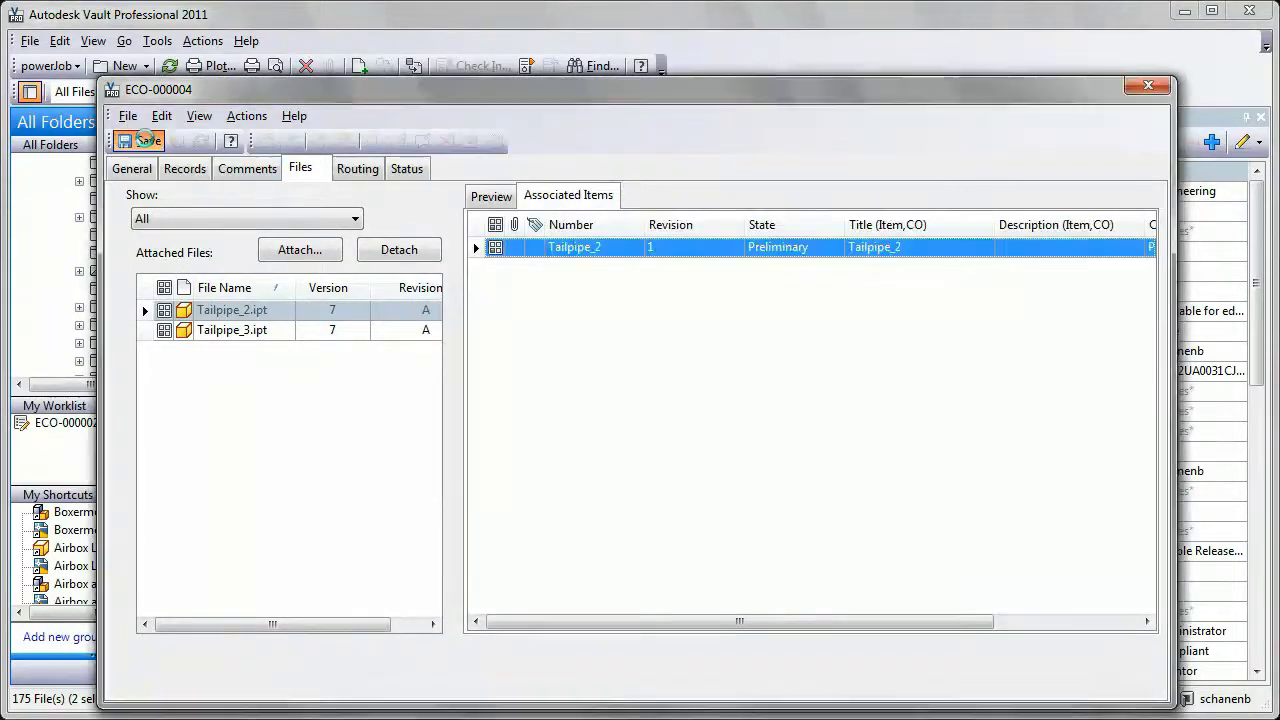
Step: Save the change order and go to the Tailpipe_2 item associated with Tailpipe_2.ipt
left_click(145, 140)
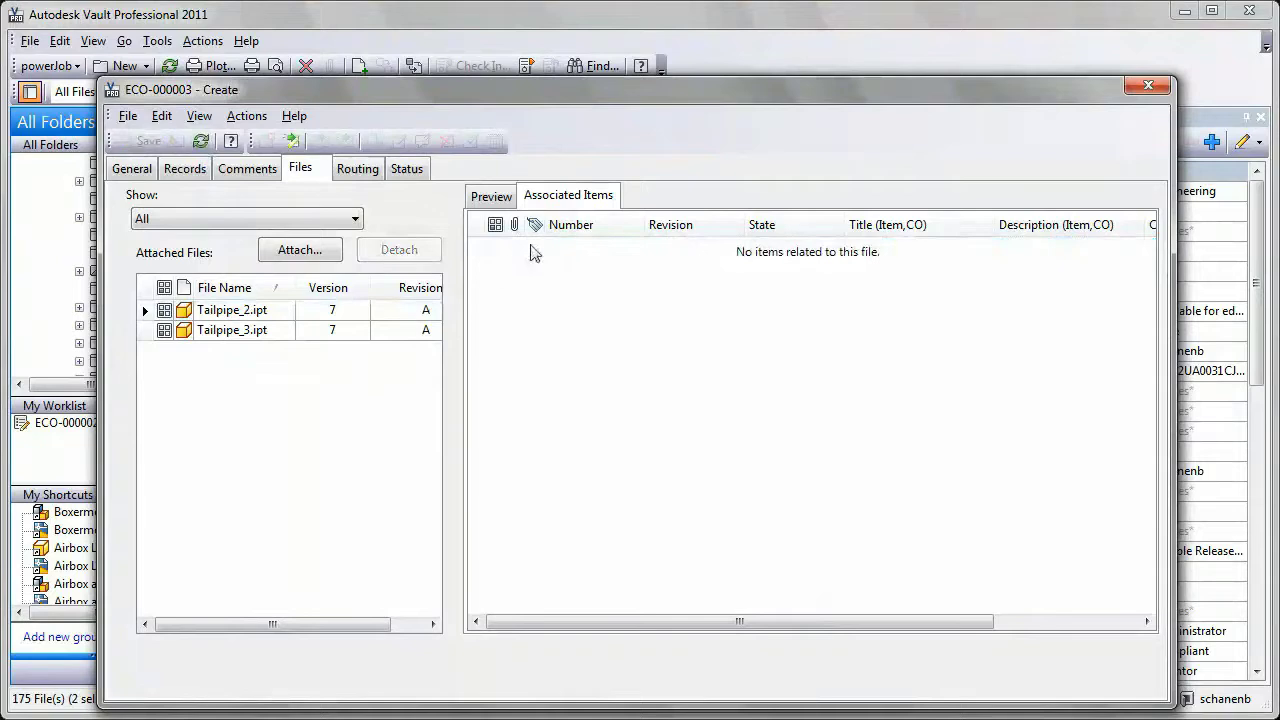
left_click(268, 316)
left_click(572, 247)
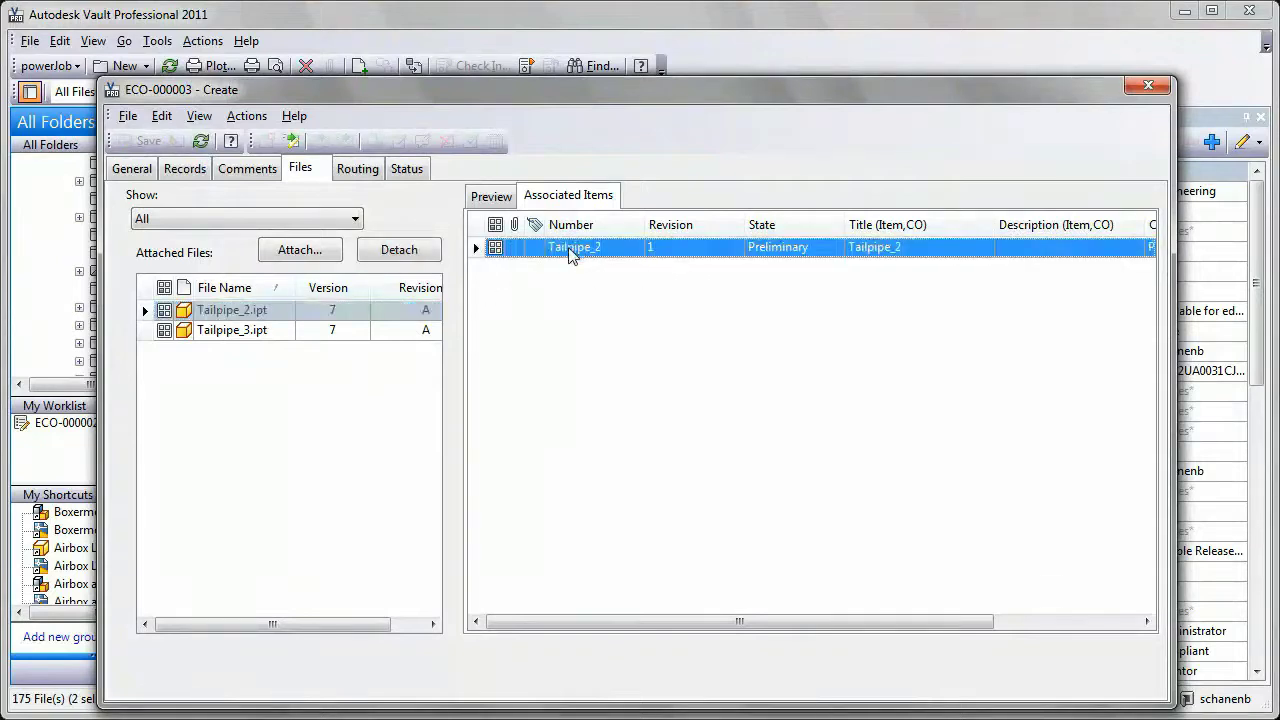
right_click(572, 249)
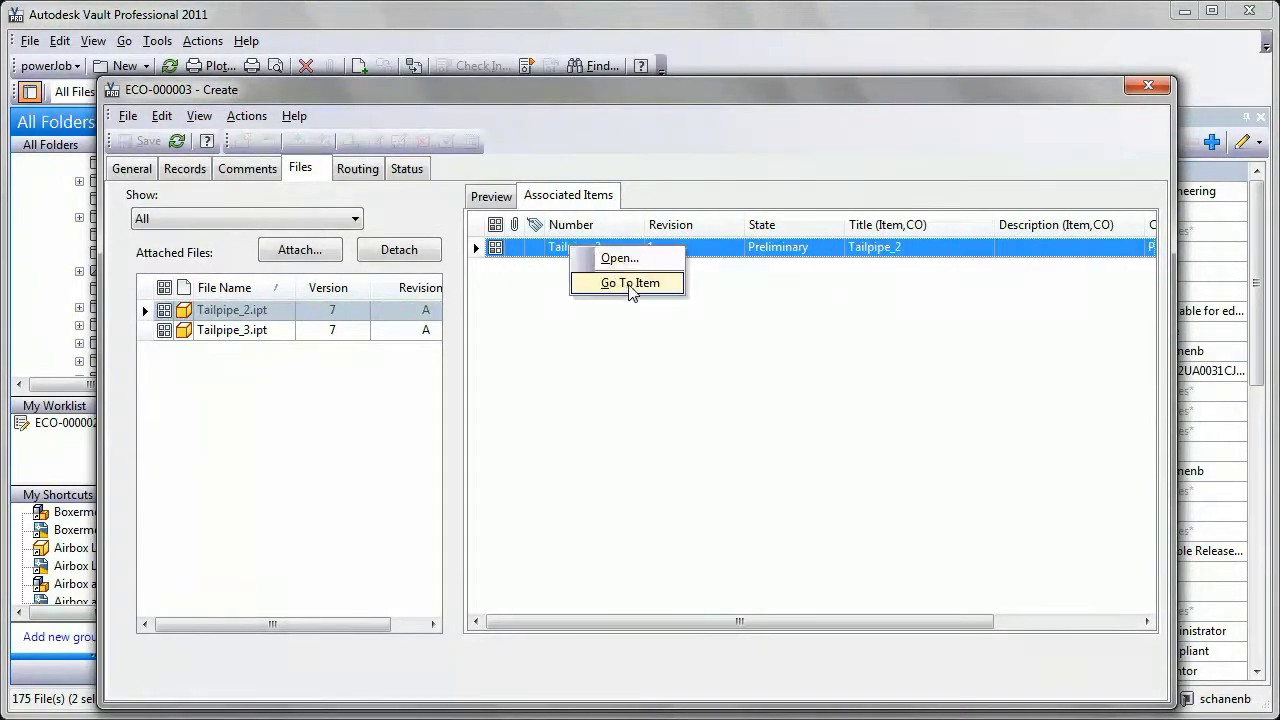
left_click(626, 284)
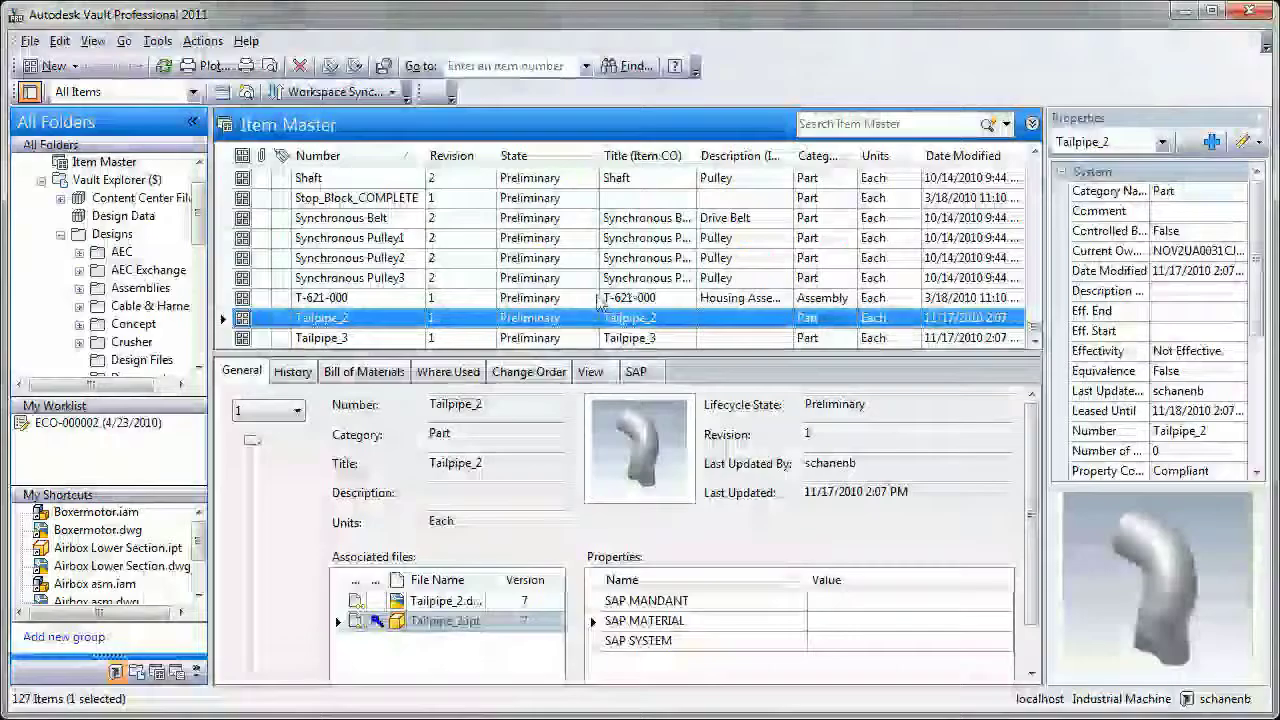
Step: Add the items Tailpipe_2 and Tailpipe_3 to the "Pre-Release exhaust manifolds" change order
left_click(366, 340, "shift")
right_click(366, 340)
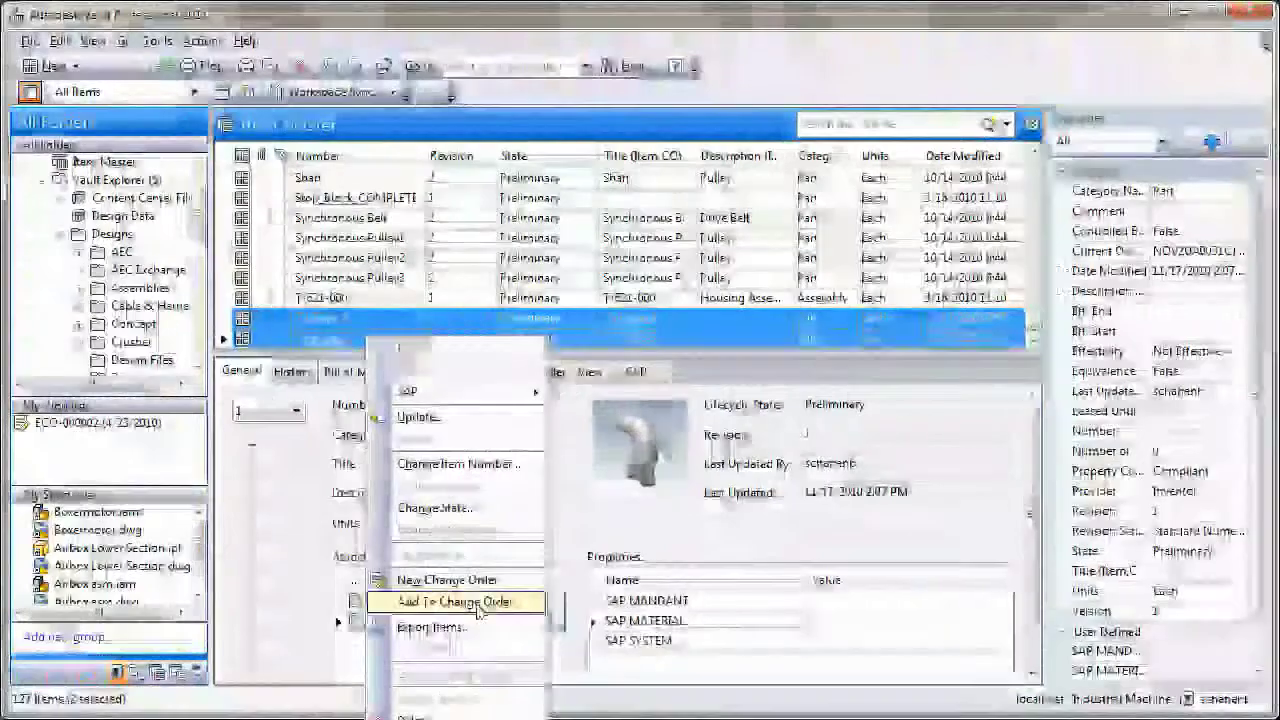
left_click(455, 601)
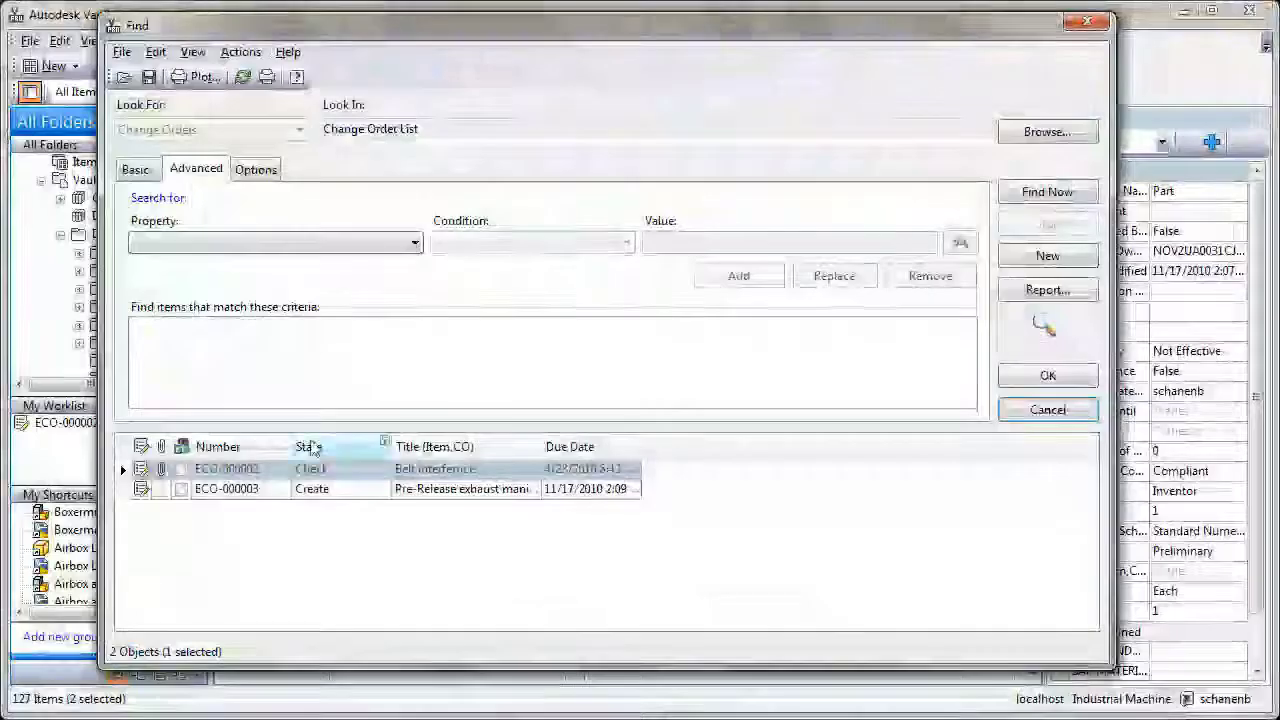
left_click(231, 490)
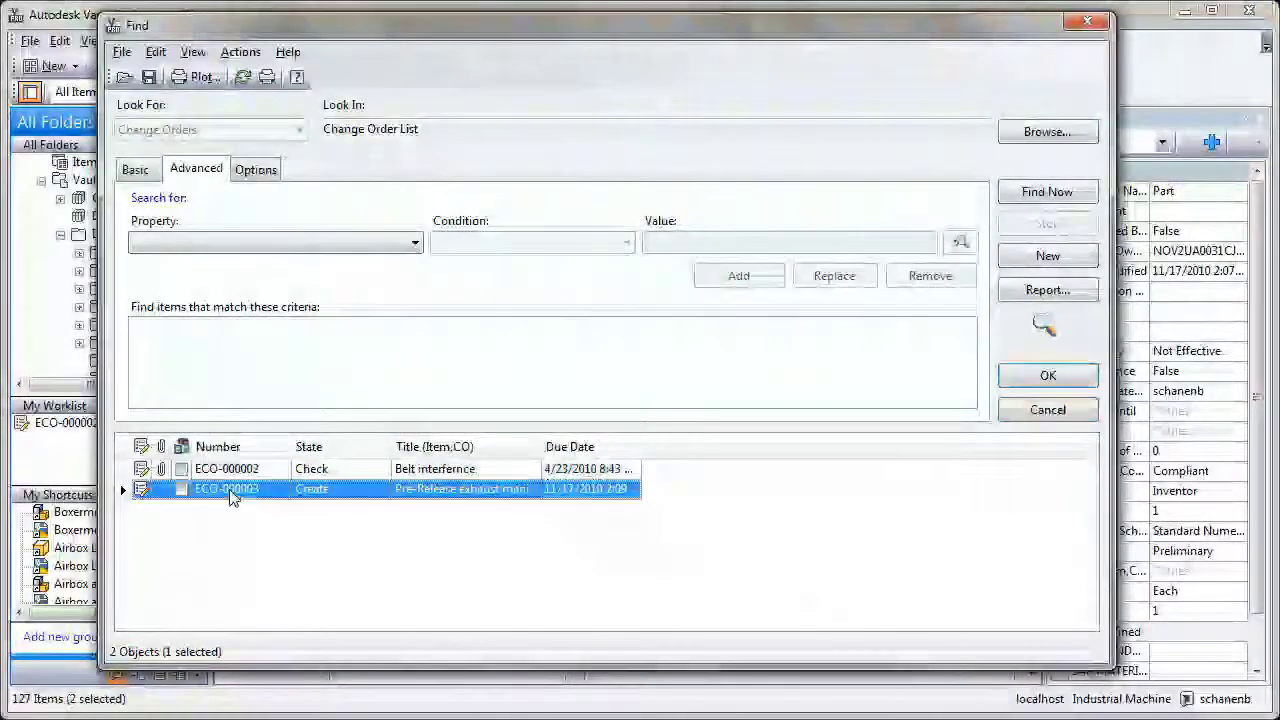
left_click(1047, 377)
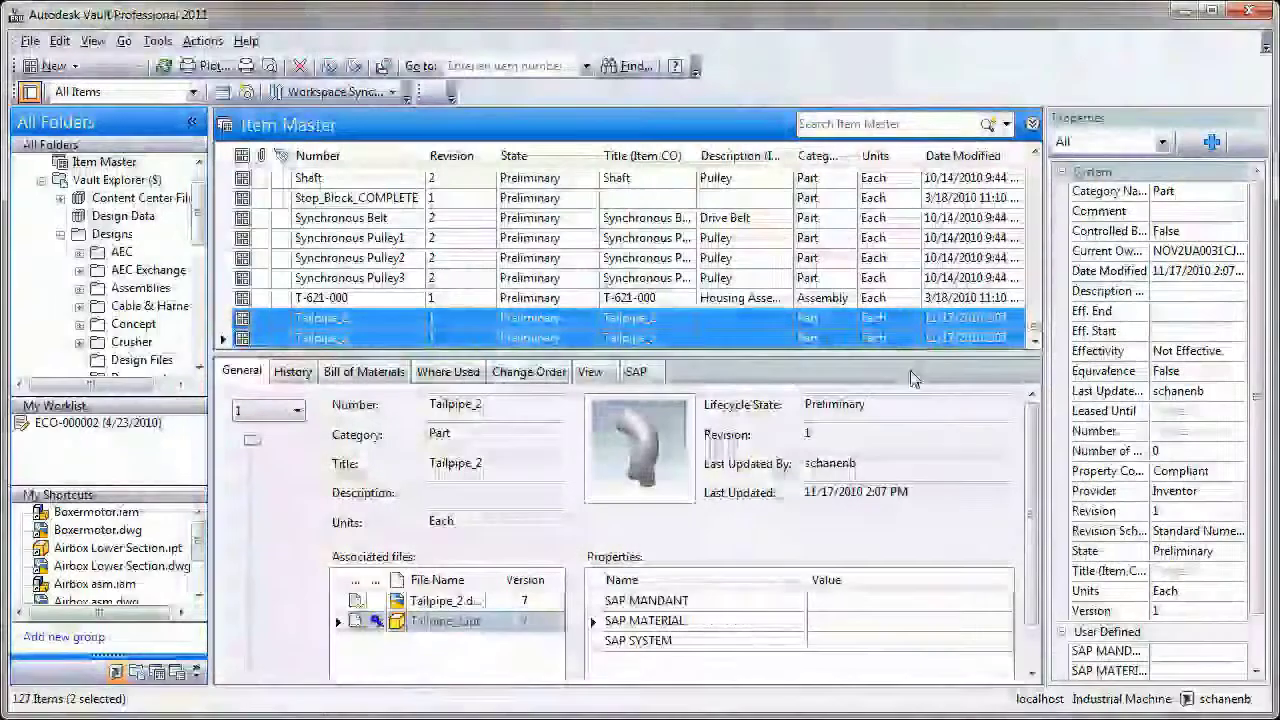
Step: Go to the change order applied to the Tailpipe items and examine its associated records
left_click(529, 371)
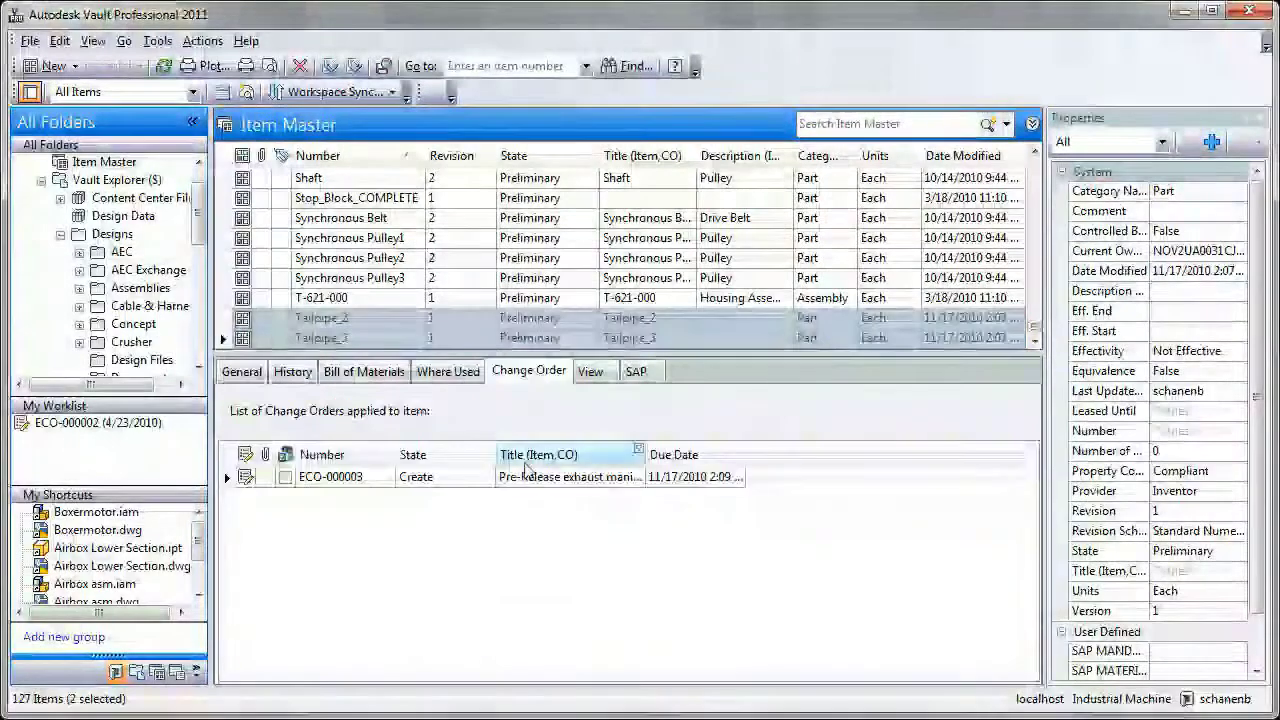
right_click(345, 480)
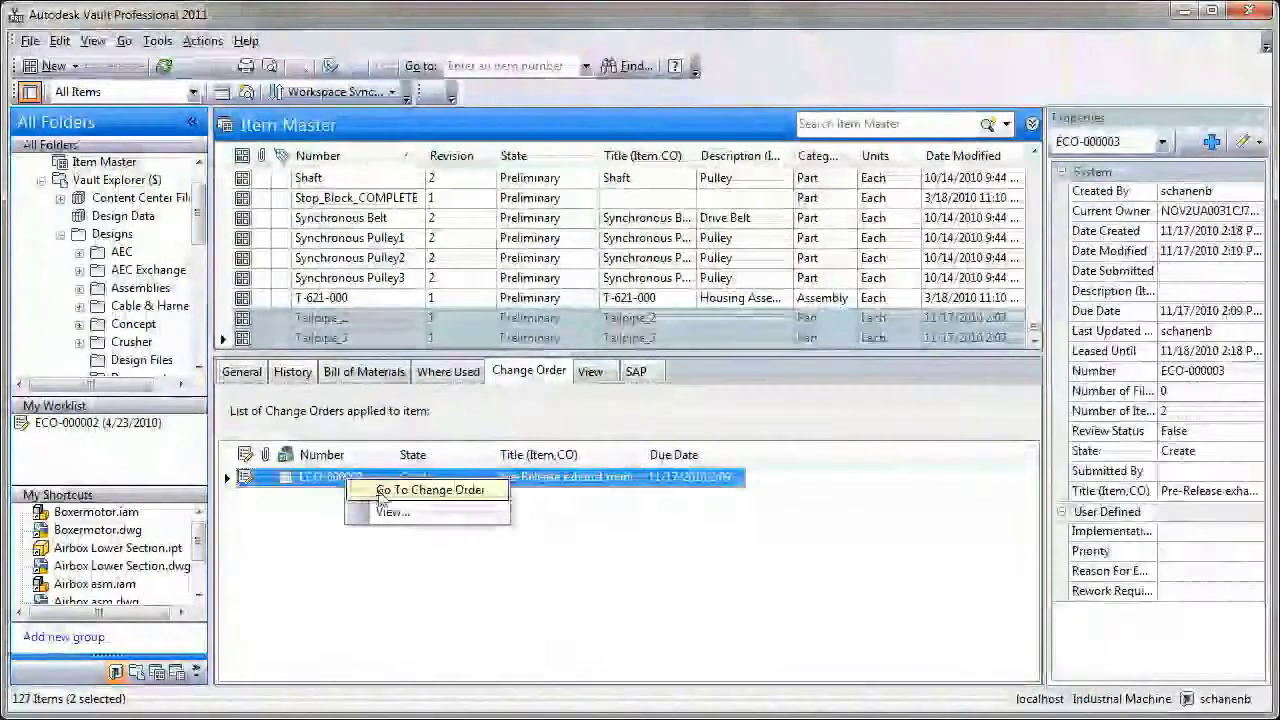
left_click(372, 490)
left_click(296, 238)
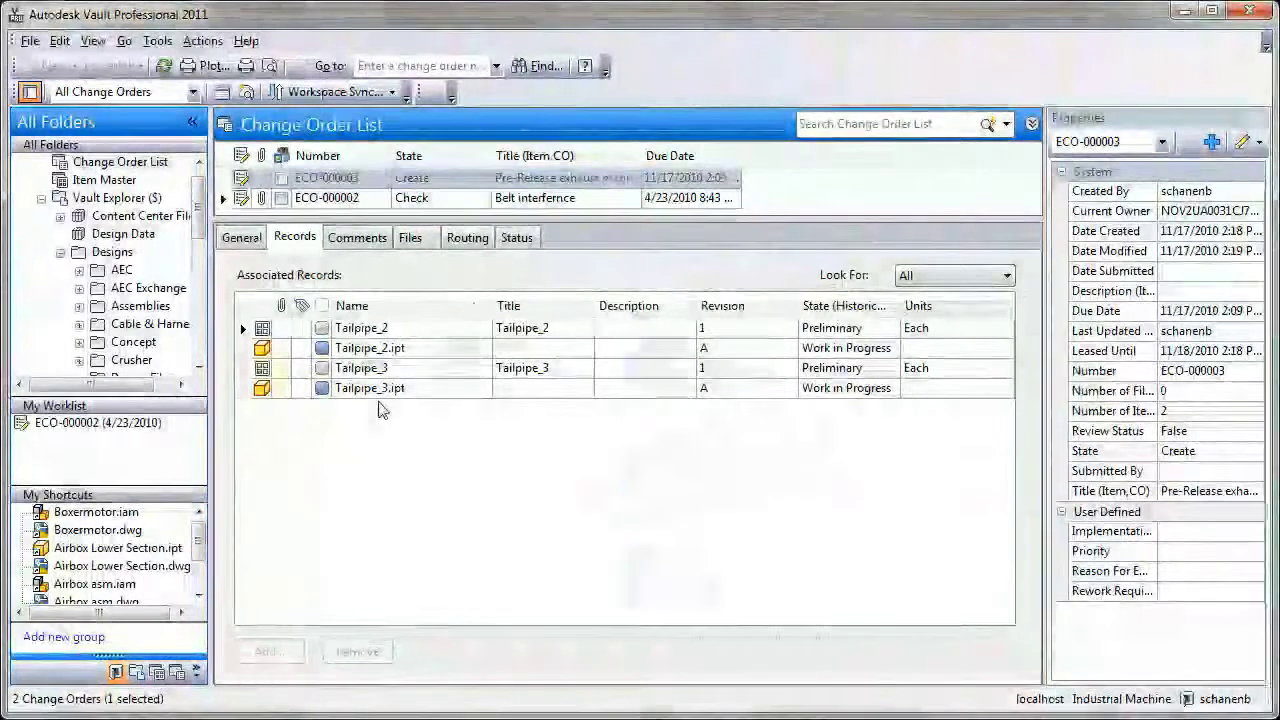
Step: Check the workflow status of the "Pre-Release exhaust manifolds" change order and submit it to the Open state without a comment
left_click(514, 238)
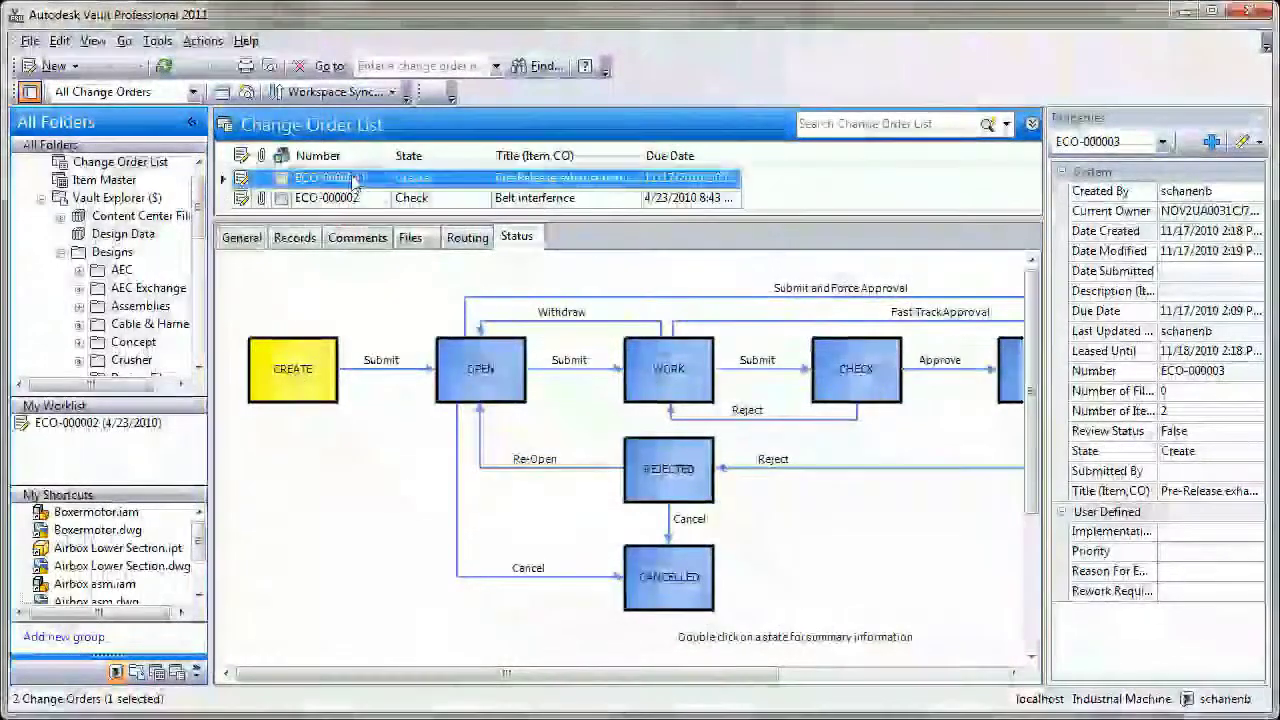
right_click(370, 184)
mouse_move(412, 211)
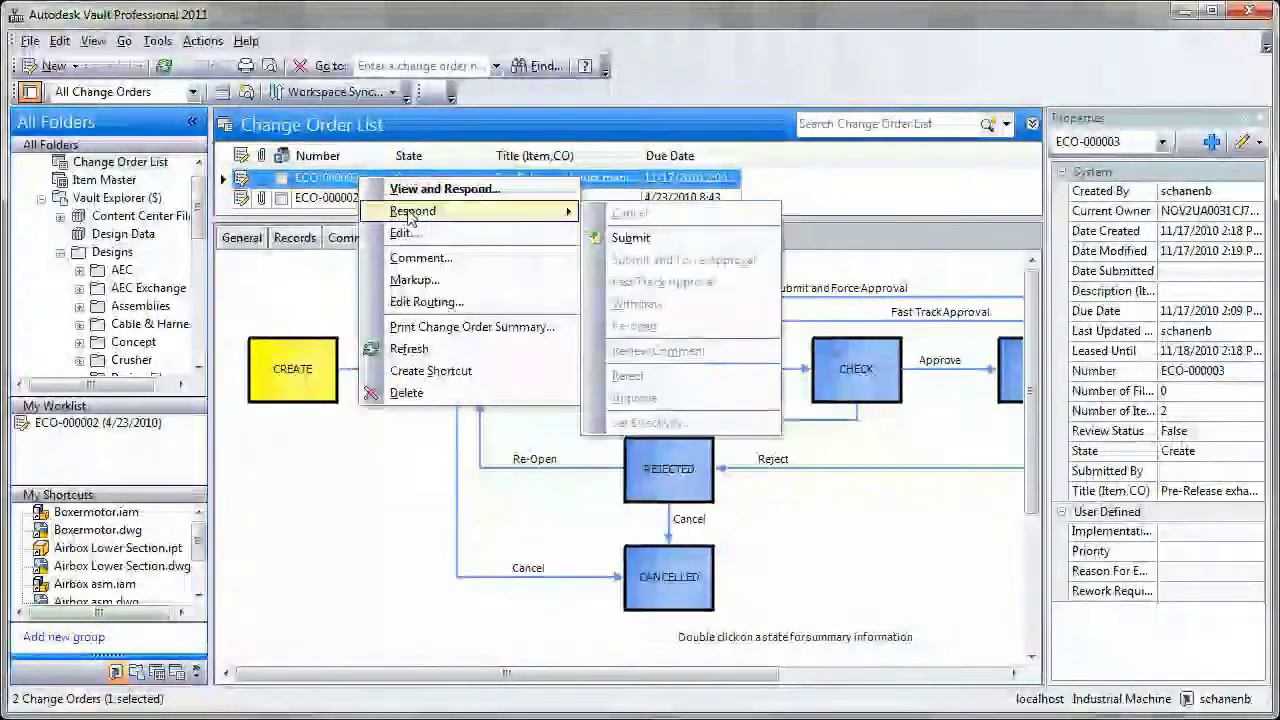
left_click(630, 239)
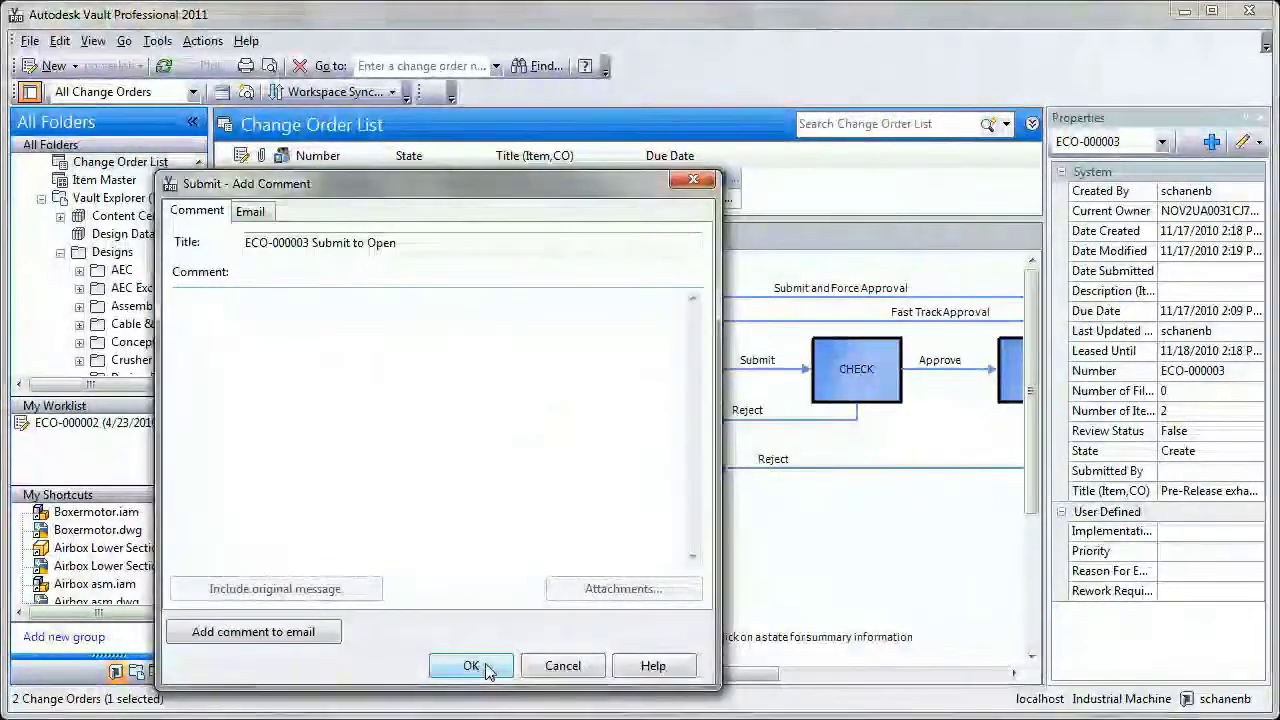
left_click(486, 668)
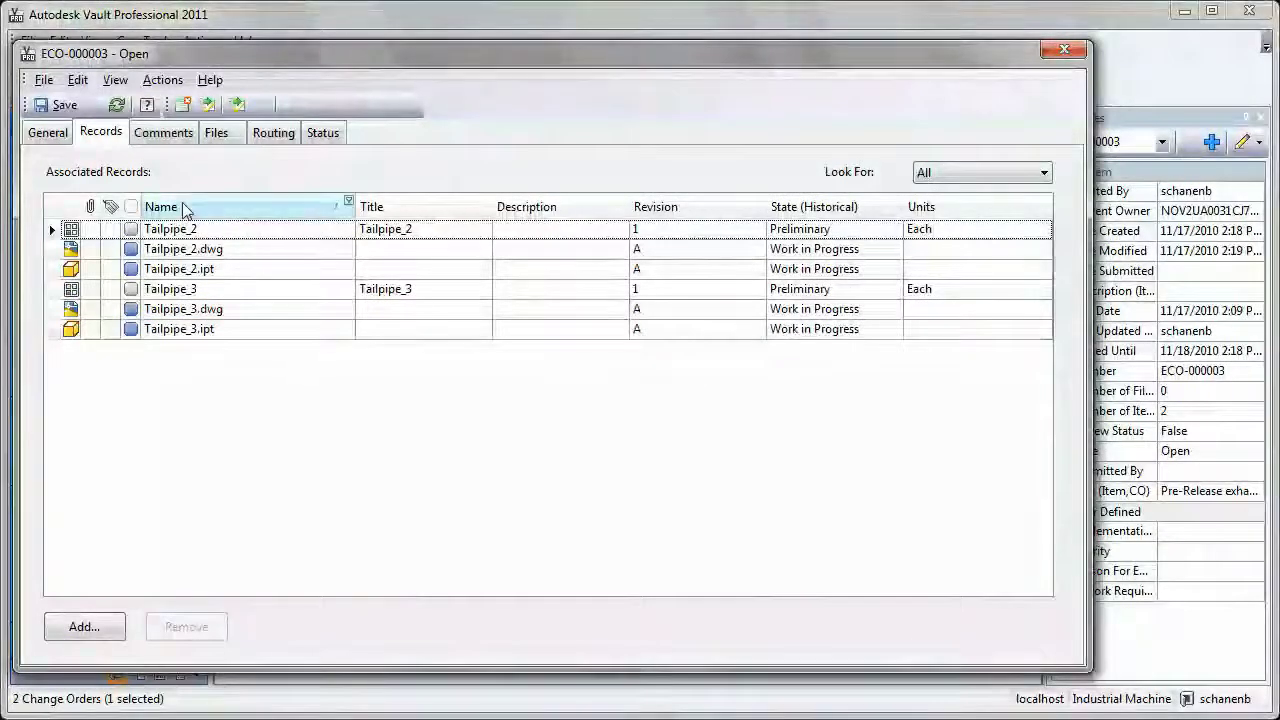
Step: Save the change order and change the lifecycle state of the Tailpipe_2 and Tailpipe_3 .dwg and .ipt files to Pre-Release
left_click(52, 104)
left_click(190, 249)
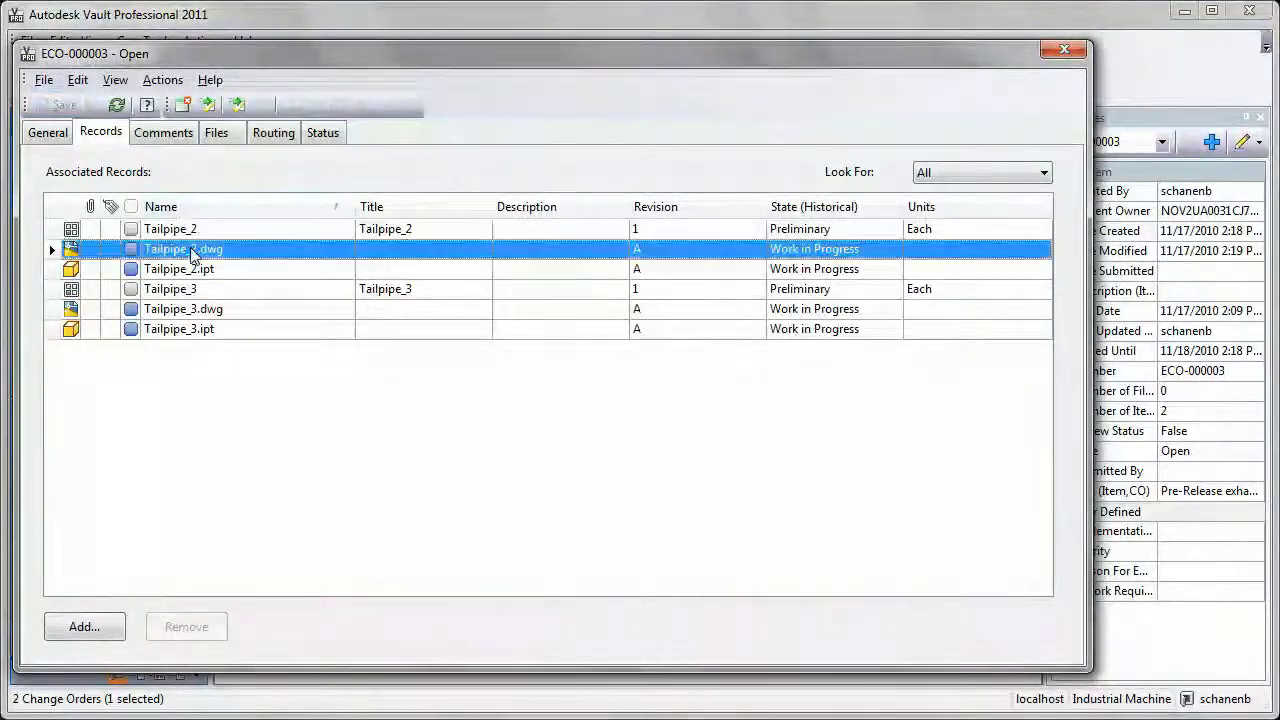
left_click(178, 269, "ctrl")
left_click(180, 309, "ctrl")
left_click(179, 330, "ctrl")
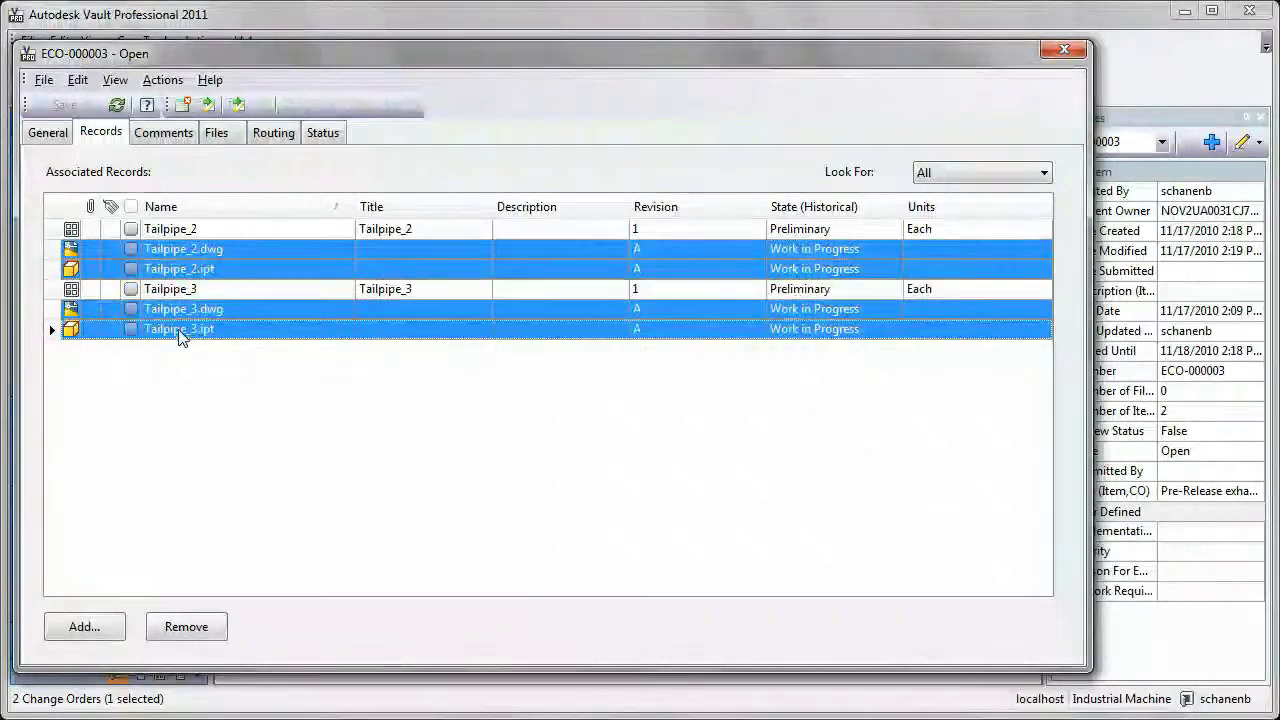
right_click(727, 332)
left_click(789, 440)
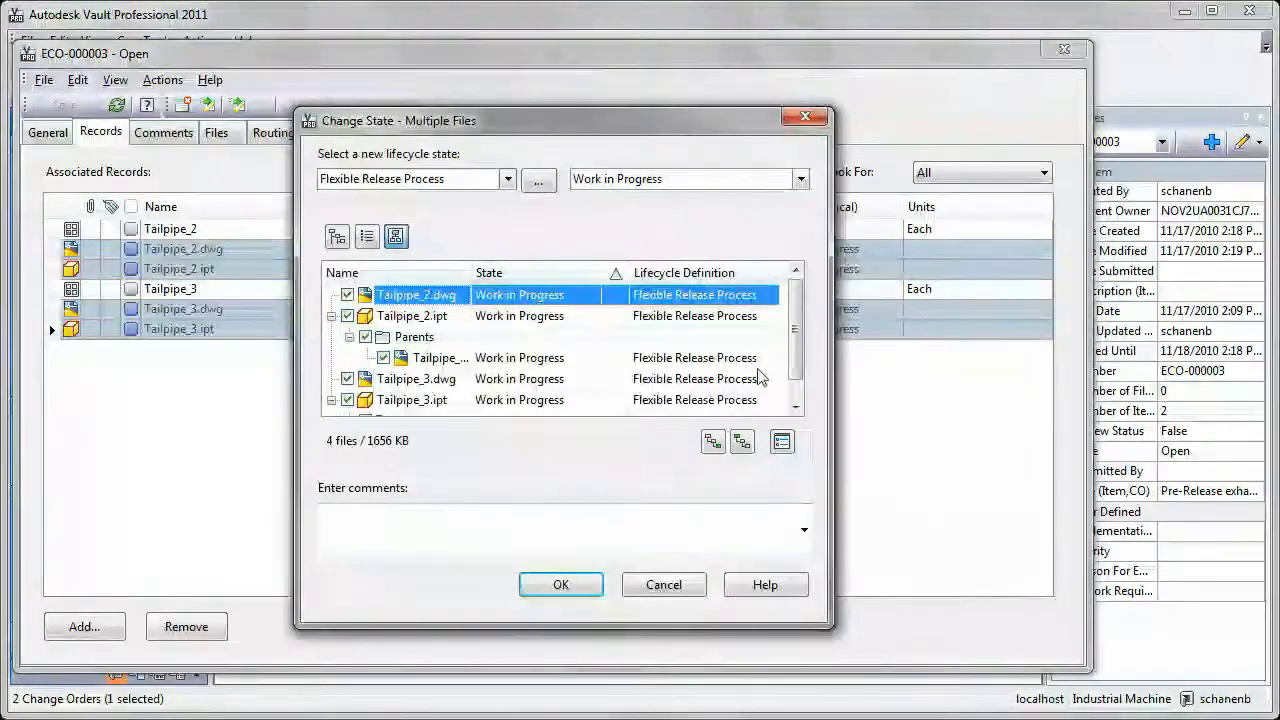
mouse_move(798, 360)
left_mouse_down()
mouse_move(799, 380)
mouse_move(799, 362)
left_mouse_up()
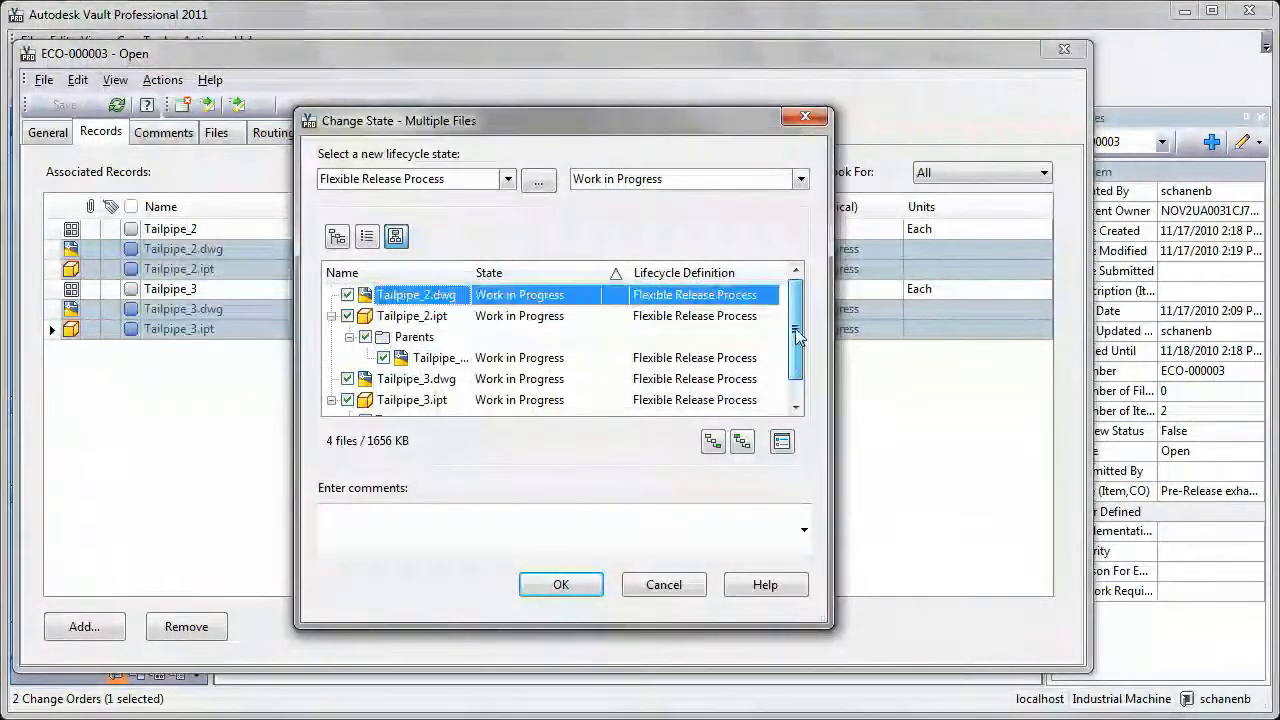
left_click(800, 179)
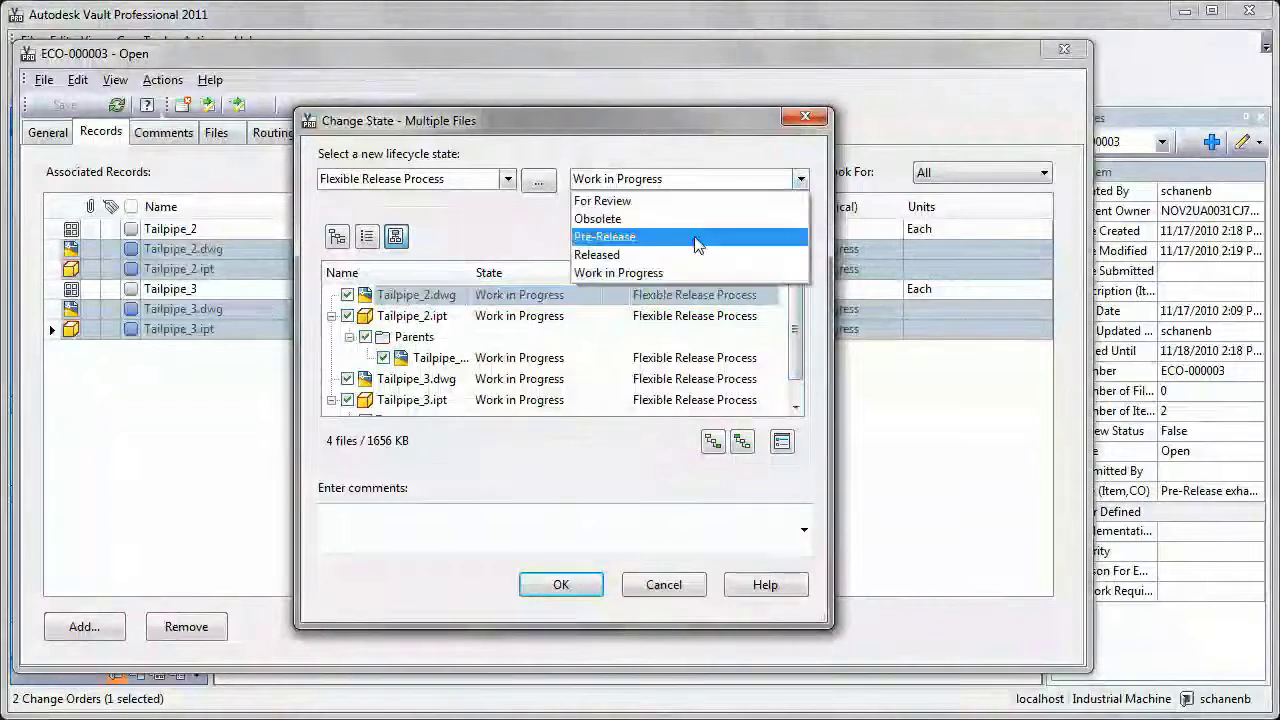
left_click(660, 237)
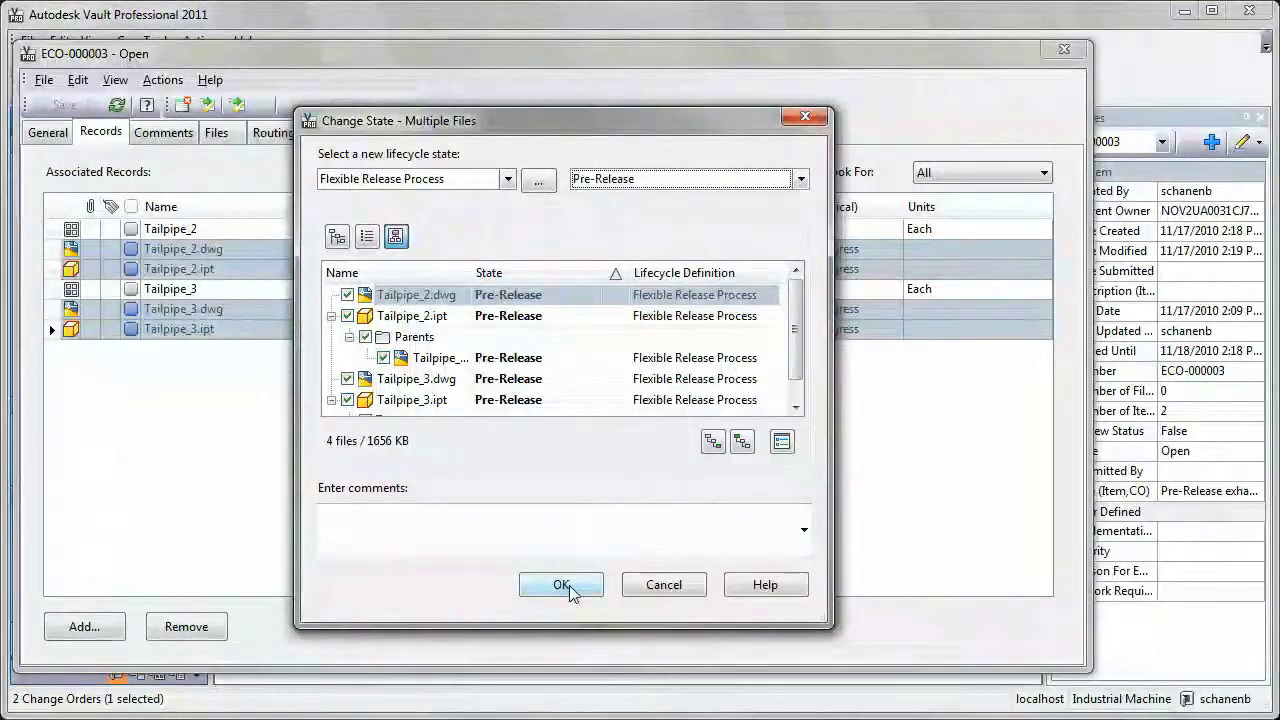
left_click(569, 589)
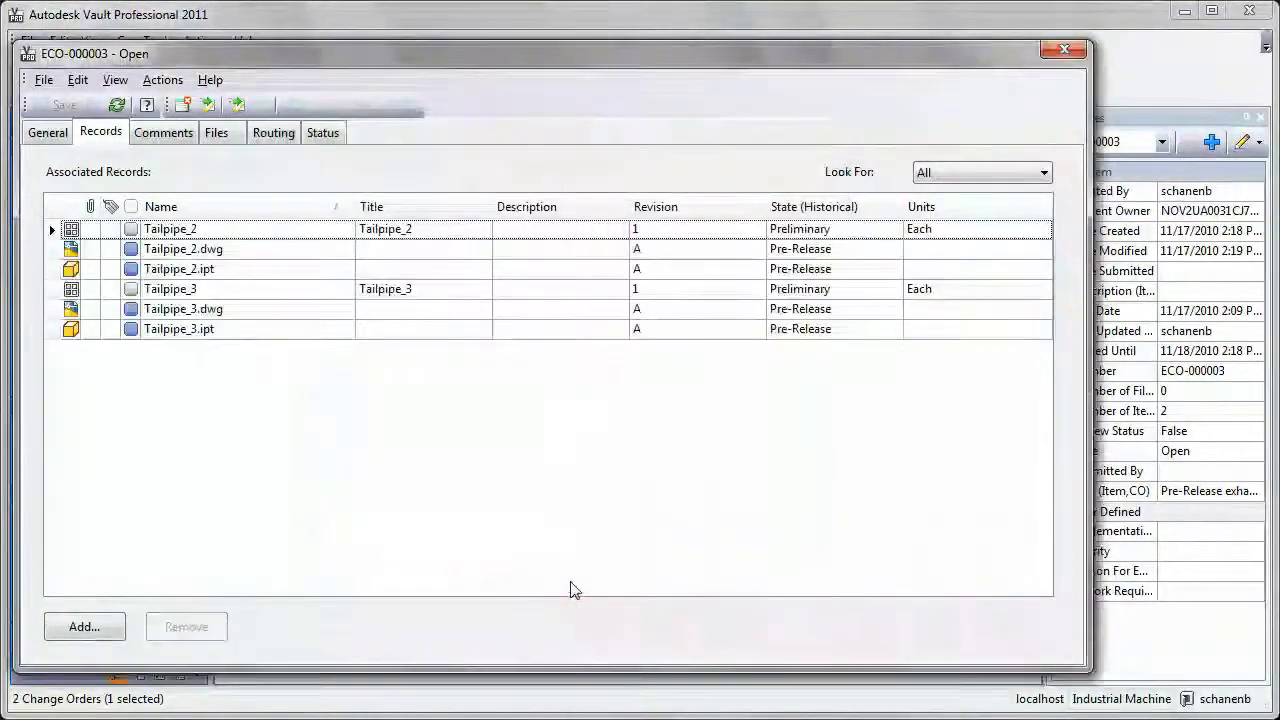
Step: Go to the Tailpipe items in the Item Master and preview the attached drawings Tailpipe_2.dwg and Tailpipe_3.dwg
left_click(195, 330)
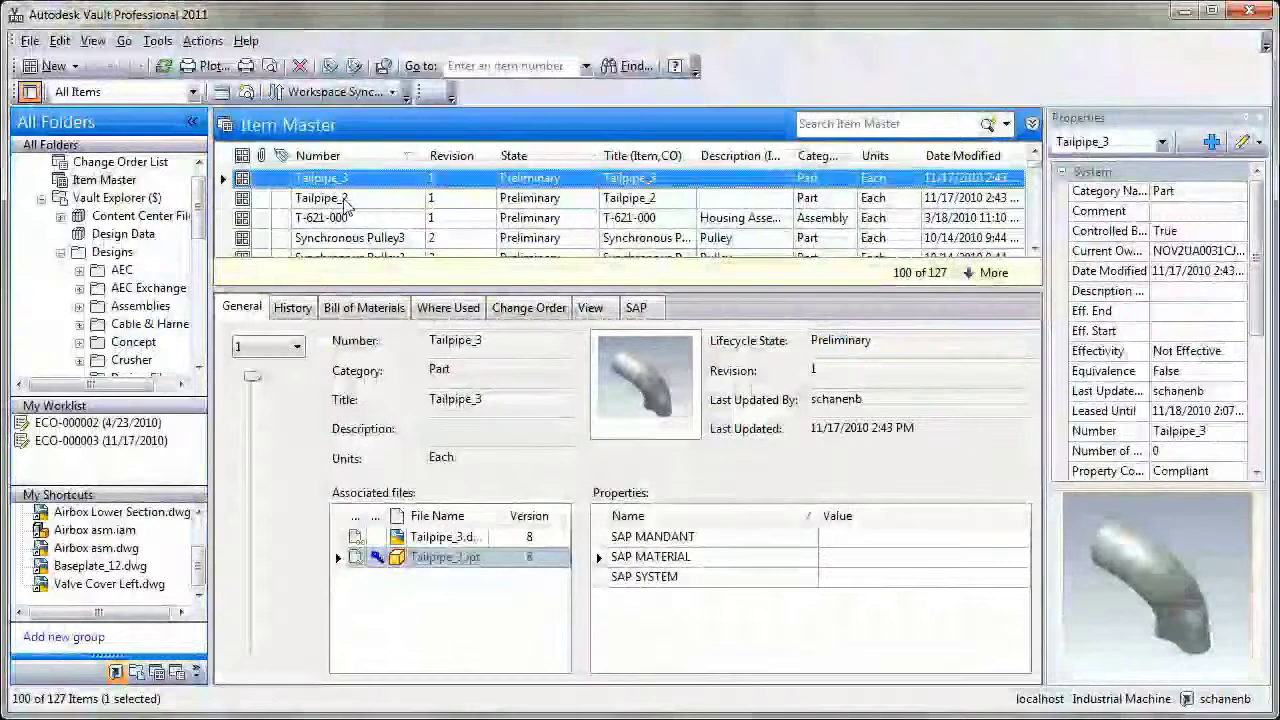
left_click(345, 199)
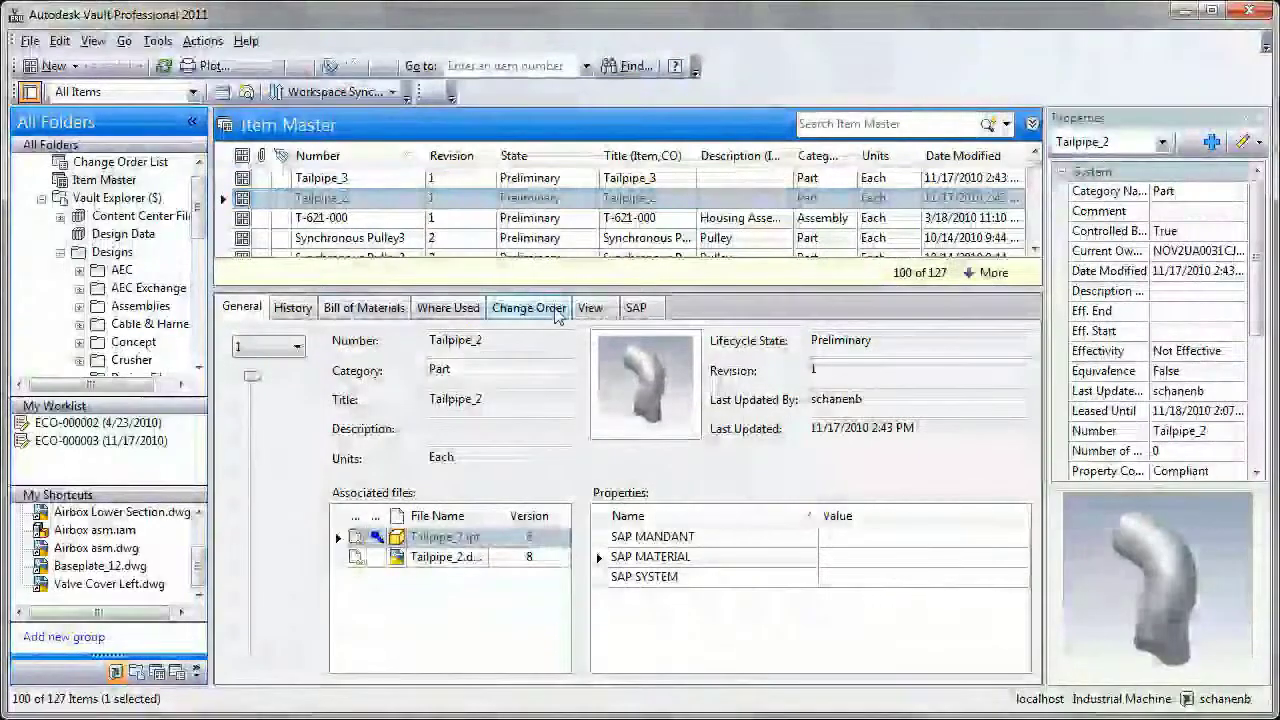
left_click(589, 307)
left_click(300, 470)
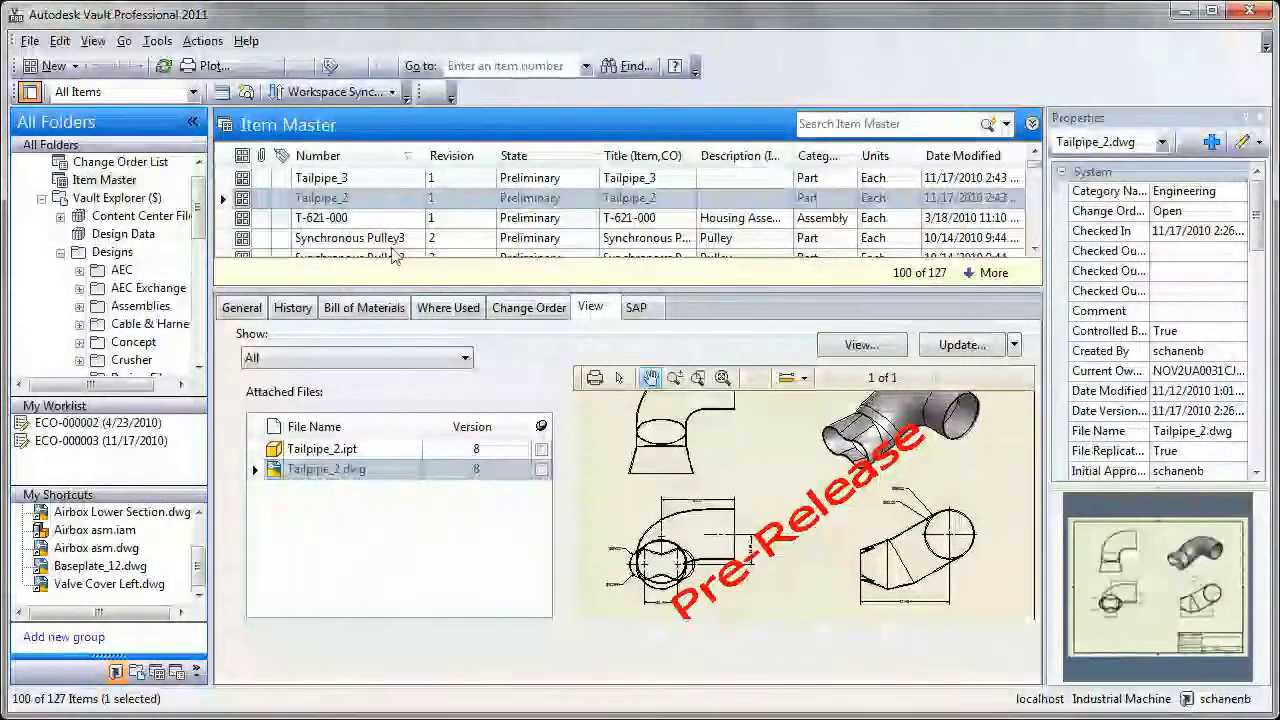
left_click(335, 183)
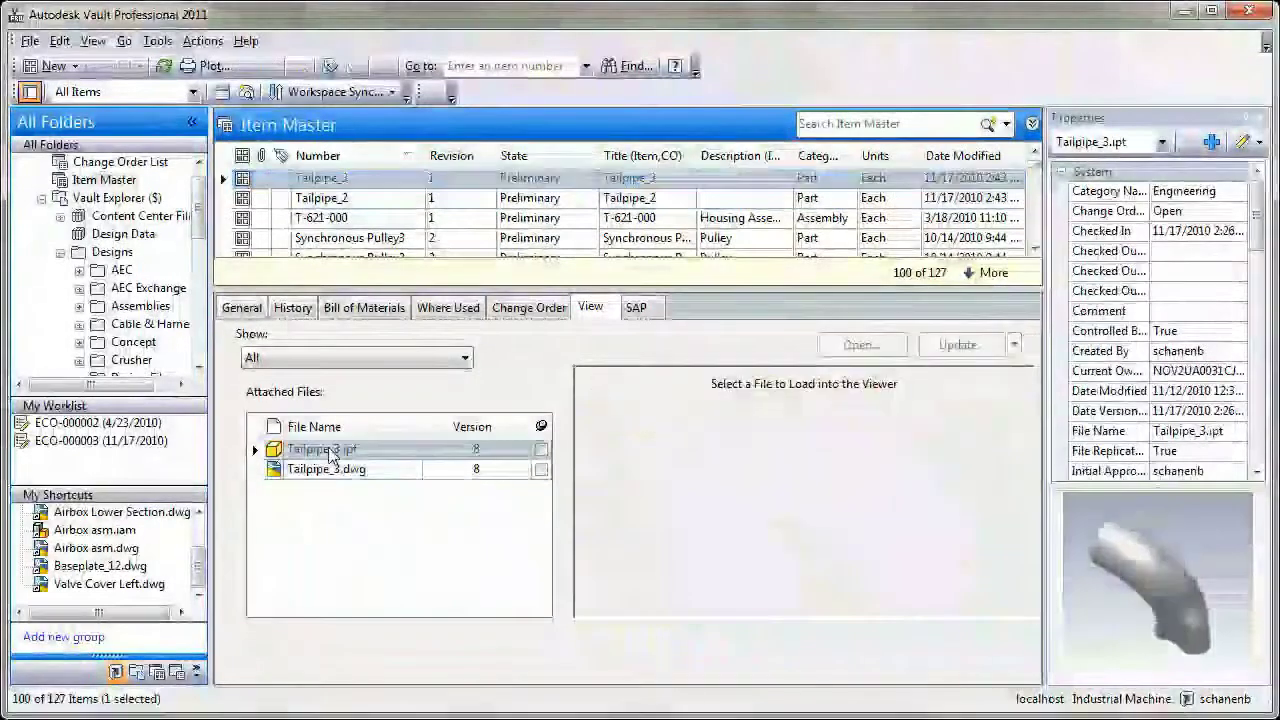
left_click(326, 469)
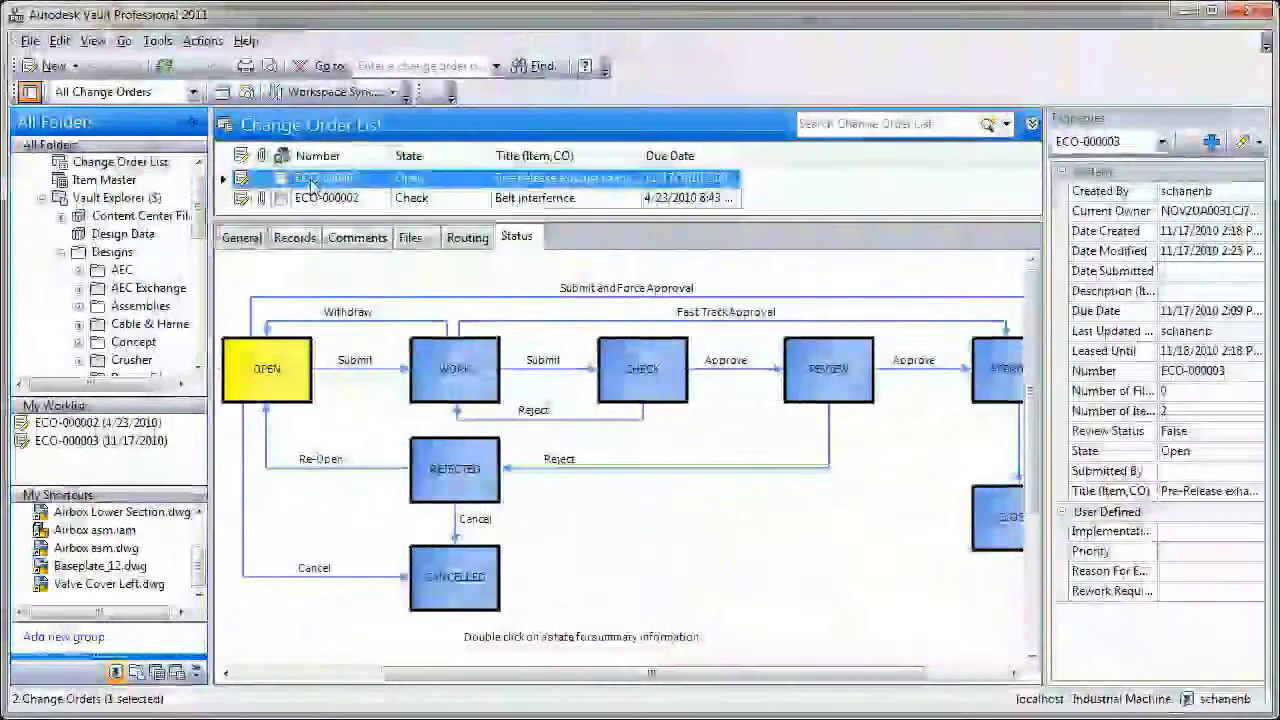
Step: Respond to the "Pre-Release exhaust manifolds" change order with Submit and Force Approval, leaving the comment empty
right_click(312, 185)
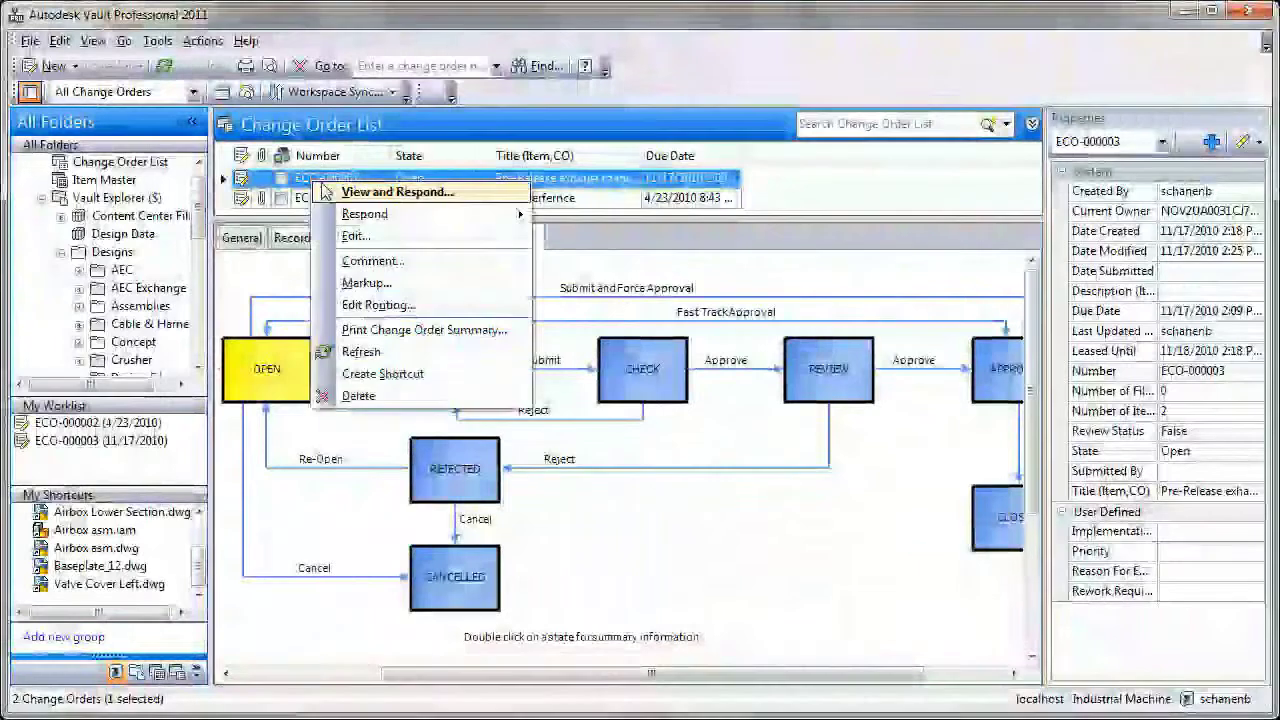
mouse_move(370, 214)
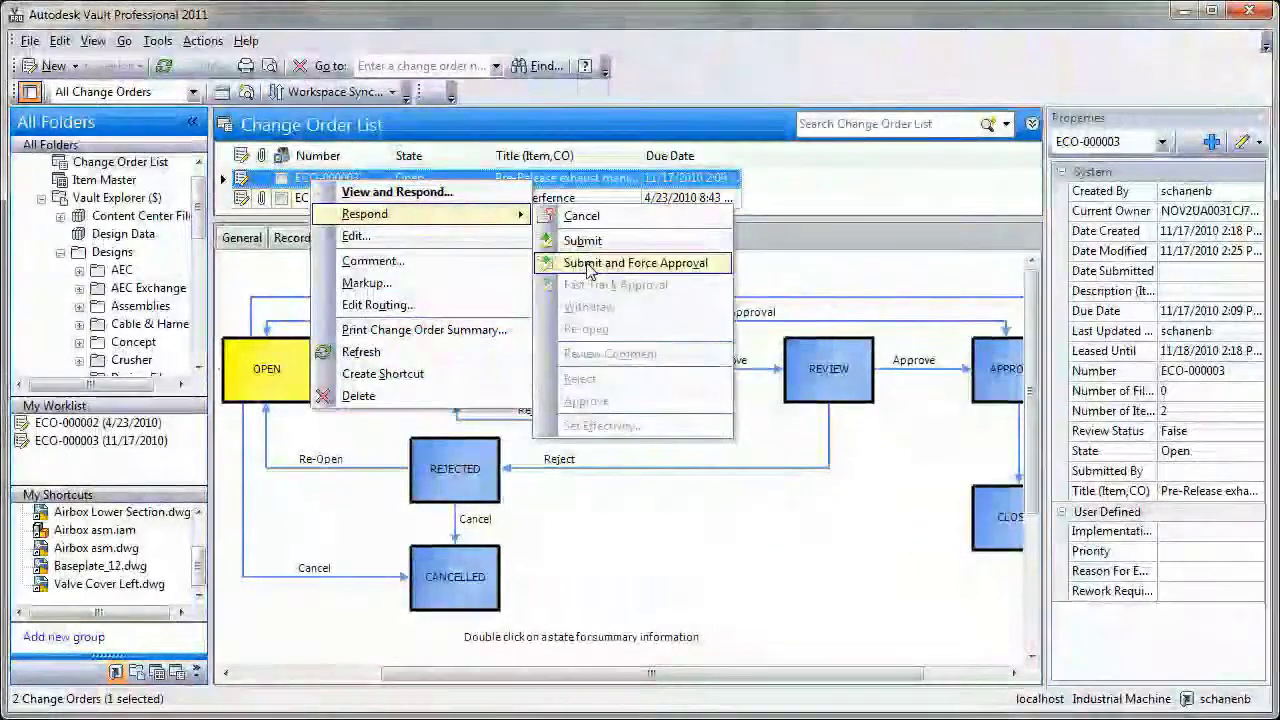
left_click(620, 263)
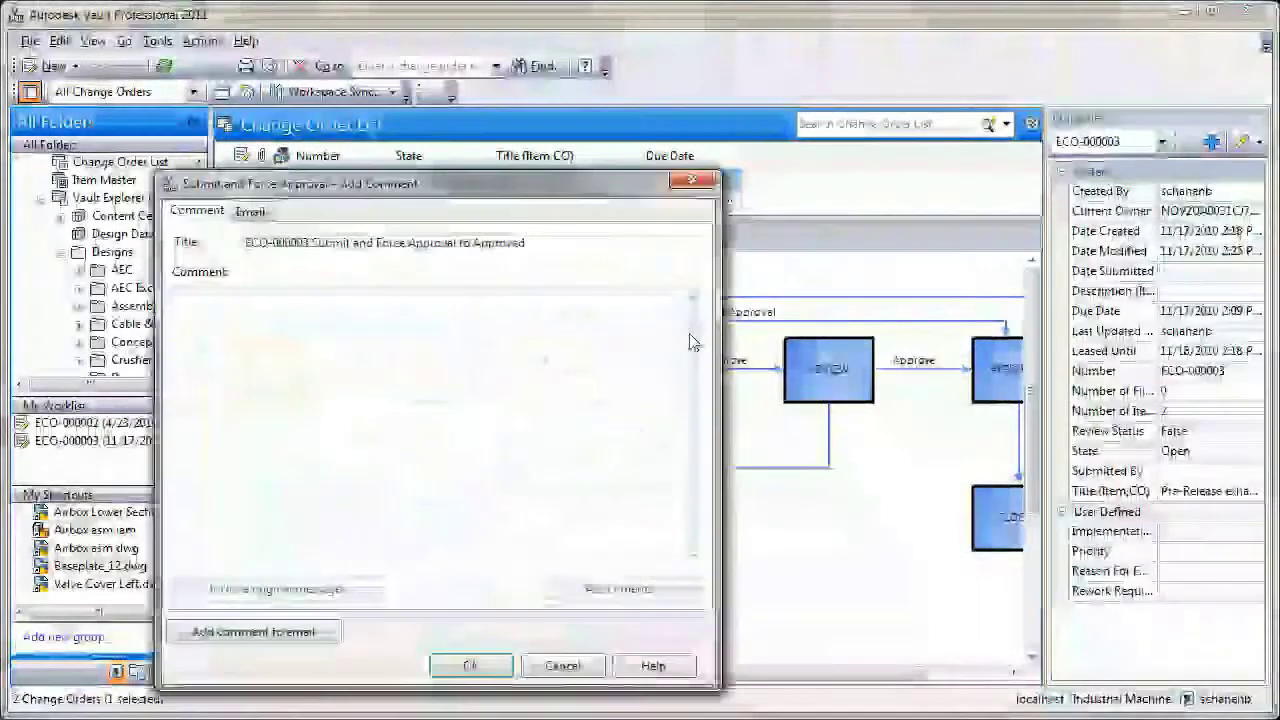
left_click(472, 665)
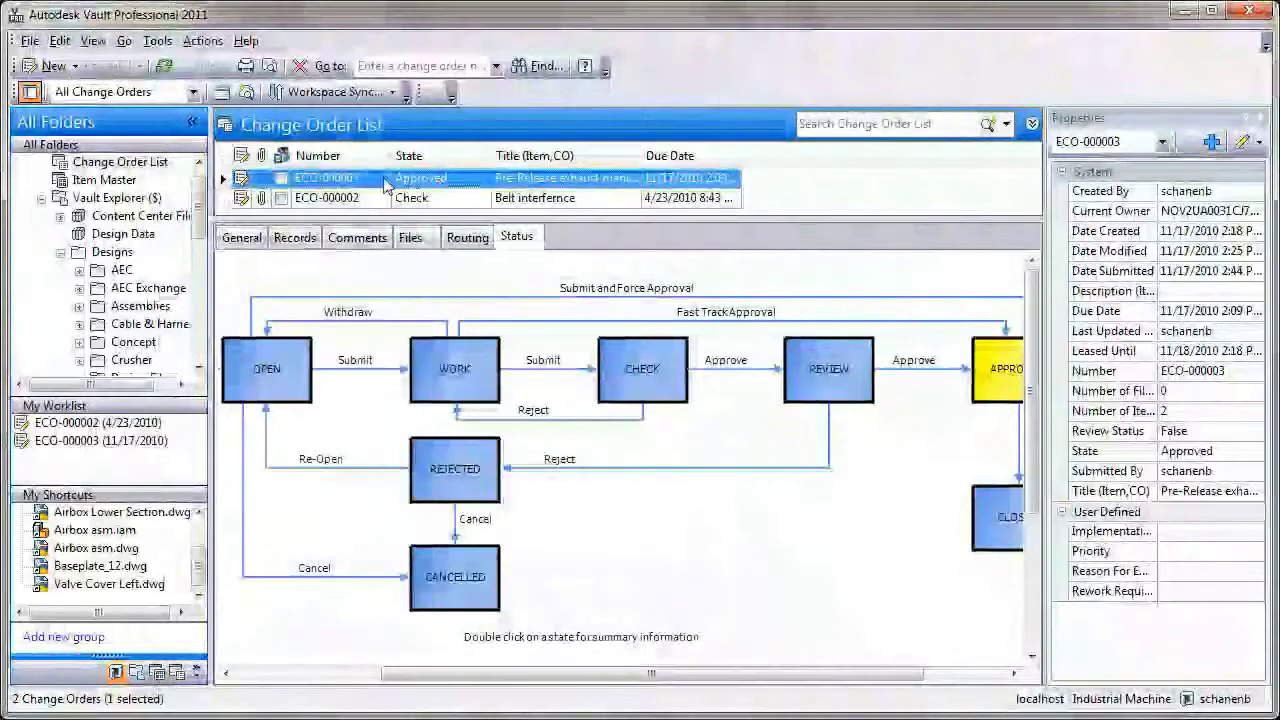
Step: Set the item effectivity for the approved change order, accepting Immediate for Tailpipe_2 and Tailpipe_3
right_click(345, 180)
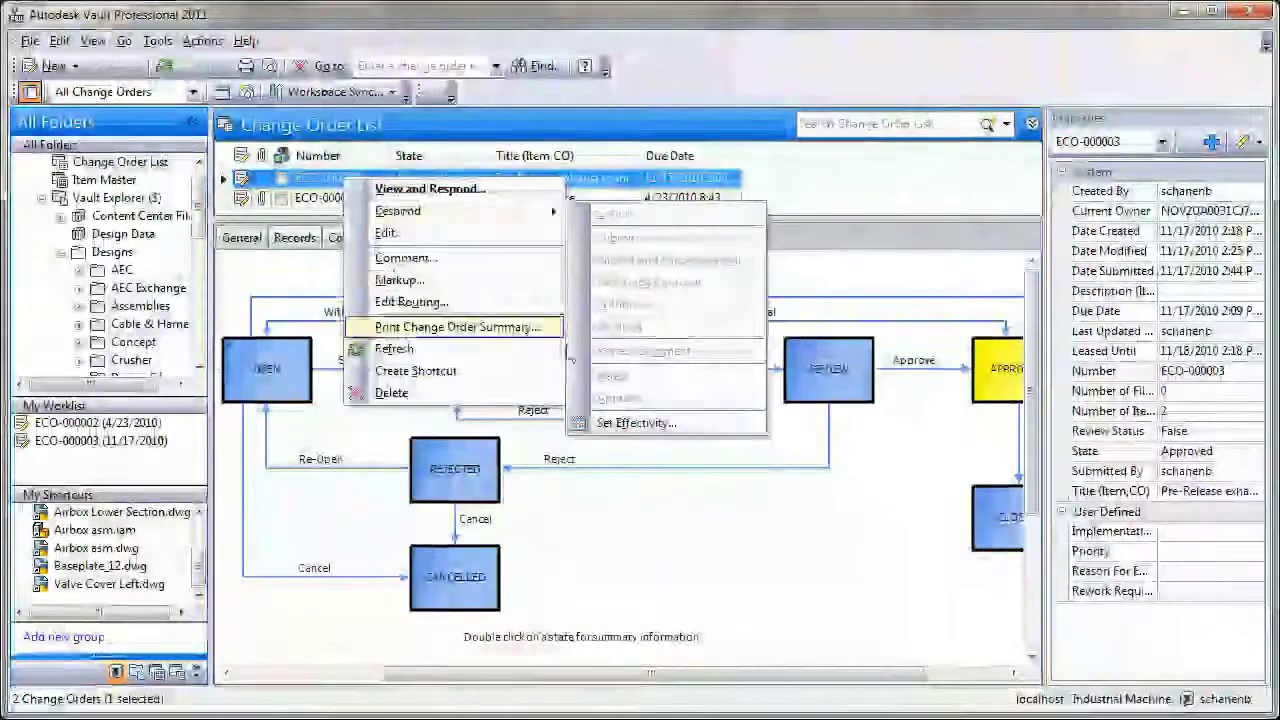
left_click(630, 422)
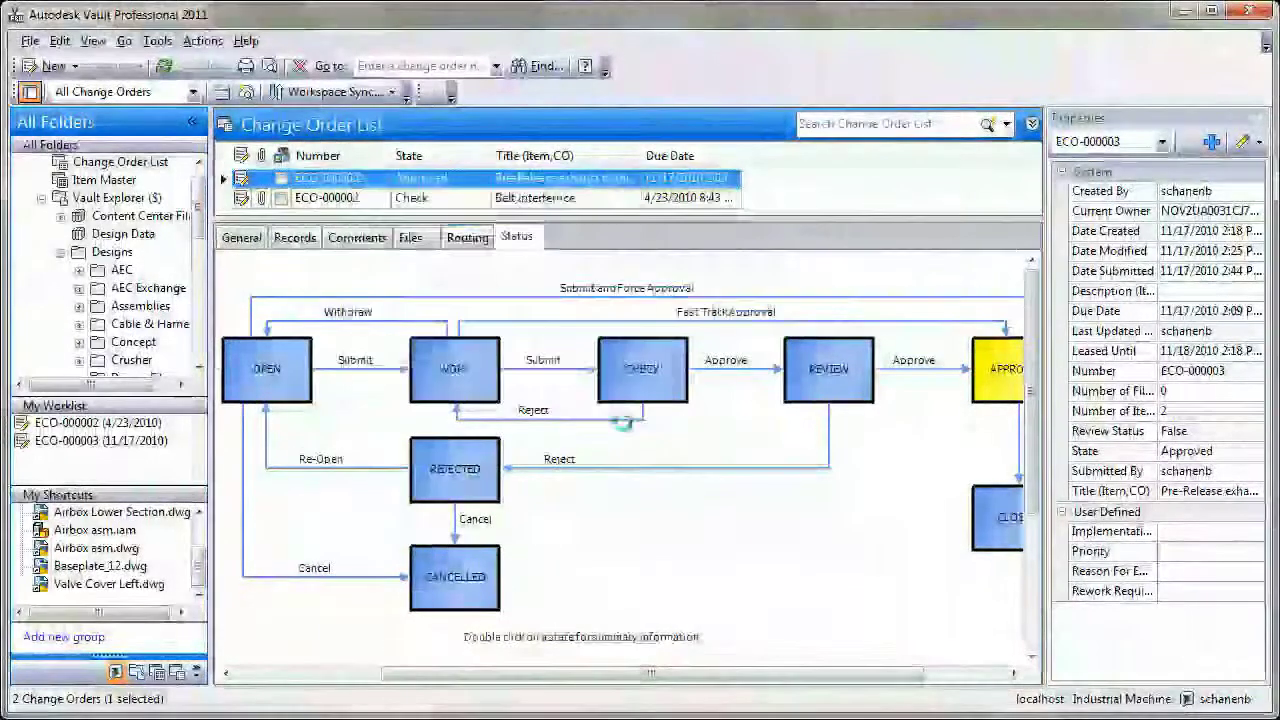
left_click(470, 663)
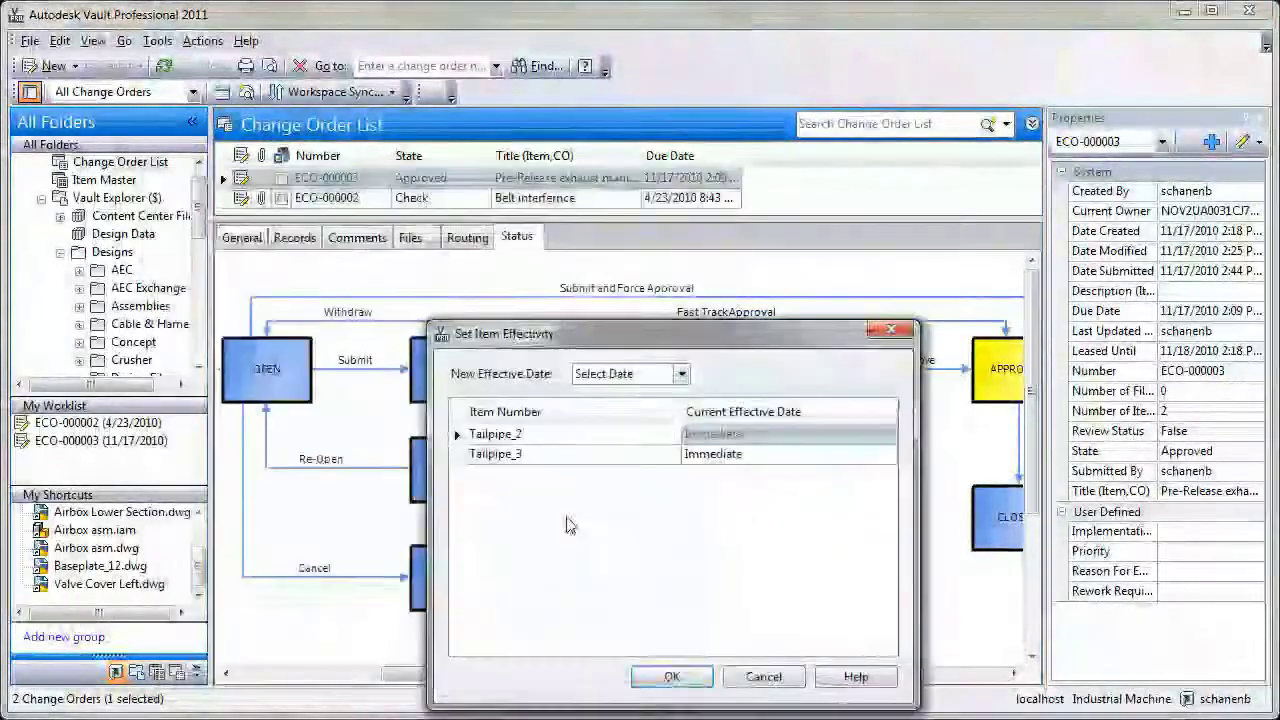
left_click(676, 675)
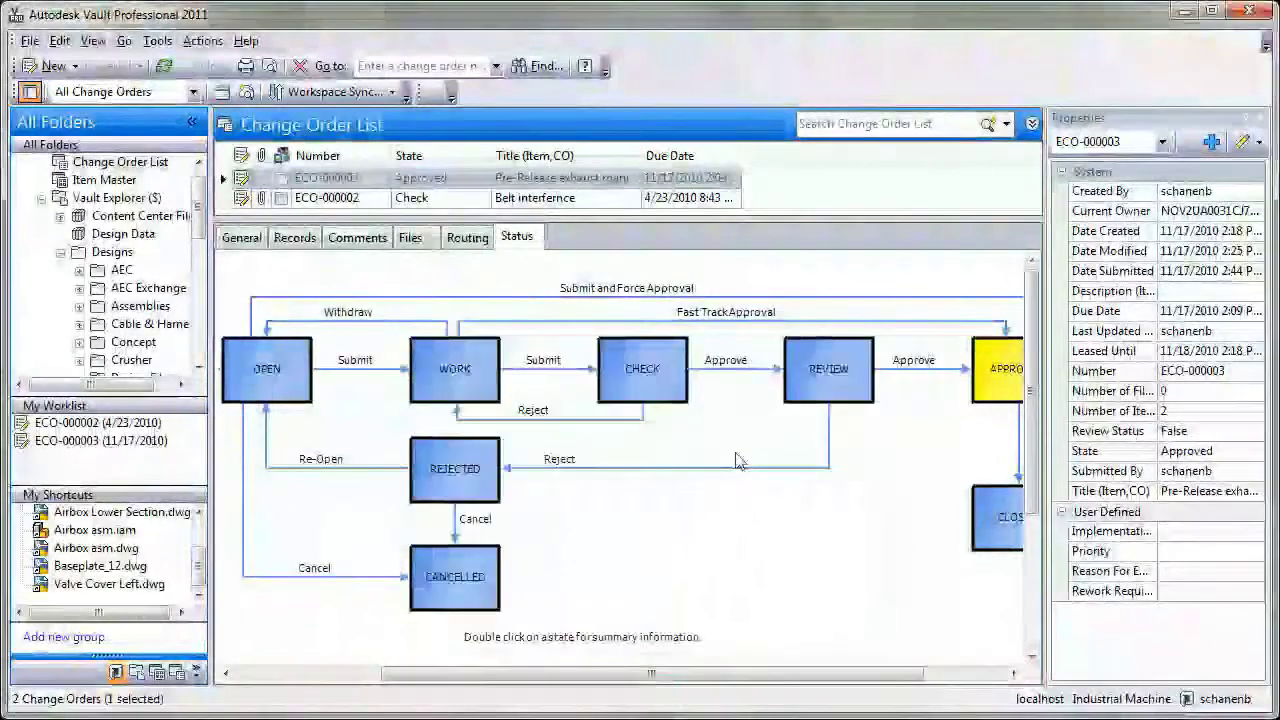
Step: Examine the states of the Tailpipe_2 and Tailpipe_3 items in the change order's associated records
left_click(295, 237)
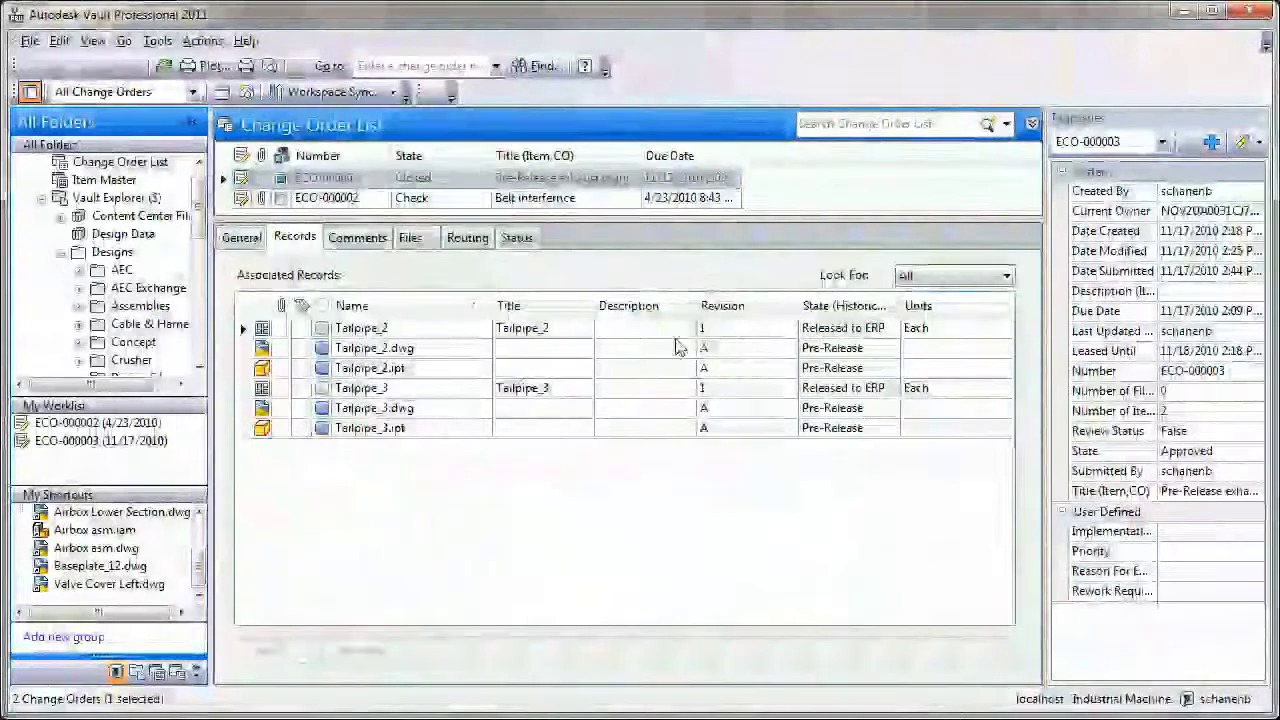
left_click(690, 329)
left_click(835, 389)
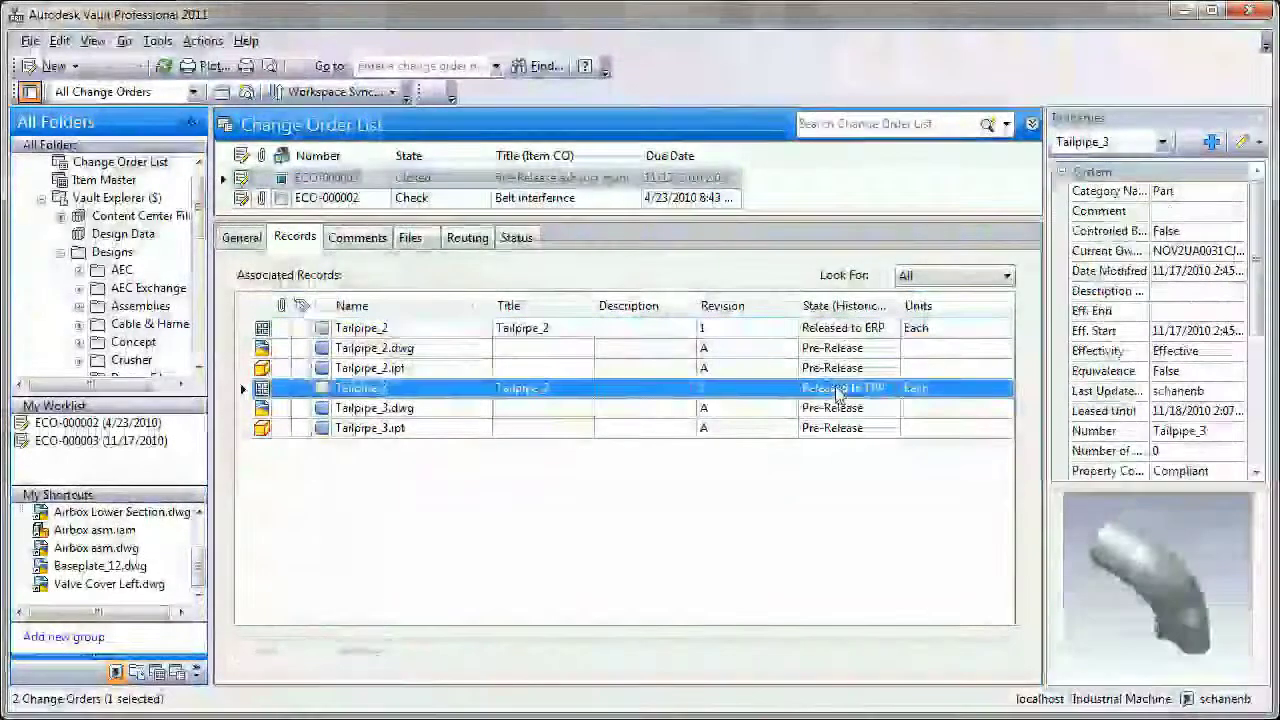
Step: Go to the Tailpipe_2 item from the change order records and preview the drawings attached to Tailpipe_2 and Tailpipe_3
left_click(364, 331)
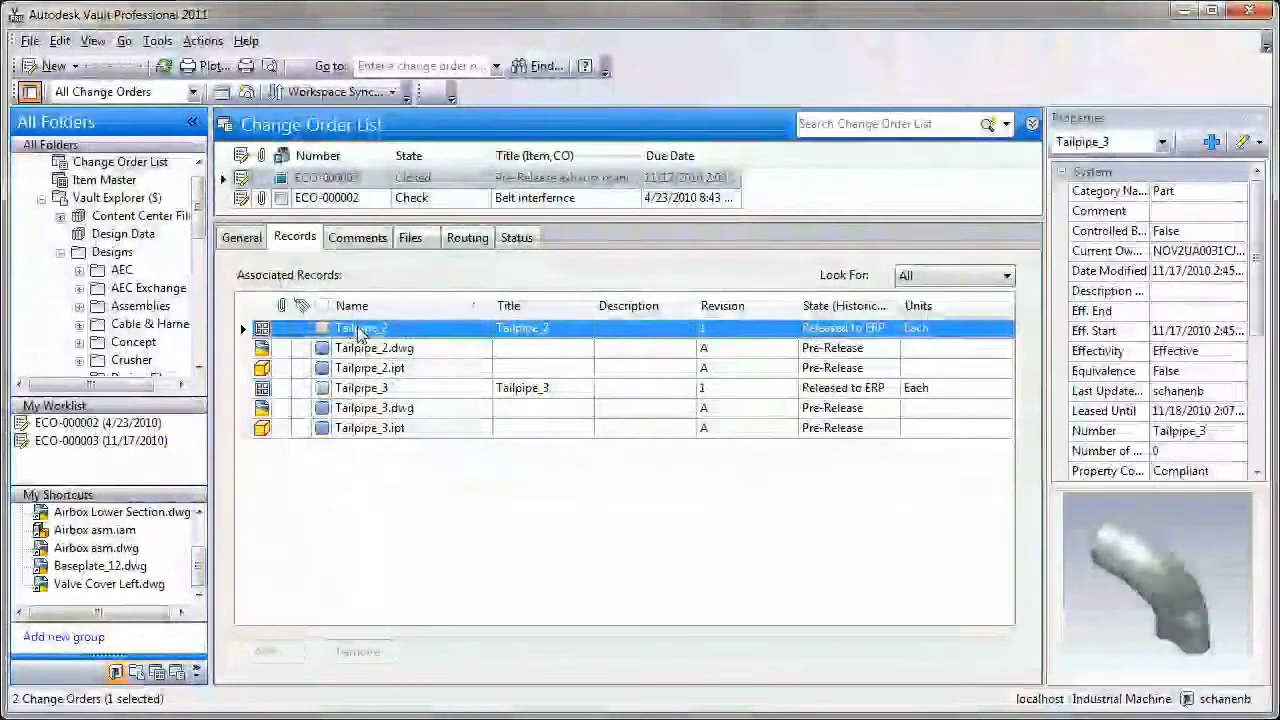
right_click(360, 330)
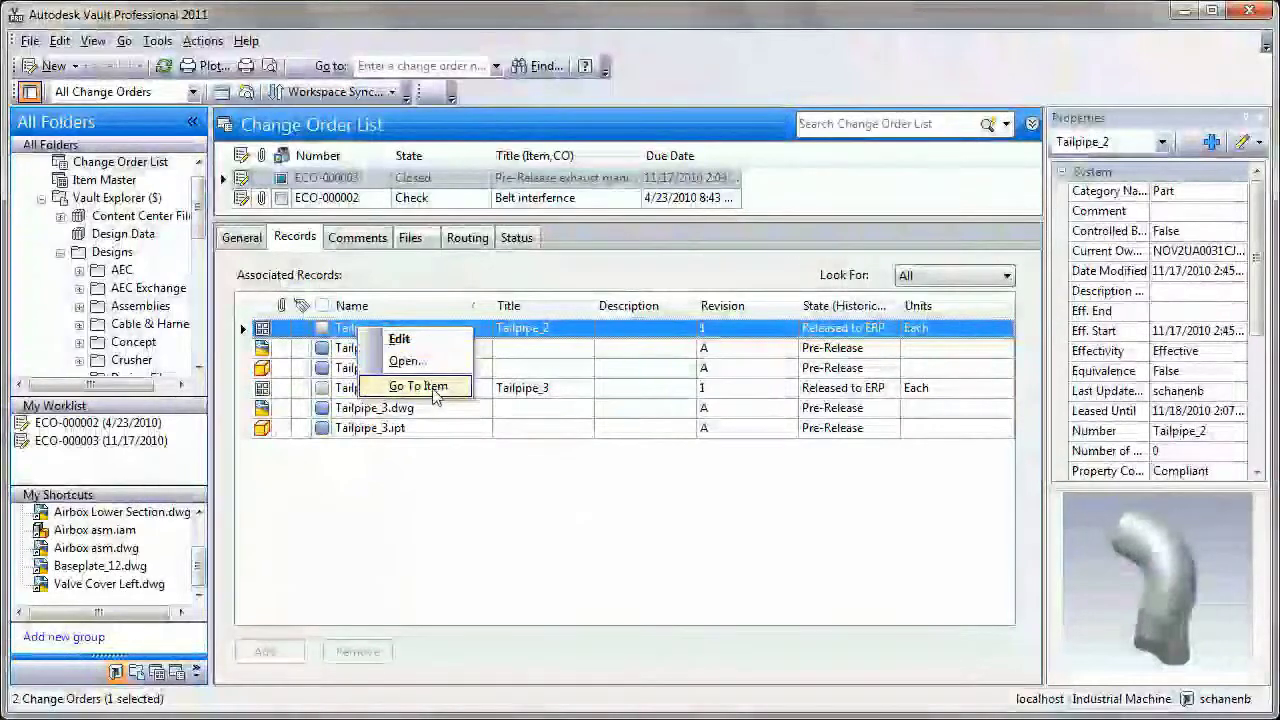
left_click(434, 390)
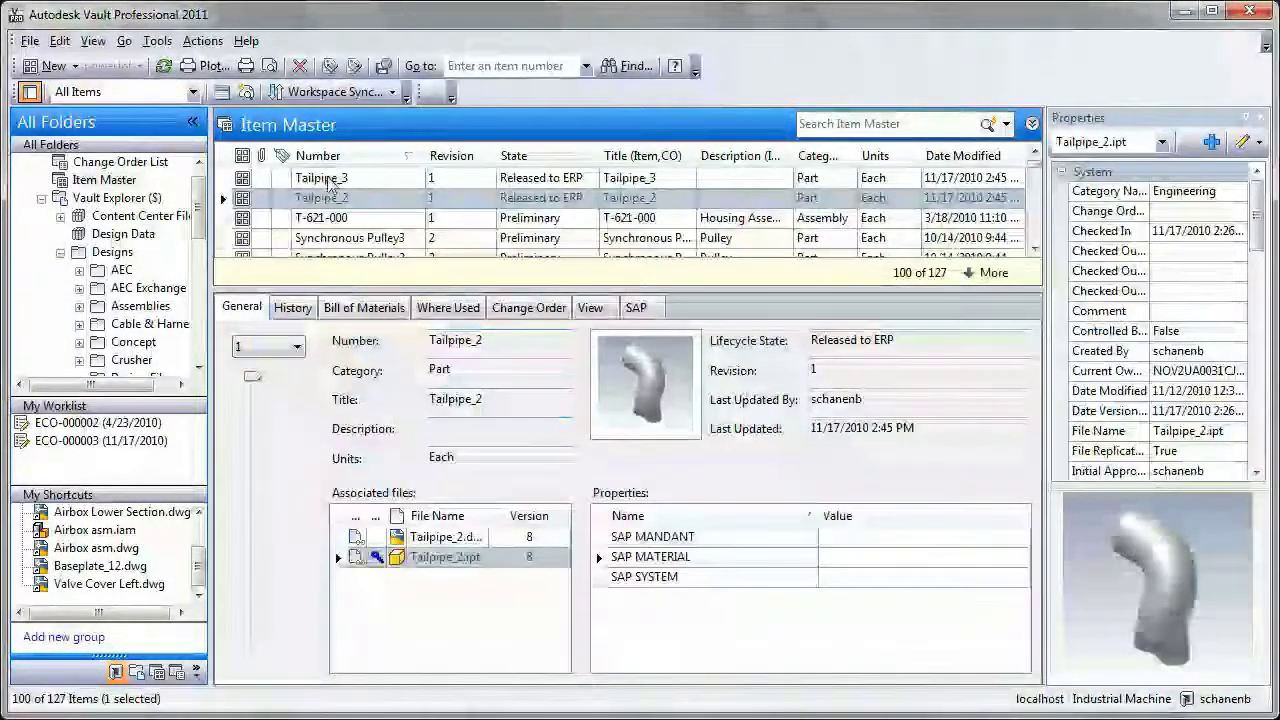
left_click(591, 308)
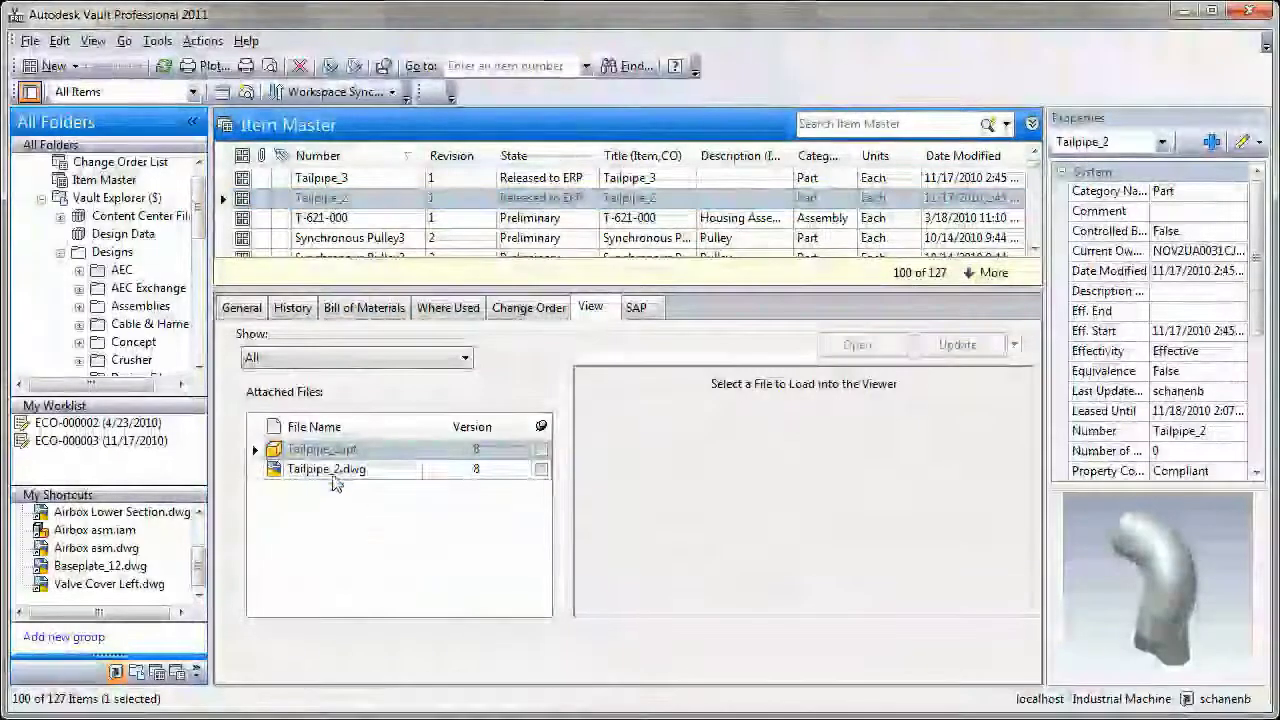
left_click(330, 469)
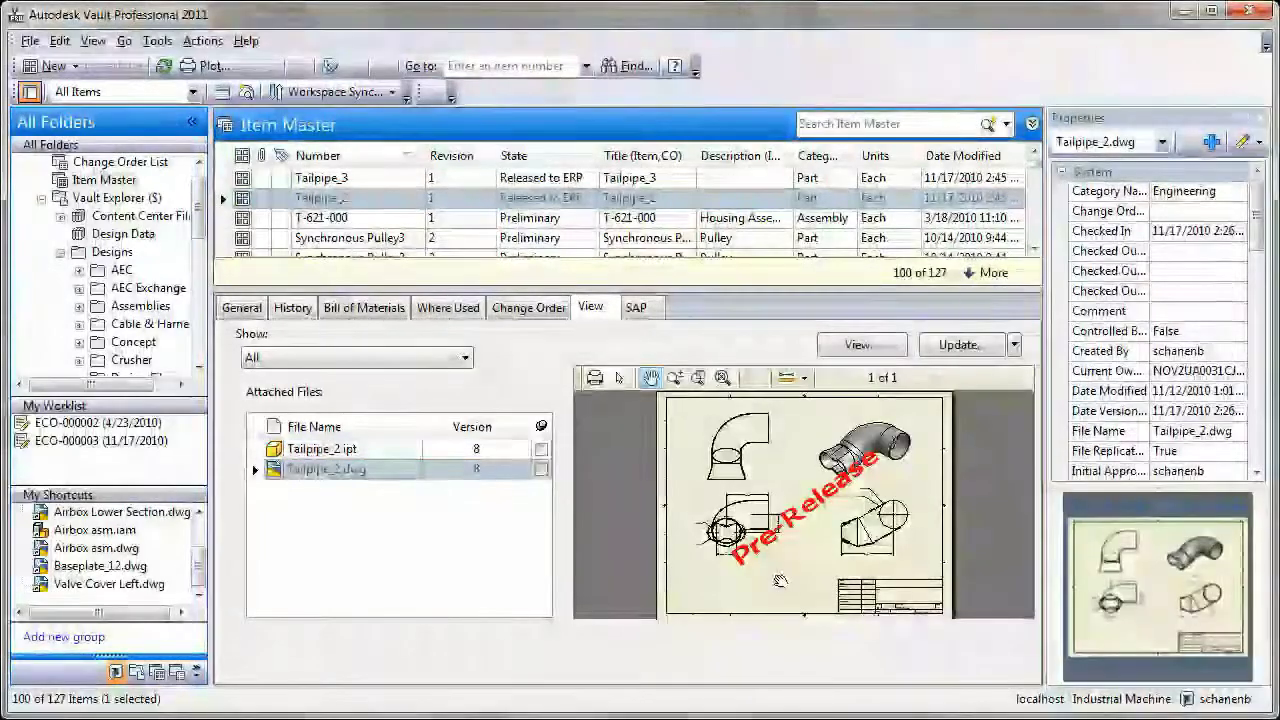
left_click(545, 199)
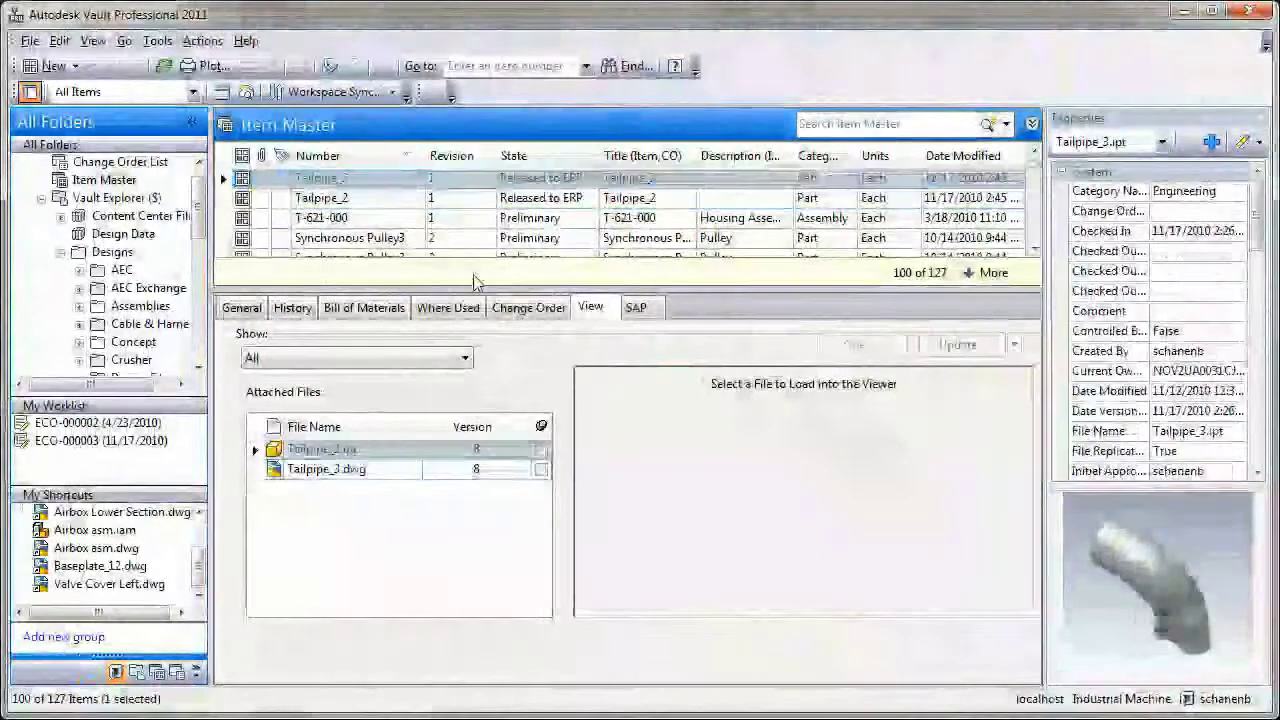
left_click(330, 469)
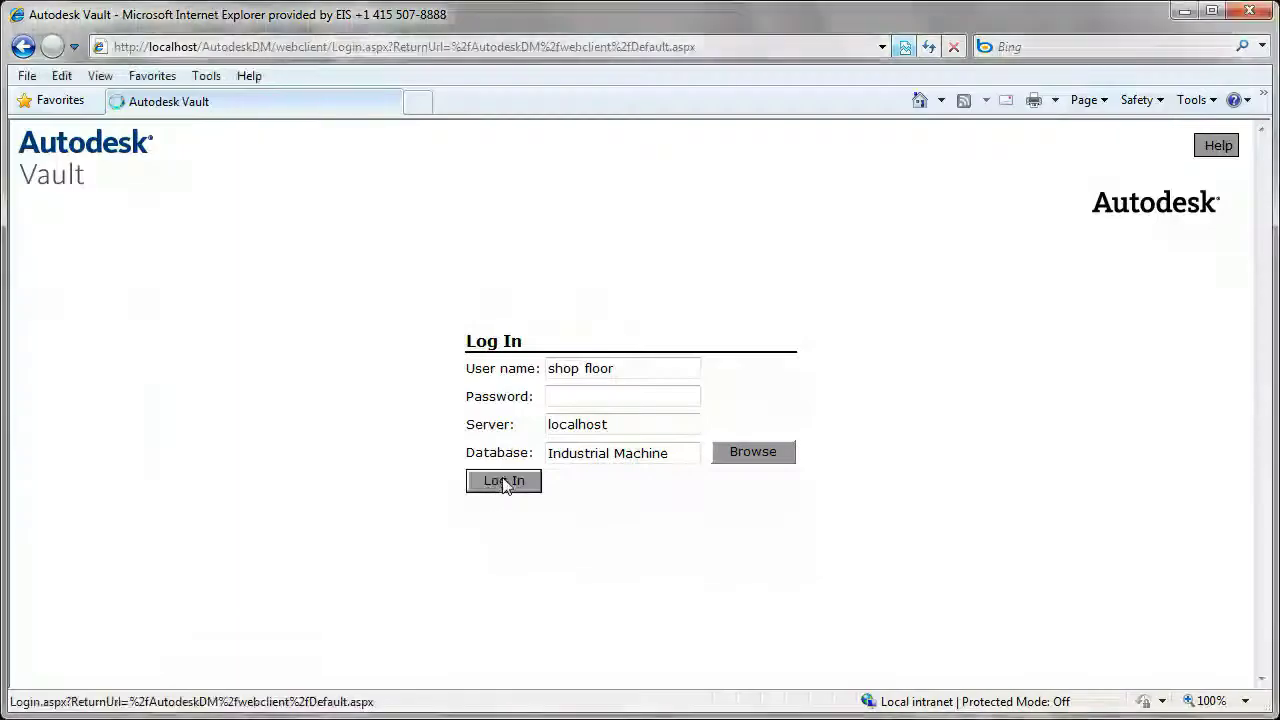
Step: Log in to the Autodesk Vault web client in Internet Explorer, search for "boxermotor" and open the properties of Boxermotor.iam
left_click(508, 480)
left_click(57, 244)
type("boxermotor")
key("Return")
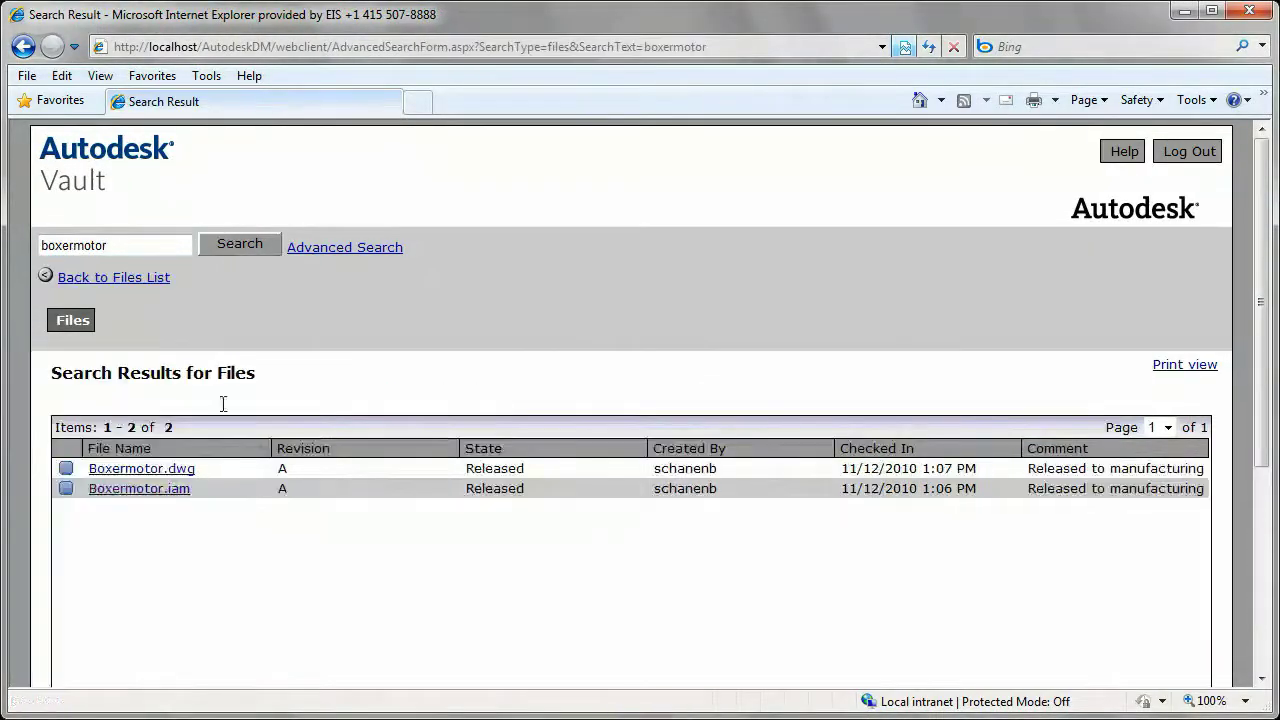
left_click(156, 487)
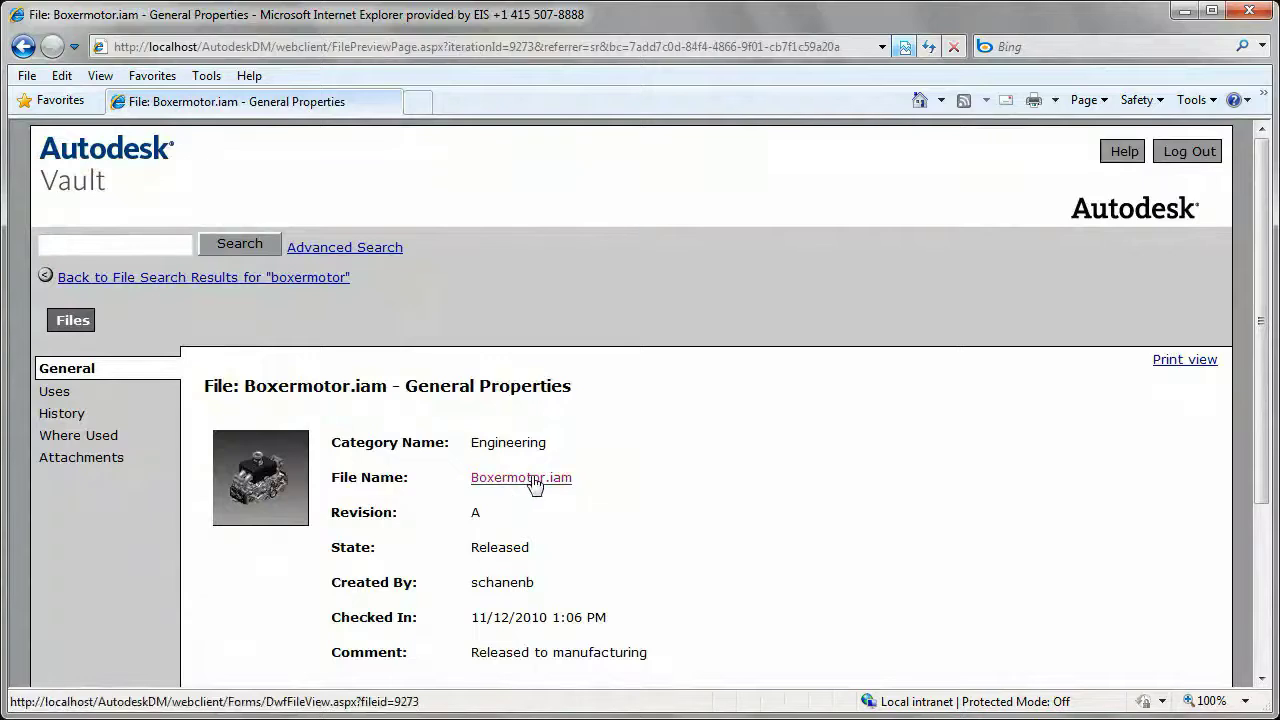
Step: Open the 3D view of Boxermotor.iam and zoom in on the alternator beside the airbox
left_click(520, 478)
left_click(1020, 157)
left_click(669, 462)
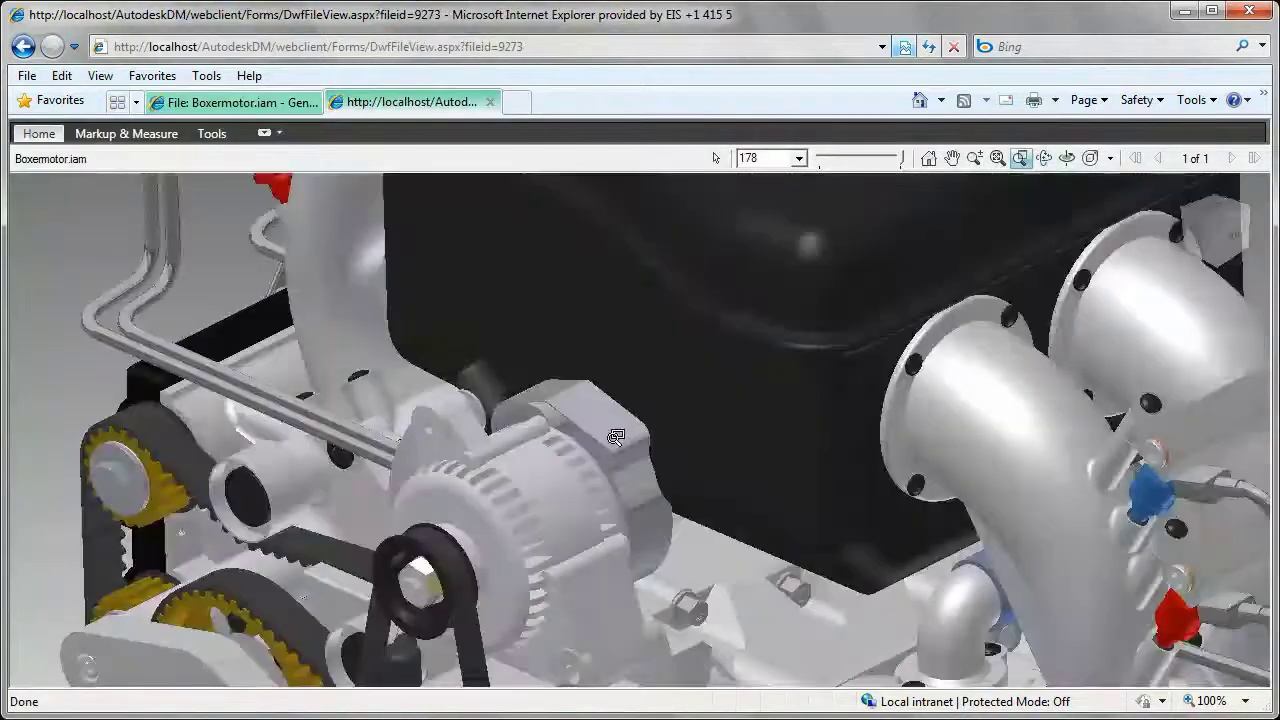
Step: Place a callout pointing at the back of the alternator, with its text box in the empty area beside the engine
left_click(126, 133)
left_click(483, 158)
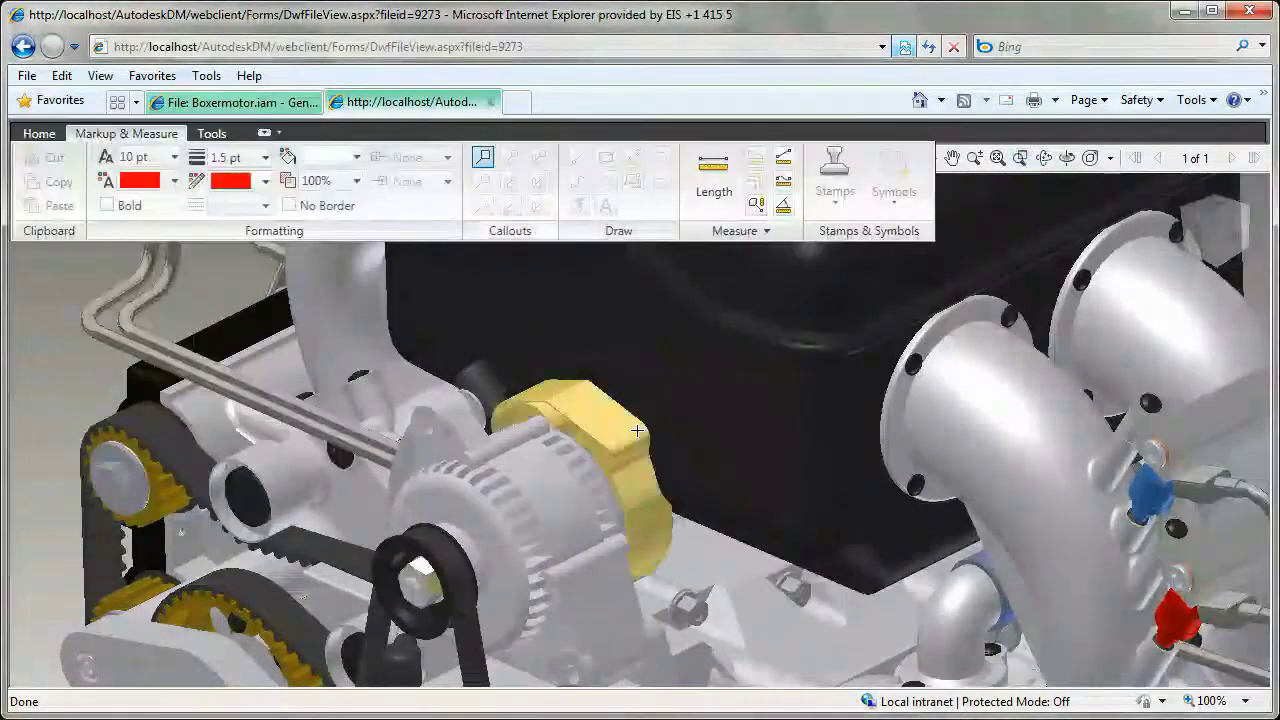
left_click(645, 432)
left_click(114, 272)
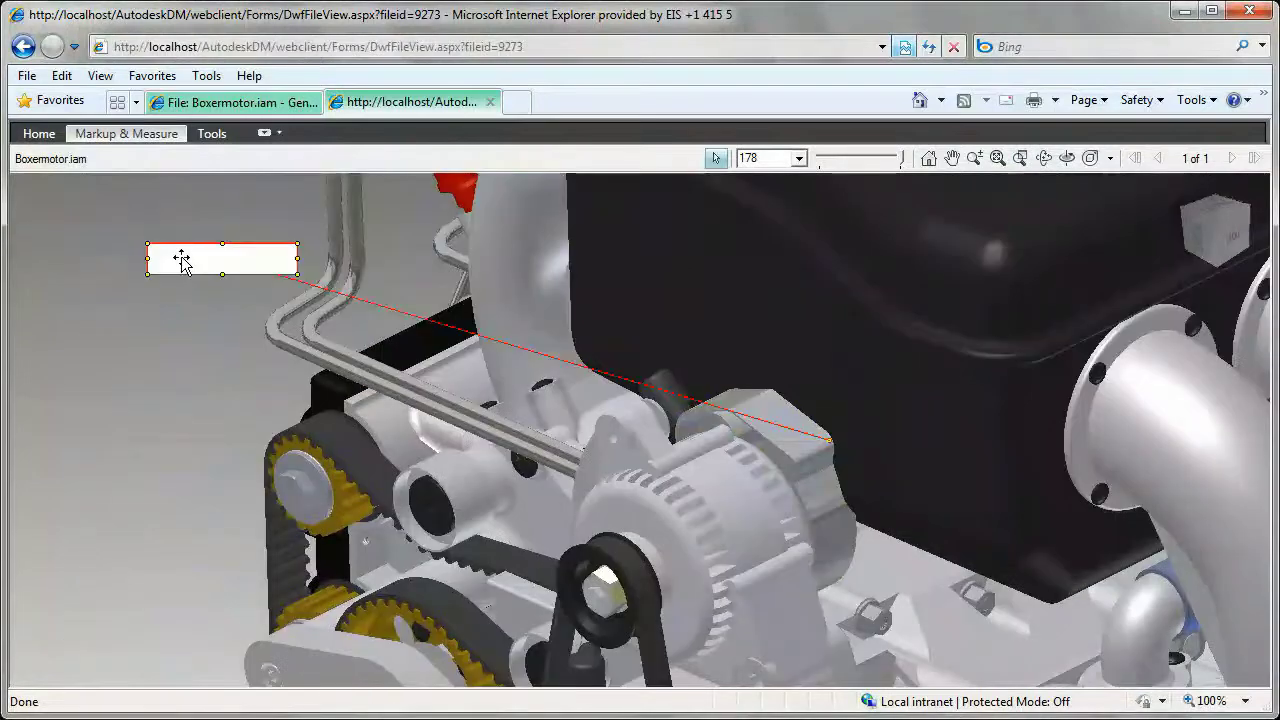
Step: Enter the callout text "Interference - please check minimum distance, create ECO." and save the marked-up model as a new file
double_click(182, 260)
type("Interferenc")
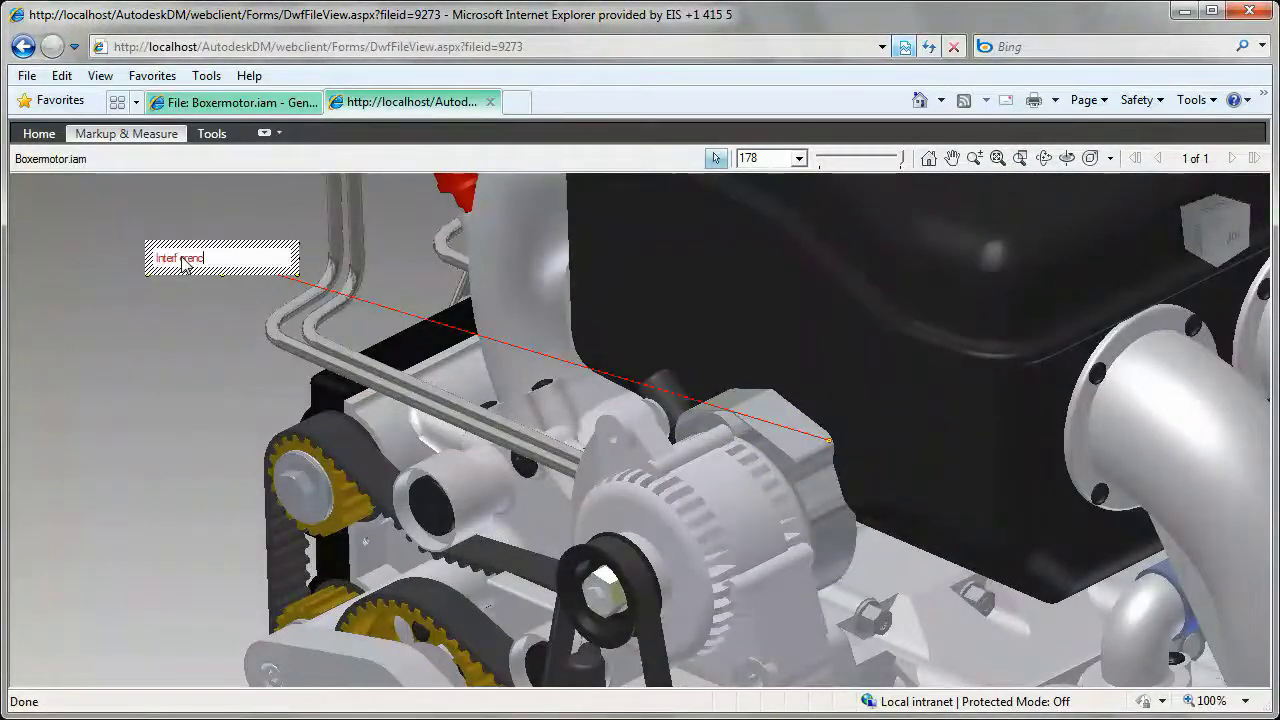
type("e - please check minimum distance, create ECO.")
left_click(170, 324)
right_click(166, 330)
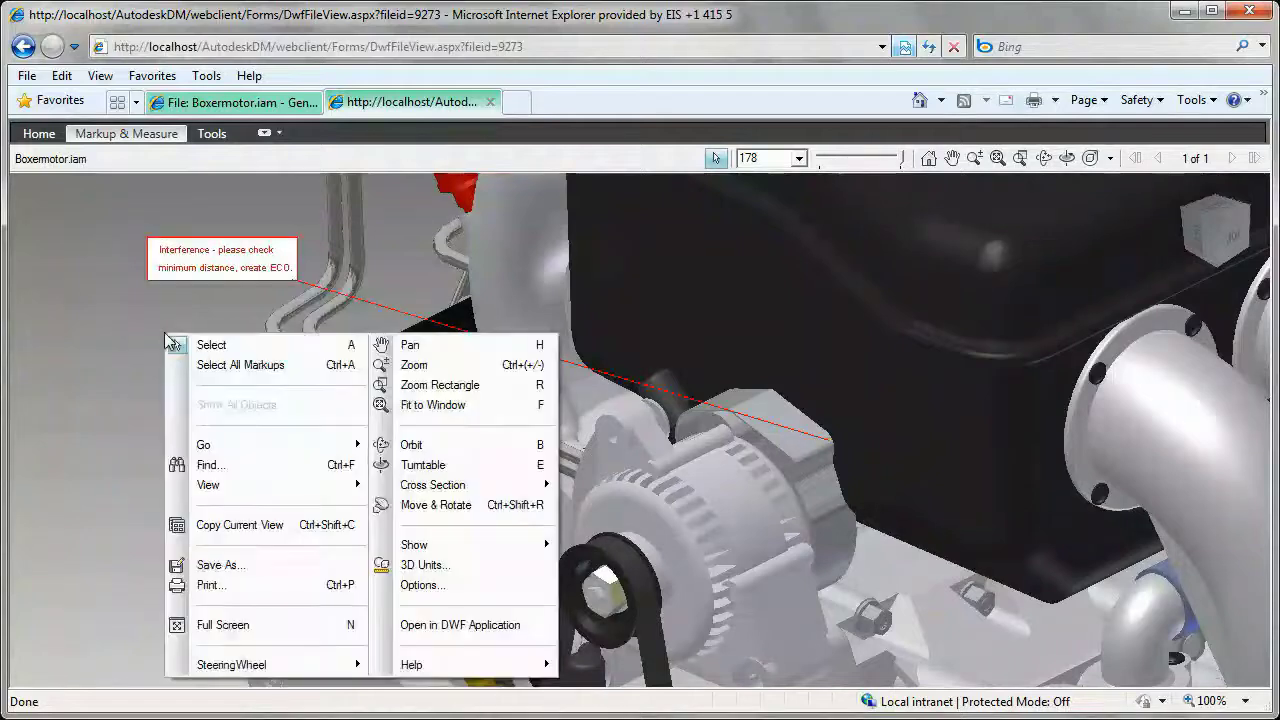
left_click(220, 565)
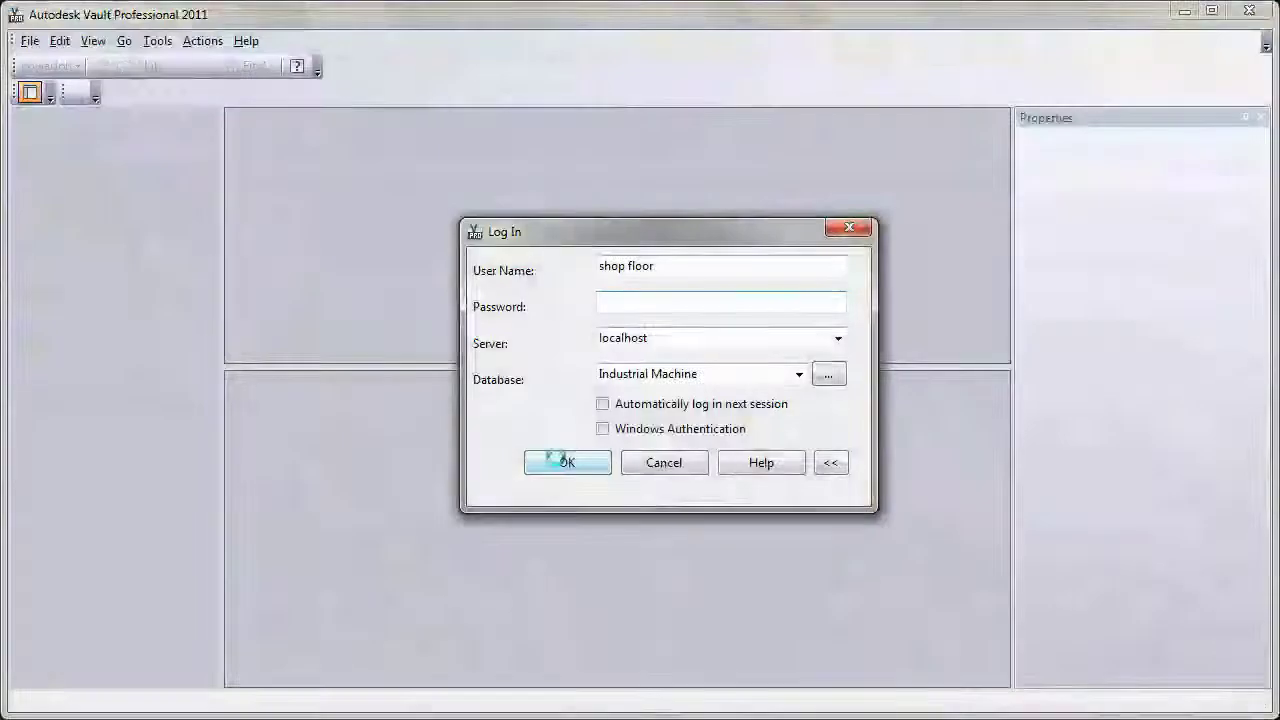
Step: Switch to Autodesk Vault Professional, log in to the Industrial Machine database and preview Markup-Boxermotor.iam.dwf from the Field Markups folder in 3D
left_click(562, 462)
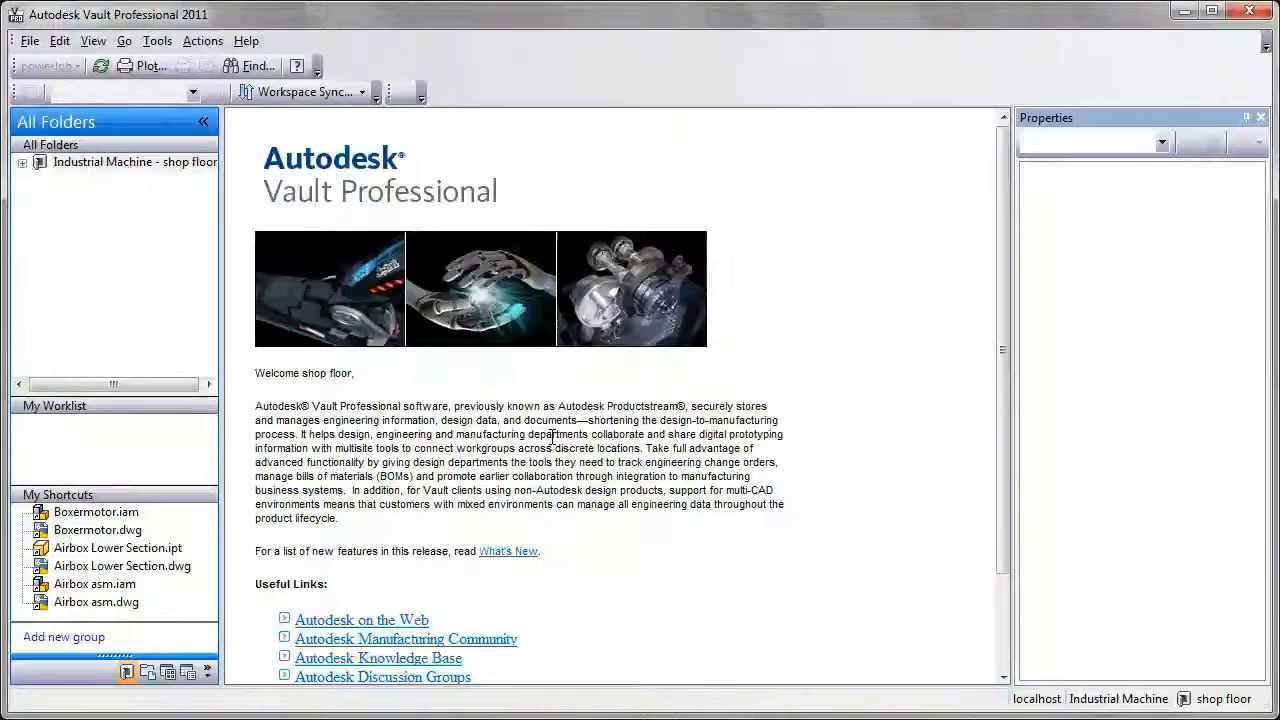
left_click(22, 162)
left_click(41, 216)
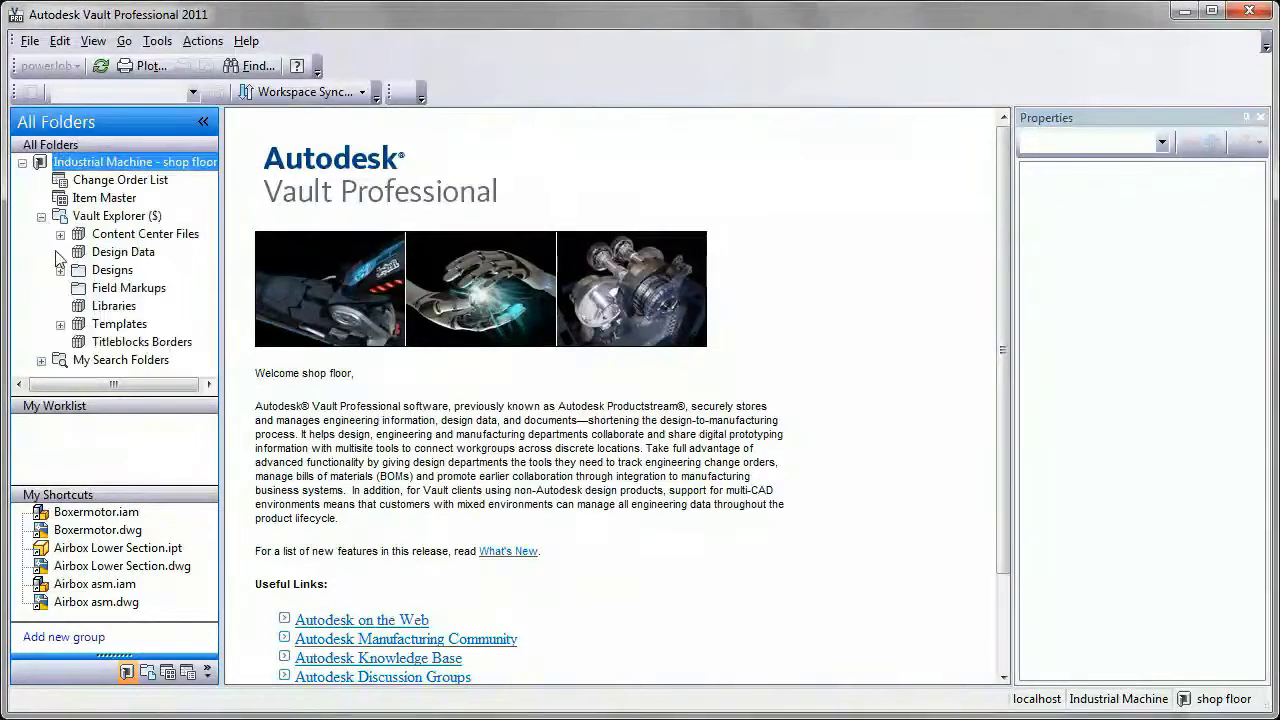
left_click(128, 288)
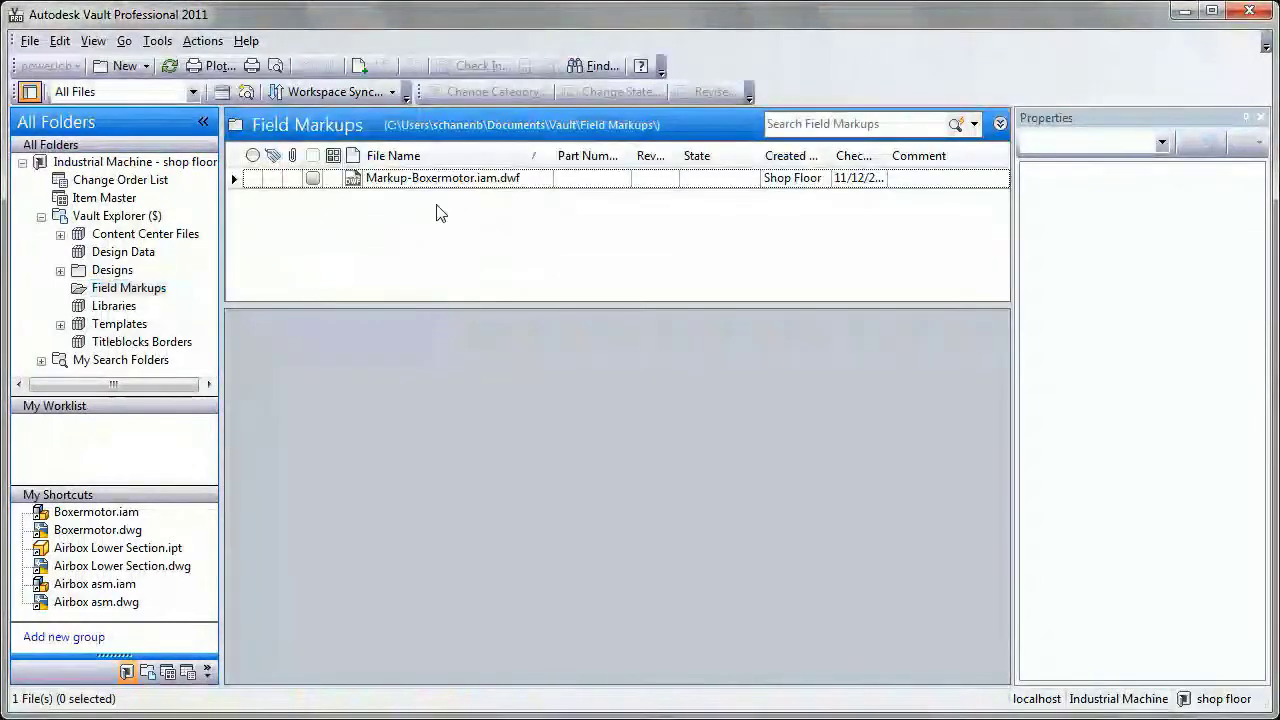
left_click(423, 177)
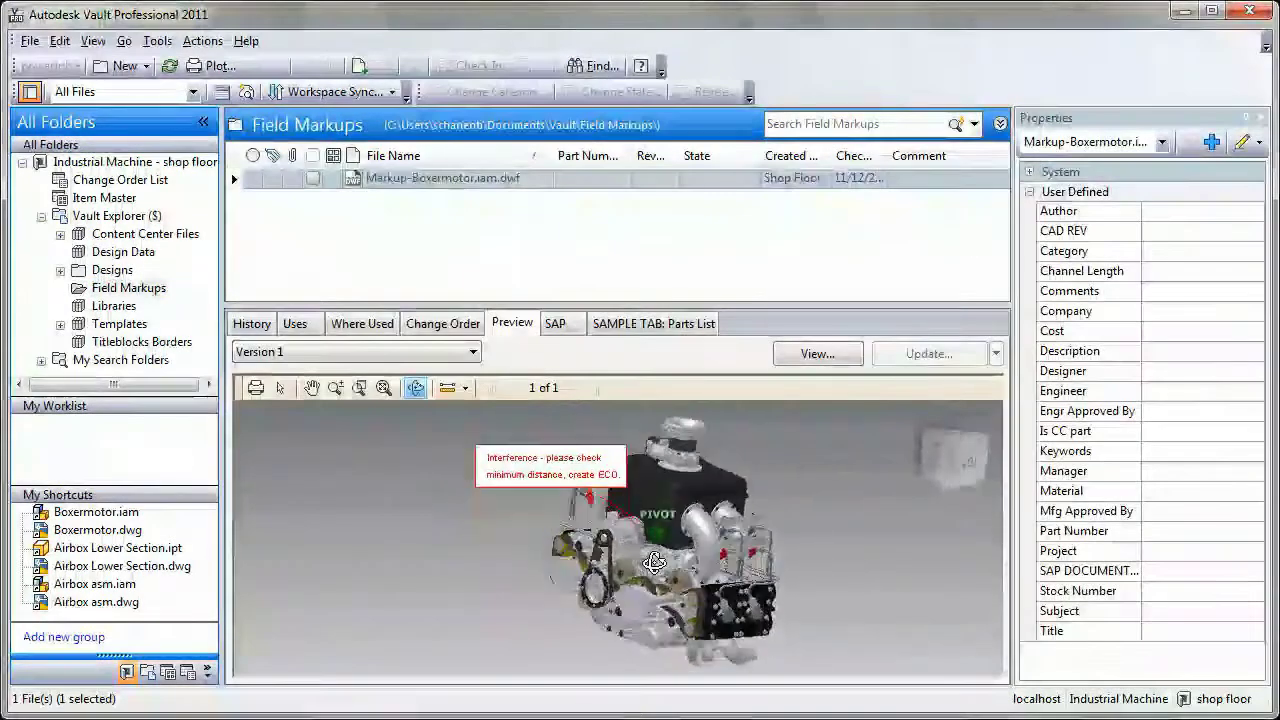
left_click_drag(654, 562, 627, 573)
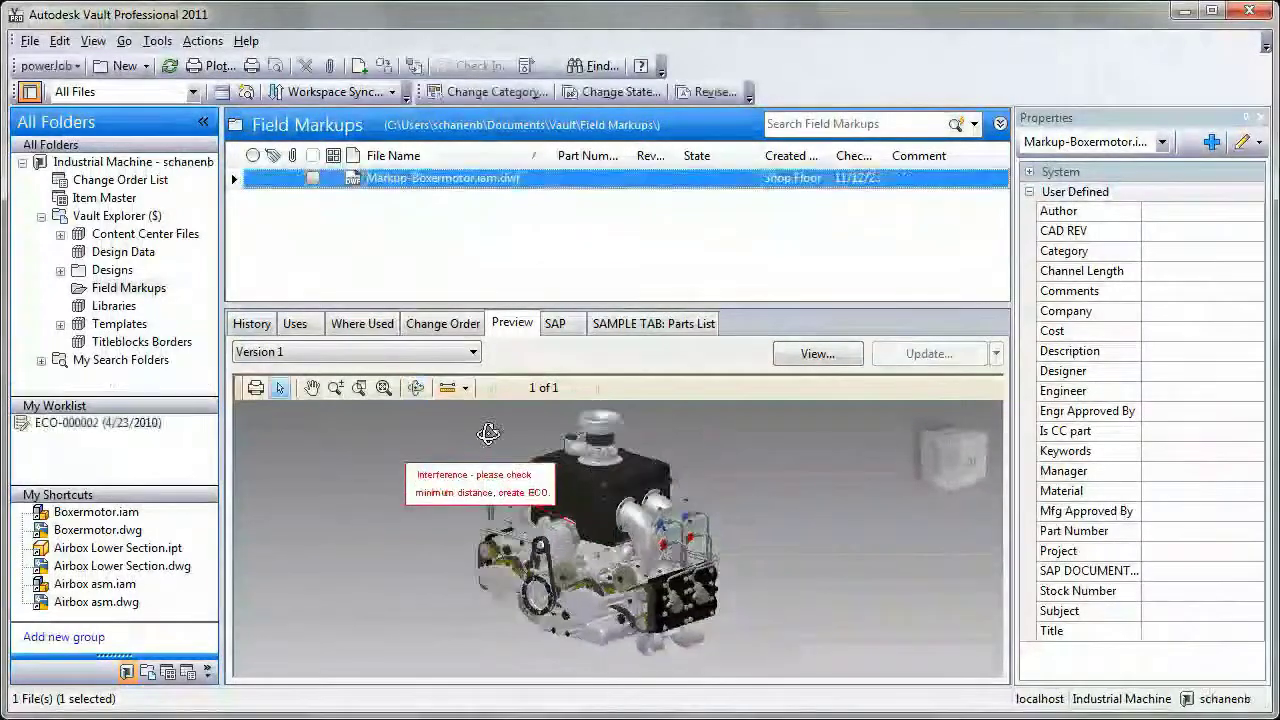
Step: Open the markup in Autodesk Design Review and identify the parts around the marked interference, including the lower airbox section
right_click(508, 432)
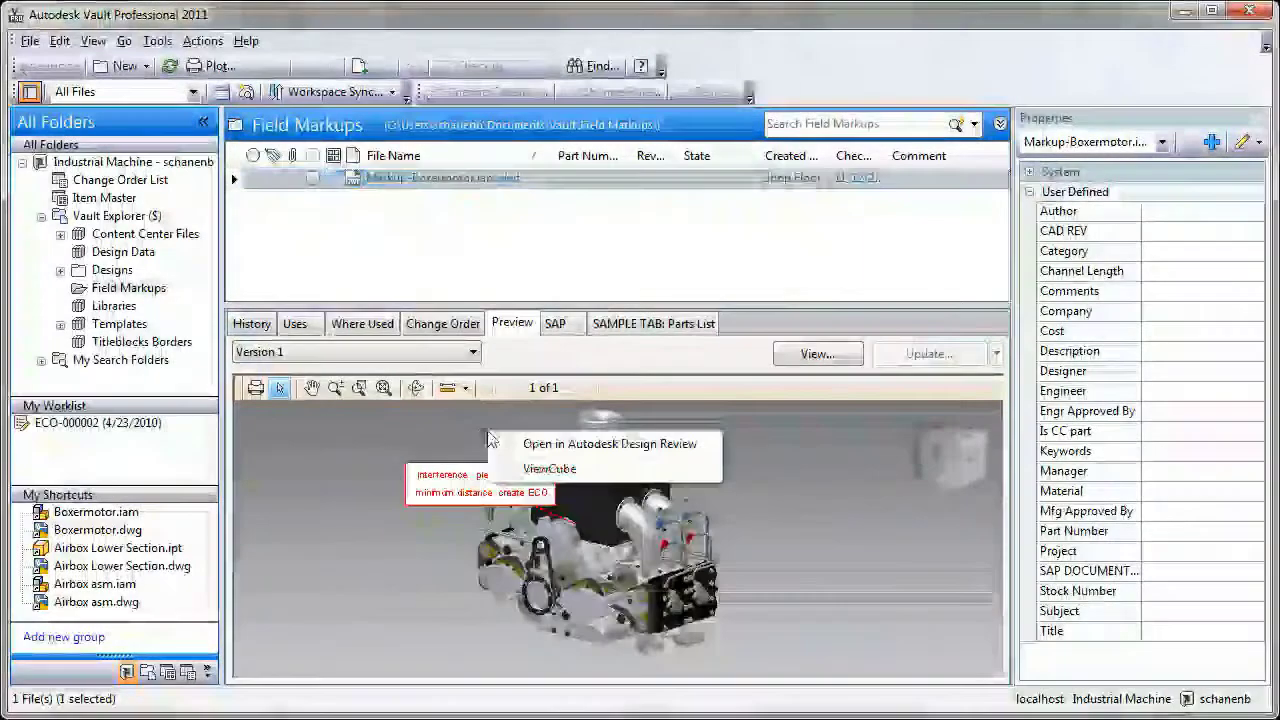
left_click(512, 443)
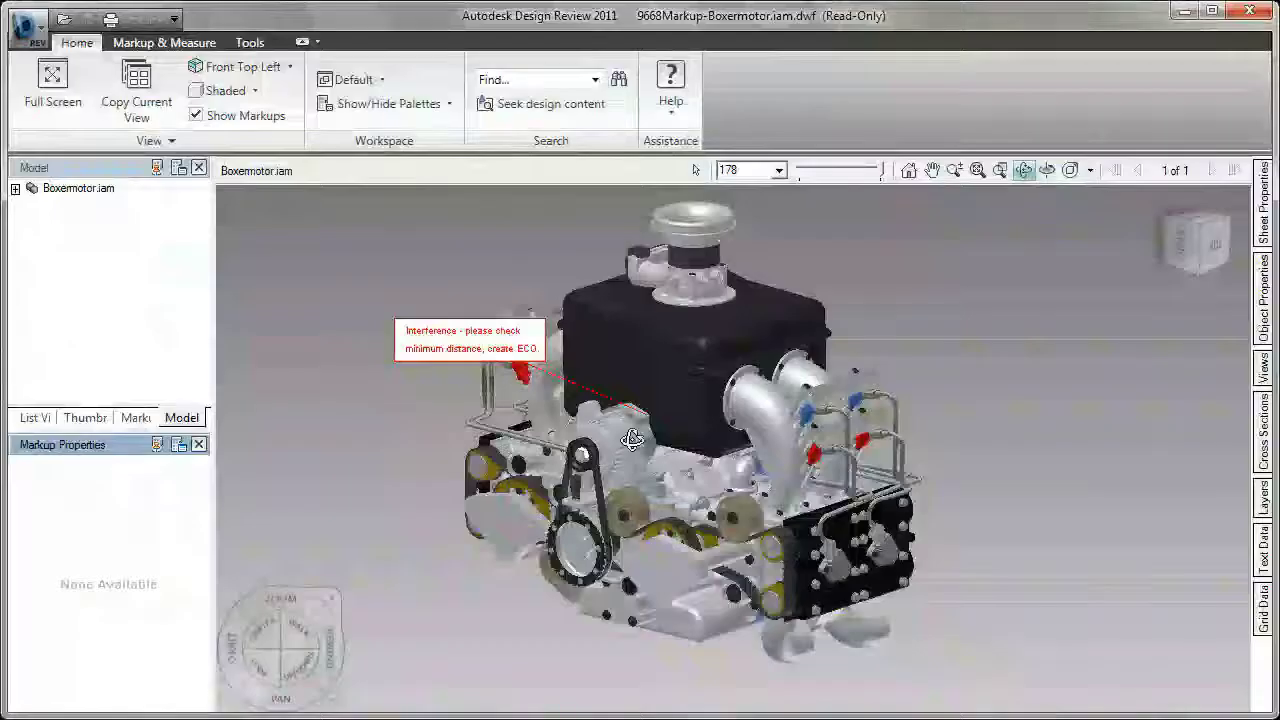
left_click_drag(648, 374, 646, 427)
right_click(884, 343)
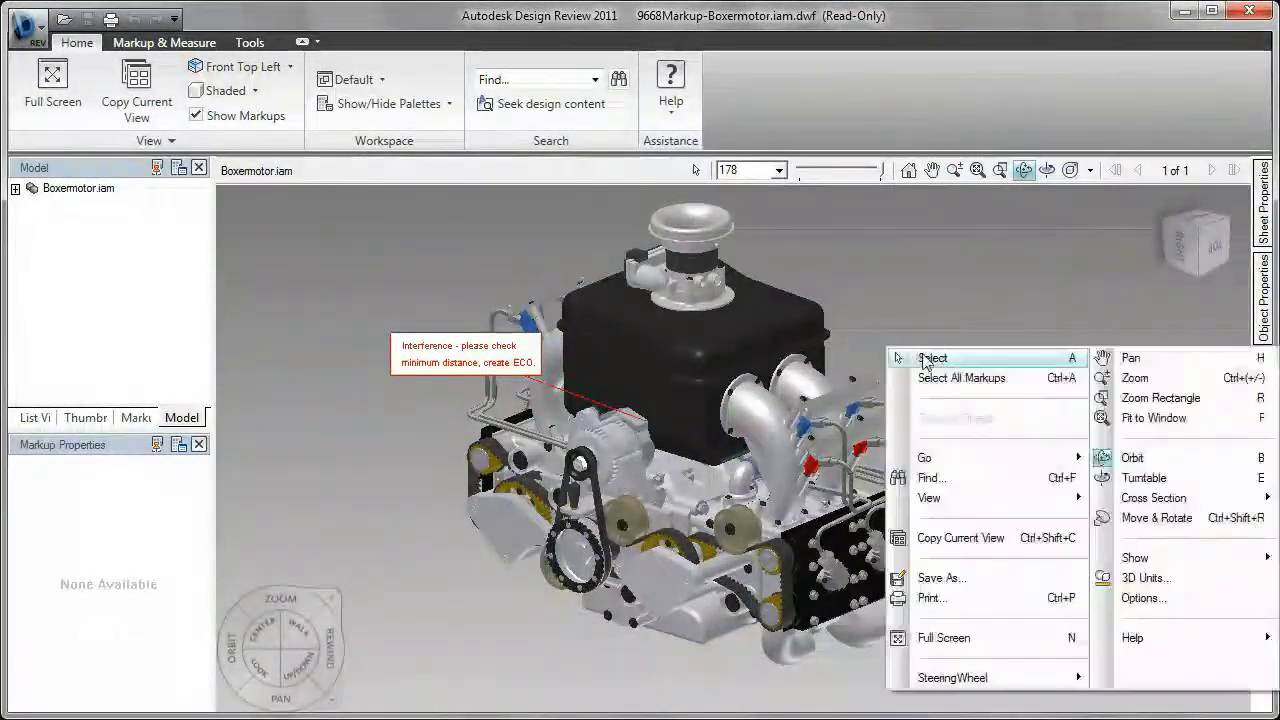
left_click(915, 350)
left_click(700, 418)
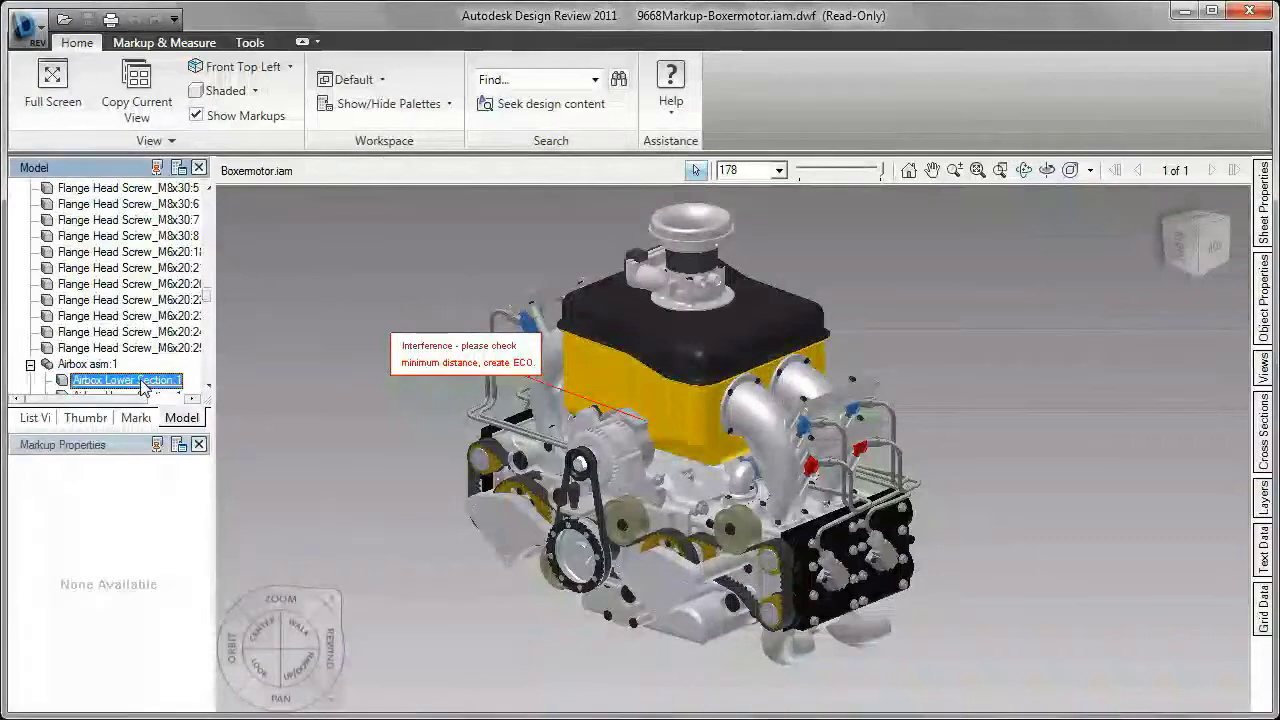
left_click(638, 426)
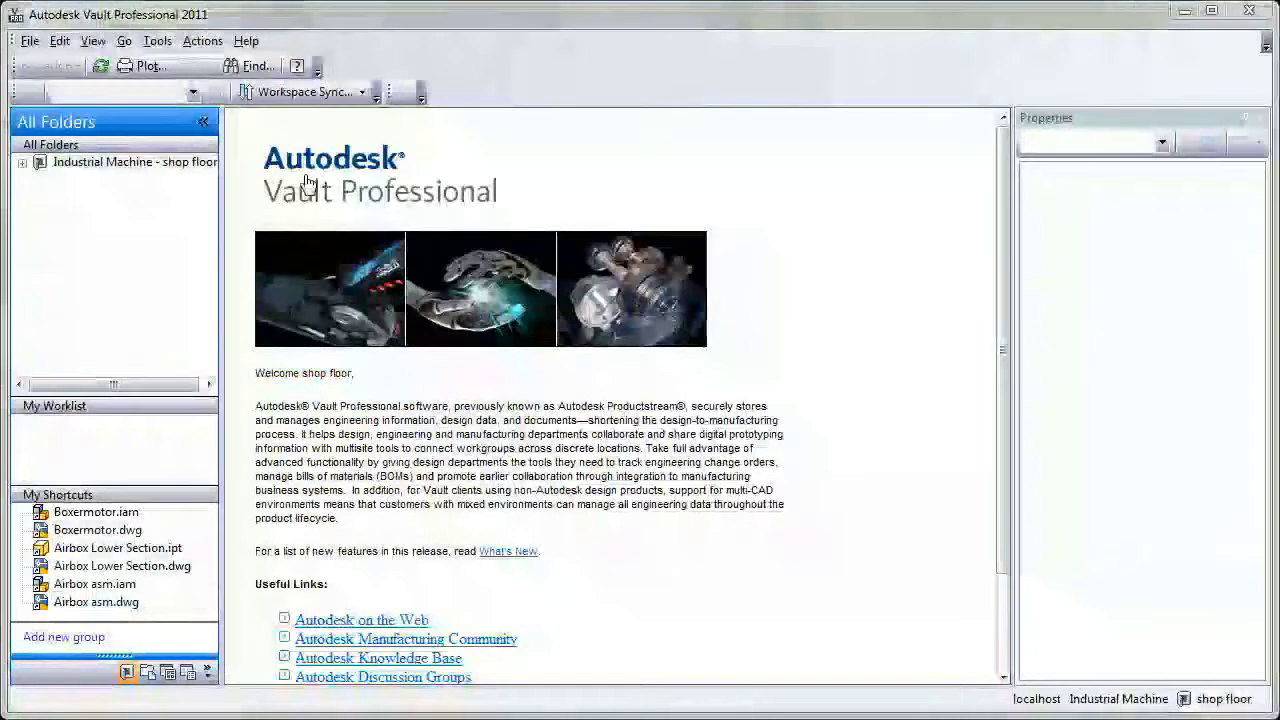
Step: Go to Airbox Lower Section.ipt in Vault Professional and start a new change order for that part
left_click(90, 162)
left_click(22, 162)
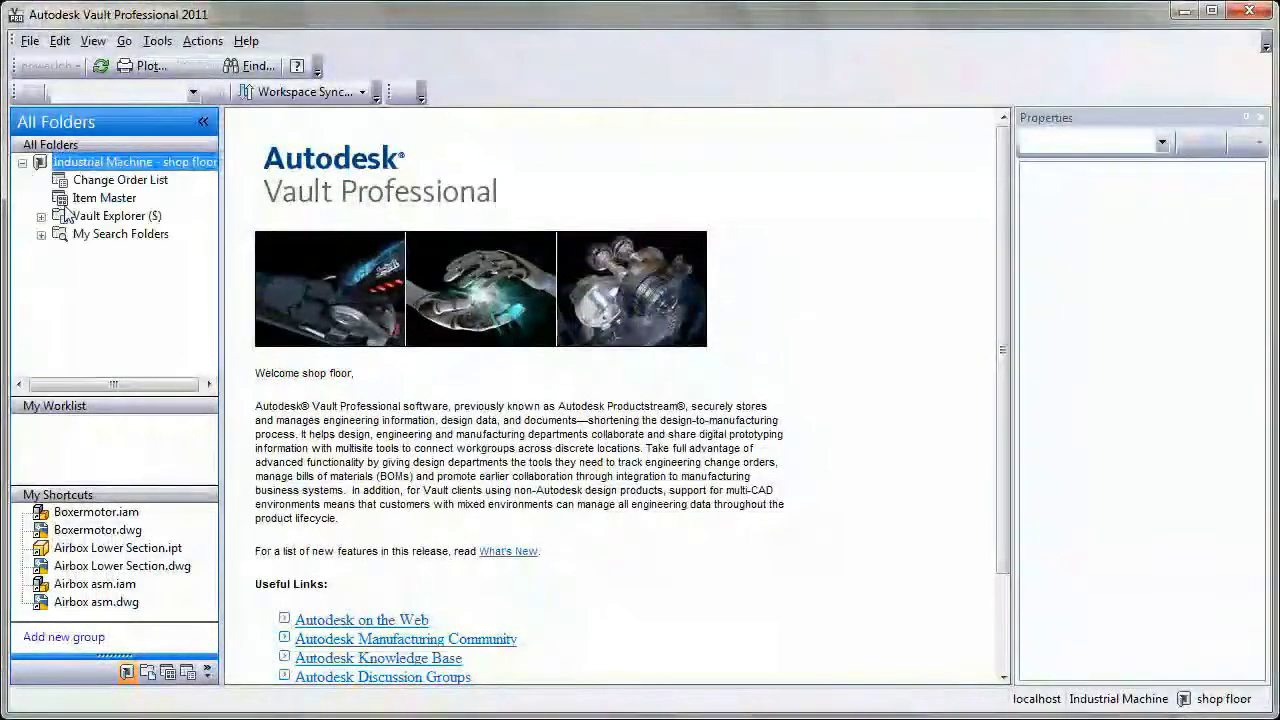
left_click(84, 218)
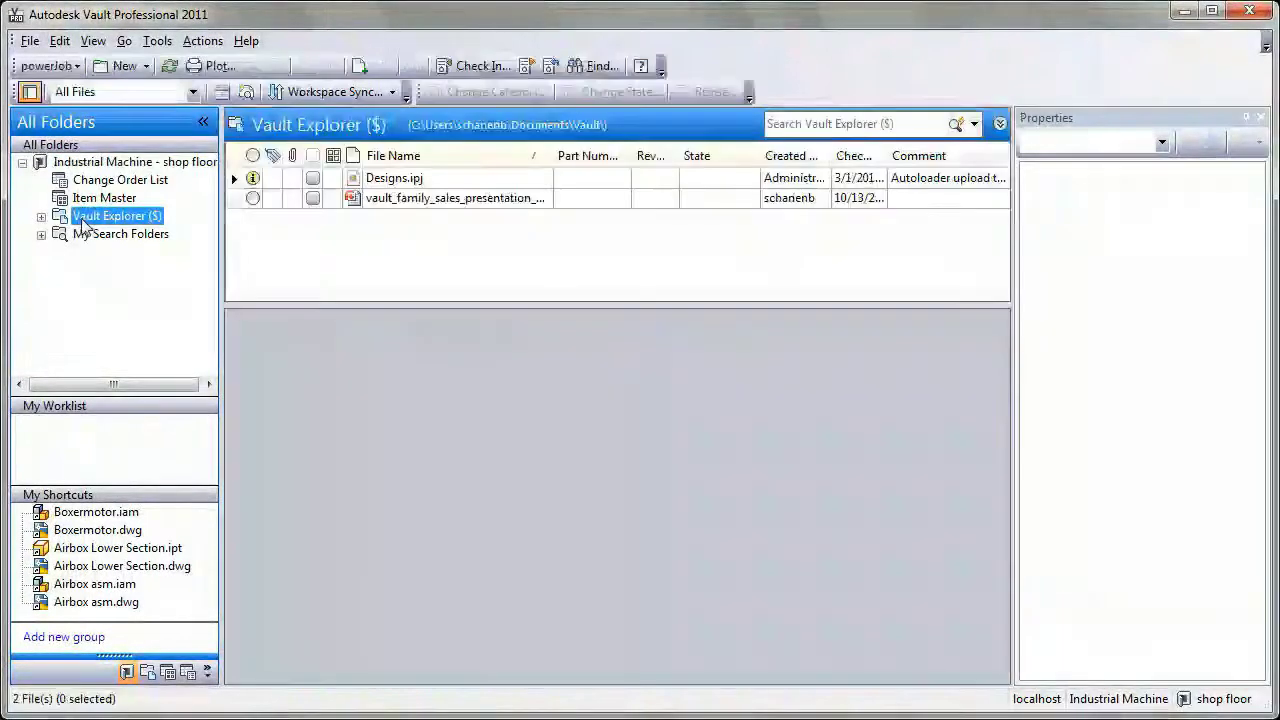
left_click(74, 552)
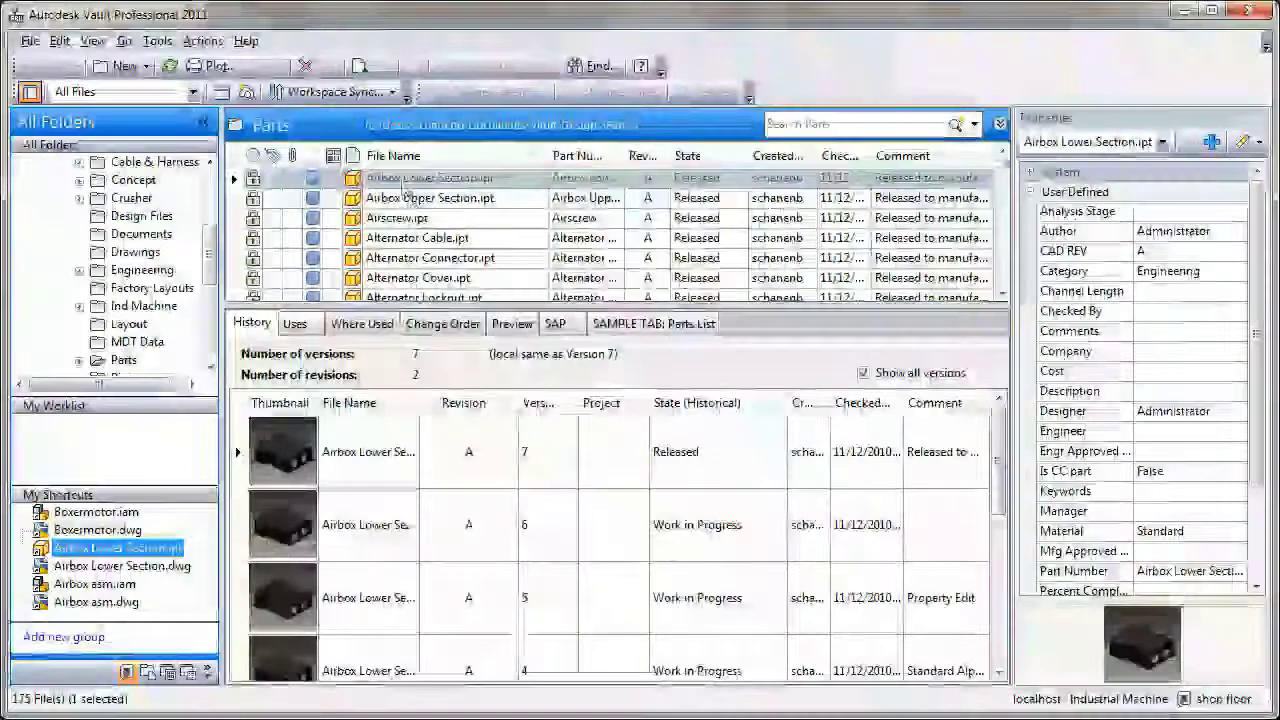
left_click(400, 180)
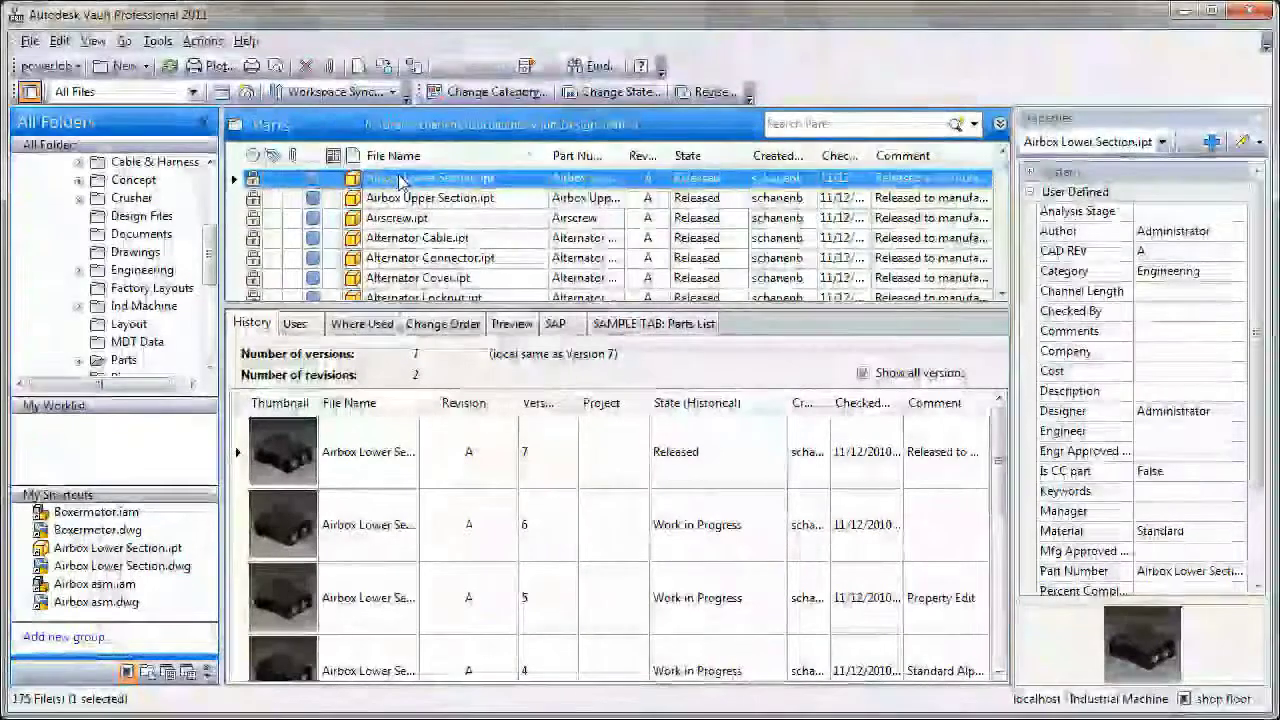
right_click(400, 180)
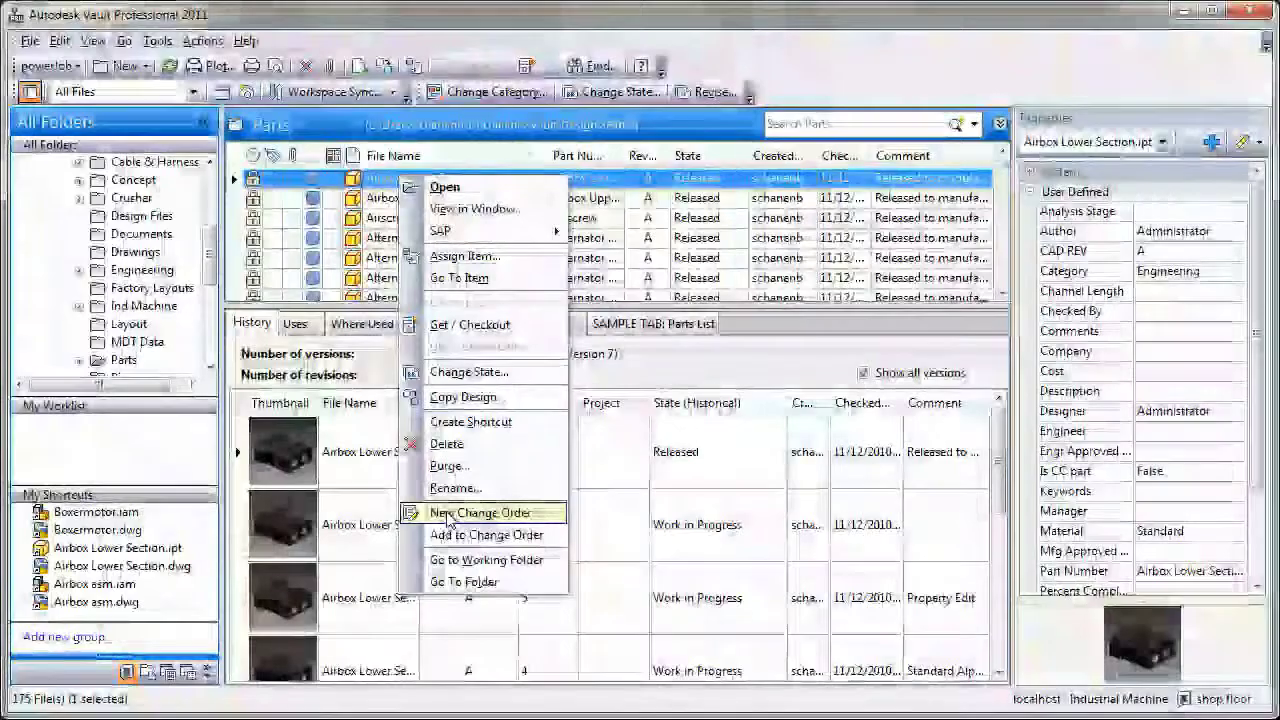
left_click(442, 512)
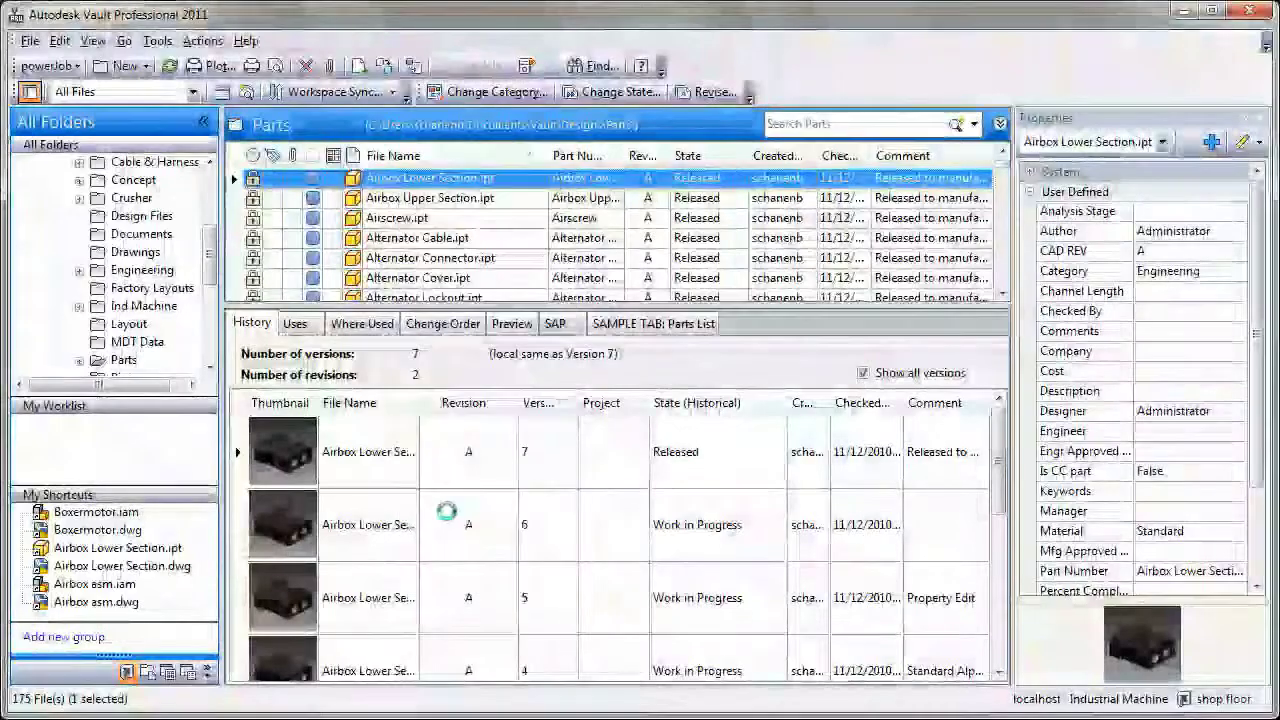
Step: Title the change order "Modify airbox, interference detected" and review its properties, associated records and comments
type("Modify airbox, interference detected")
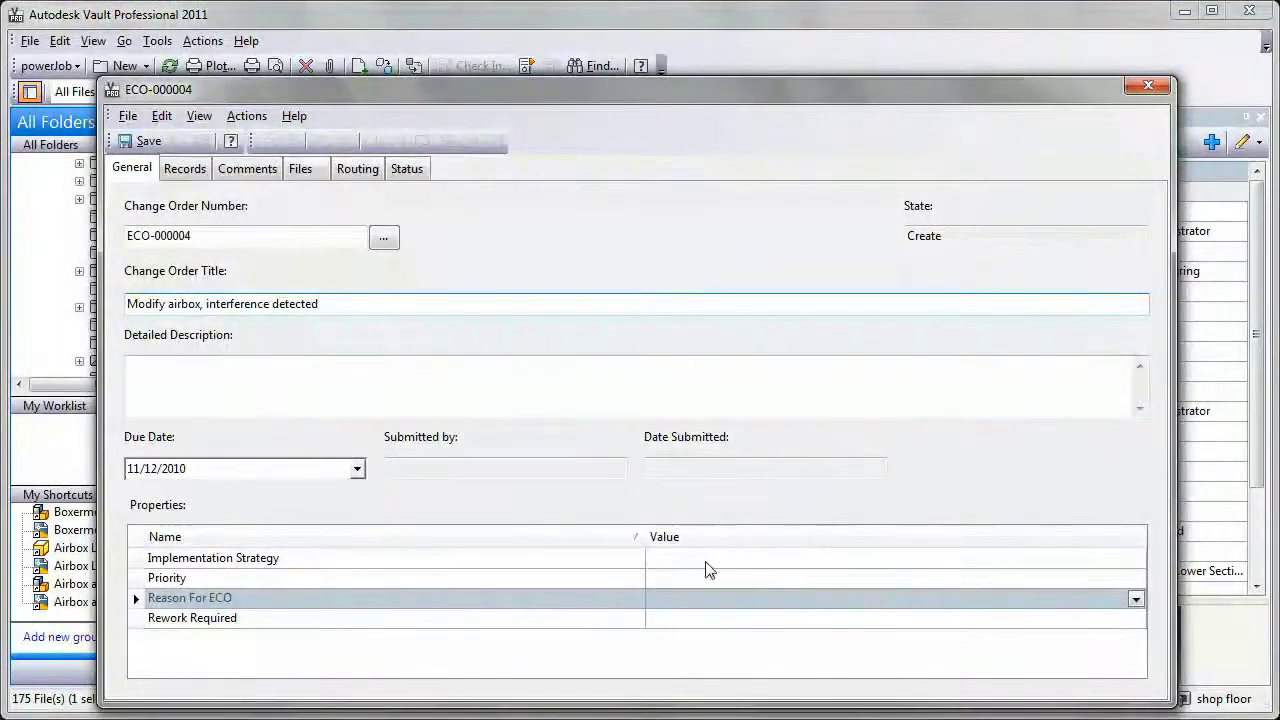
left_click(700, 561)
left_click(563, 579)
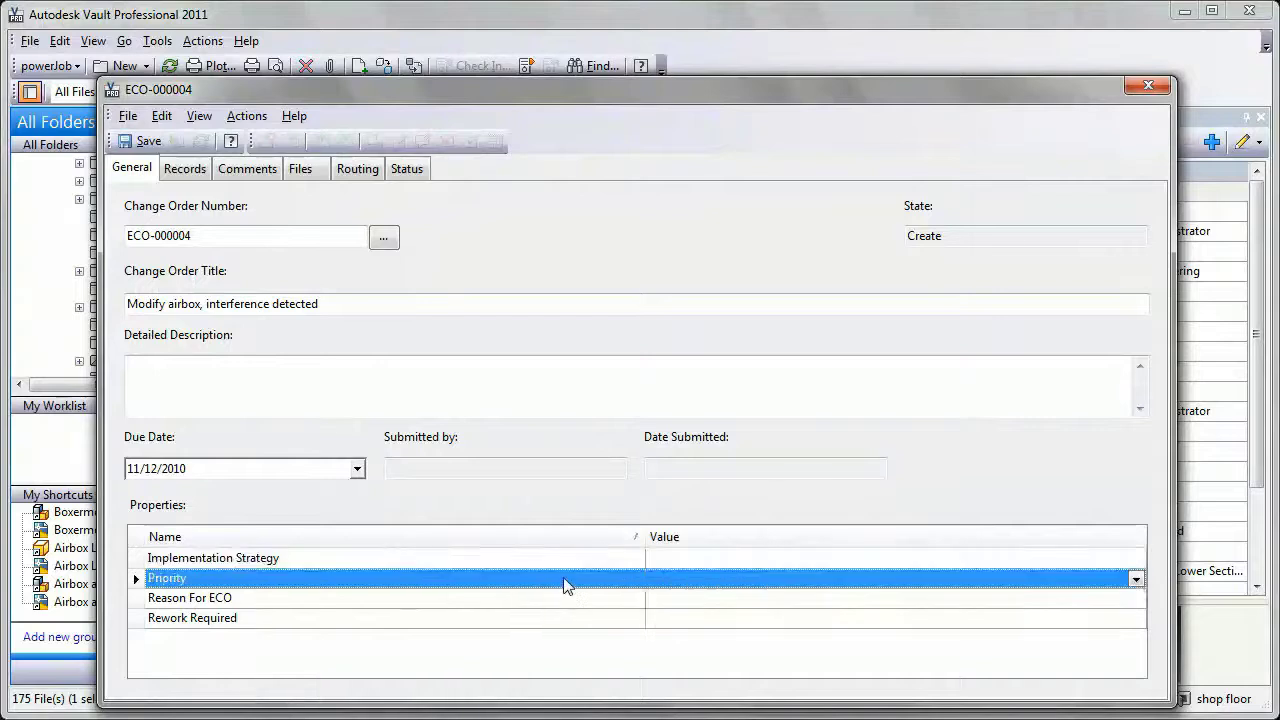
left_click(571, 598)
left_click(677, 617)
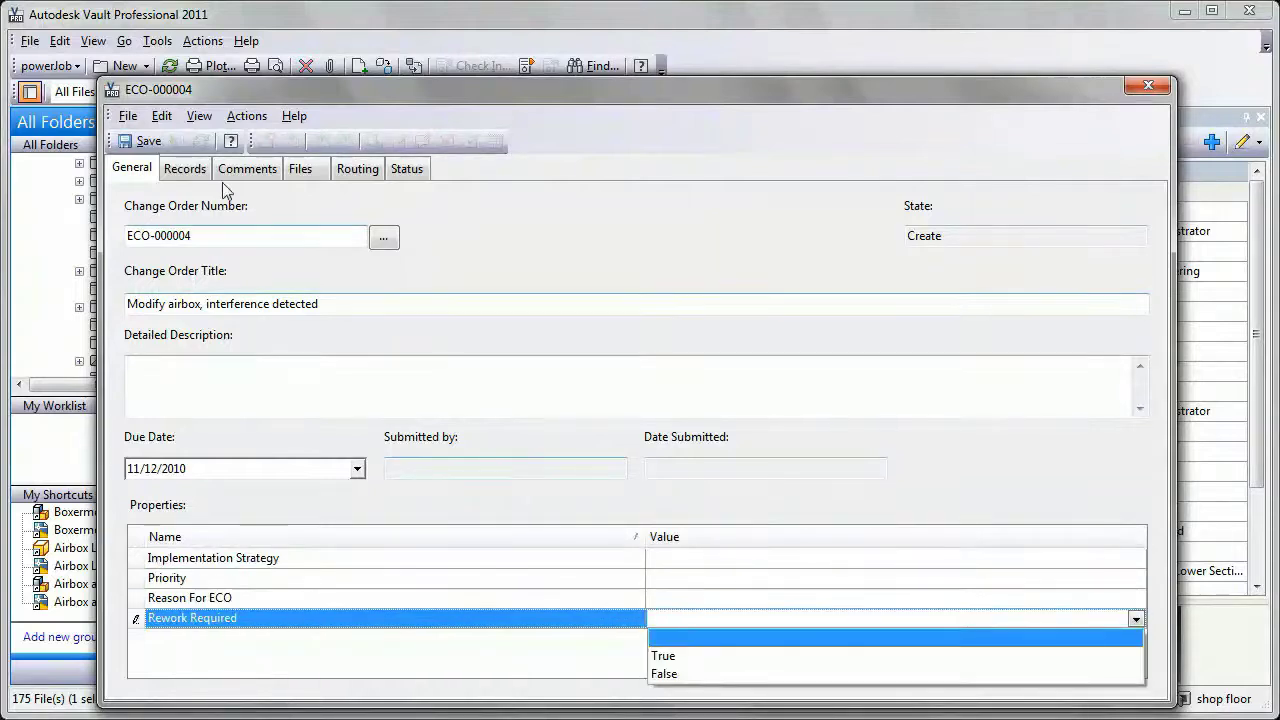
left_click(187, 170)
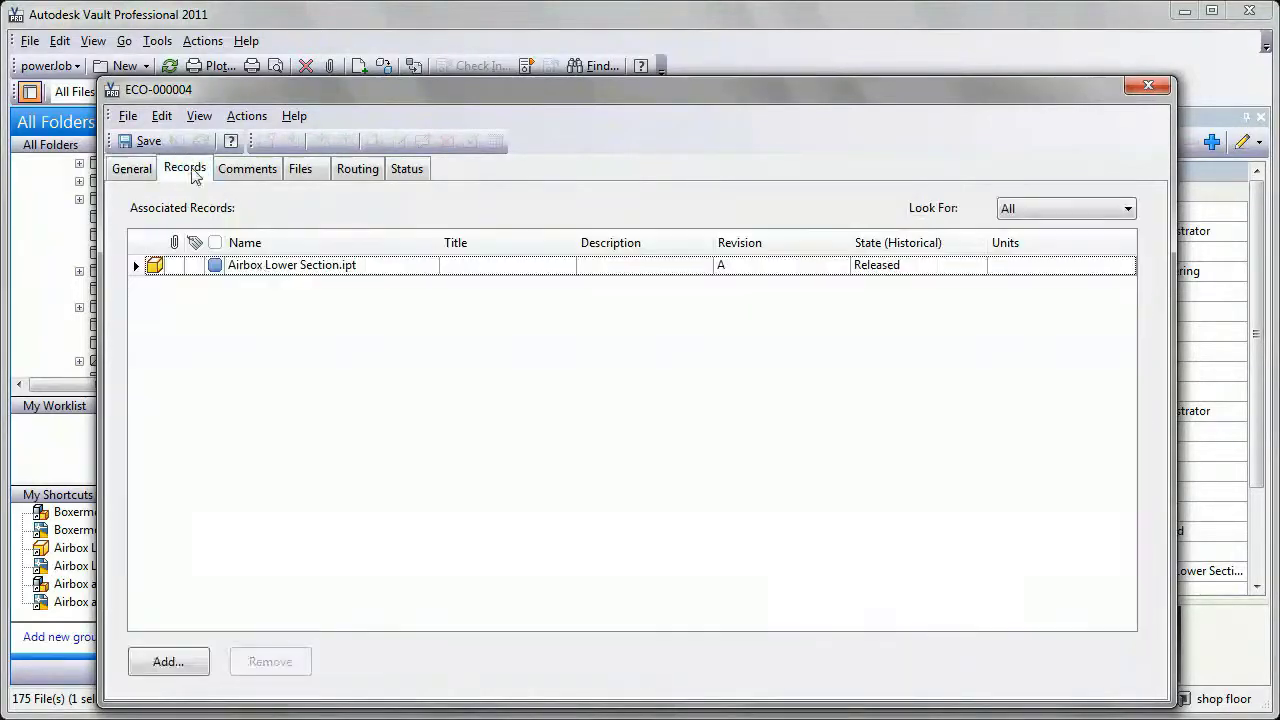
left_click(262, 266)
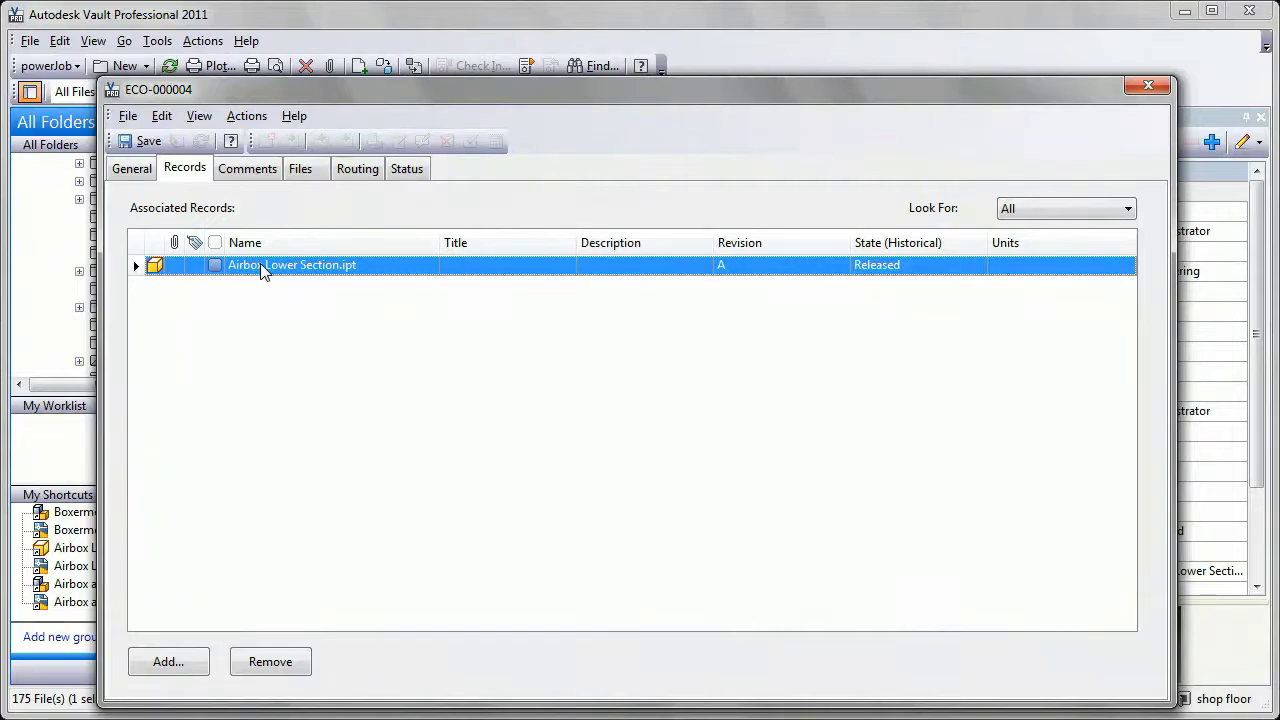
left_click(253, 176)
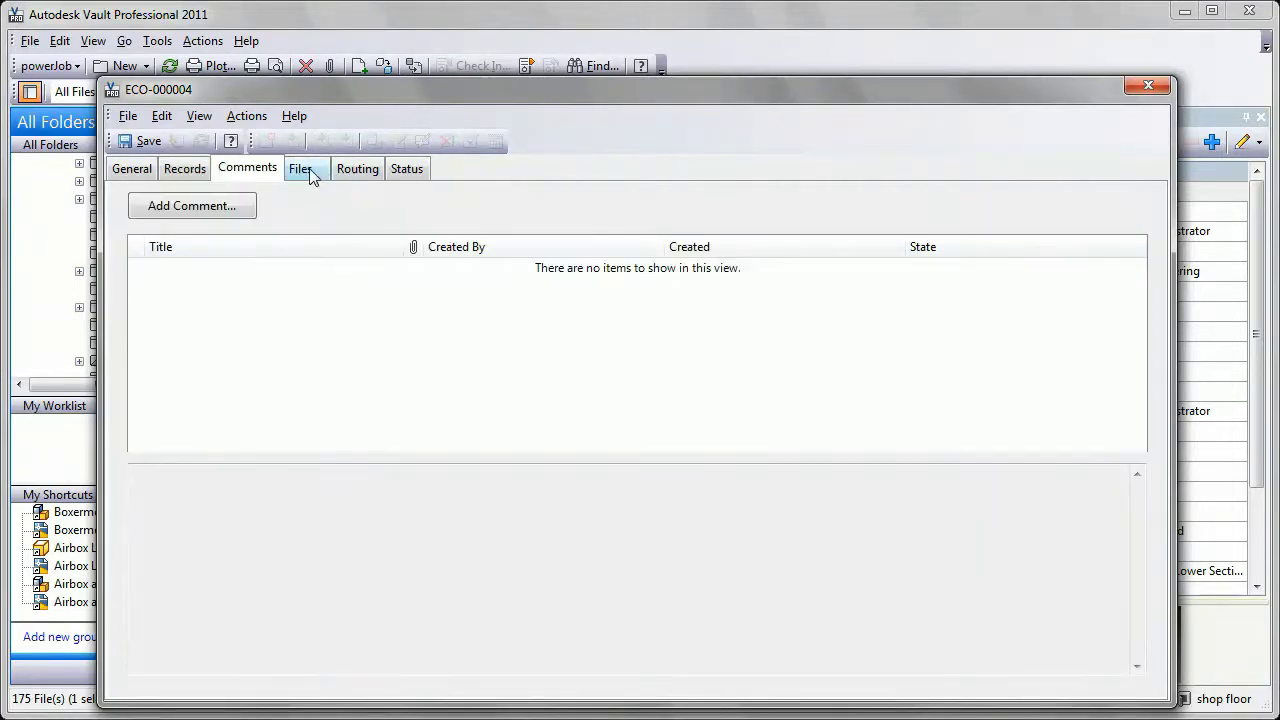
Step: Attach the Markup-Boxermotor.iam.dwf file from the Field Markups folder to the change order and preview it
left_click(302, 170)
left_click(298, 250)
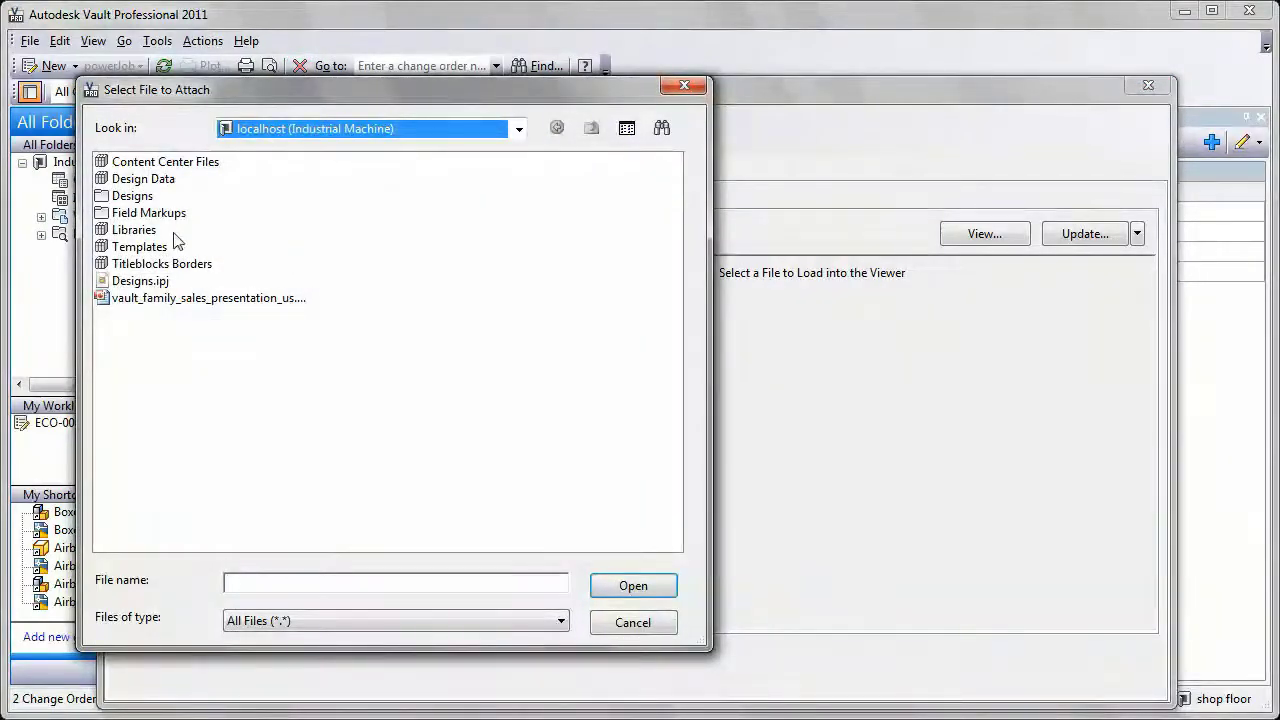
double_click(135, 213)
left_click(145, 165)
left_click(633, 587)
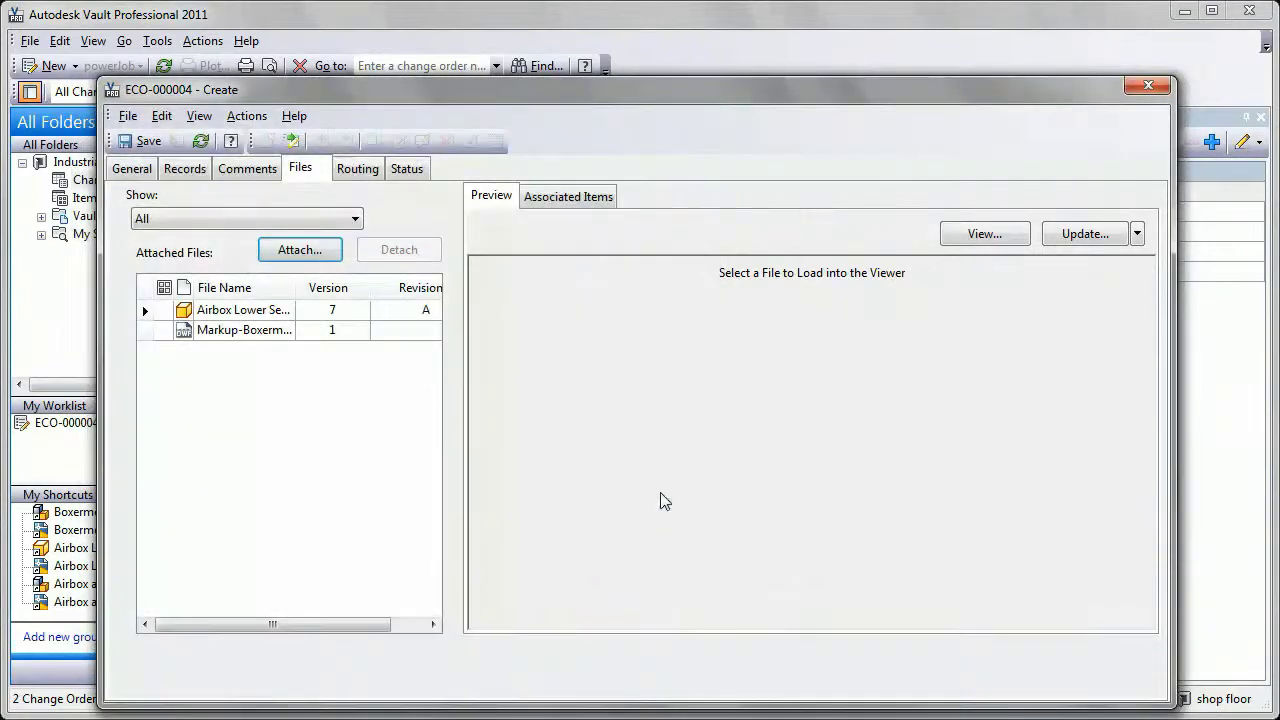
left_click(254, 331)
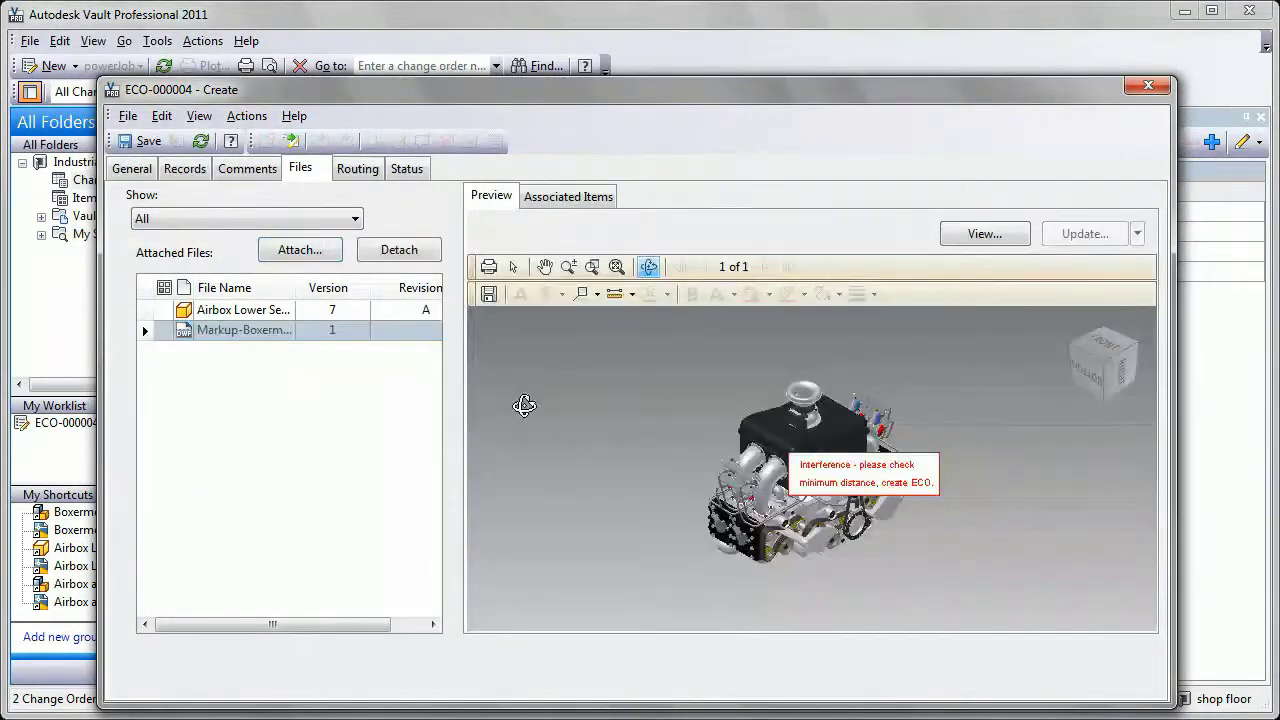
Step: Save the change order, check its routing and workflow status, and close it
left_click(146, 145)
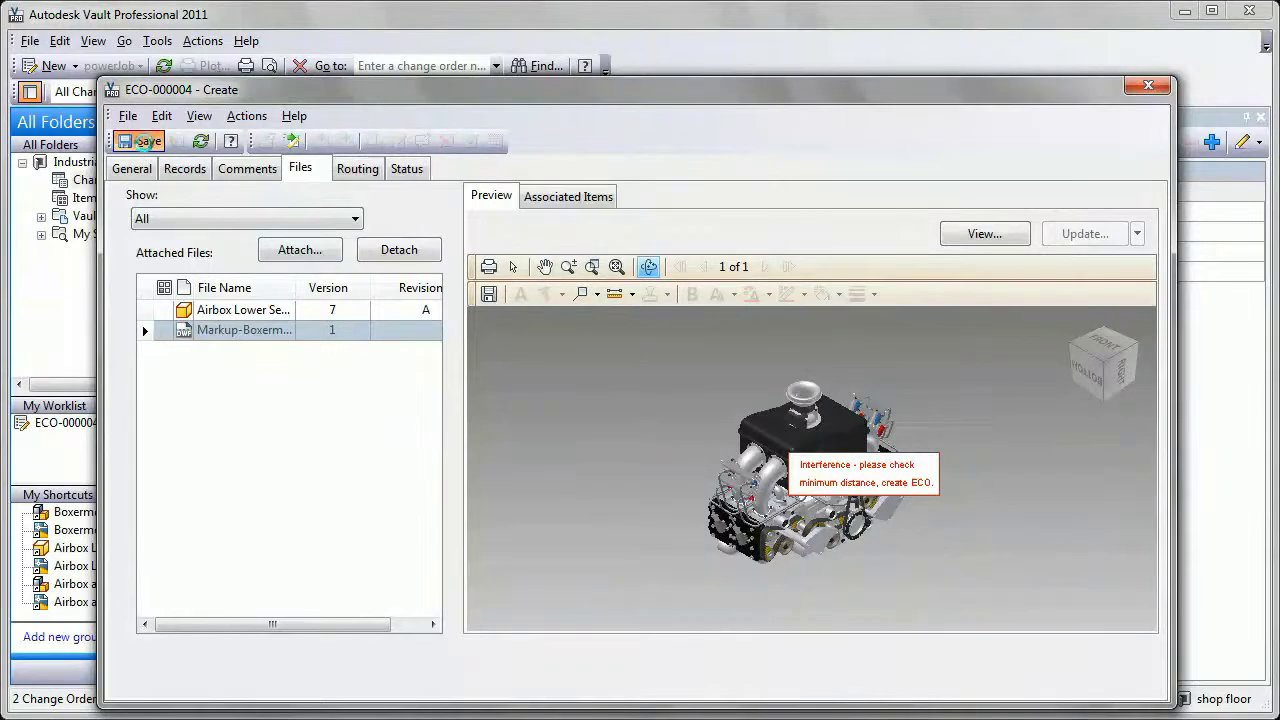
left_click(350, 172)
left_click(416, 172)
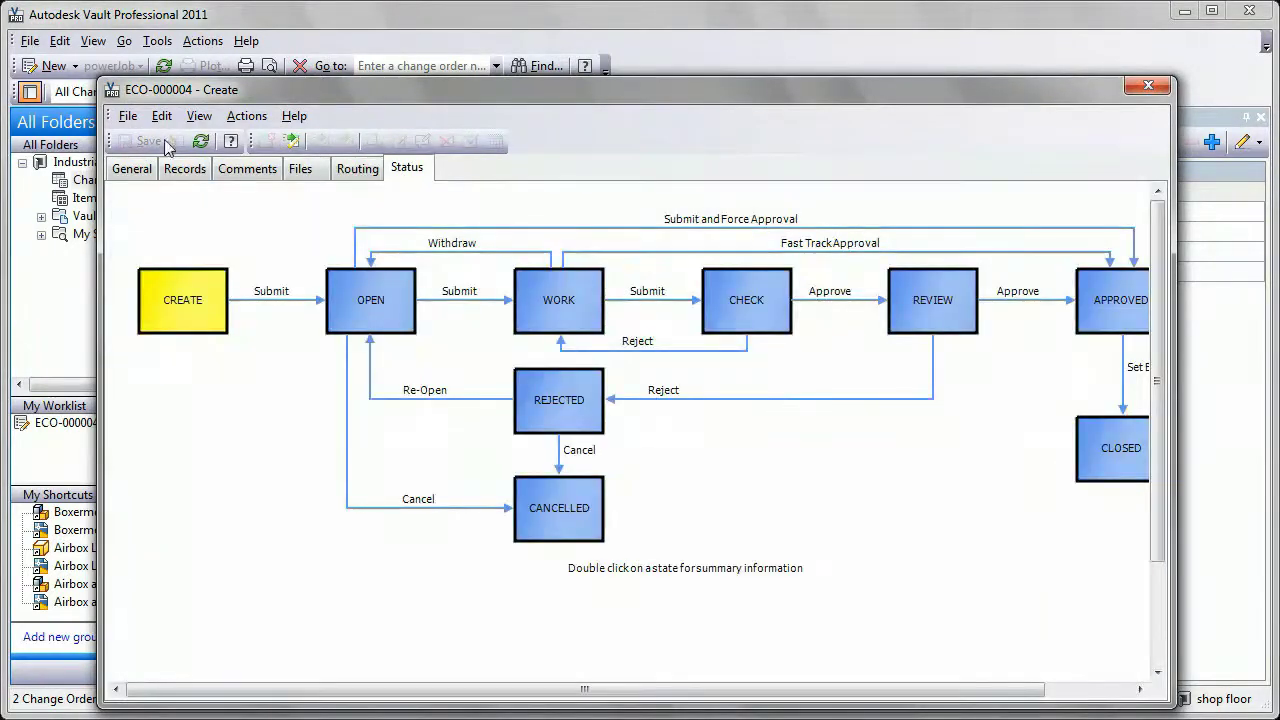
left_click(1151, 87)
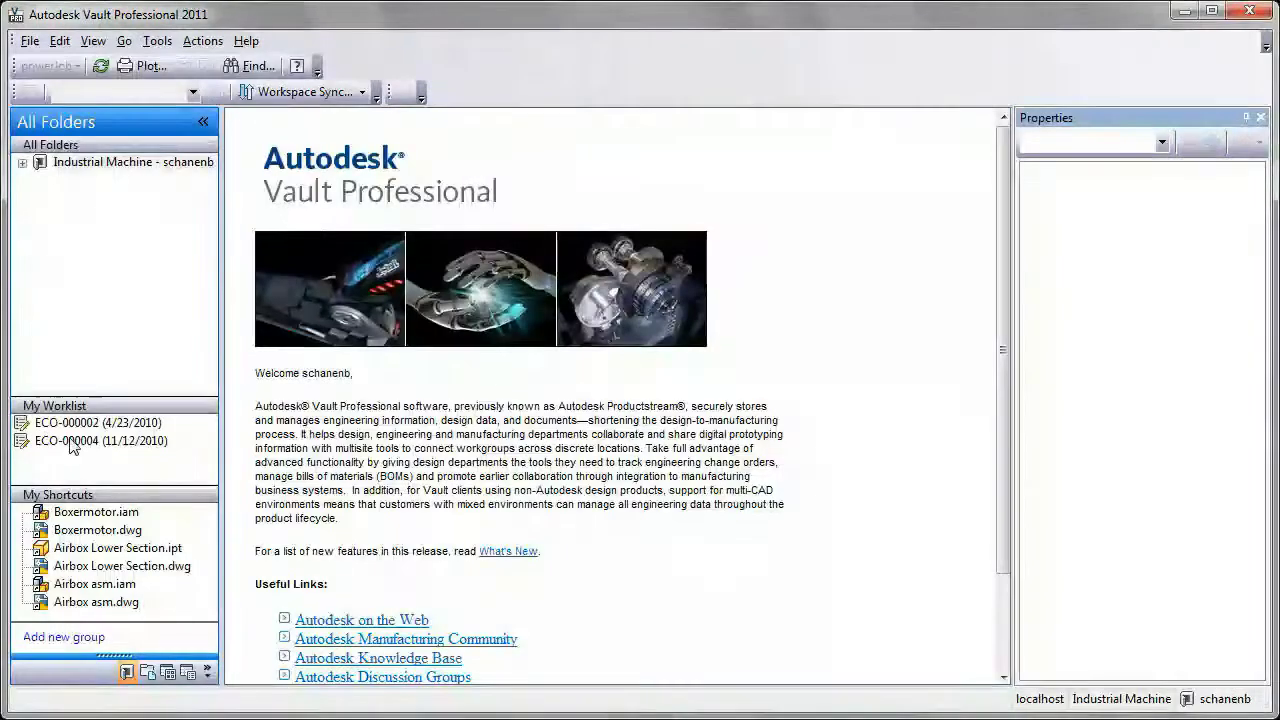
Step: Open ECO-000004 from the worklist for editing, check its associated record, and preview the attached Boxermotor markup
left_click(86, 441)
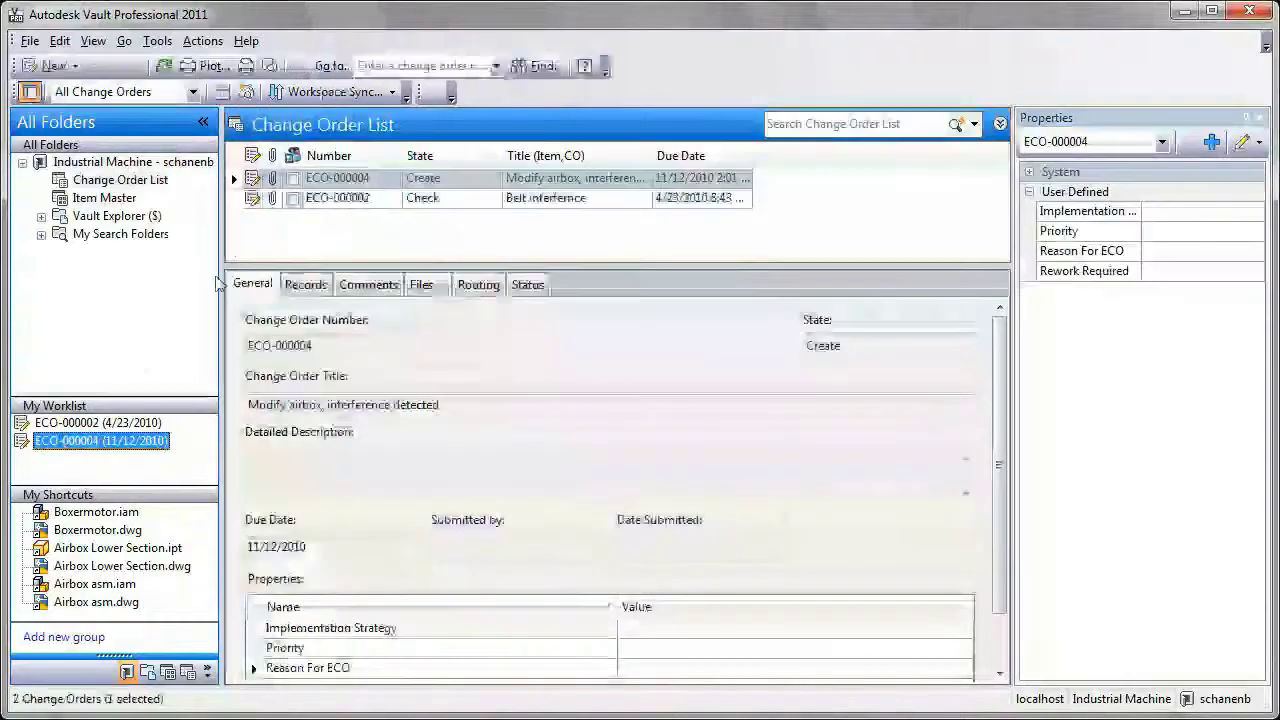
right_click(330, 178)
left_click(369, 231)
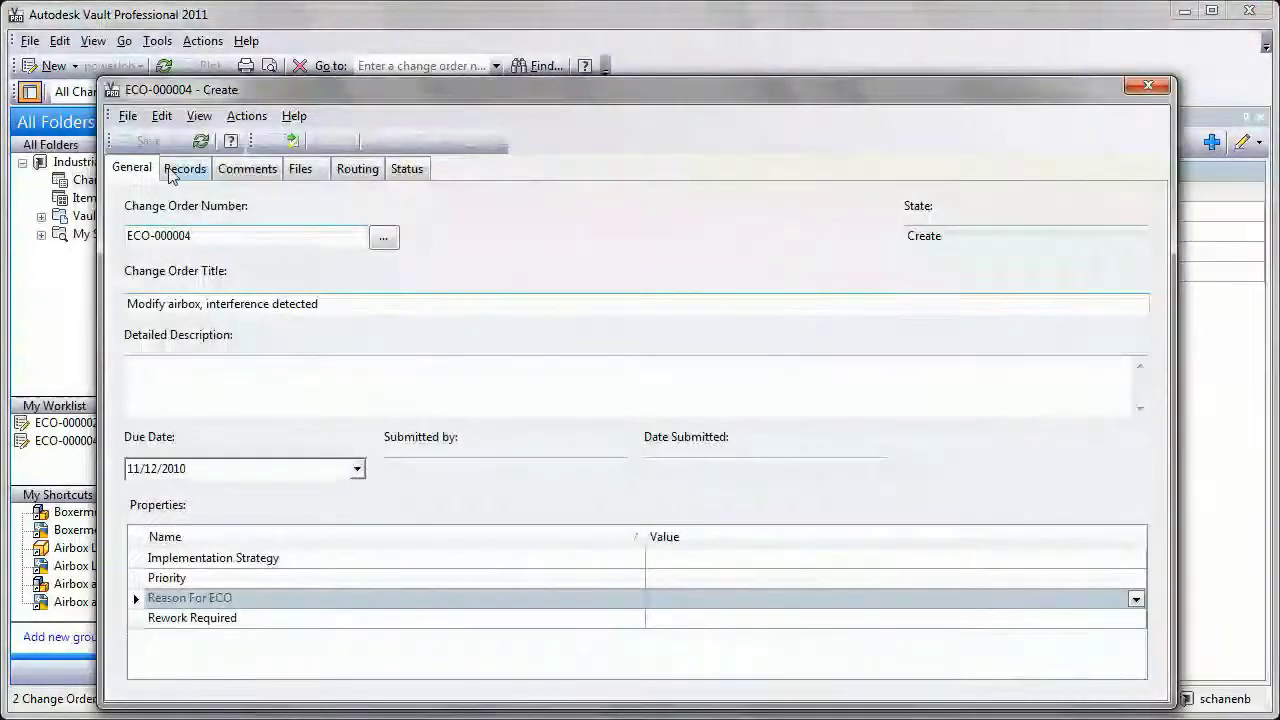
left_click(184, 168)
left_click(294, 264)
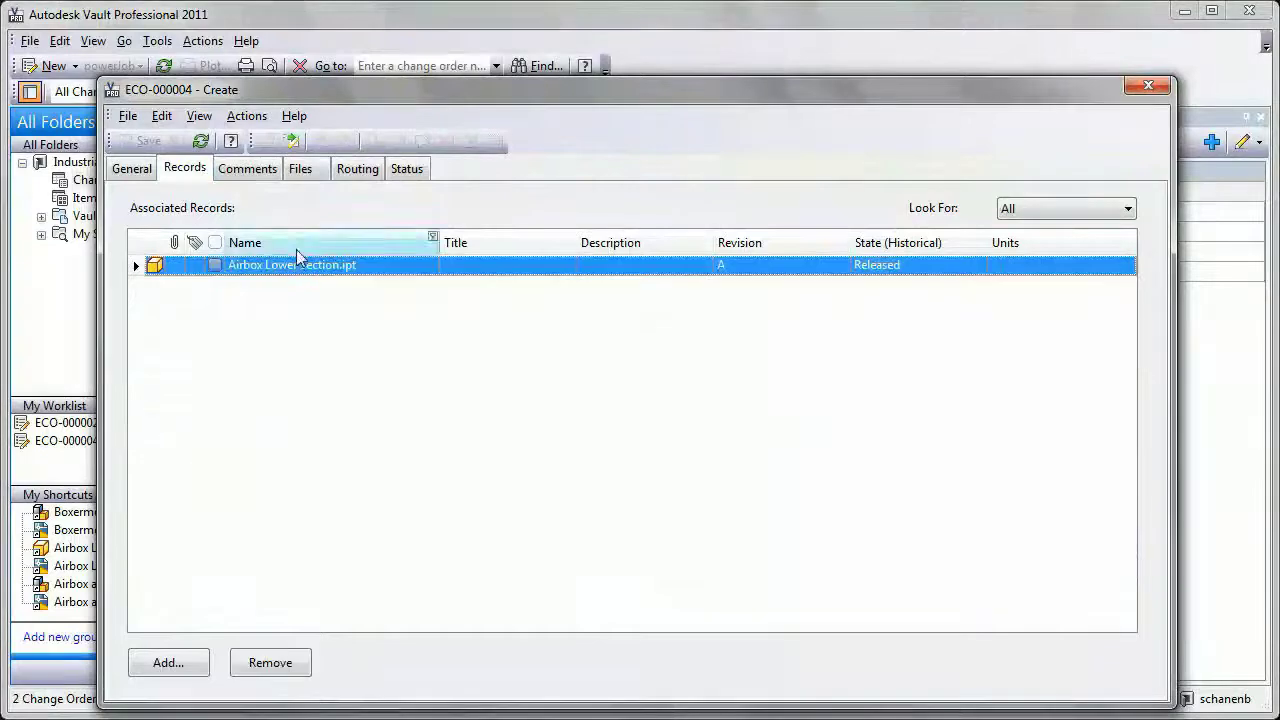
left_click(299, 169)
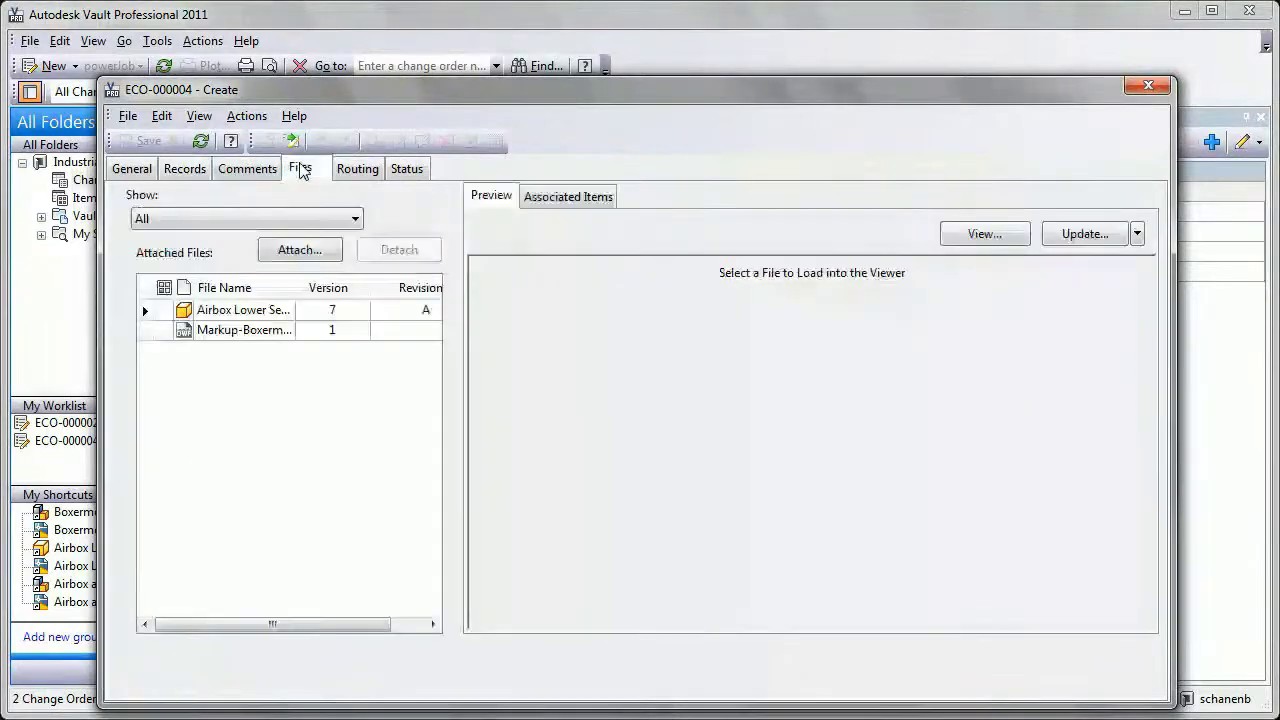
left_click(265, 334)
left_click_drag(841, 507, 795, 475)
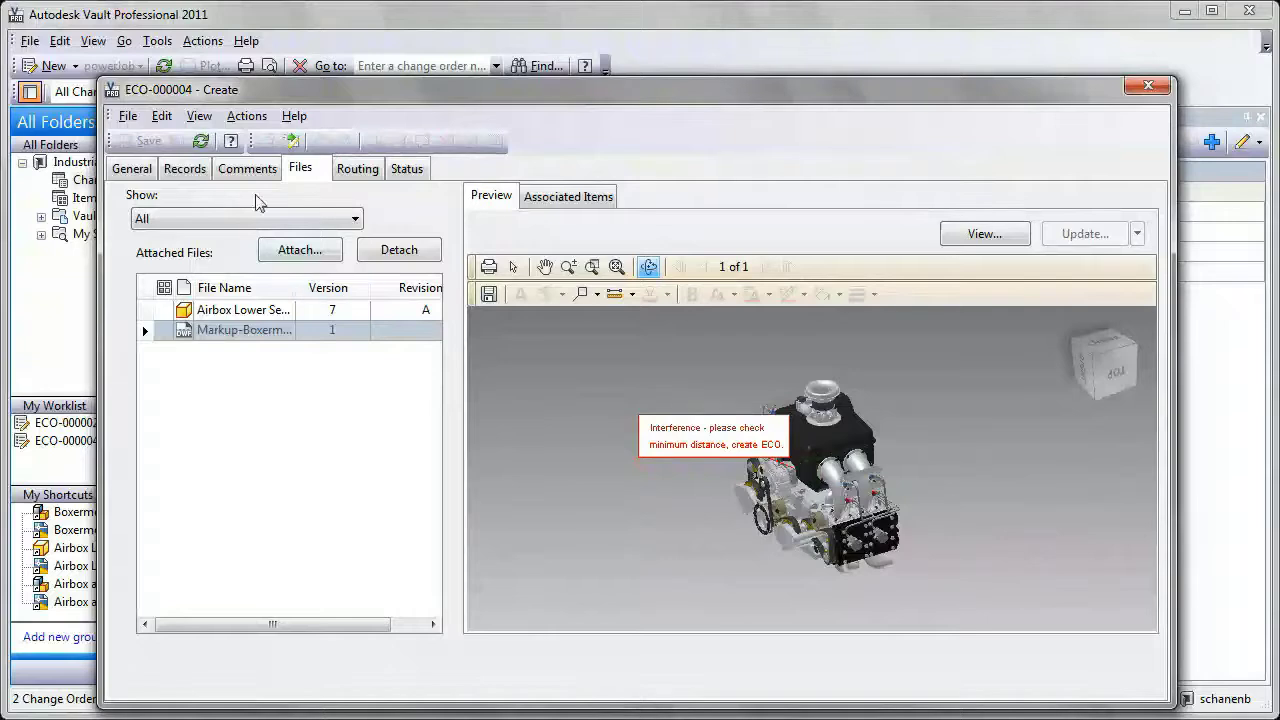
Step: List the files related to the Airbox Lower Section.ipt record with all parents included
left_click(185, 169)
left_click(265, 268)
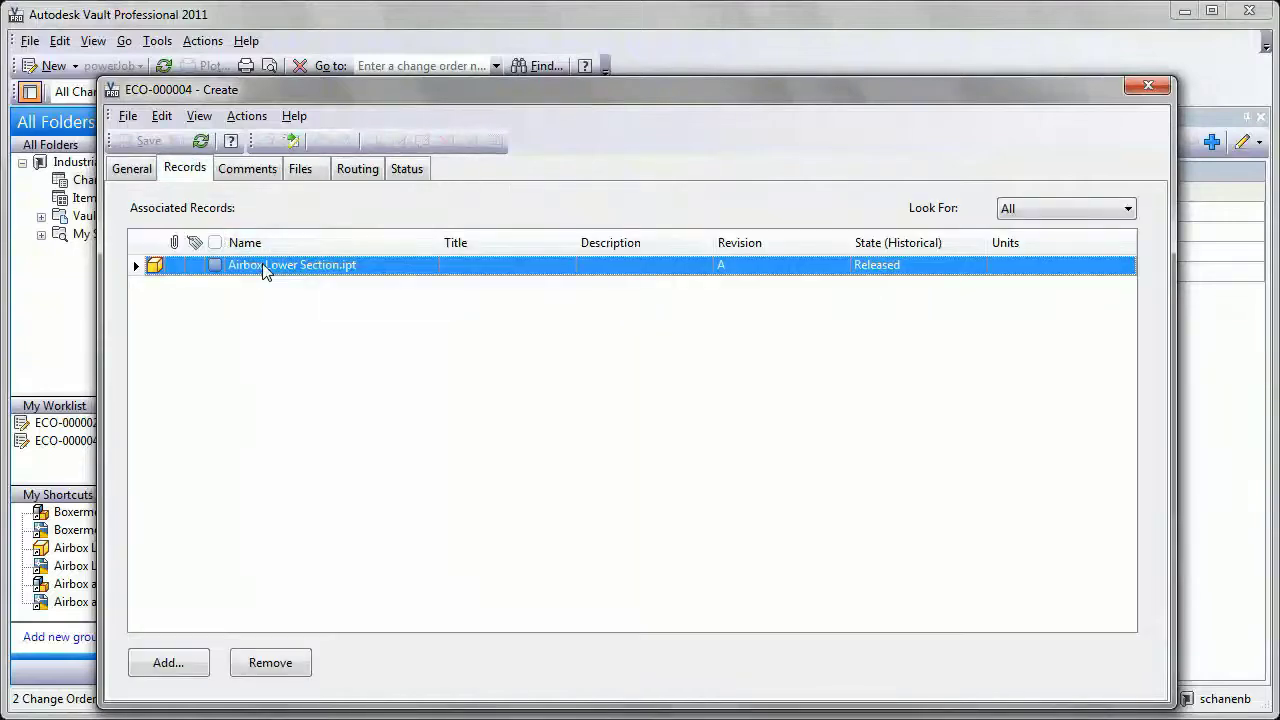
right_click(265, 270)
left_click(309, 324)
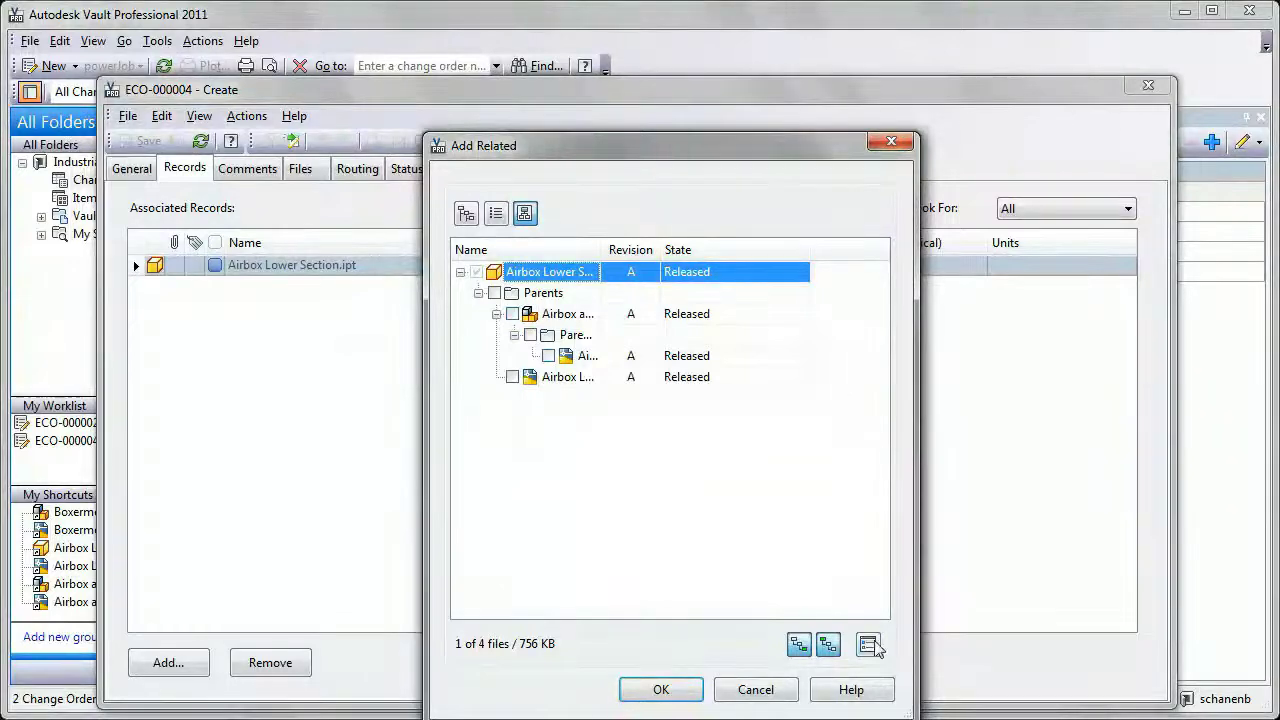
left_click(867, 646)
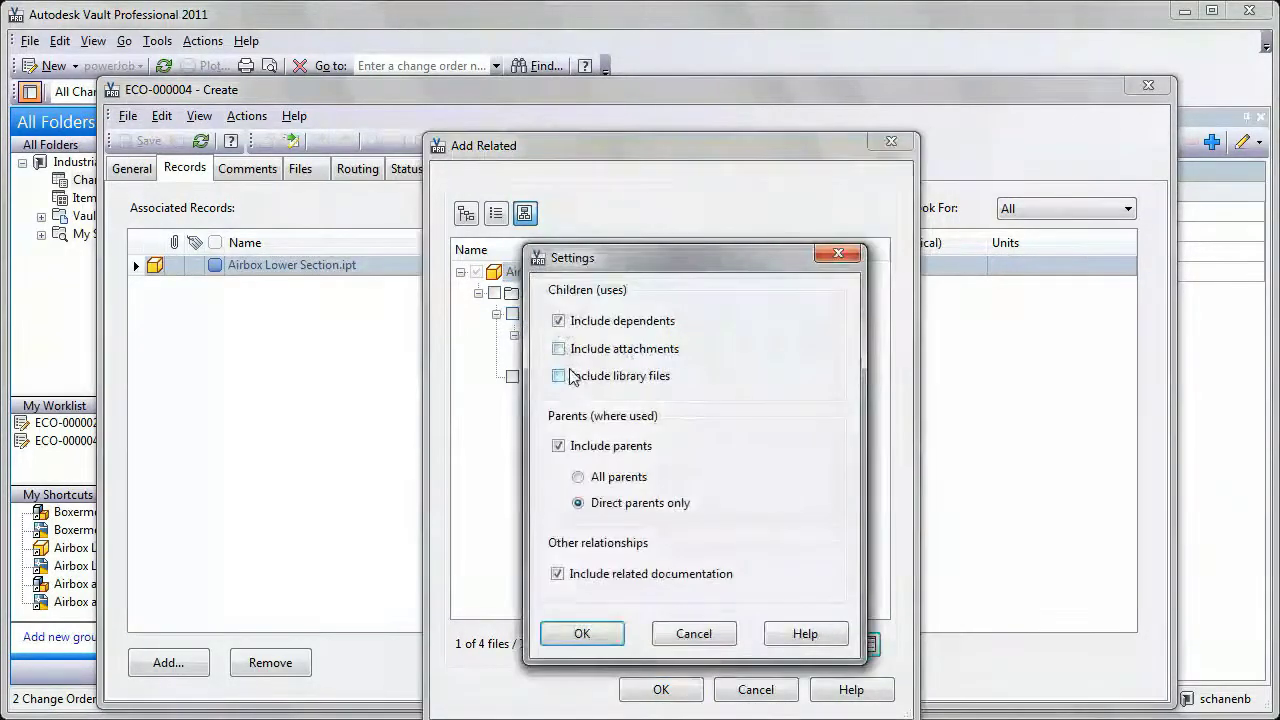
left_click(578, 477)
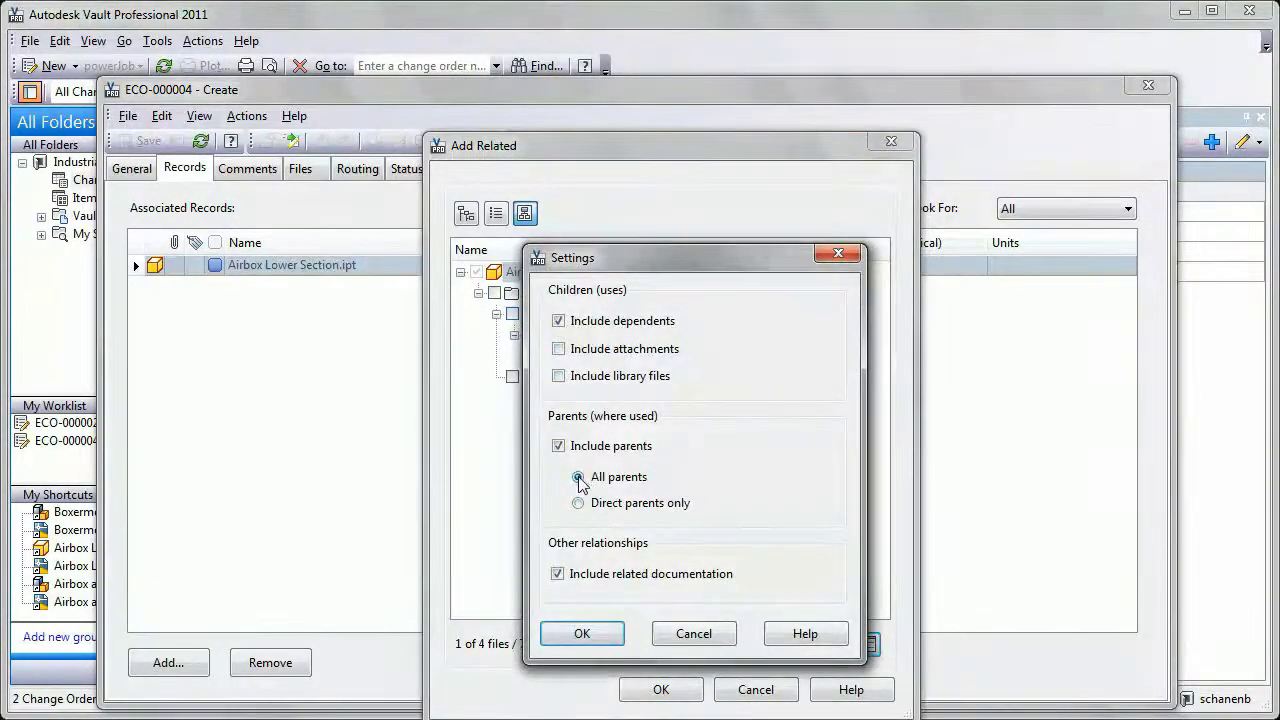
left_click(582, 634)
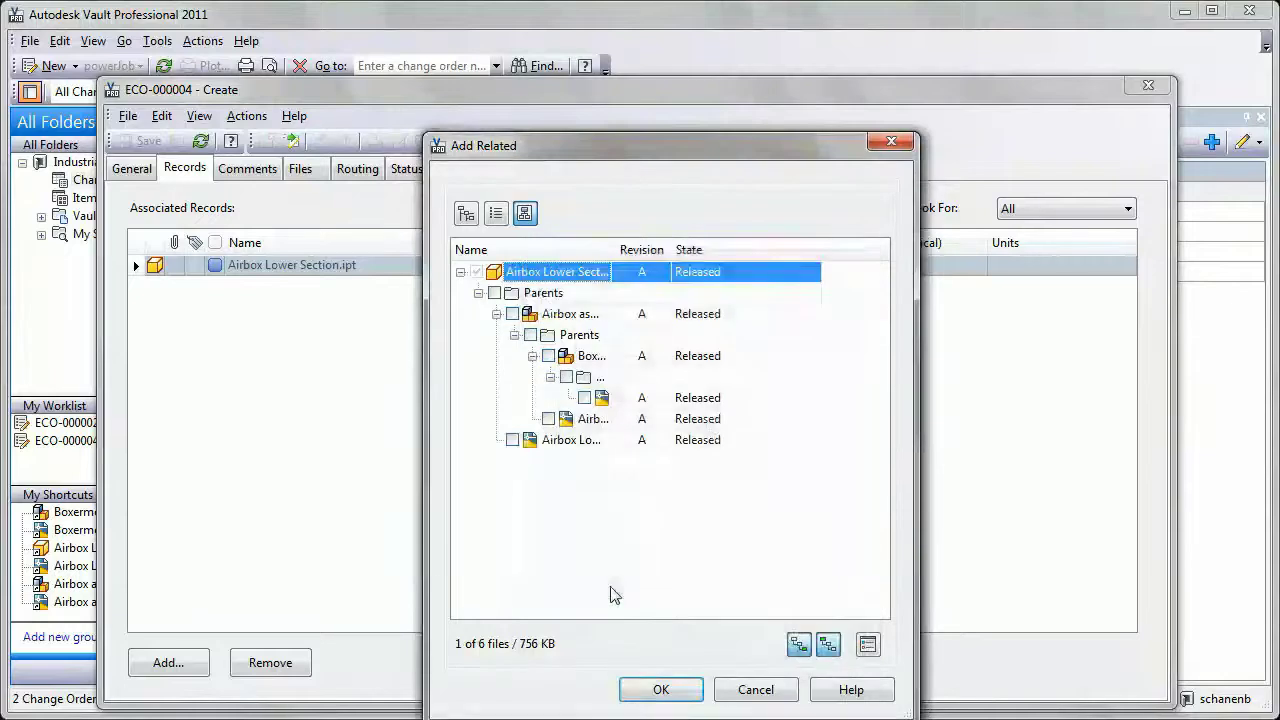
Step: Add the related Boxermotor, Airbox asm and Airbox Lower Section drawings, along with the parent assemblies, to the change order records
left_click(585, 398)
left_click(548, 418)
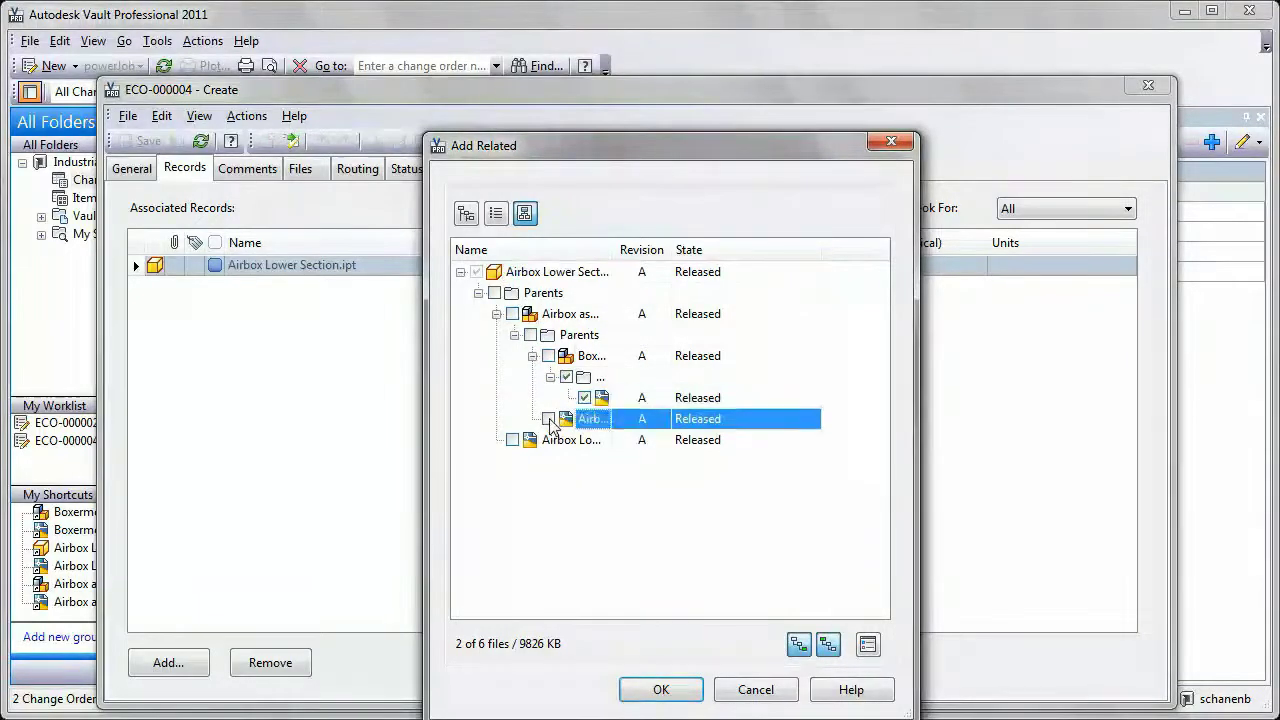
left_click(512, 440)
left_click_drag(614, 250, 671, 250)
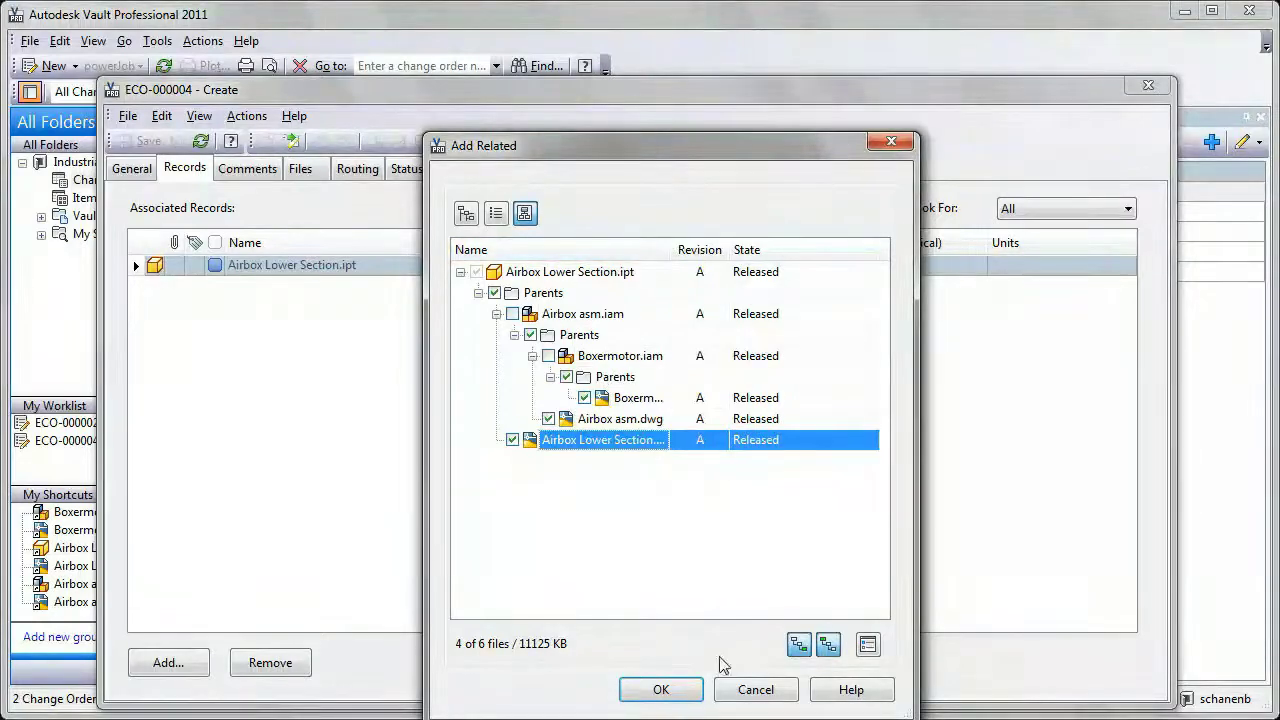
left_click(686, 692)
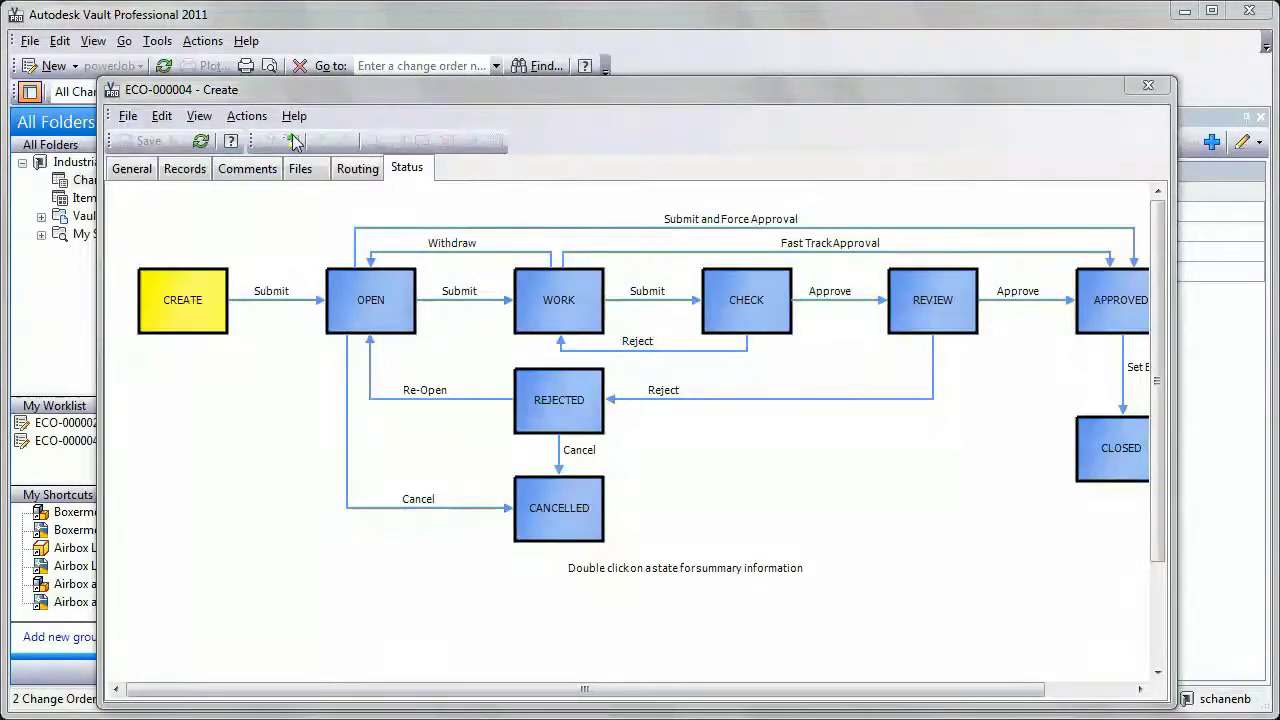
Step: Submit the change order to Open, commenting "Interference detected between airbox and alternator. Submitting to open for modification.", and include the comment in the notification email
left_click(291, 142)
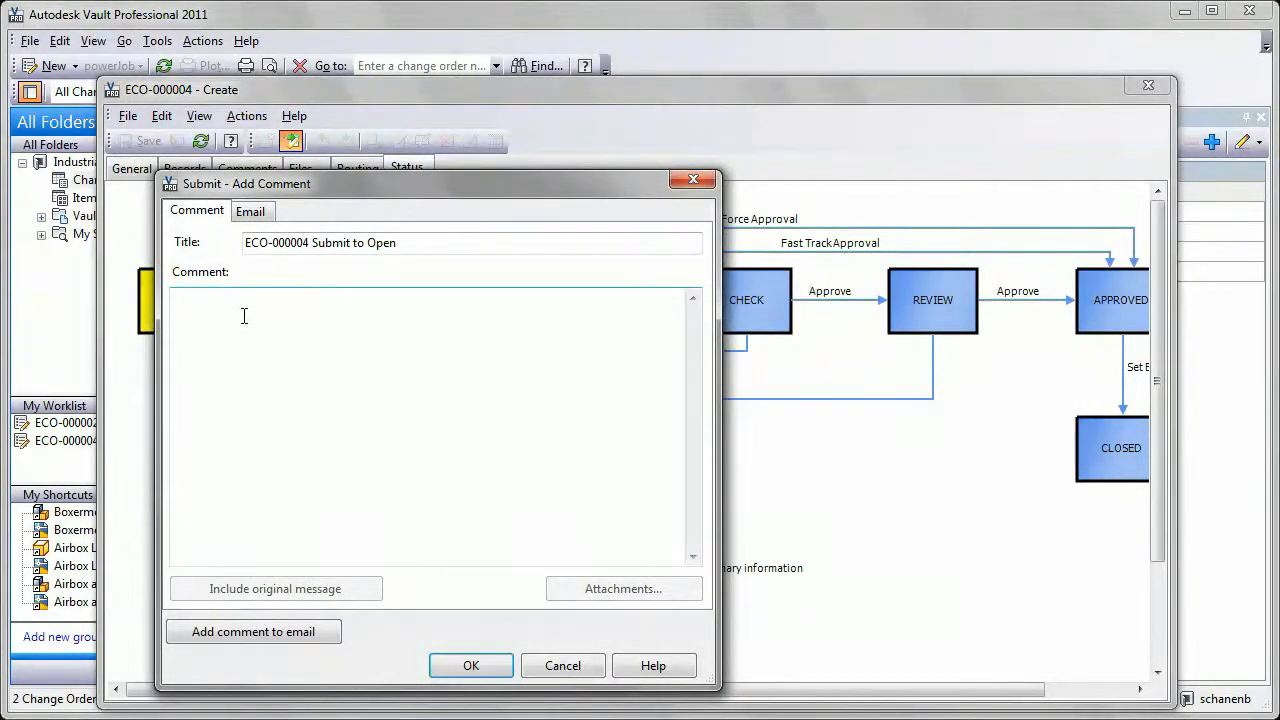
type("Interference detected between airbox and alternator. Submitting to open for modification.")
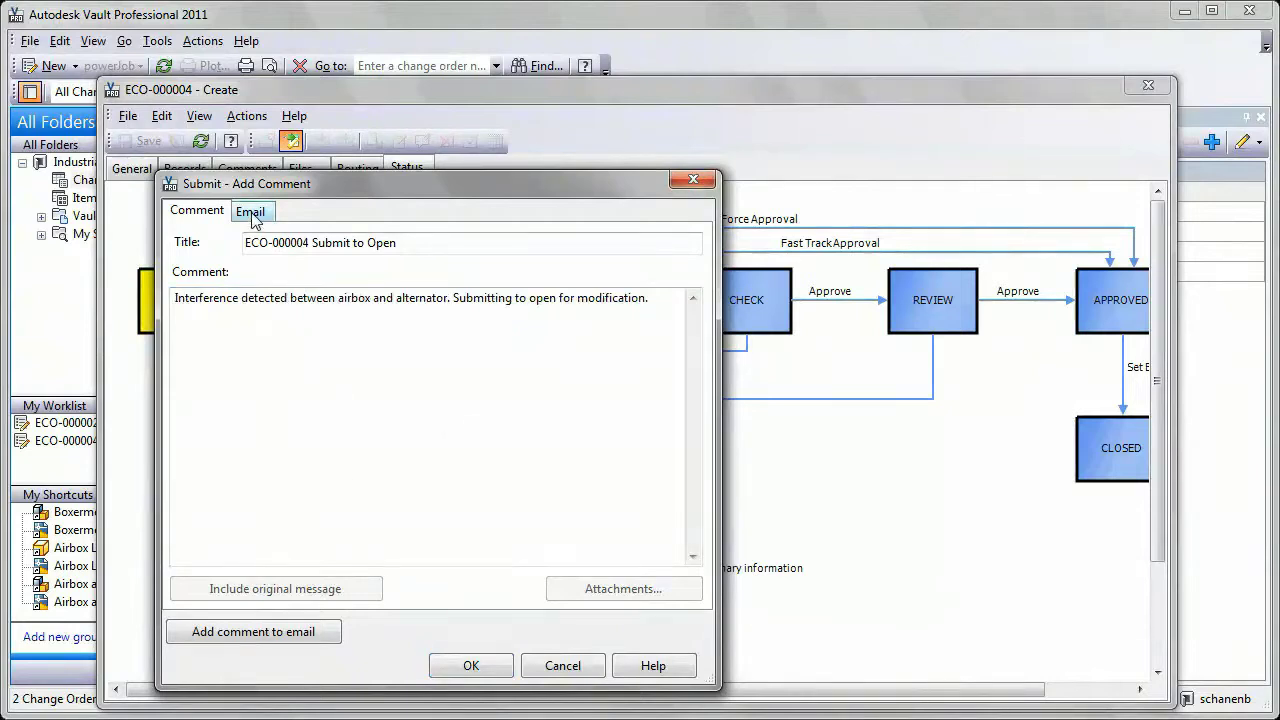
left_click(284, 633)
left_click(260, 214)
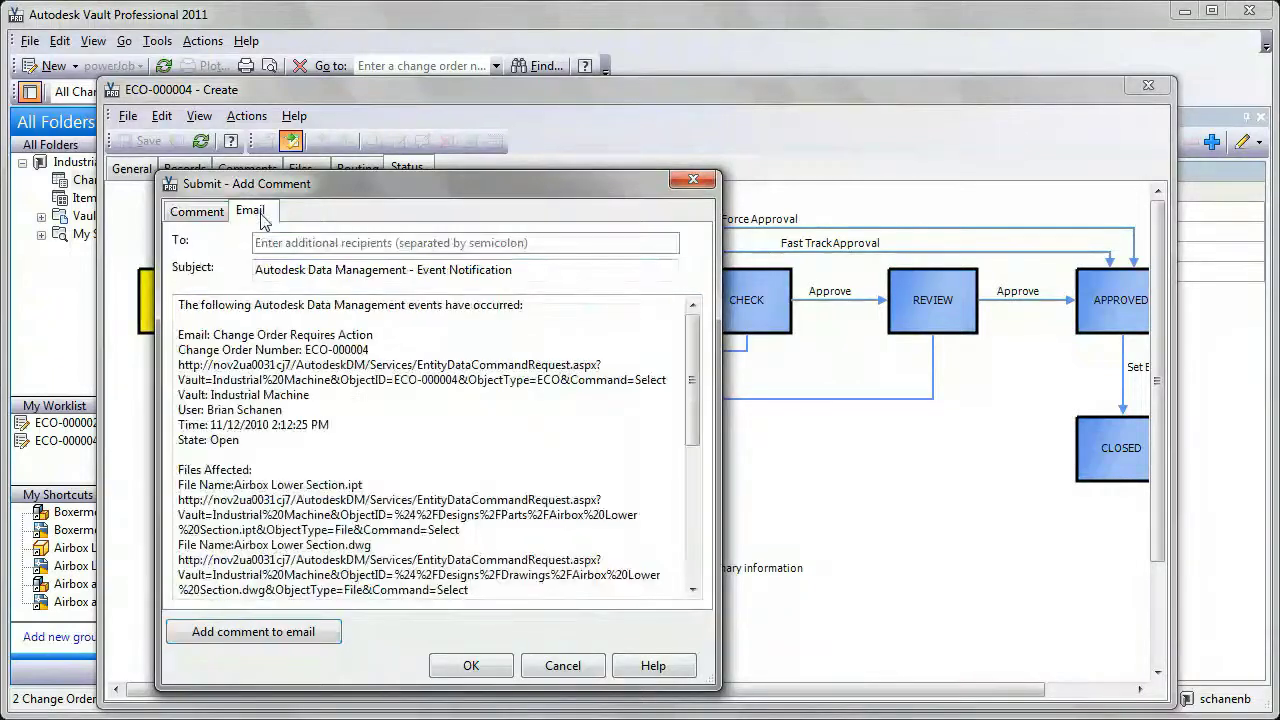
left_click_drag(695, 355, 712, 510)
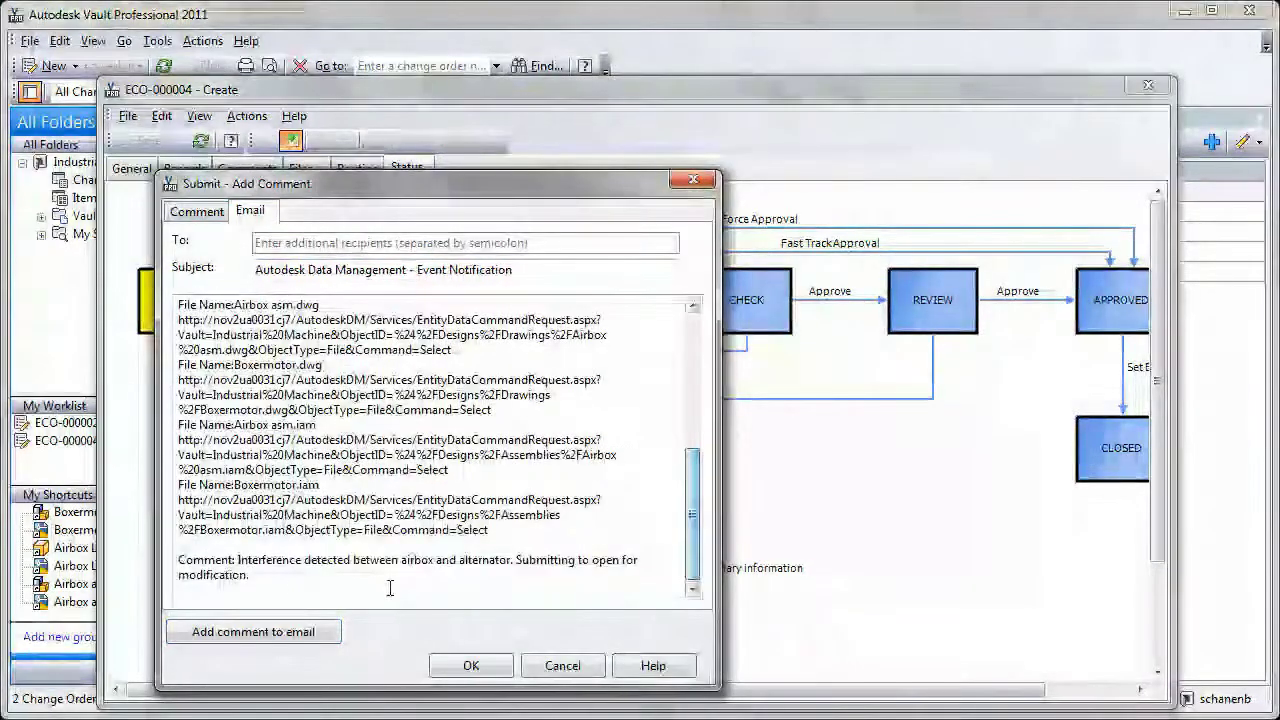
left_click(492, 666)
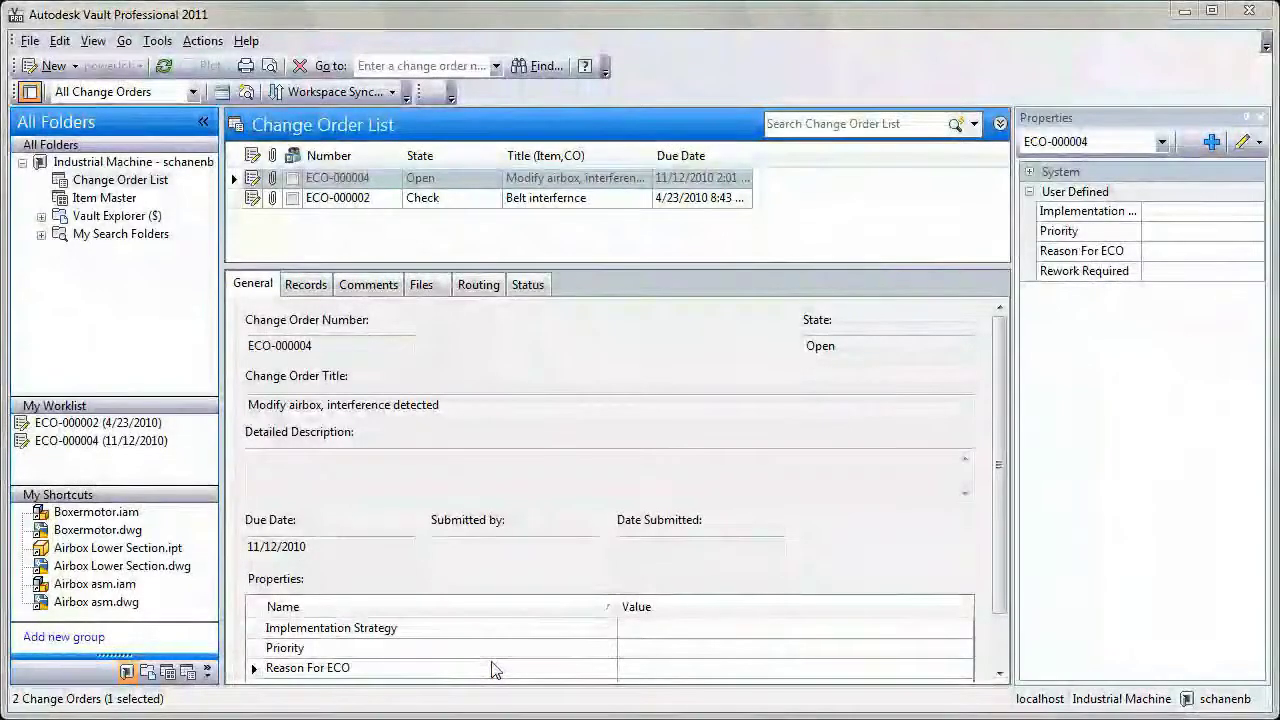
Step: Check ECO-000004's attached files, change its routing to Engineering Change Process and review the routing participants
left_click(421, 284)
left_click(340, 180)
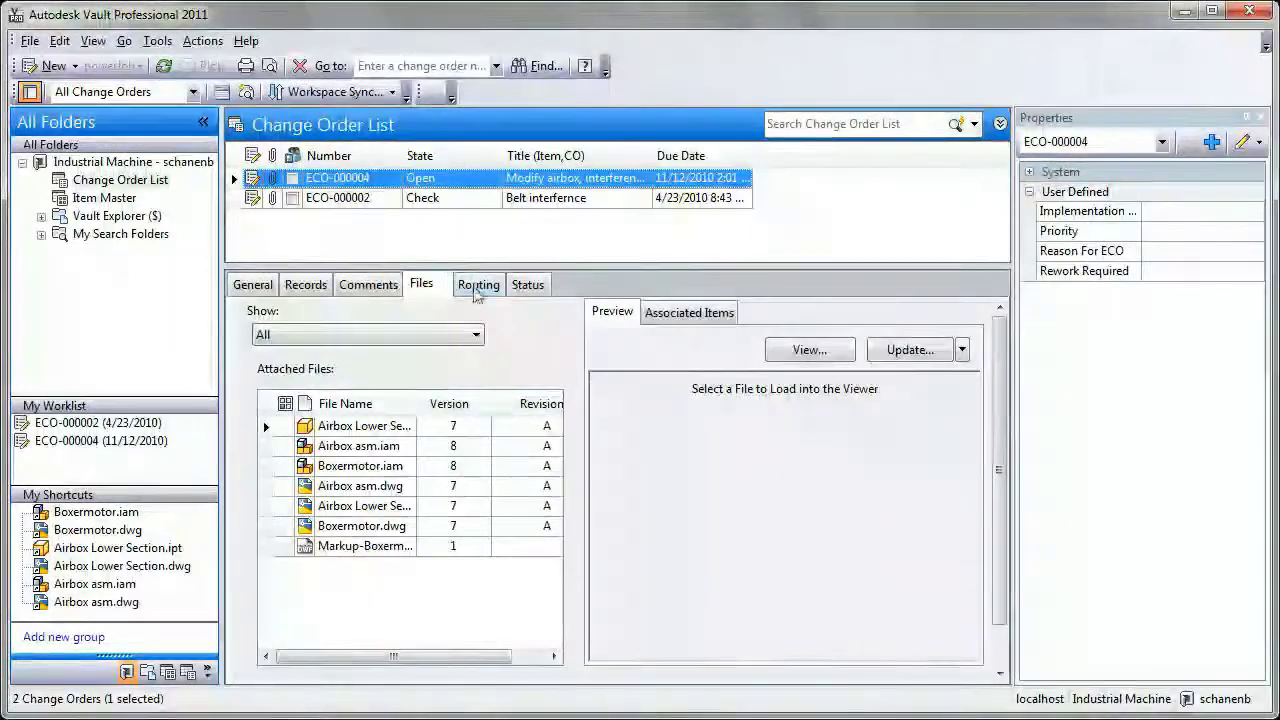
right_click(348, 178)
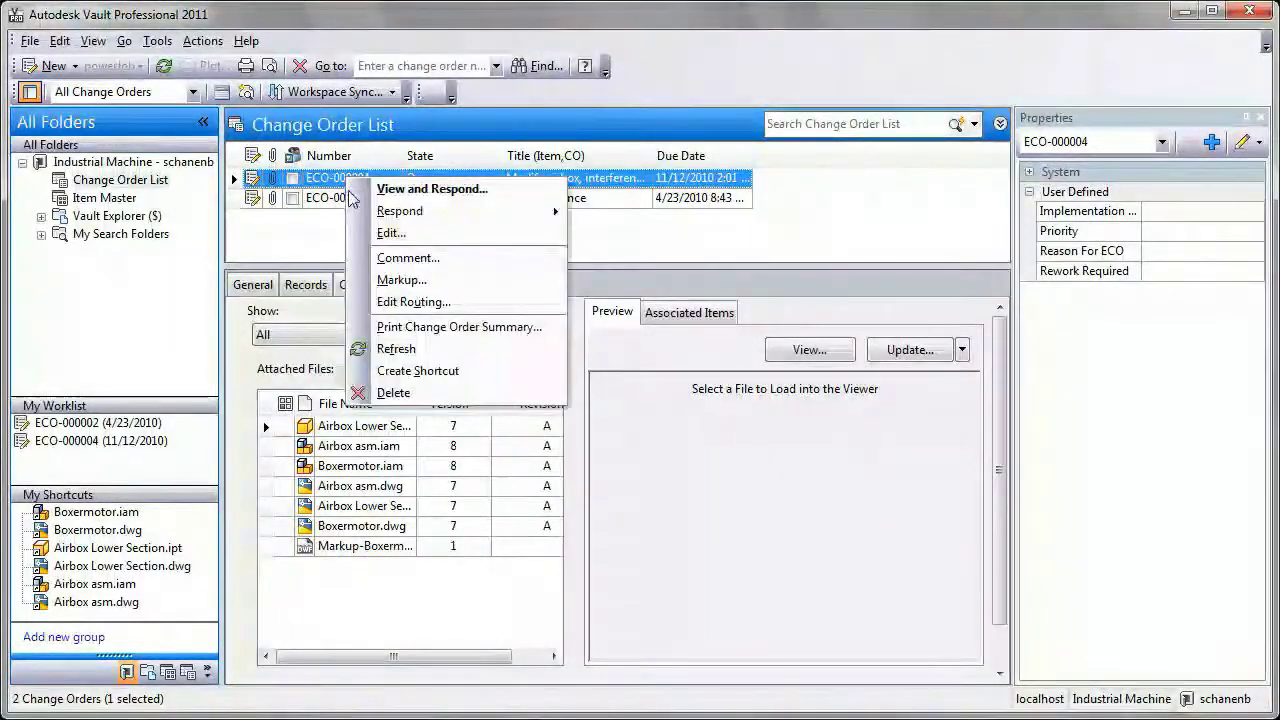
left_click(396, 302)
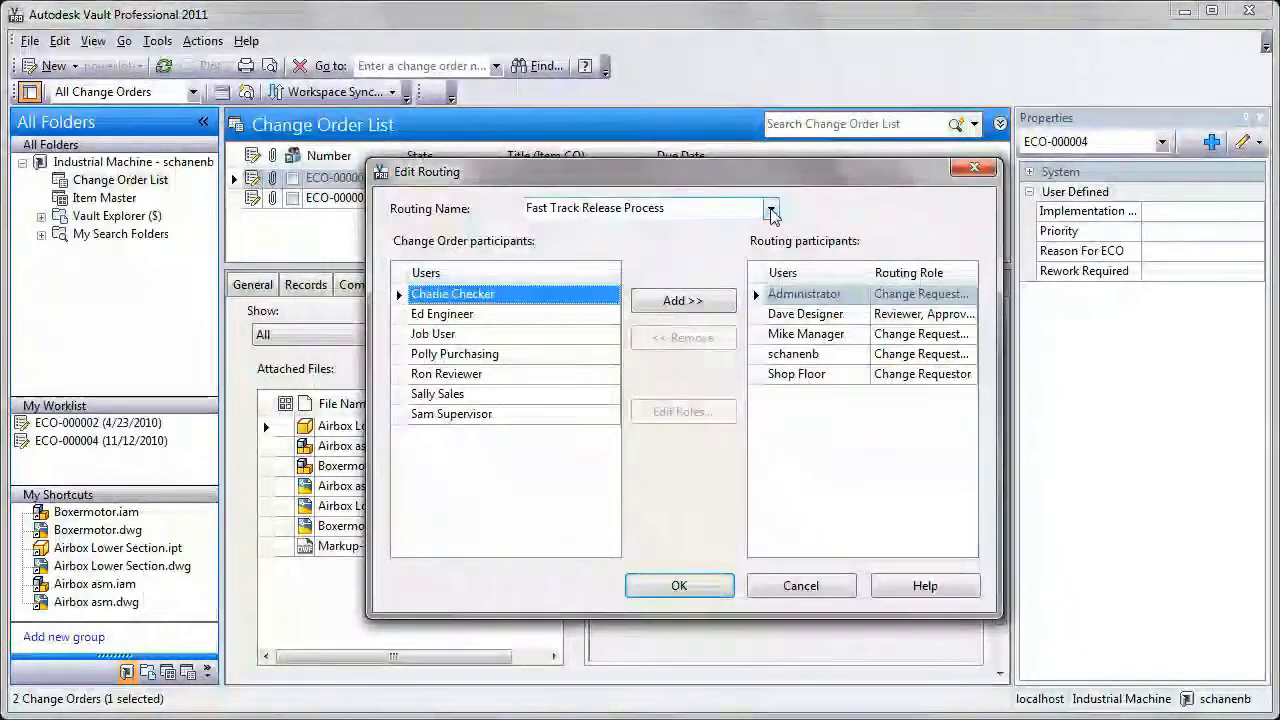
left_click(771, 210)
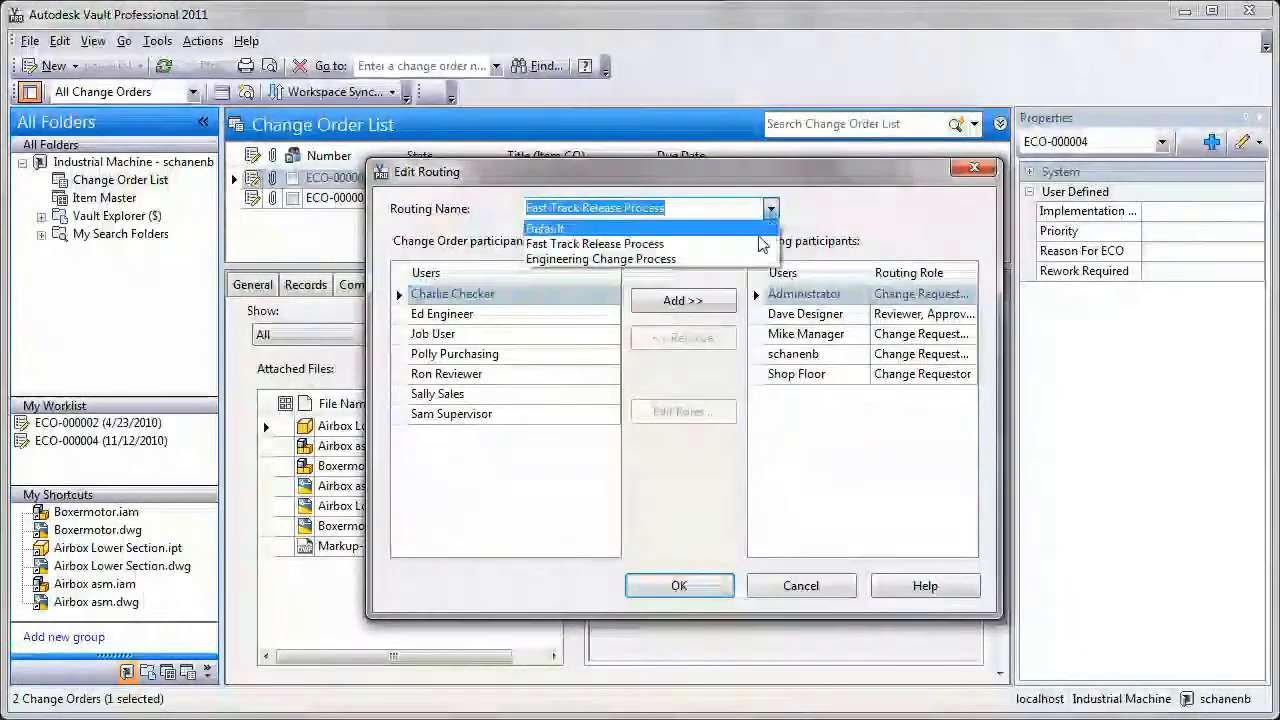
left_click(645, 256)
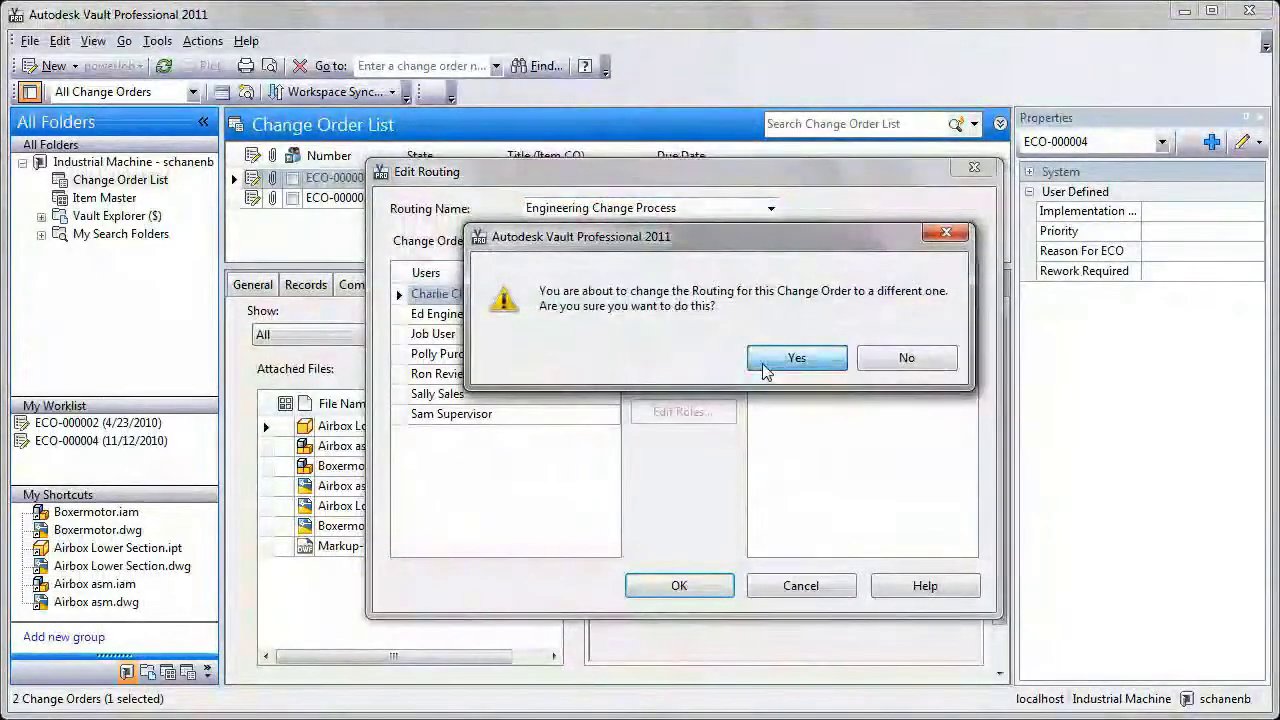
left_click(762, 362)
left_click(795, 314)
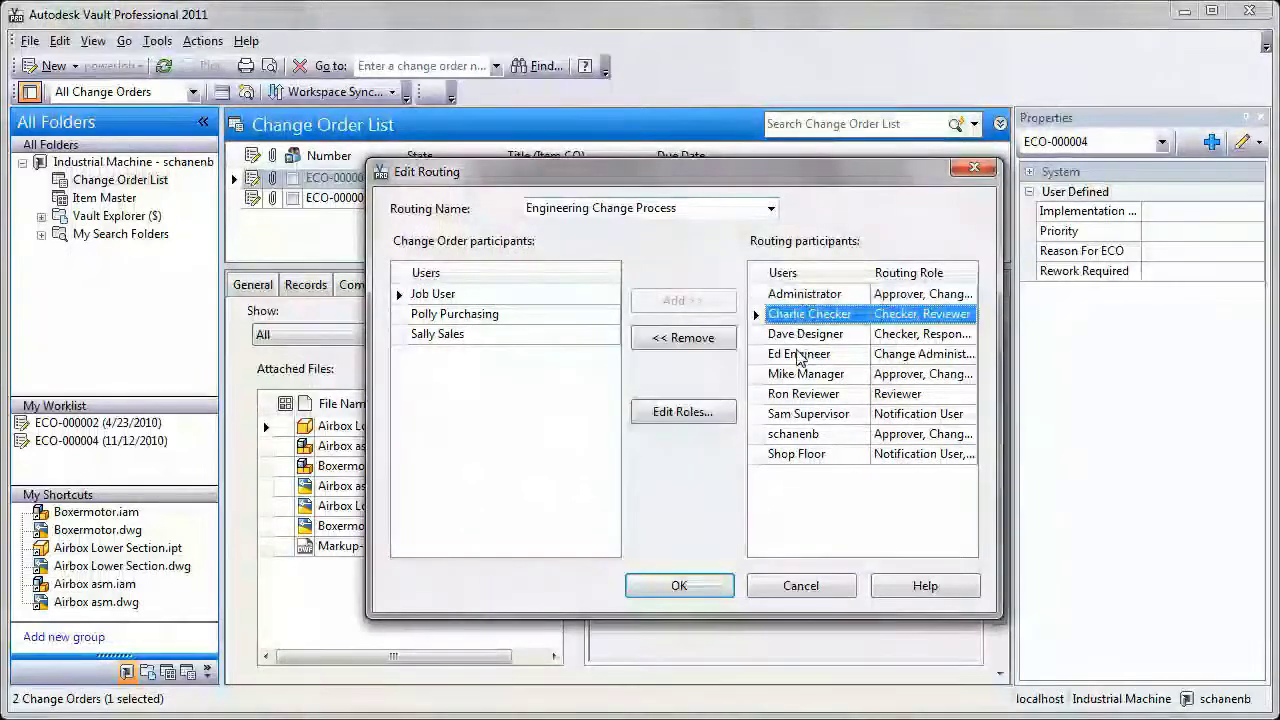
left_click(797, 355)
left_click(790, 395)
left_click(697, 588)
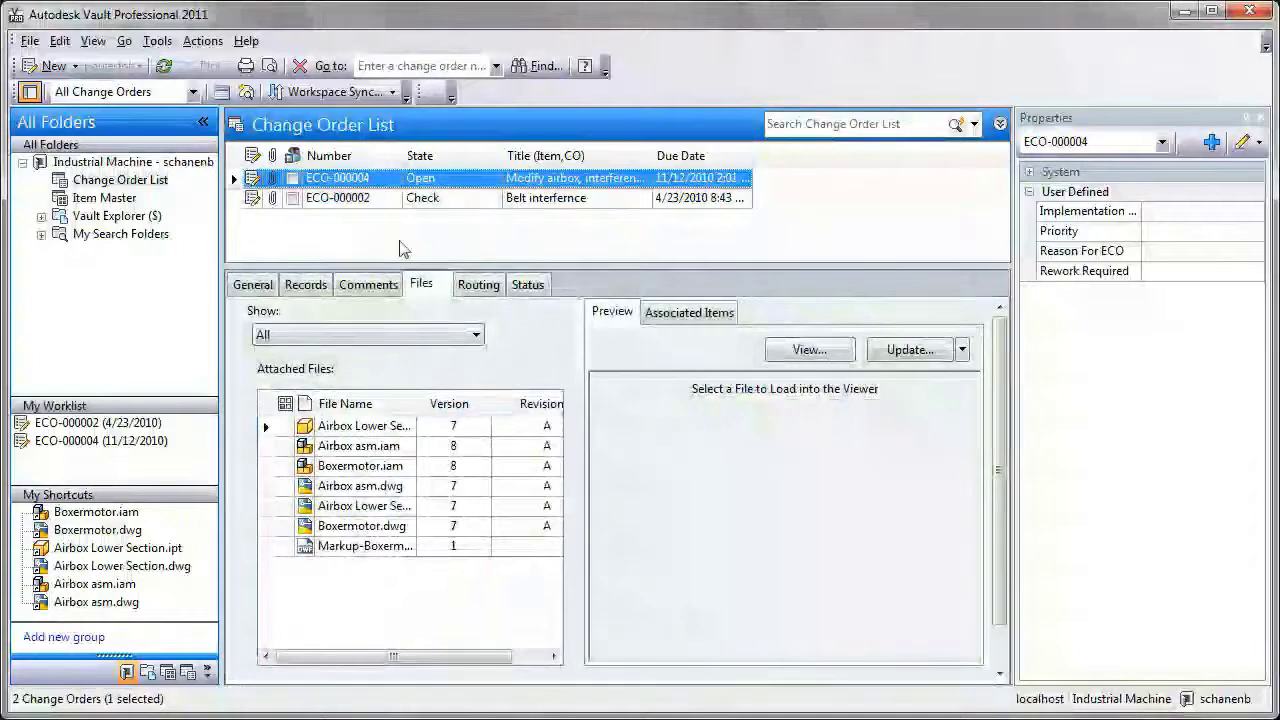
Step: Open ECO-000004 for editing and review its routing participants, their roles, and the workflow status
right_click(360, 180)
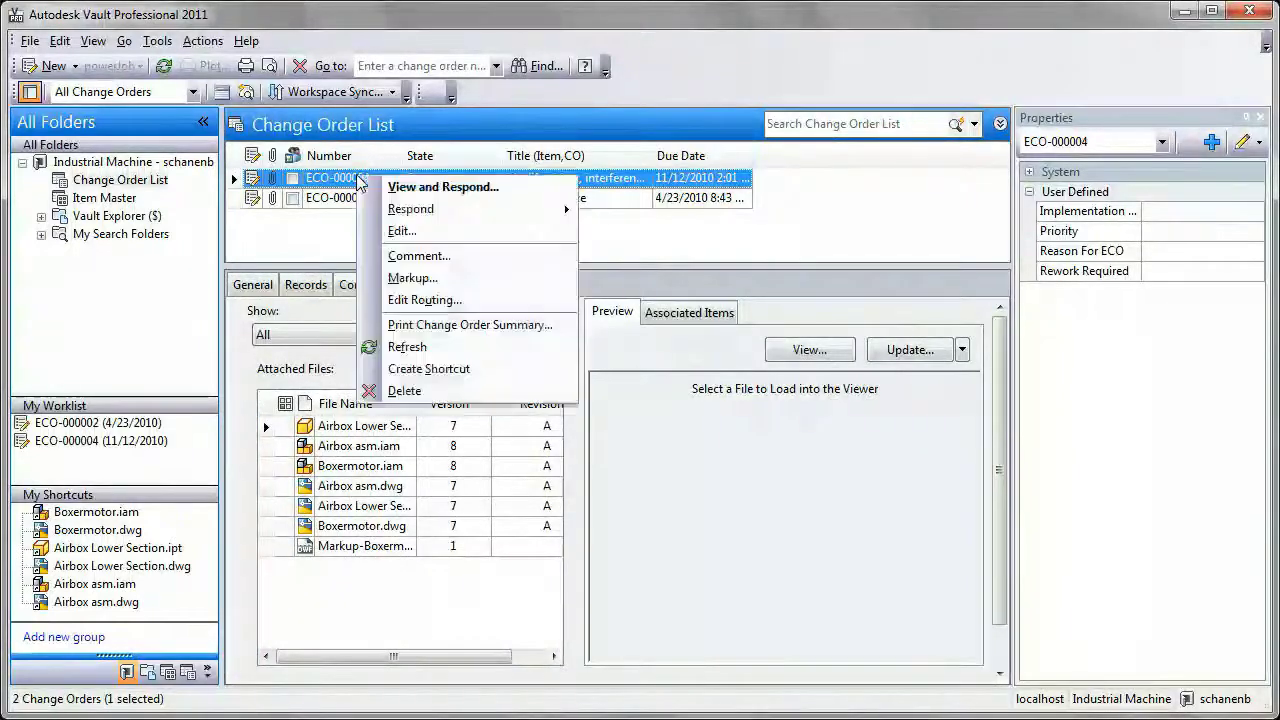
left_click(391, 232)
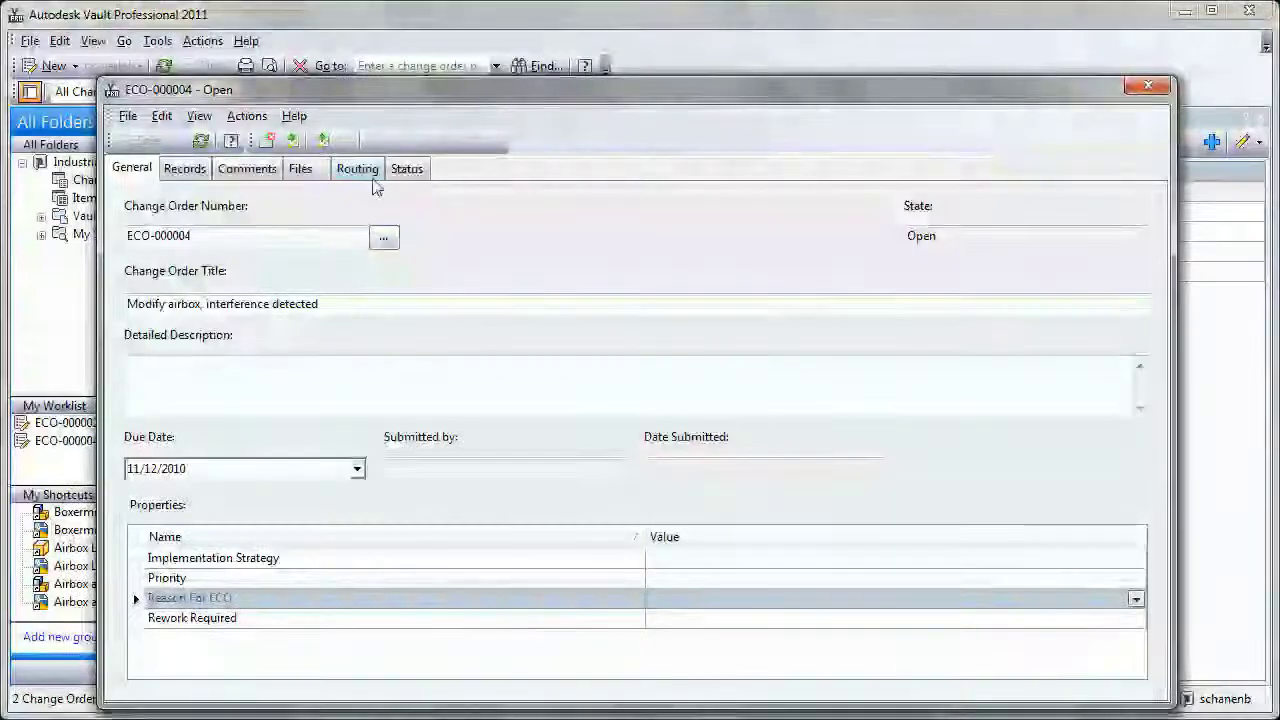
left_click(358, 168)
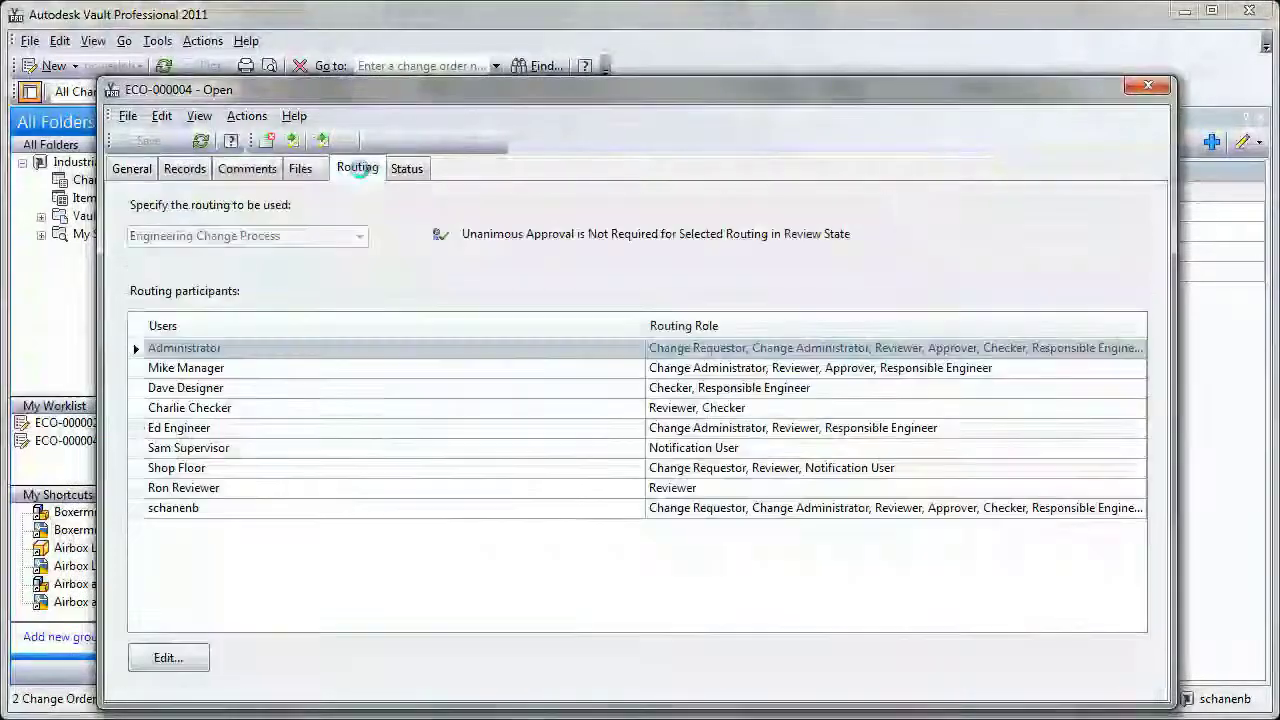
left_click(240, 369)
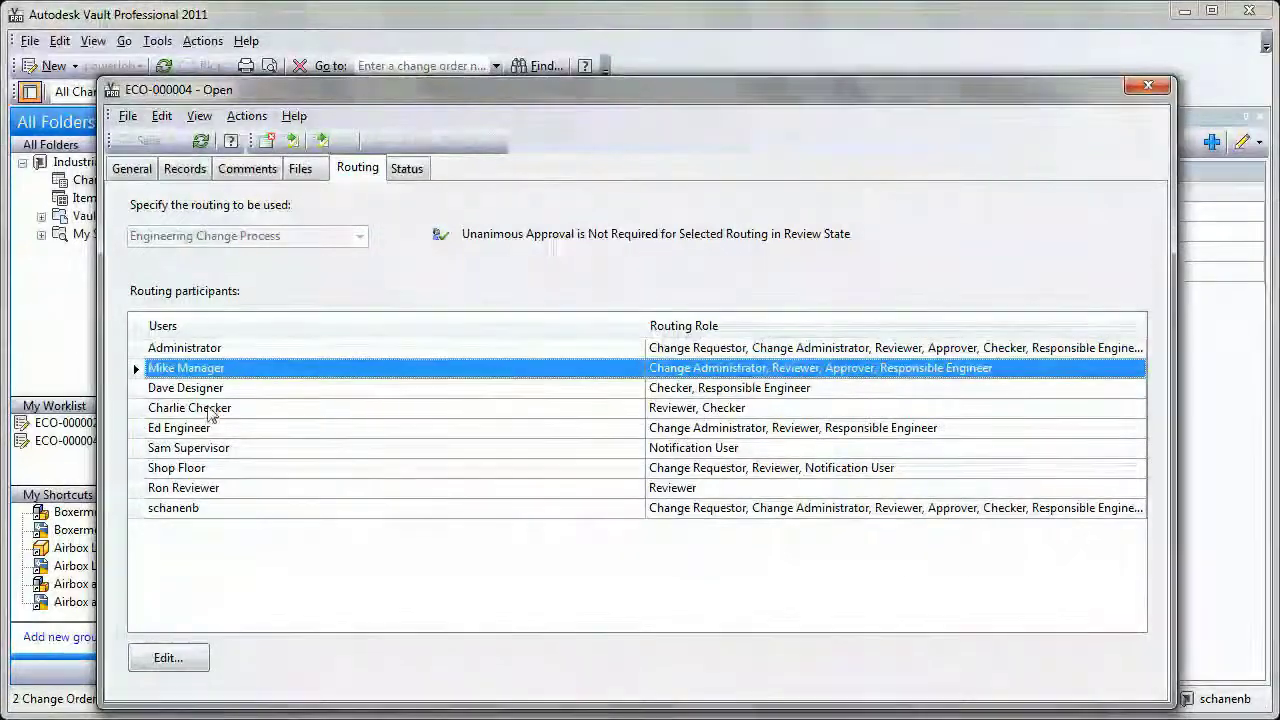
left_click(190, 510)
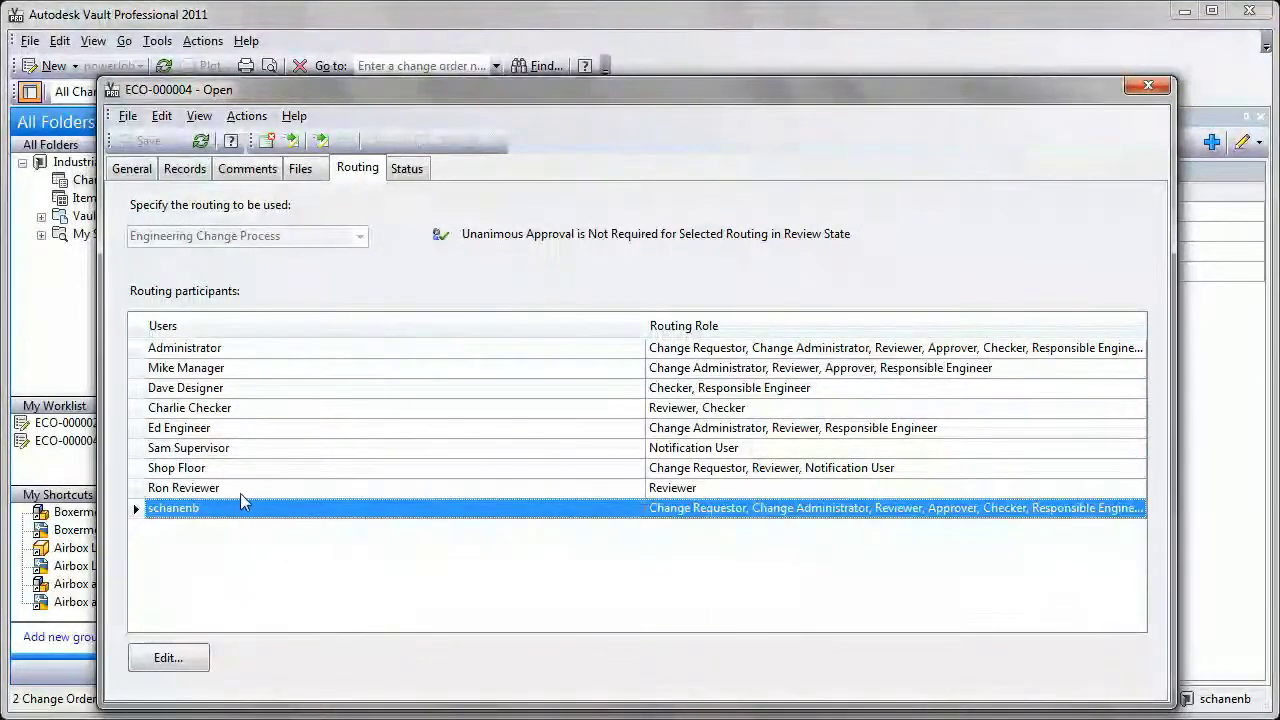
key("Up")
left_click(285, 510)
left_click(407, 169)
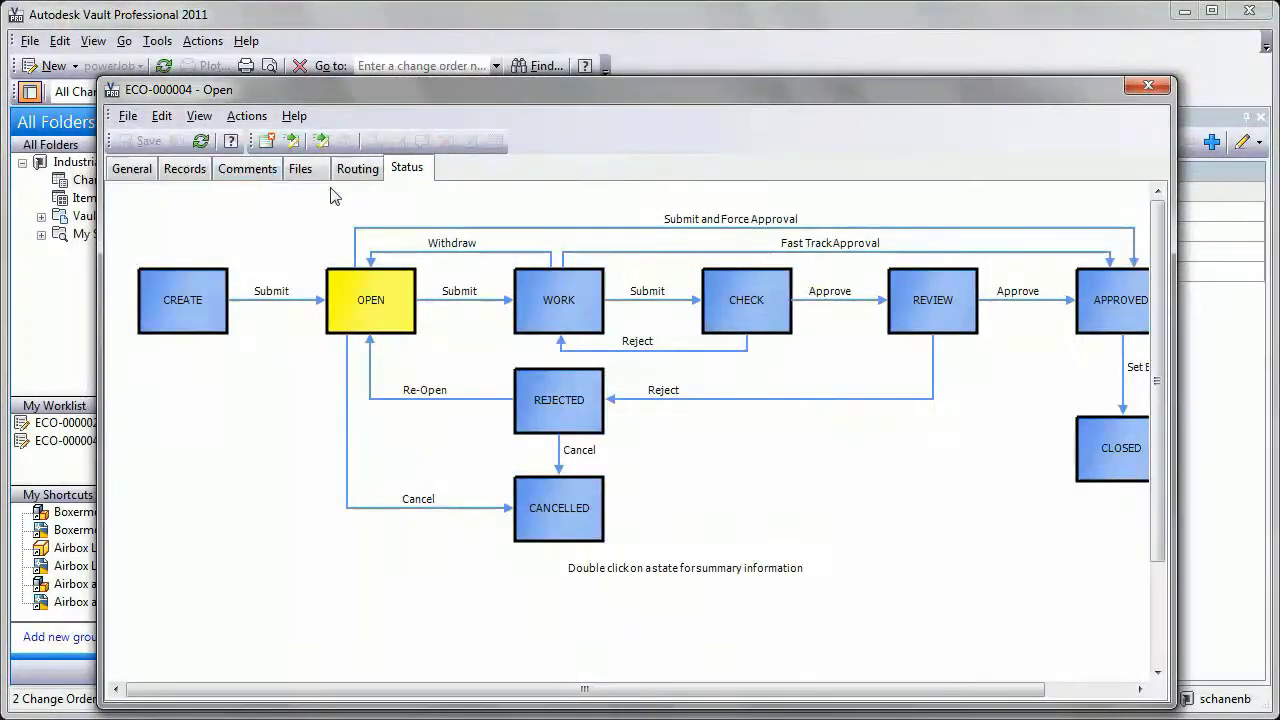
Step: Add a revision cloud callout requesting alternator clearance at the airbox's lower edge in the Airbox Lower Section drawing, and save the markup
left_click(298, 170)
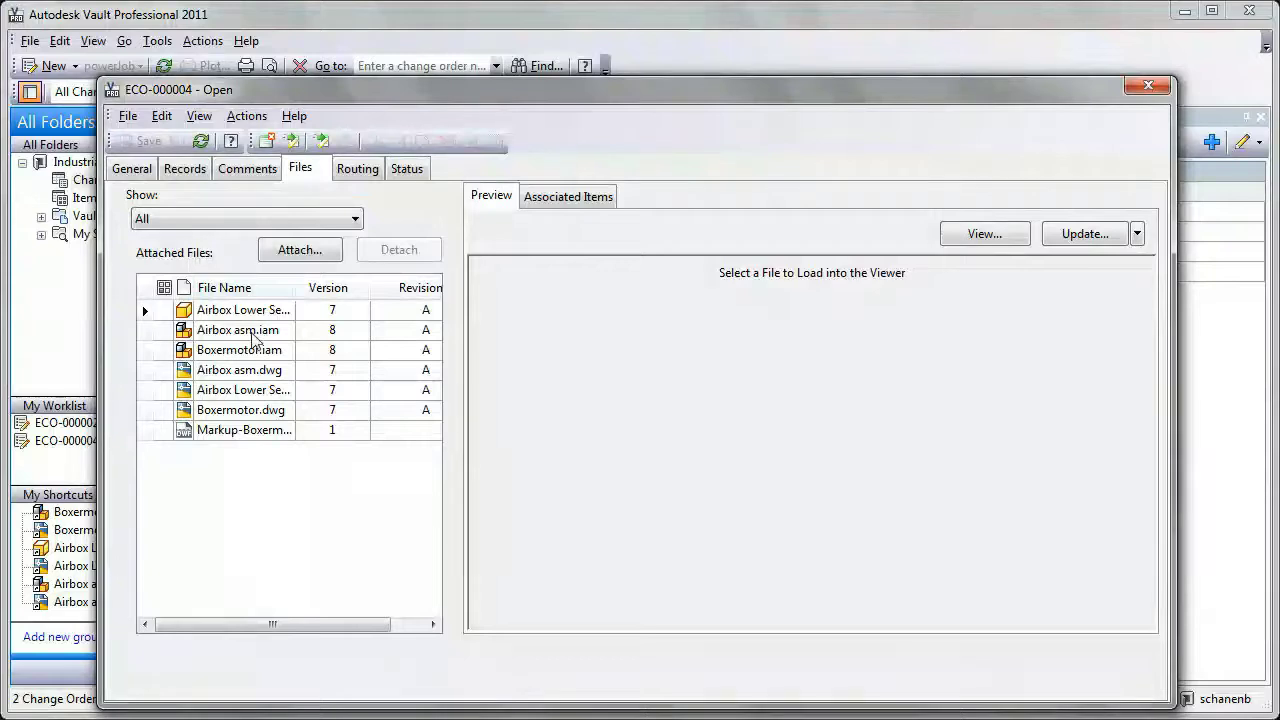
left_click(245, 390)
left_click(597, 294)
left_click(689, 391)
left_click_drag(746, 432, 832, 504)
left_click(696, 538)
type("Test Callout text")
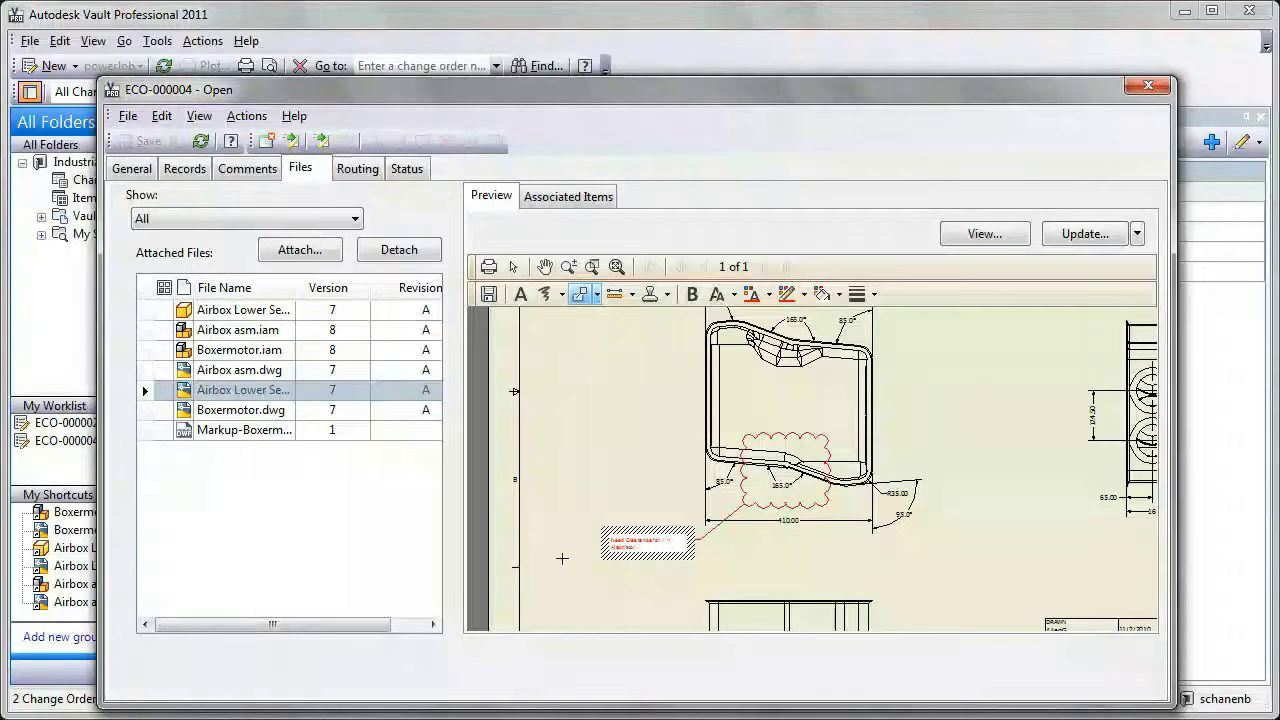
scroll(591, 357, "up", 3)
left_click(488, 294)
left_click(631, 583)
Step: Title the markup comment "Markup for Alt clearance", enter a note referring to the markup, include it in the email, and preview the new markup file
left_click(277, 241)
type("Markup for Alt clea")
left_click(208, 310)
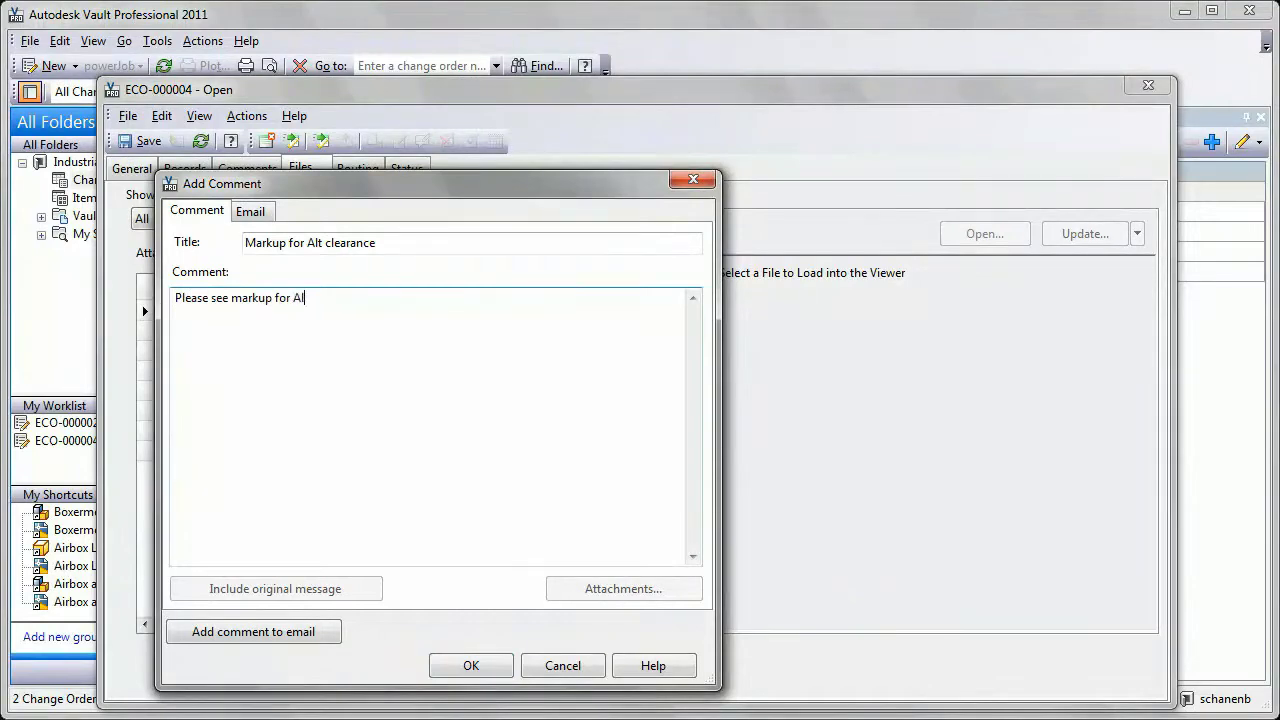
left_click(253, 631)
left_click(470, 666)
left_click(262, 451)
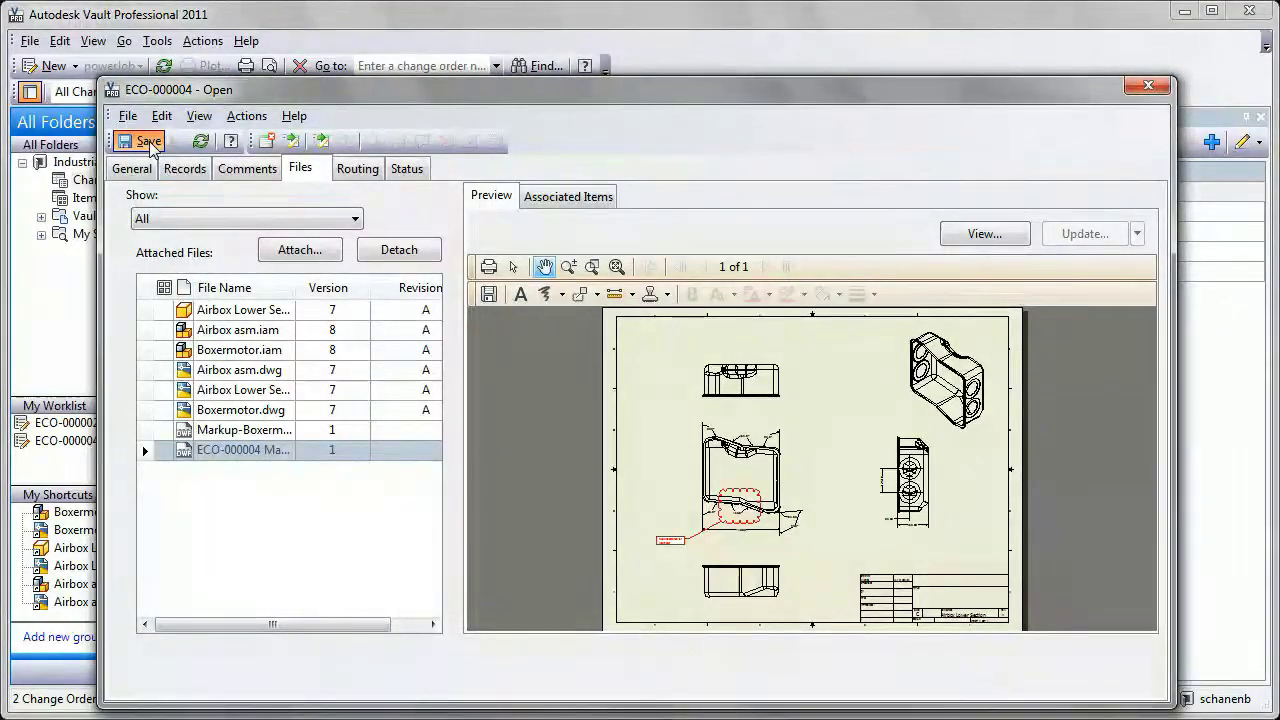
Step: Save ECO-000004, check its workflow status, and submit it to Work with the comment "Checkout and modify airbox system"
left_click(148, 142)
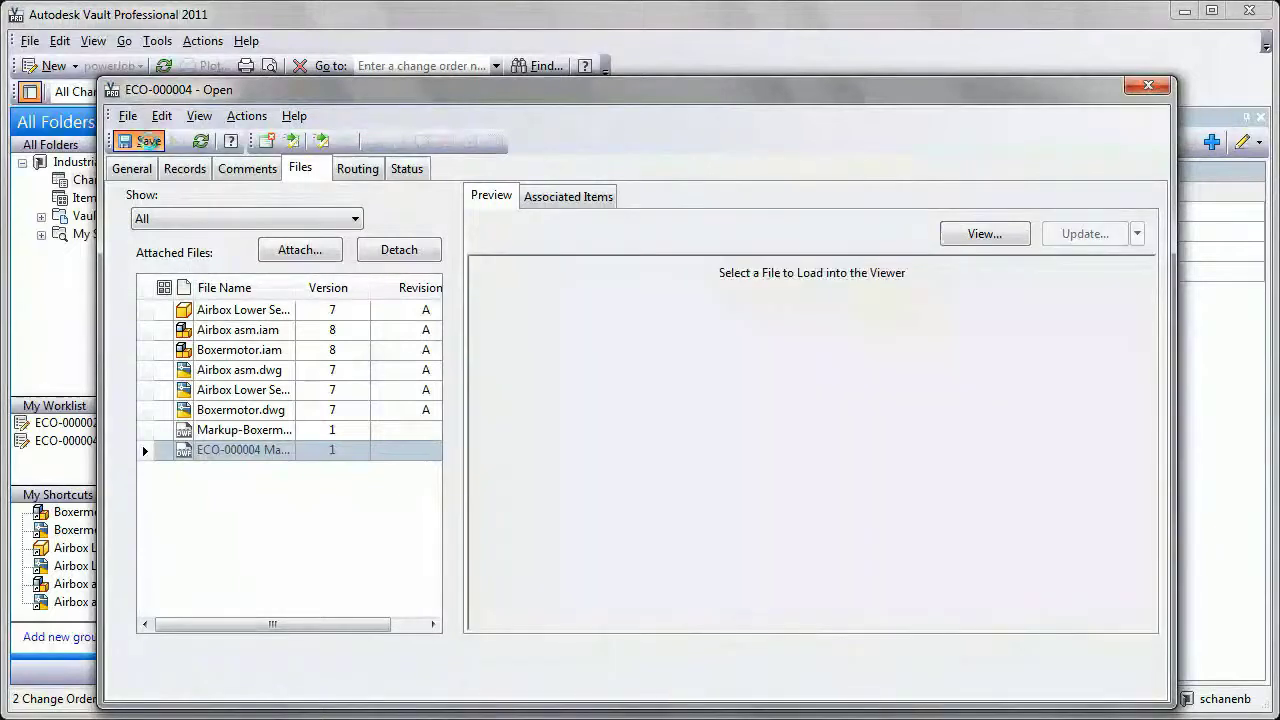
left_click(406, 170)
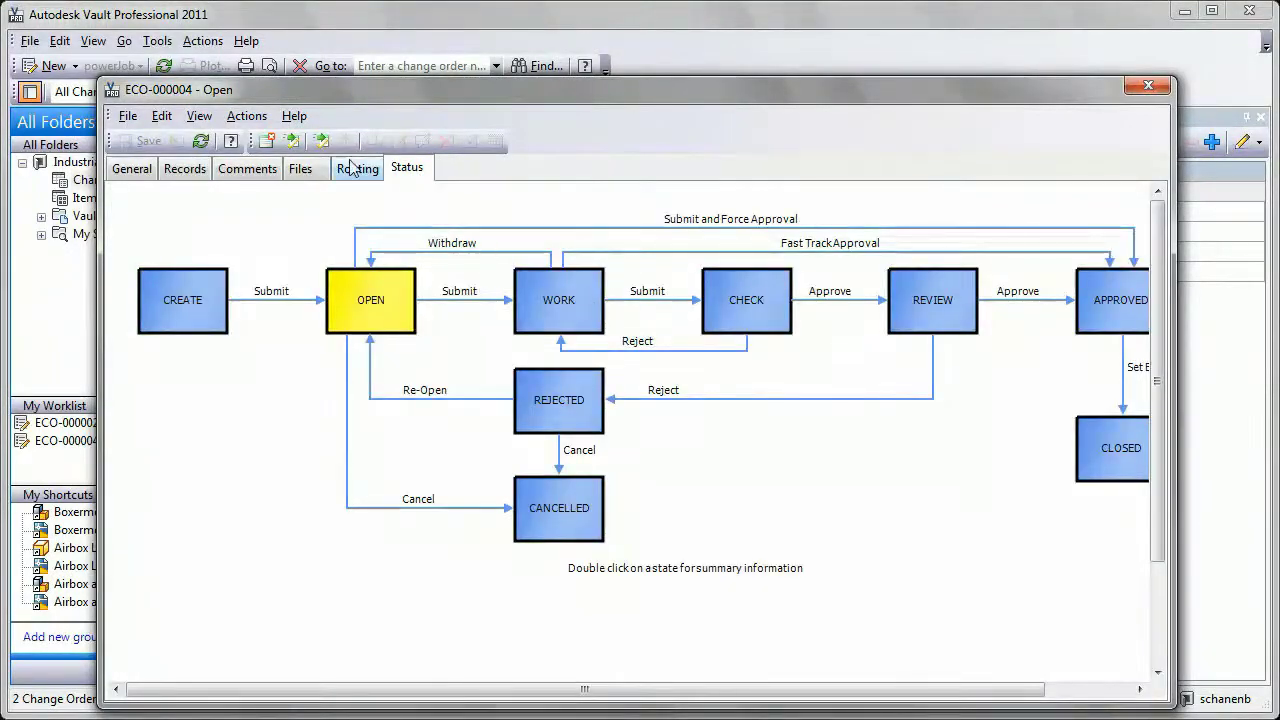
left_click(291, 141)
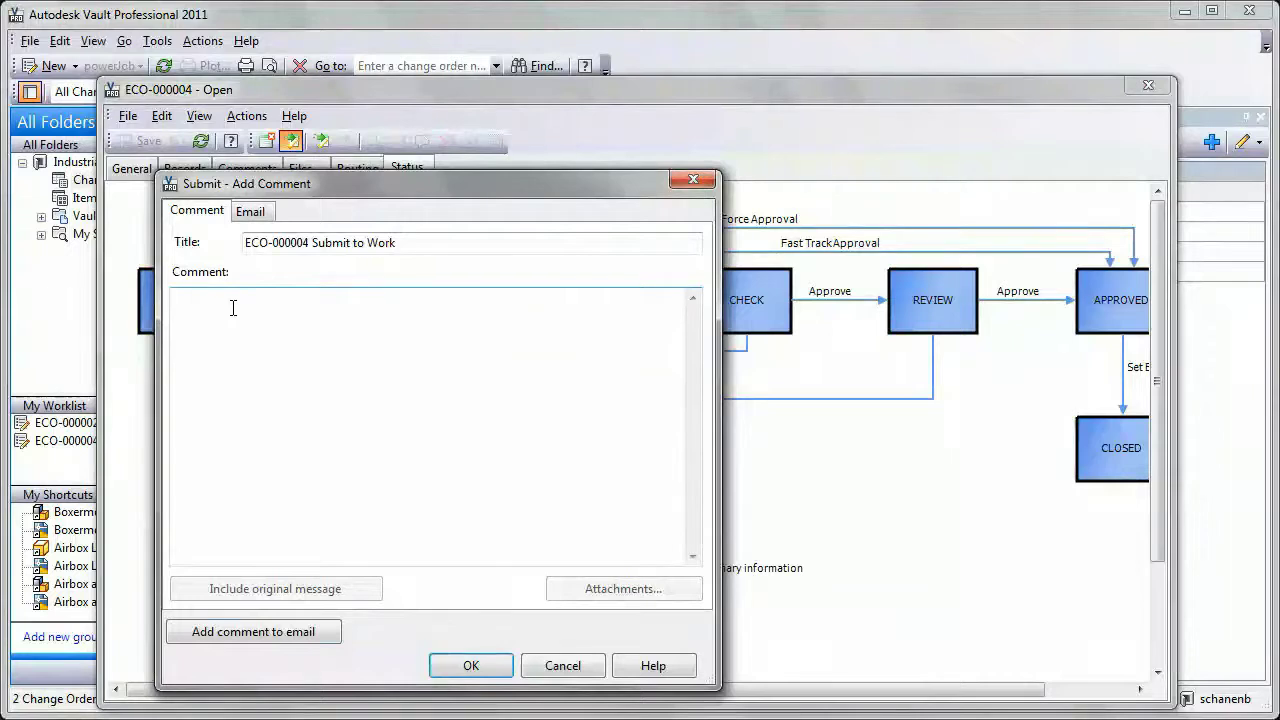
type("Checkout and modify airbox system")
left_click(470, 665)
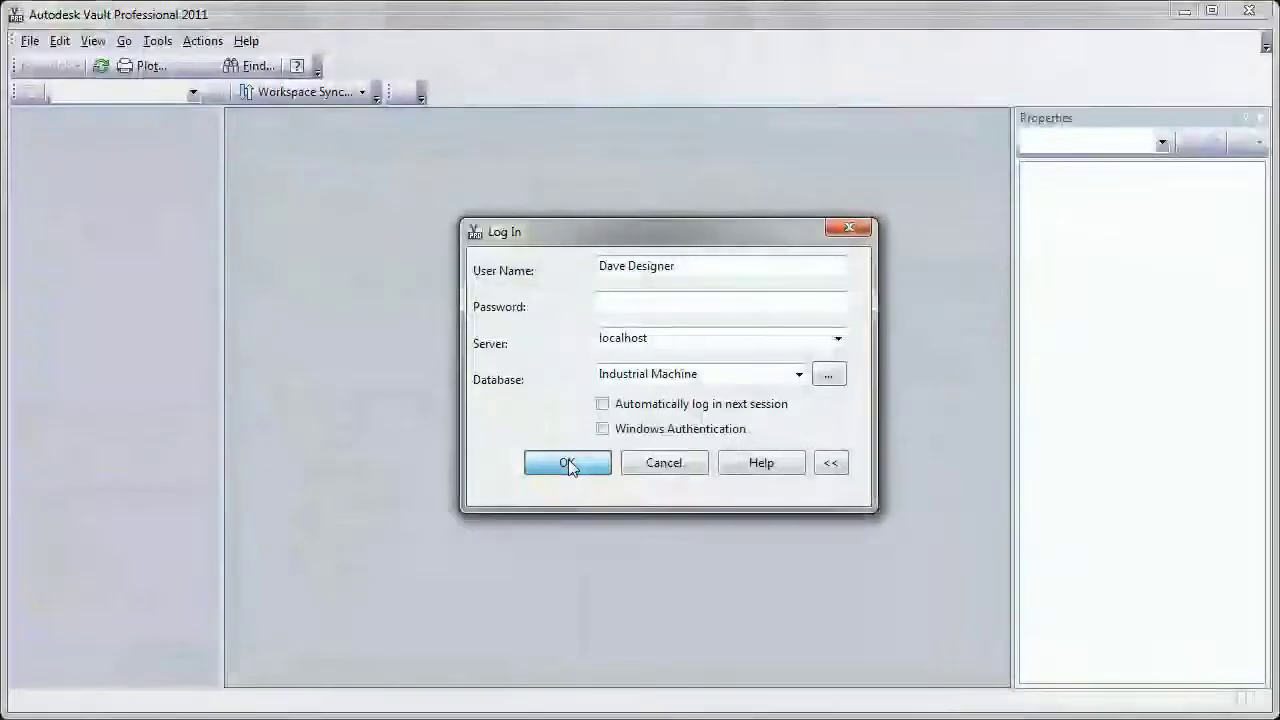
Step: Log in to the Industrial Machine database with the designer account, open ECO-000004 from the worklist and review its records and comments
left_click(568, 463)
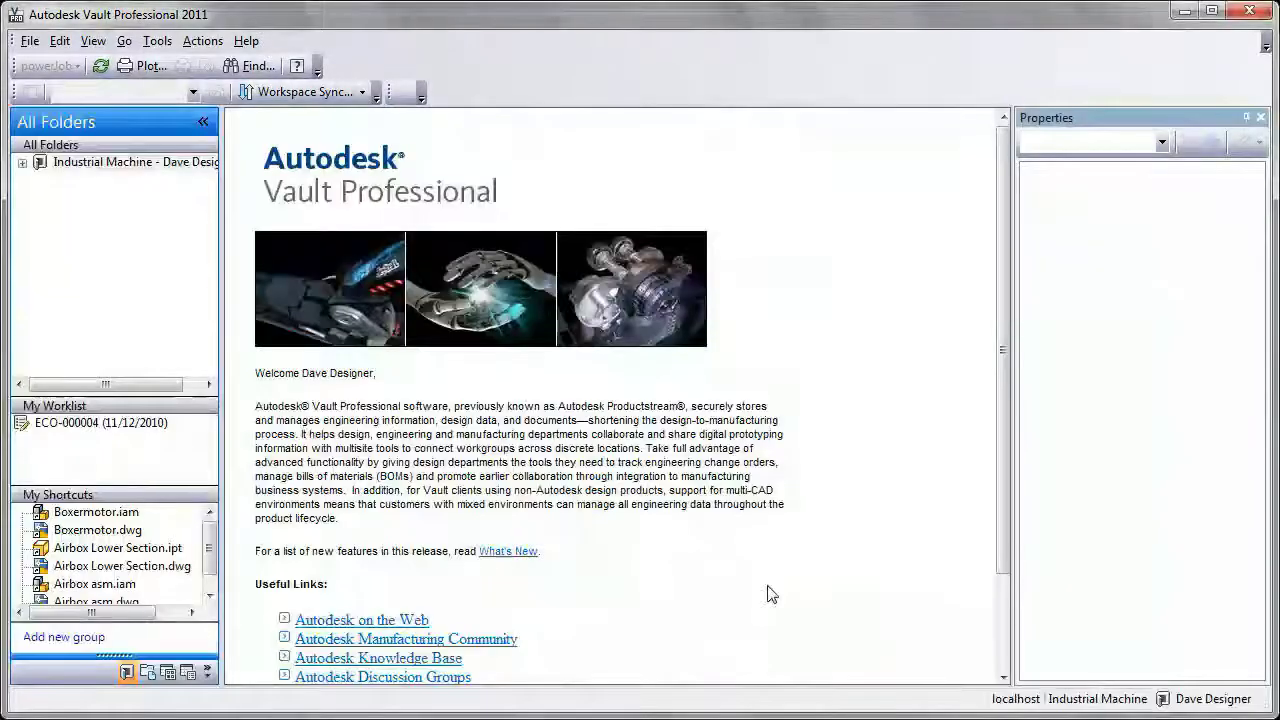
double_click(72, 424)
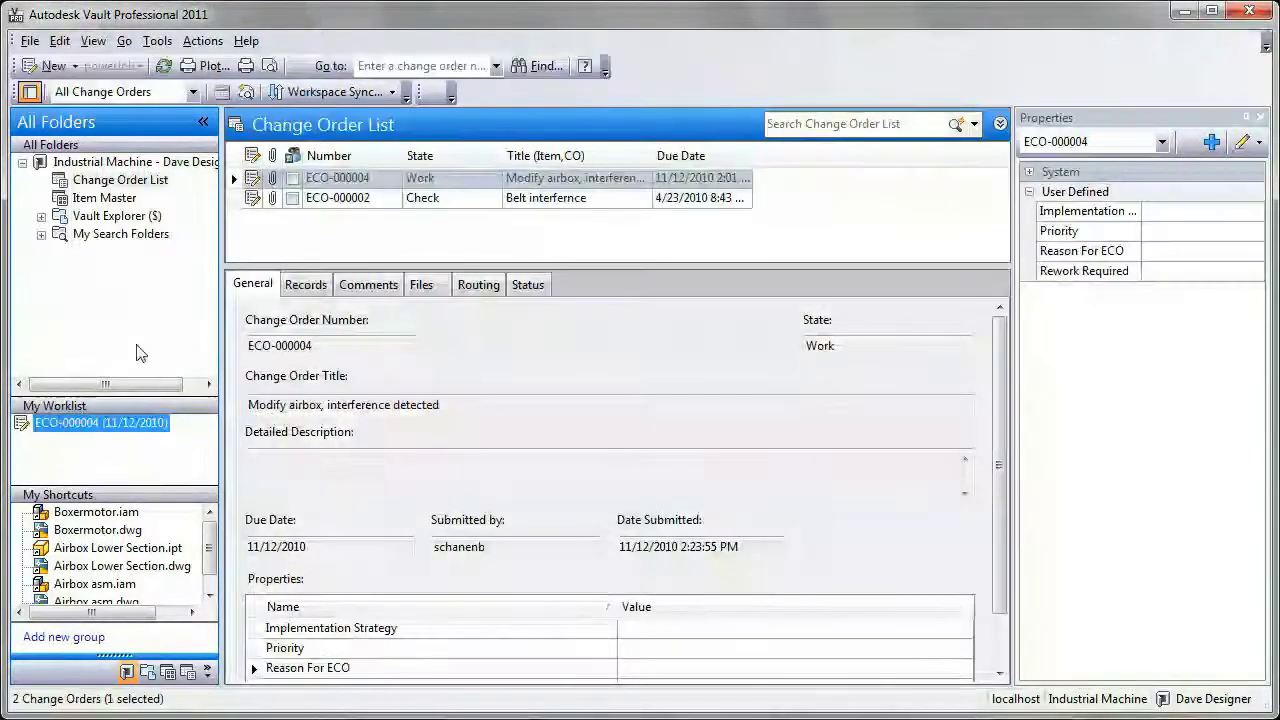
left_click(338, 180)
left_click(306, 285)
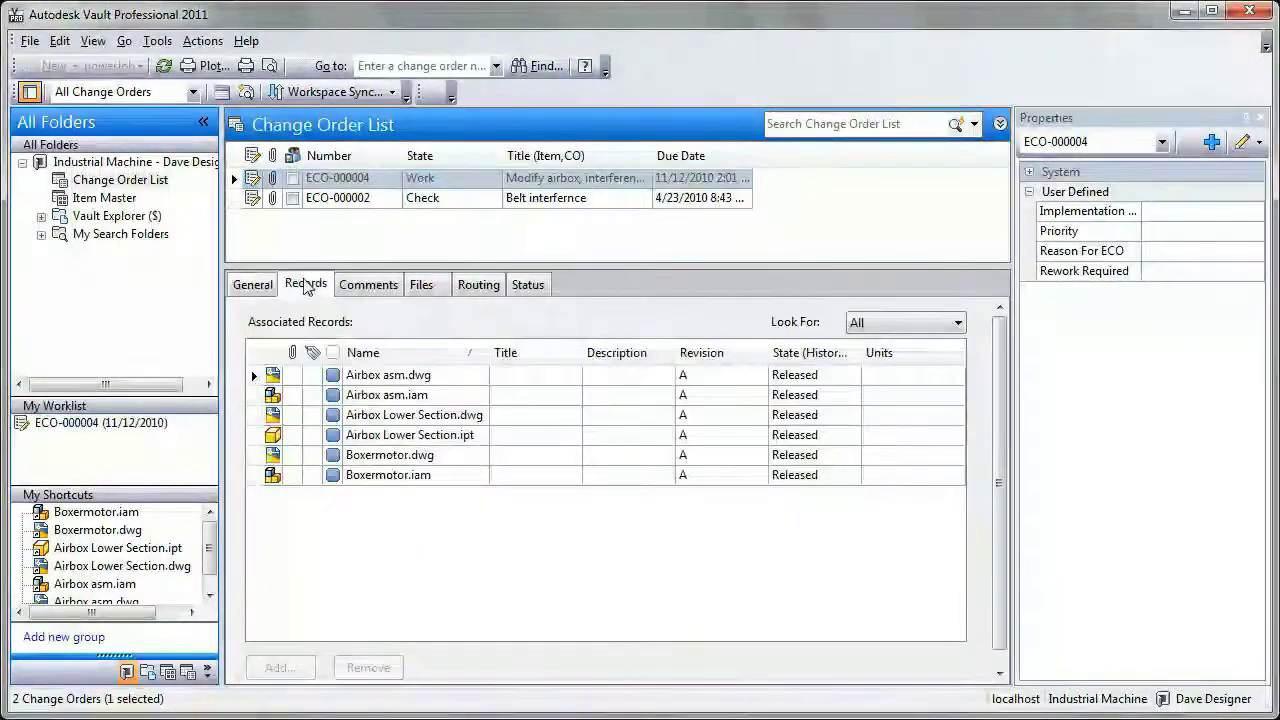
left_click(368, 285)
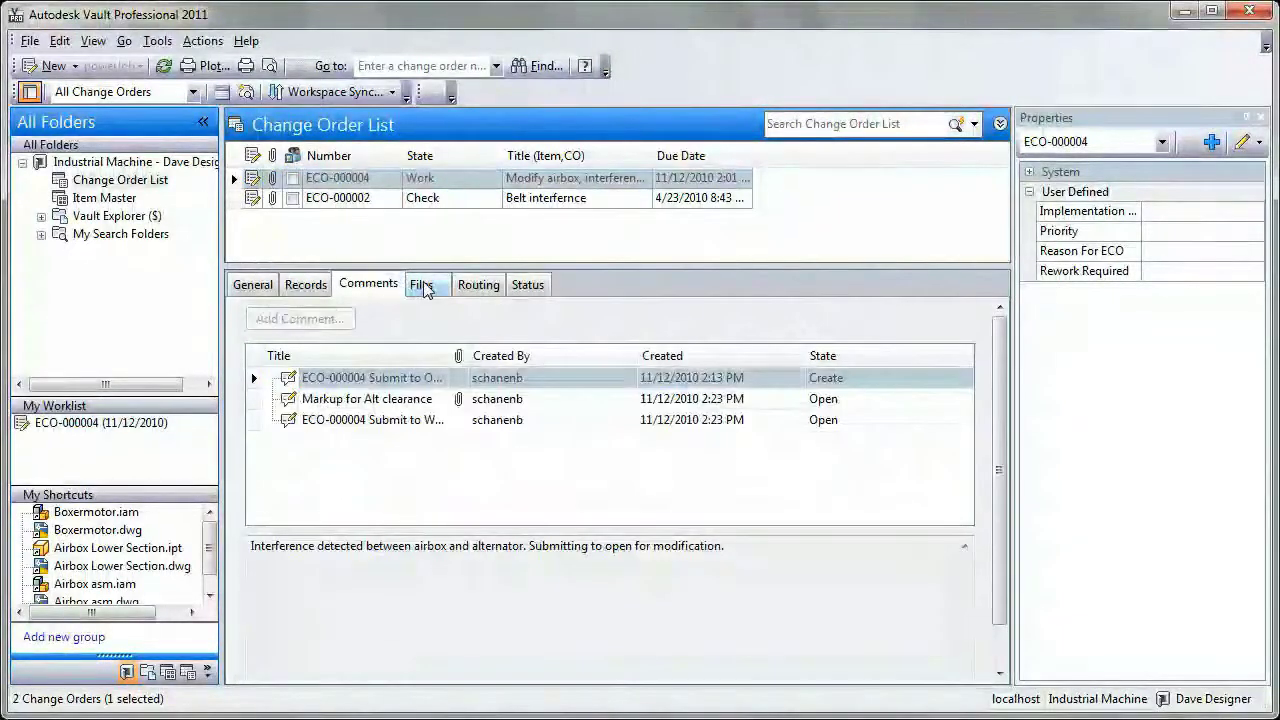
Step: Preview ECO-000004's two attached markup files and examine the revision cloud on the airbox drawing
left_click(421, 285)
left_click(368, 545)
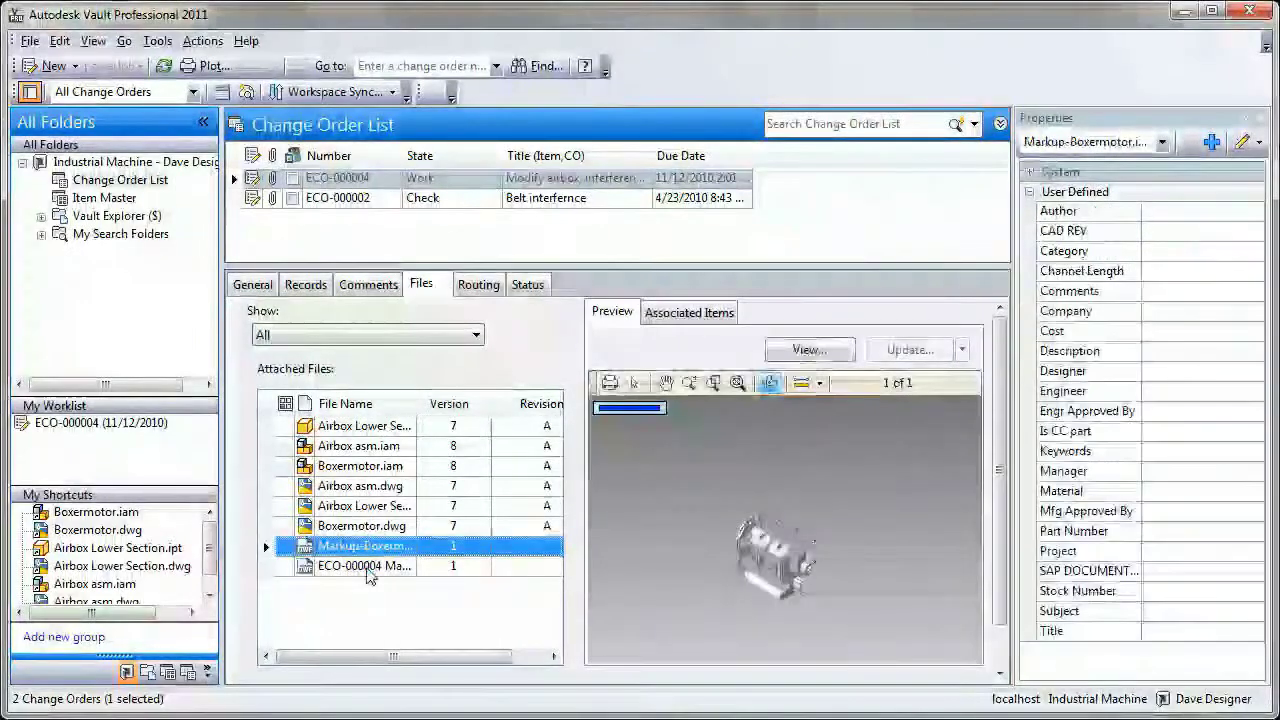
left_click(362, 566)
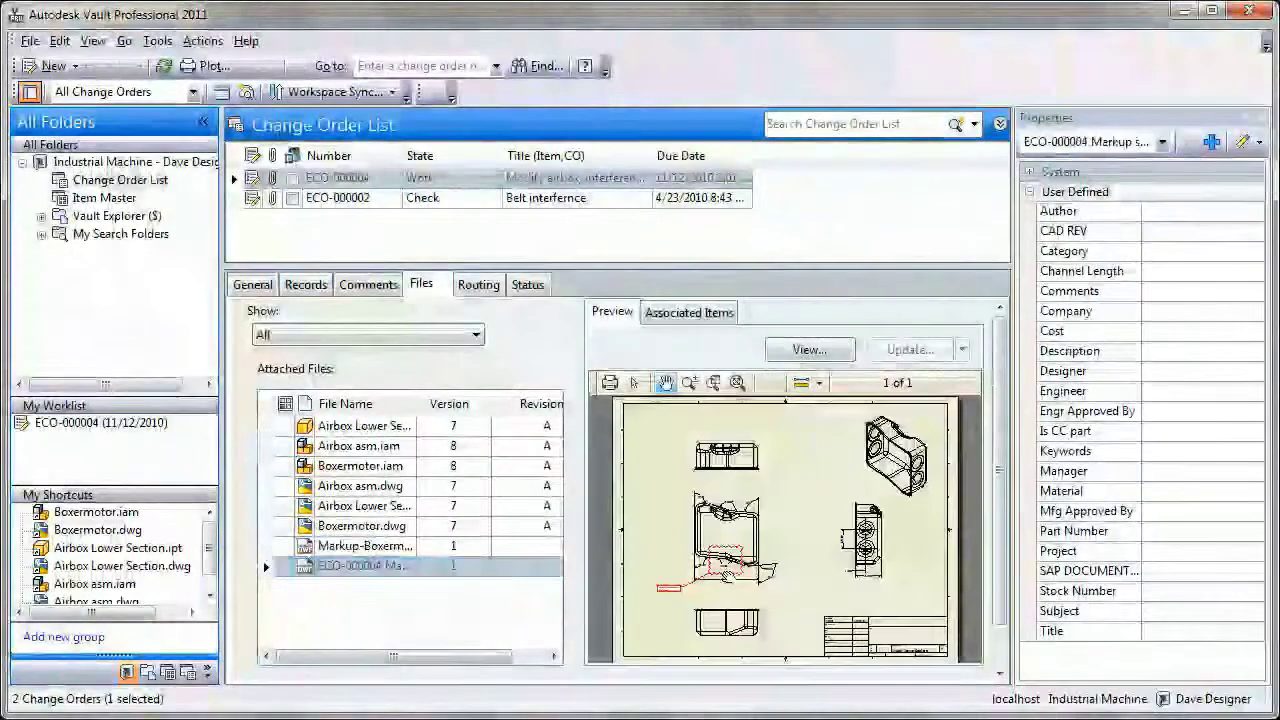
scroll(722, 560, "up", 3)
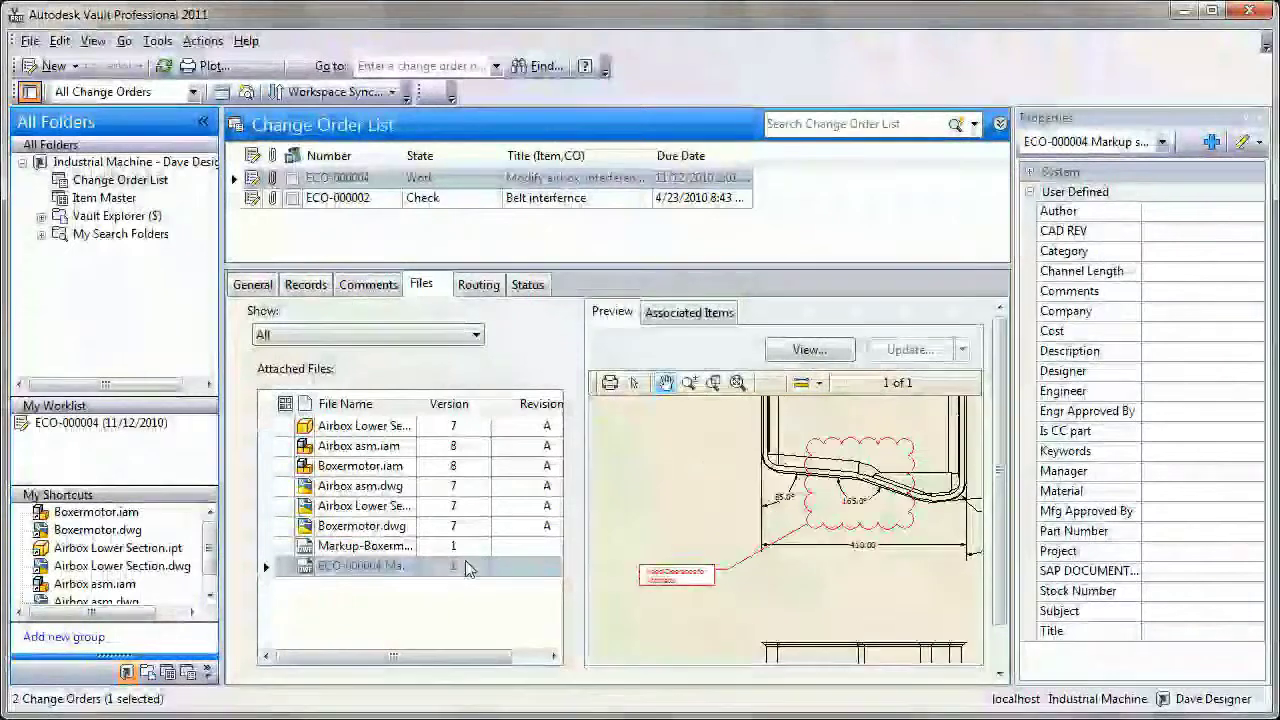
left_click(375, 566)
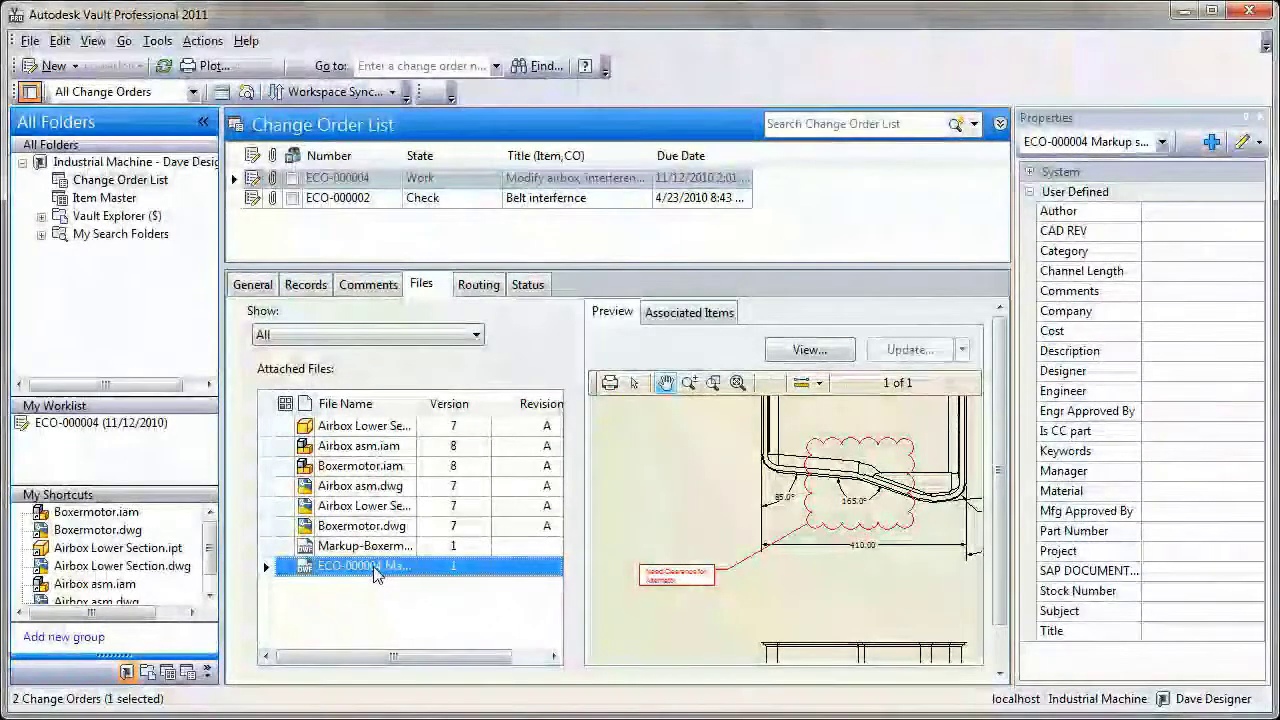
Step: Go to the vault folder holding the ECO-000004 markup DWF and check that file out
right_click(373, 568)
left_click(432, 626)
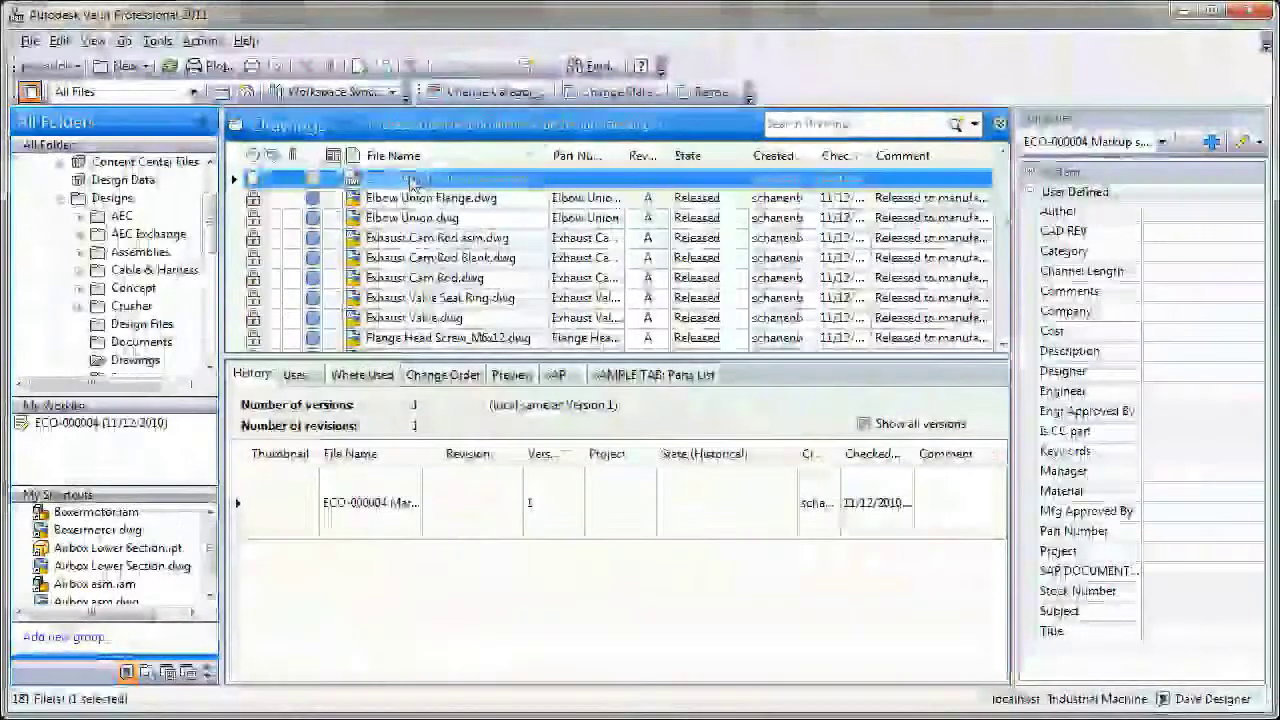
right_click(412, 179)
left_click(460, 332)
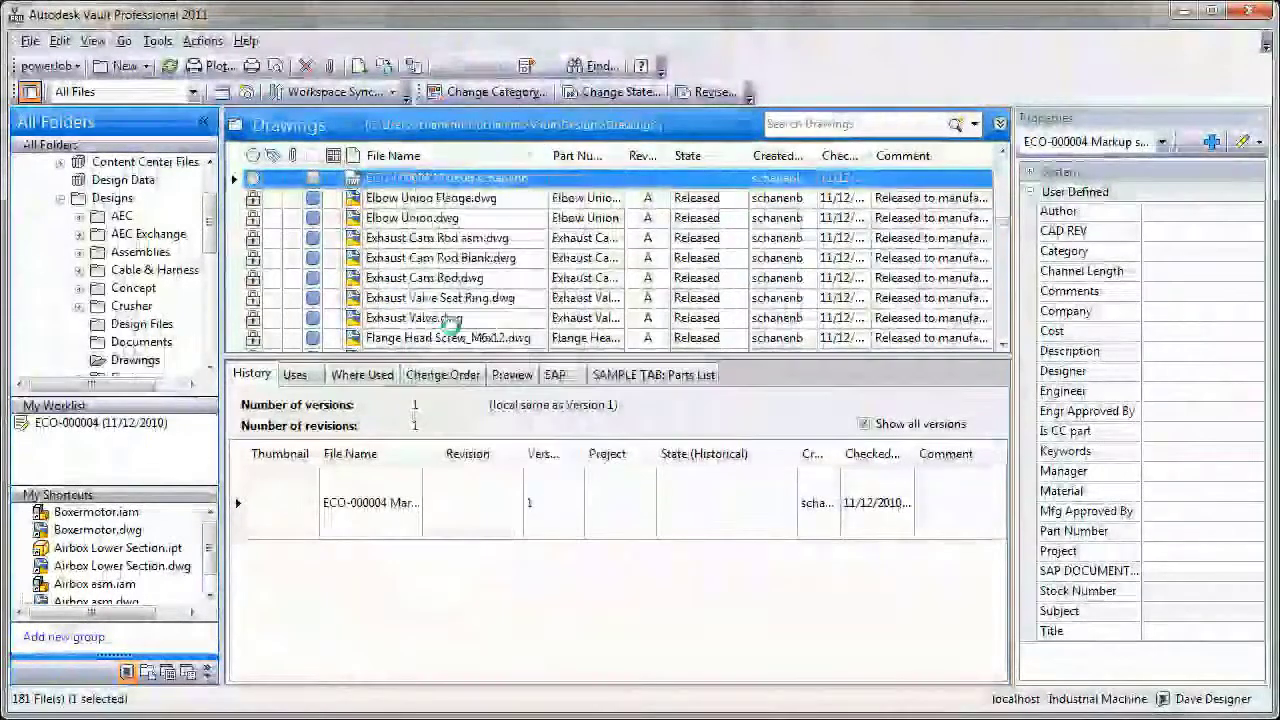
left_click(301, 270)
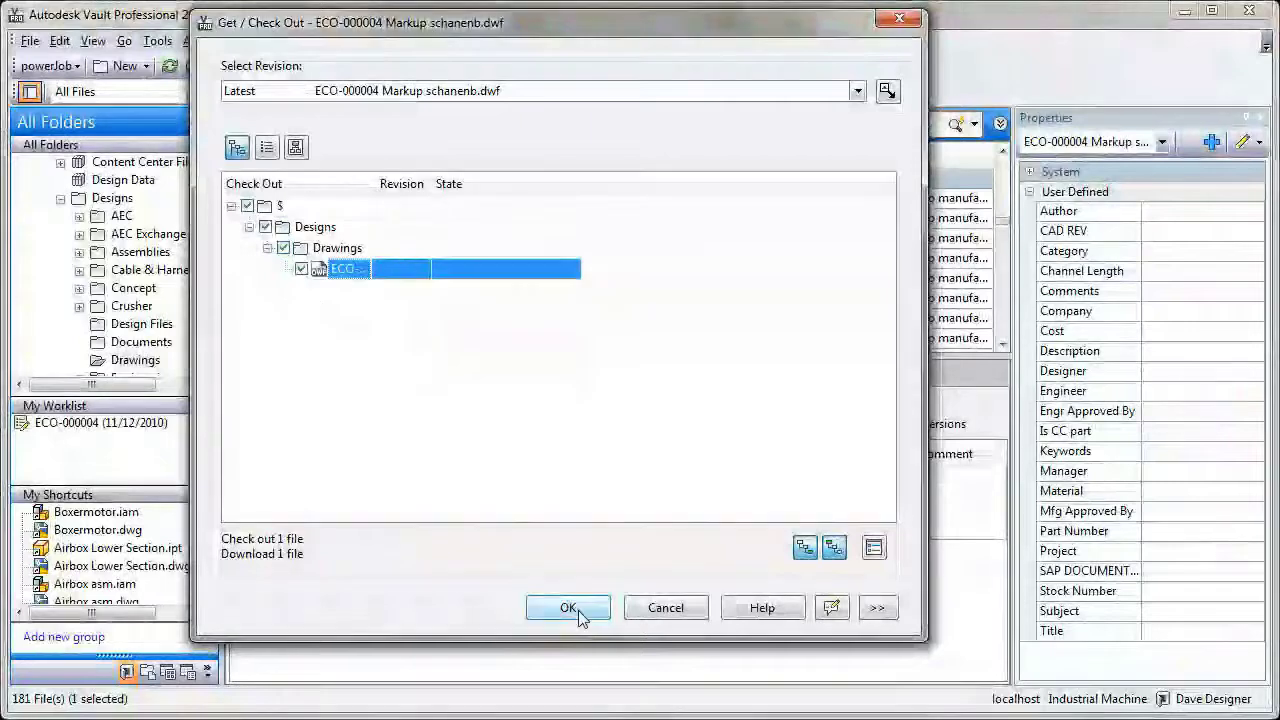
left_click(568, 608)
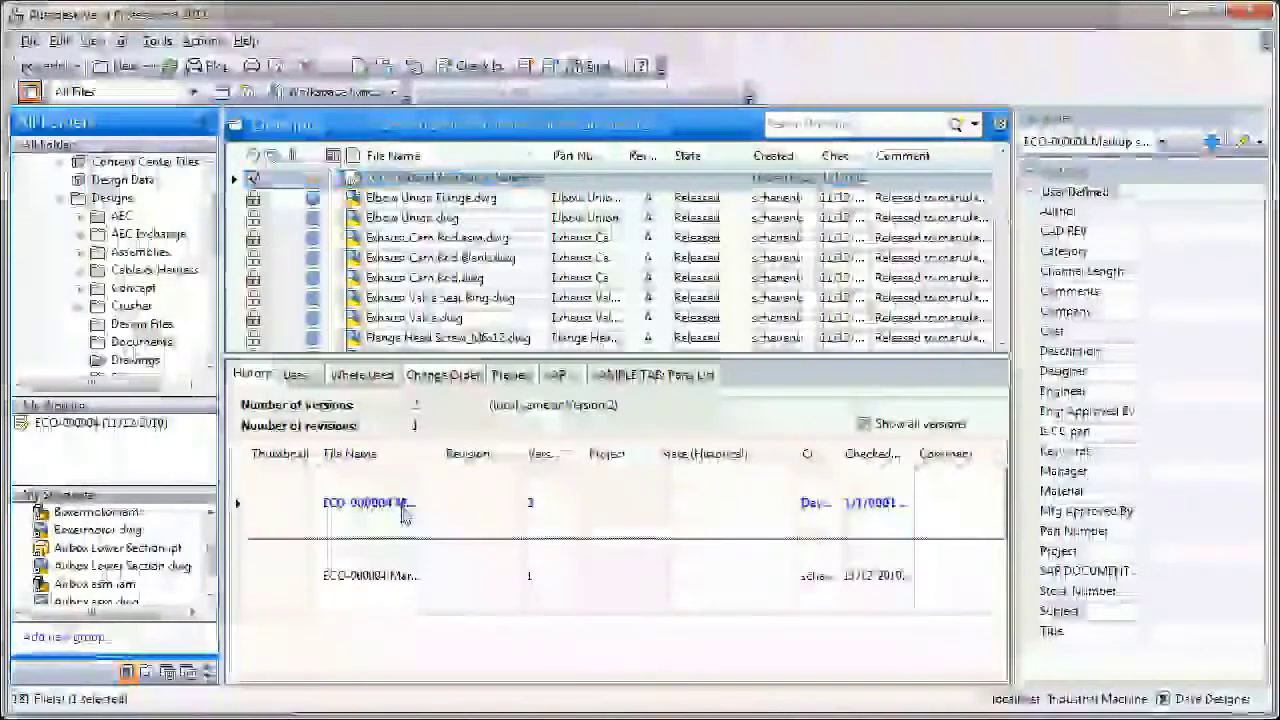
Step: Load the ECO-000004 markup over the Airbox Lower Section drawing in Inventor and display the files' vault status
left_click(400, 506)
left_click(922, 628)
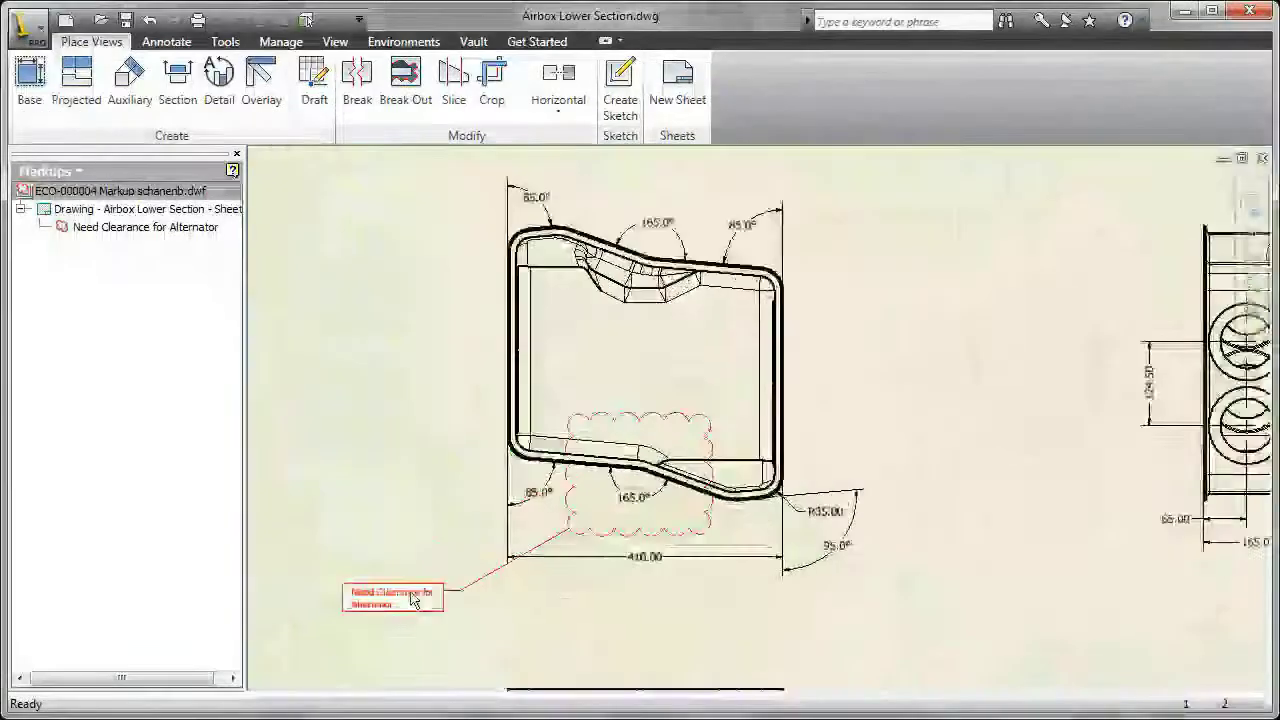
left_click(60, 171)
left_click(50, 206)
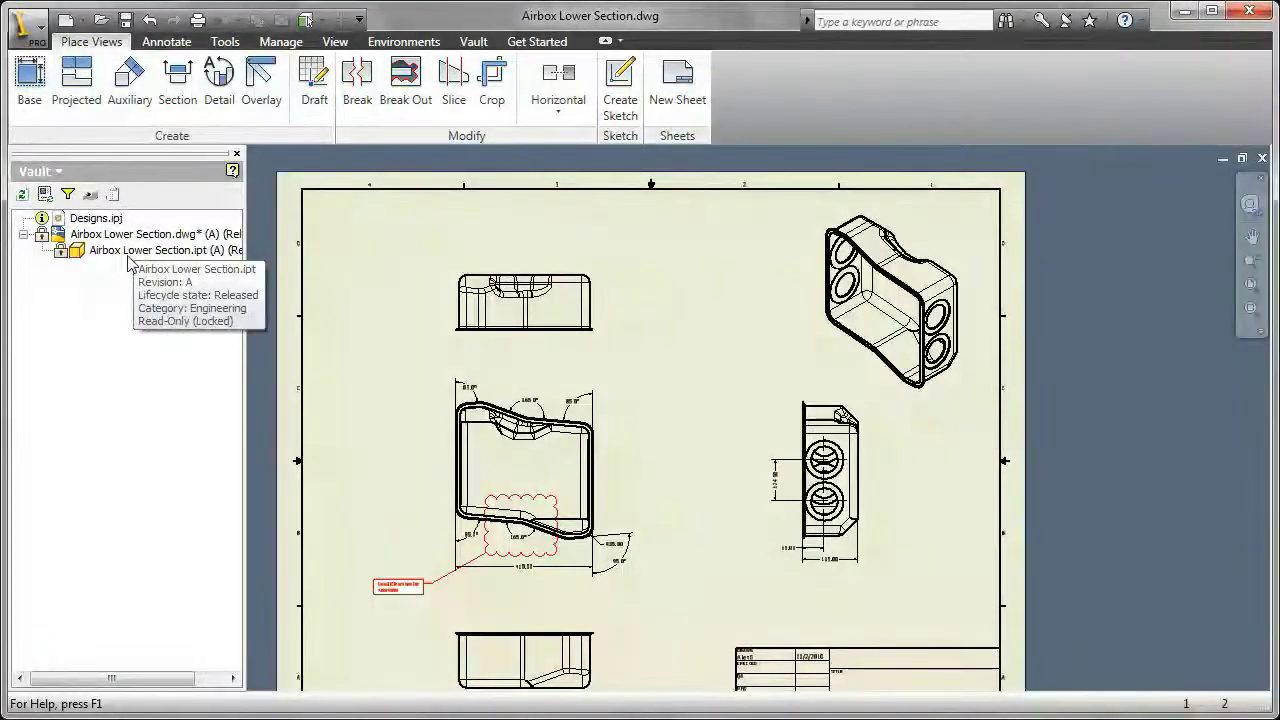
Step: Open released revision A of Boxermotor.iam from the vault
key("ctrl+o")
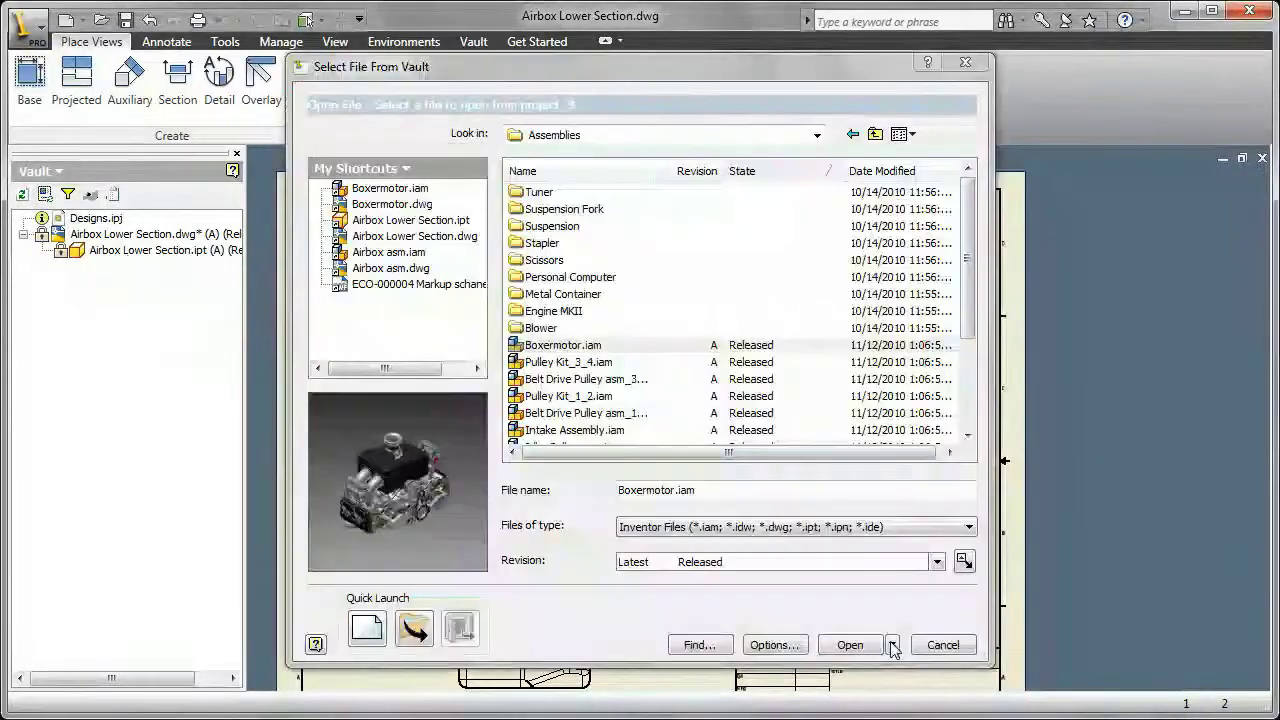
left_click(740, 562)
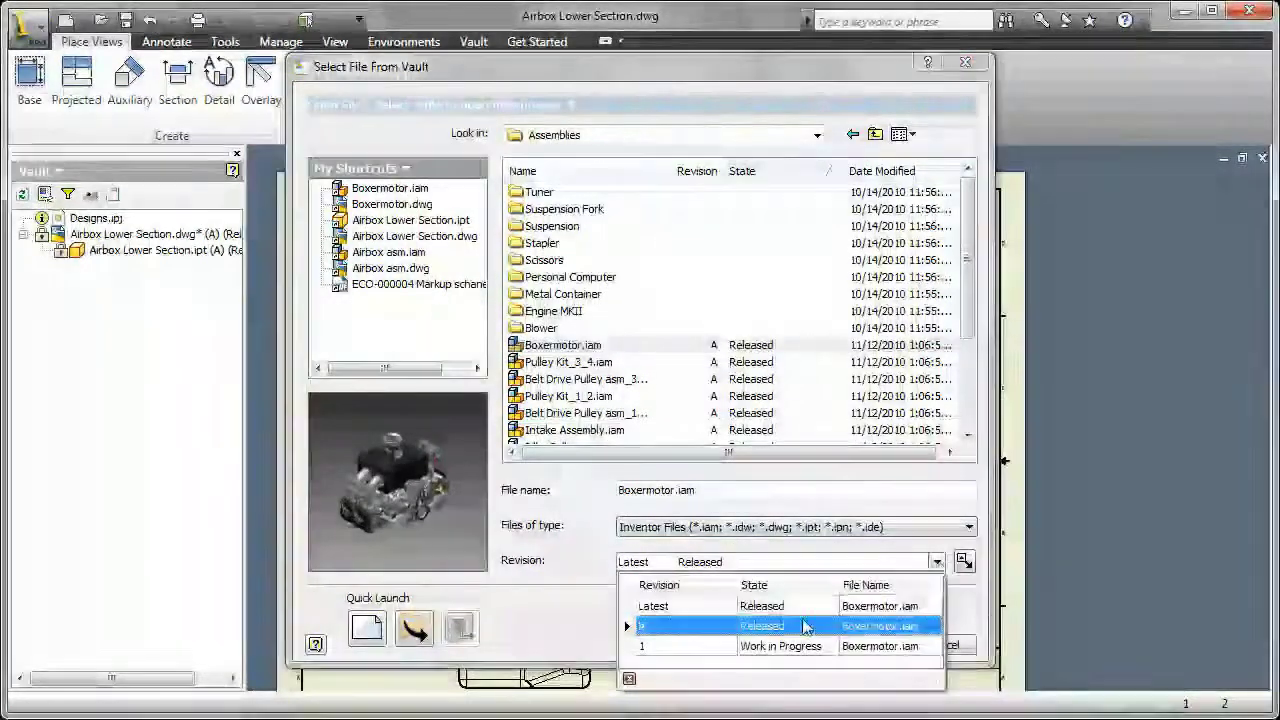
left_click(806, 626)
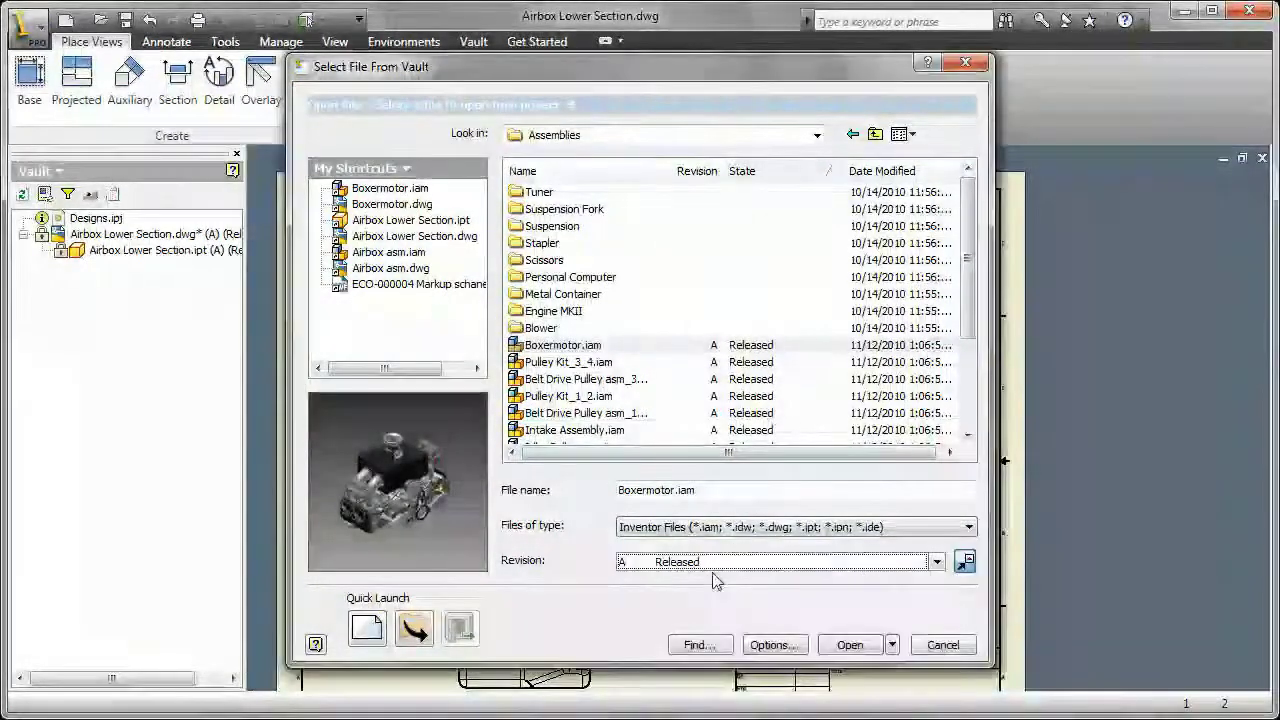
left_click(848, 645)
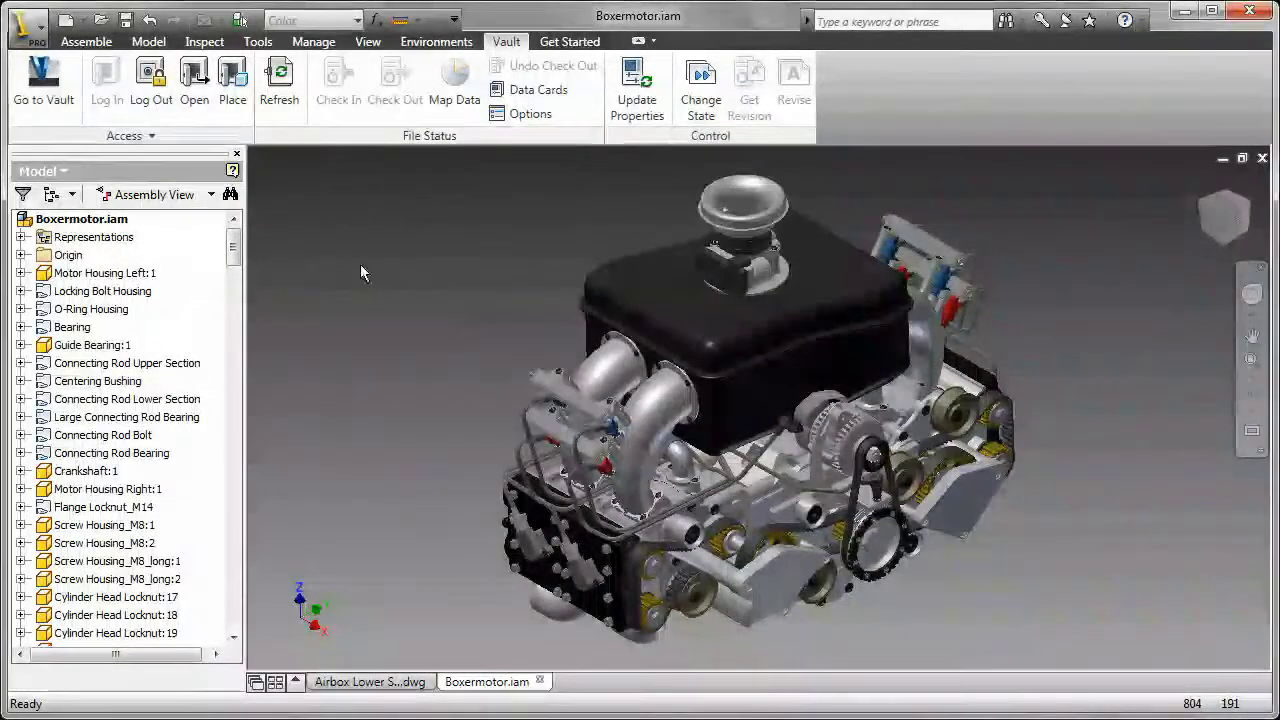
Step: Generate a mapped data report for the Boxermotor assembly using the template Vault Professional 2011 In-CAD.rdlc
left_click(455, 97)
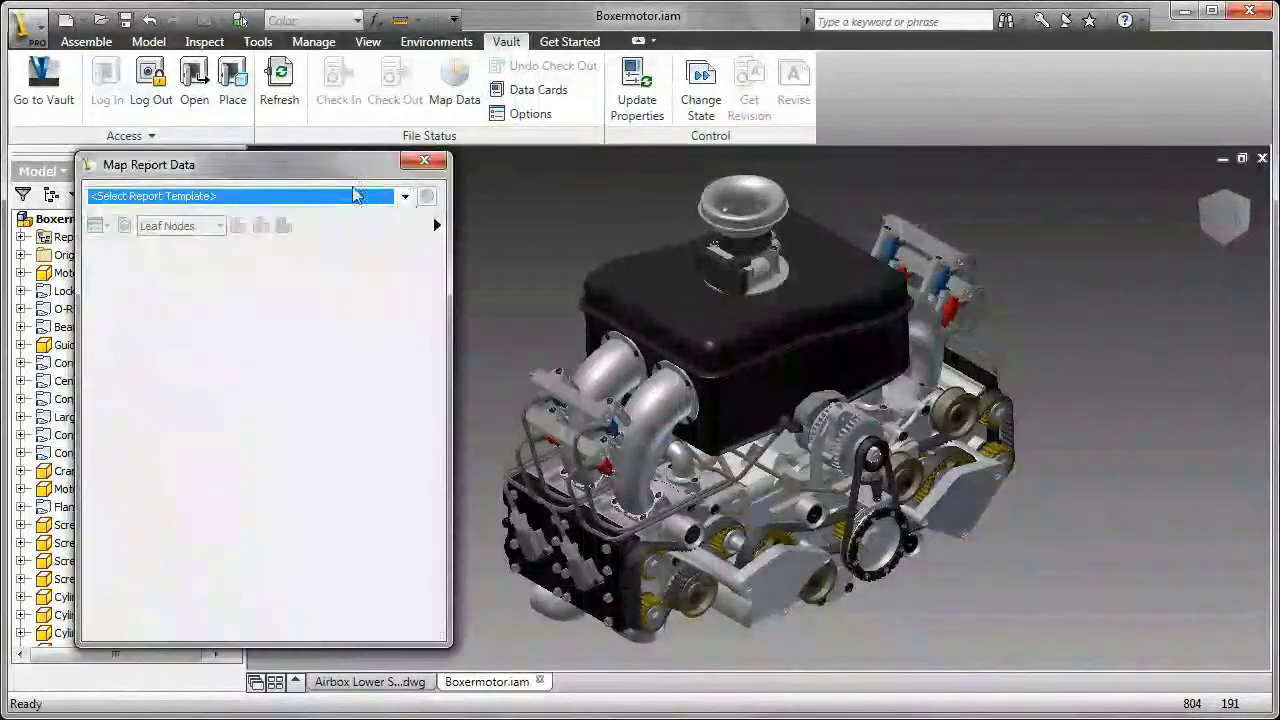
left_click(395, 197)
left_click(281, 217)
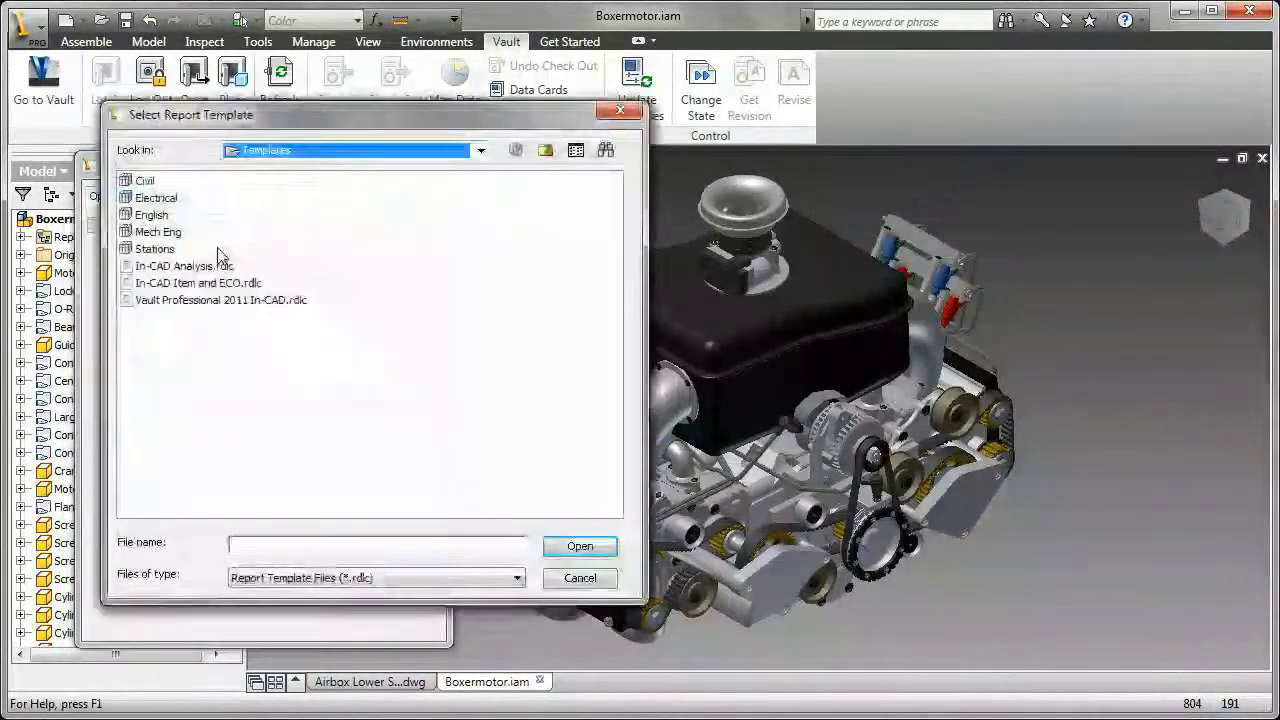
left_click(220, 303)
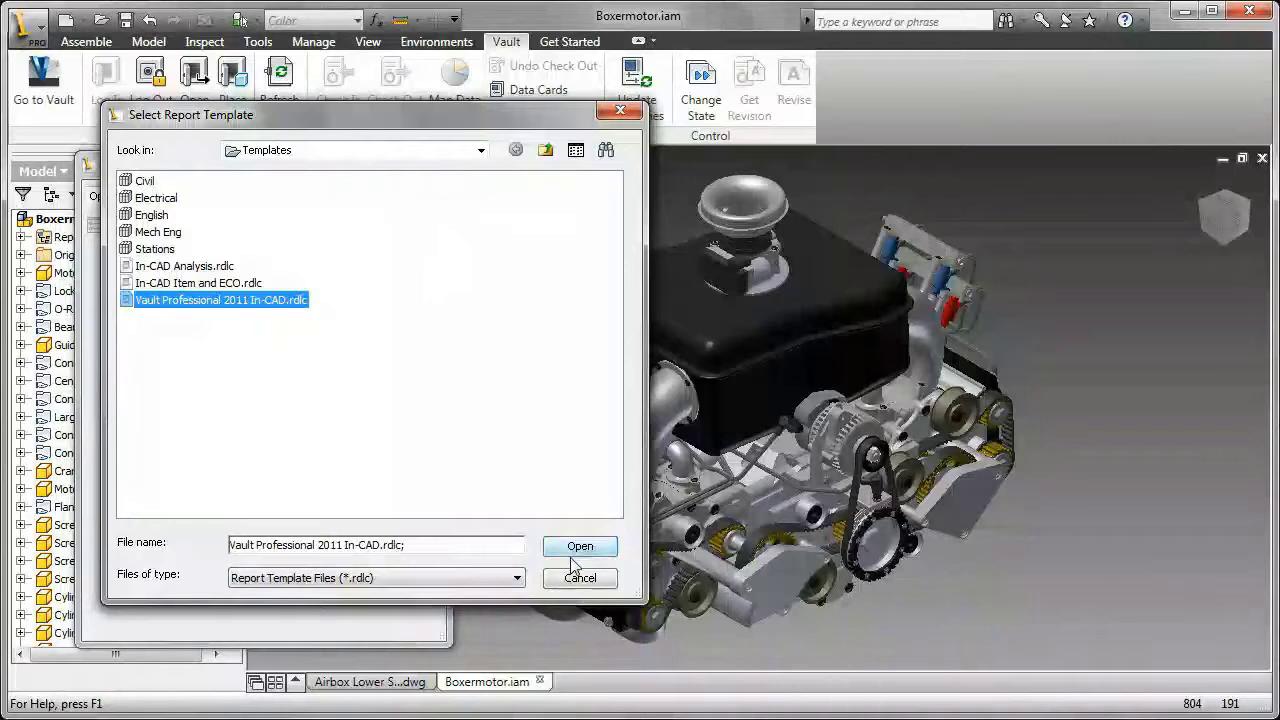
left_click(577, 546)
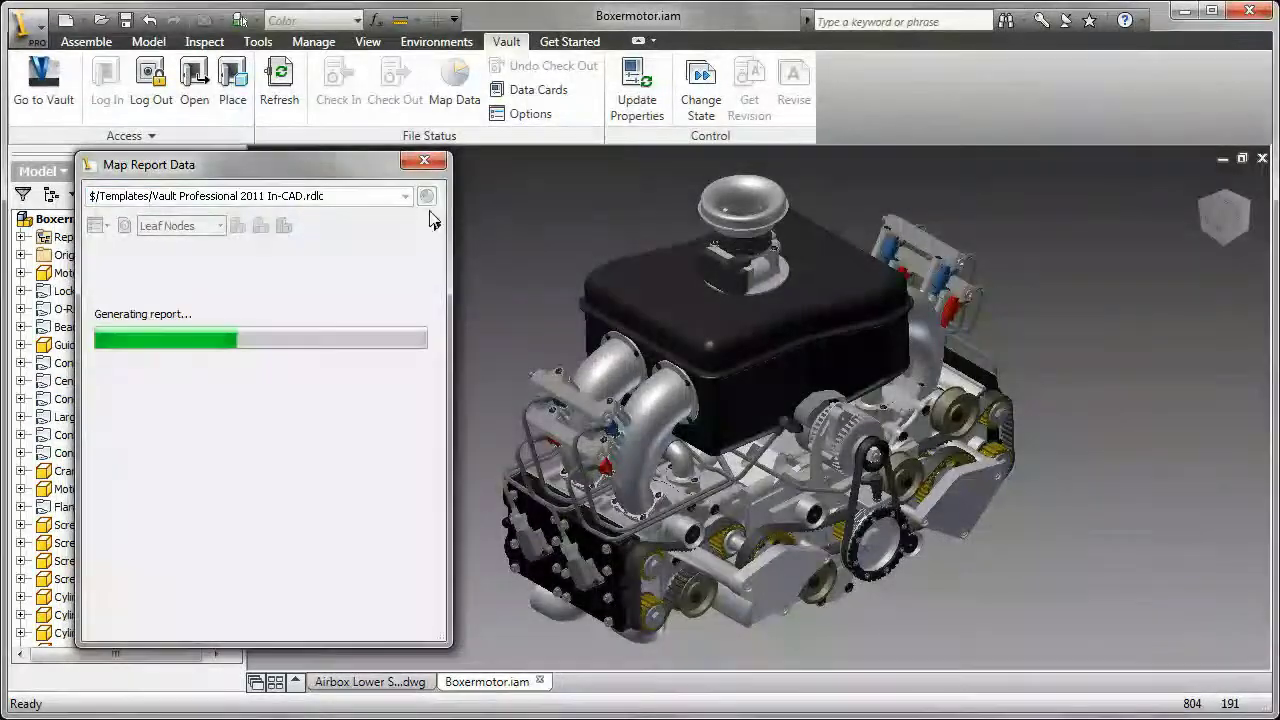
Step: Chart the report by Controlled_By_Change_Order, apply the chart colors to the engine model and hide the components in the False group
right_click(436, 230)
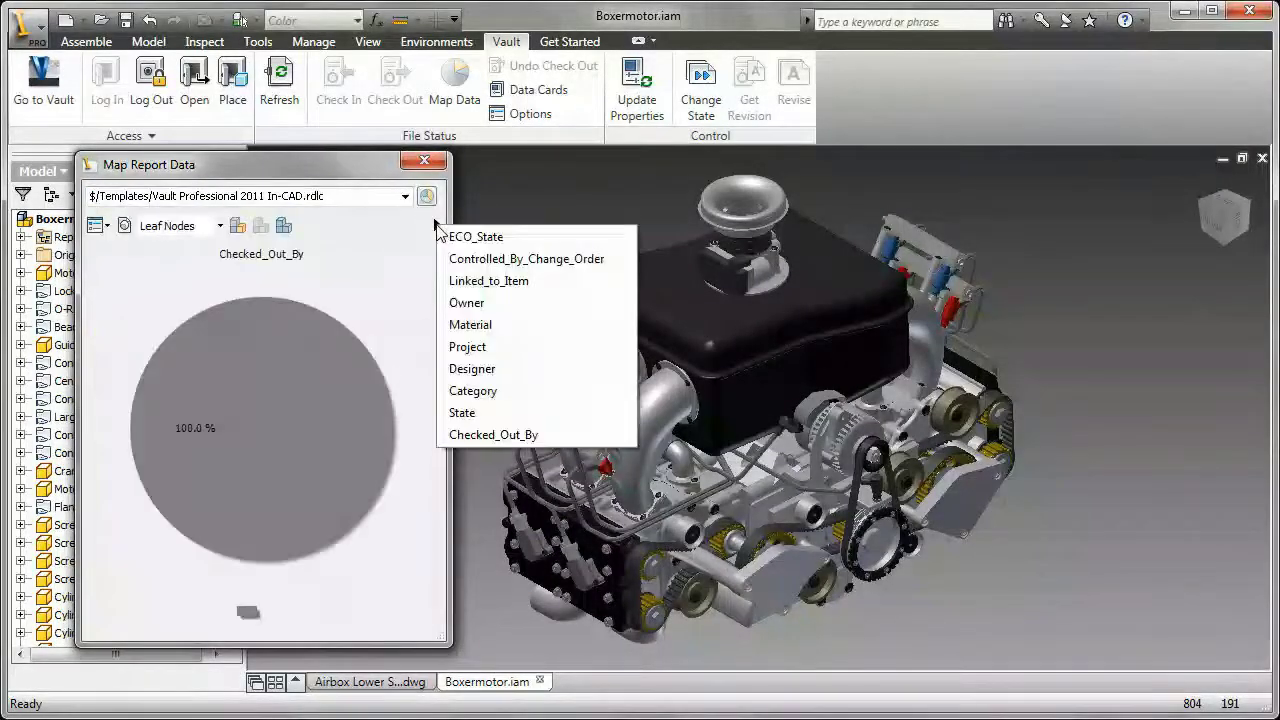
left_click(533, 262)
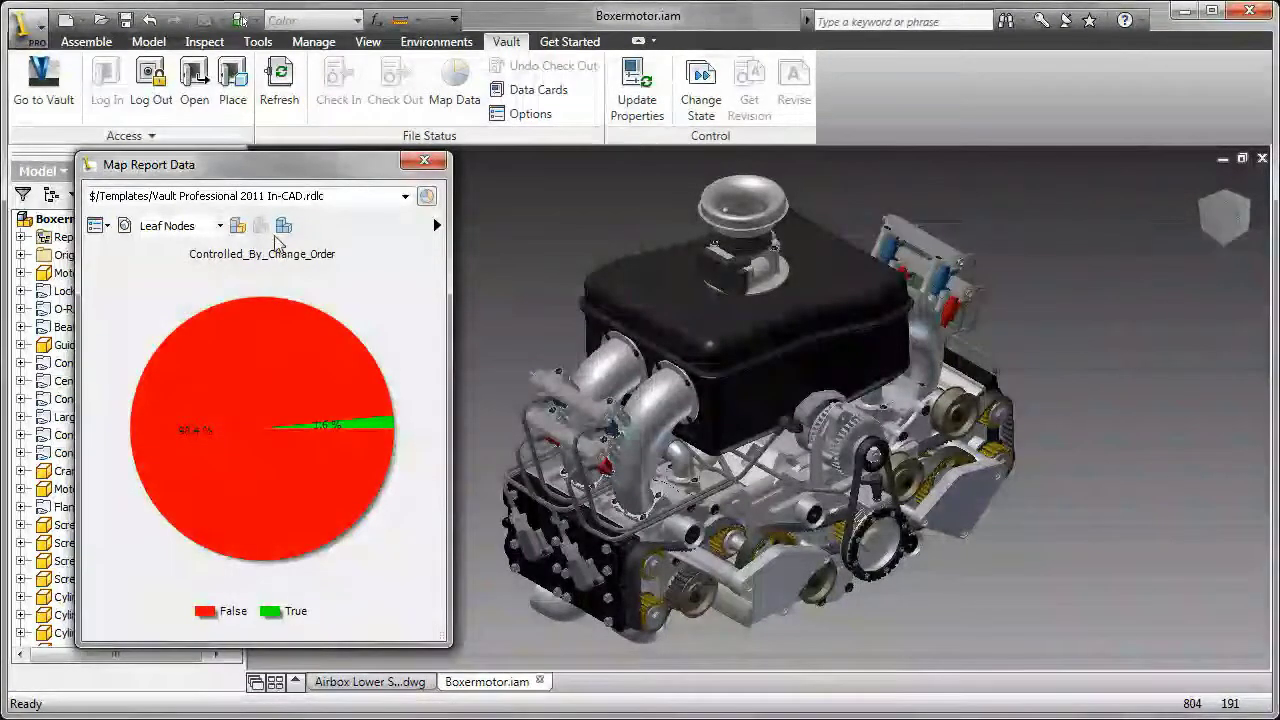
left_click(238, 227)
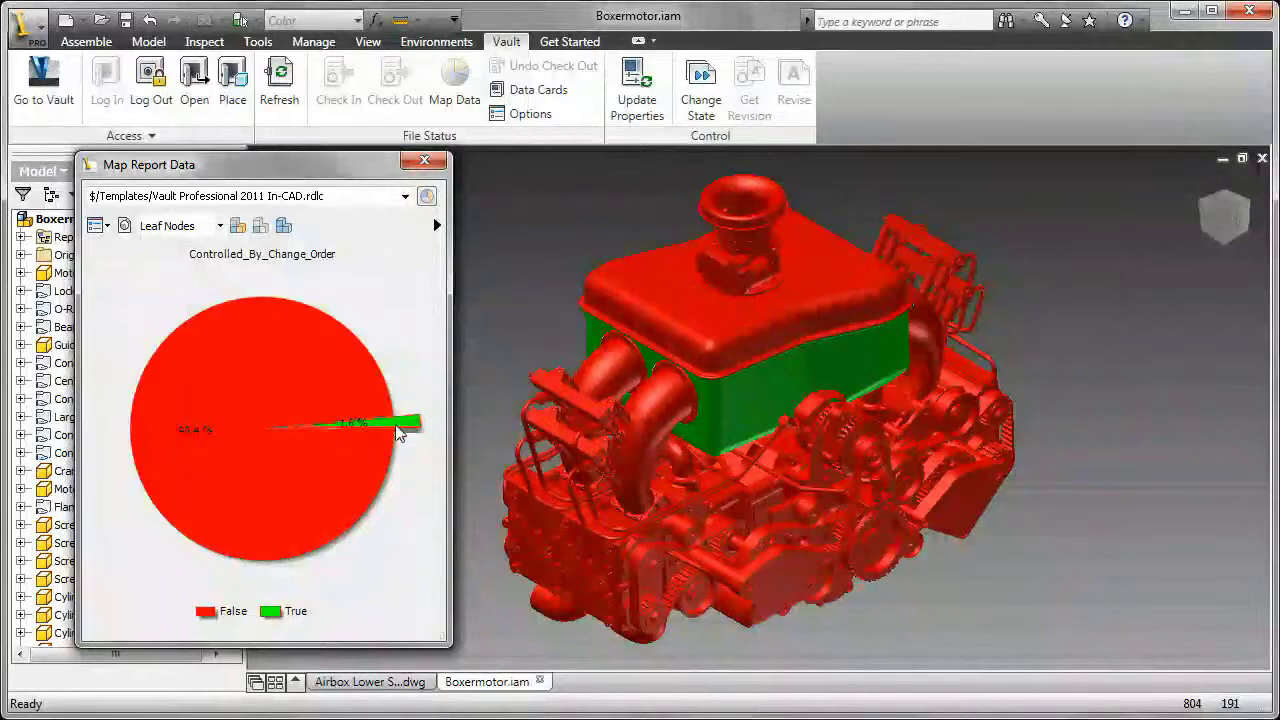
right_click(404, 428)
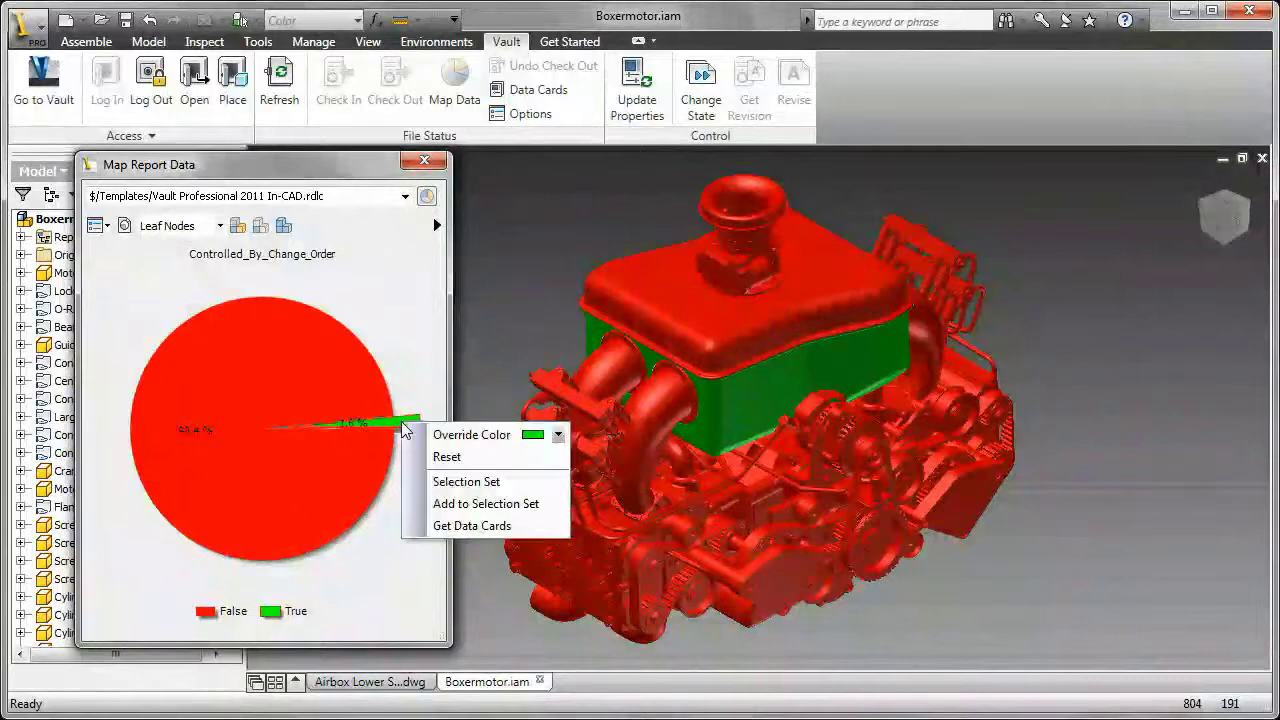
left_click(259, 226)
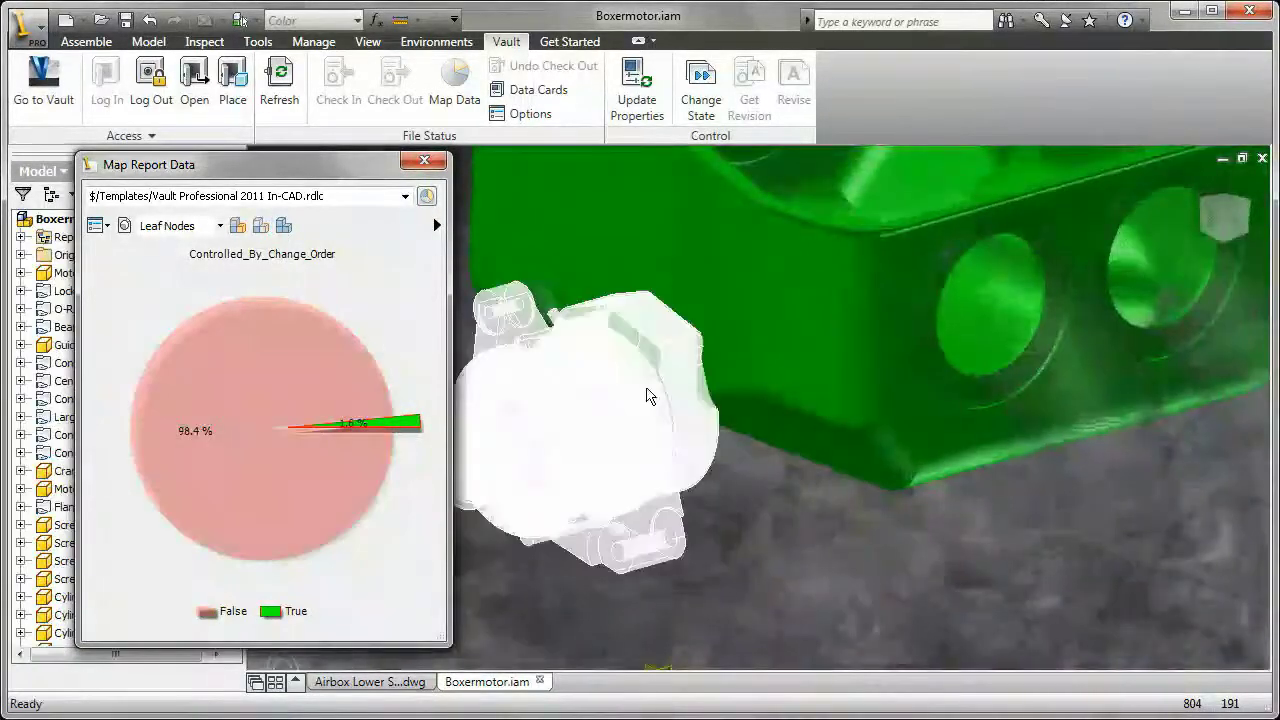
Step: Select the components in the chart's True group, change their state to Work in Progress with the comment "Available for editing" and close the report
right_click(408, 428)
left_click(455, 477)
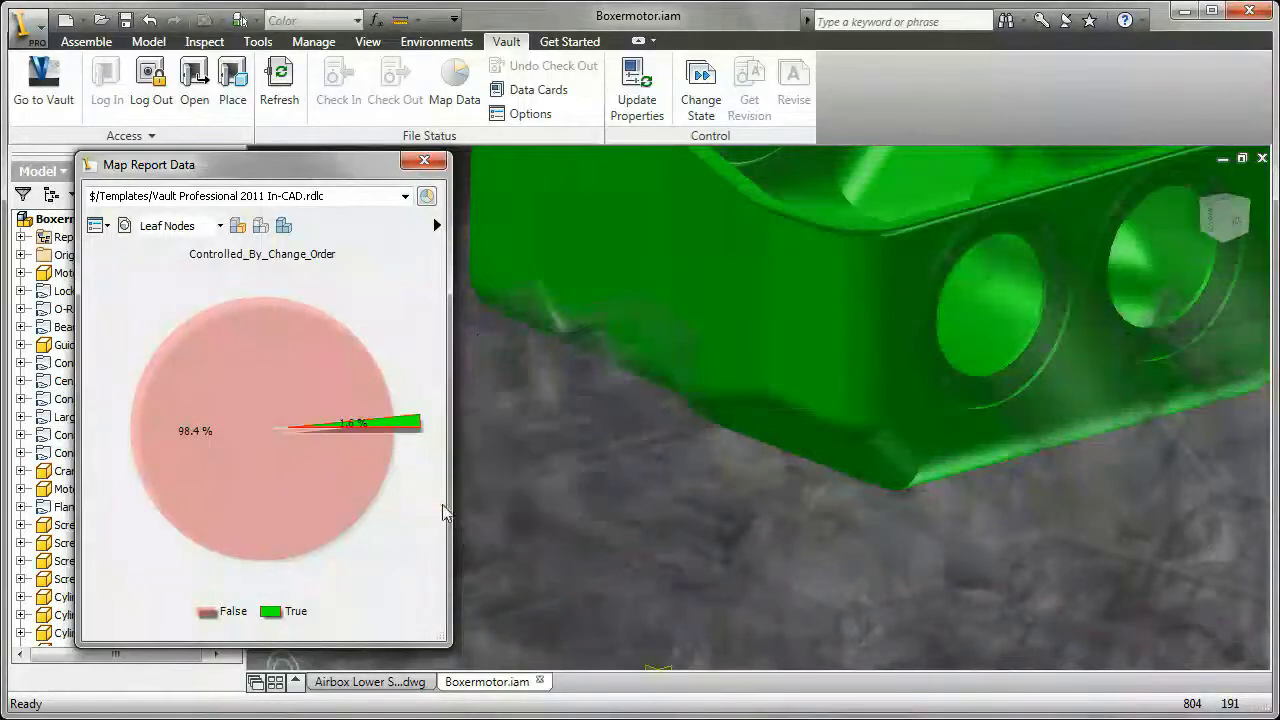
right_click(871, 198)
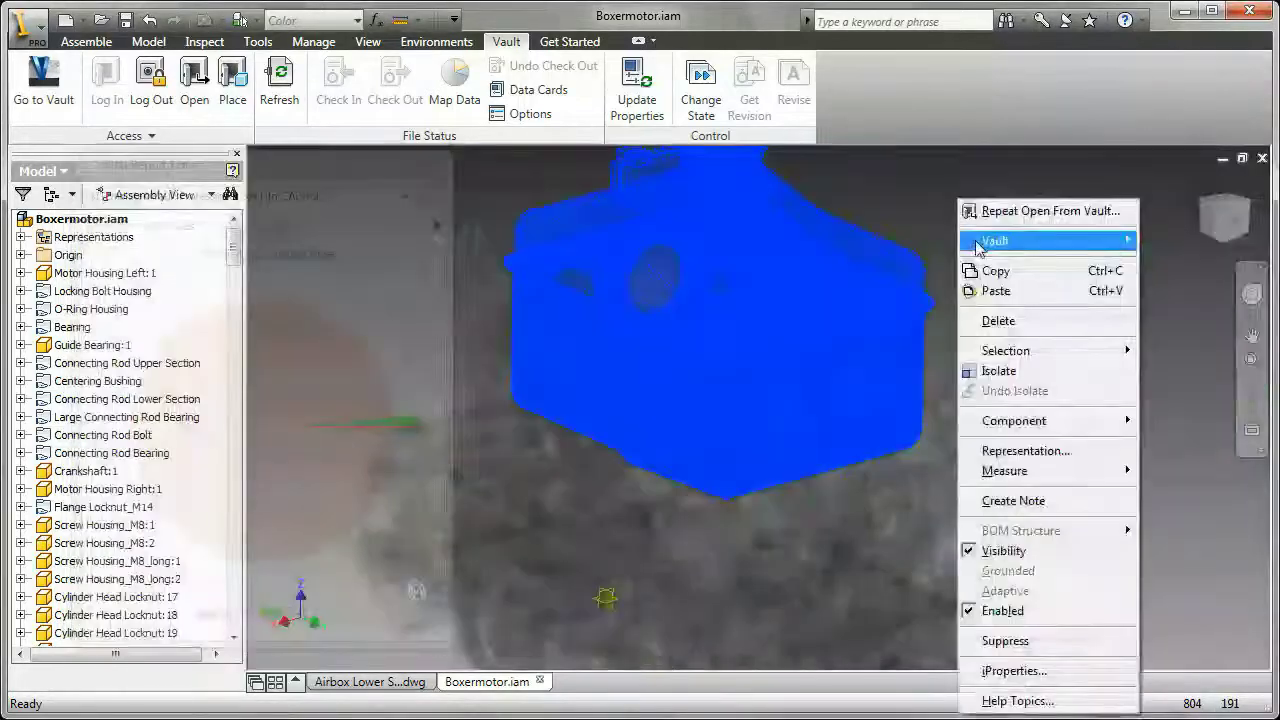
mouse_move(975, 243)
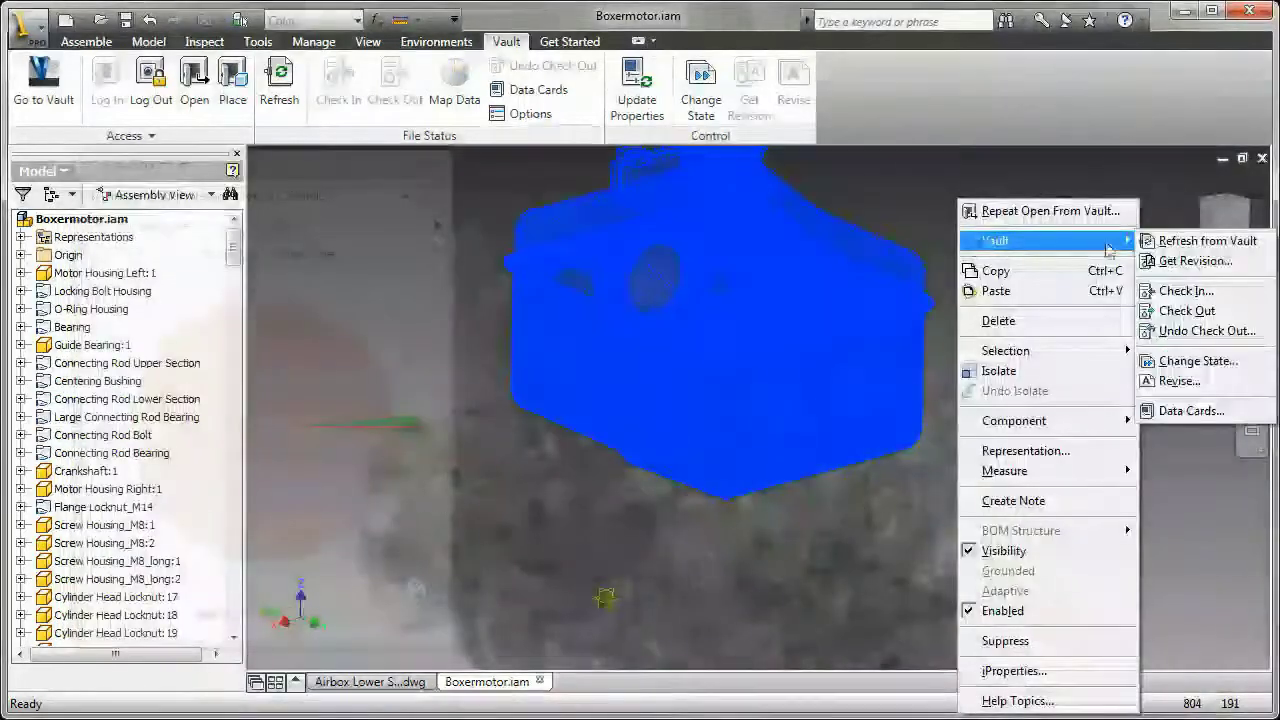
left_click(1157, 360)
left_click(308, 271)
type("Available for editing")
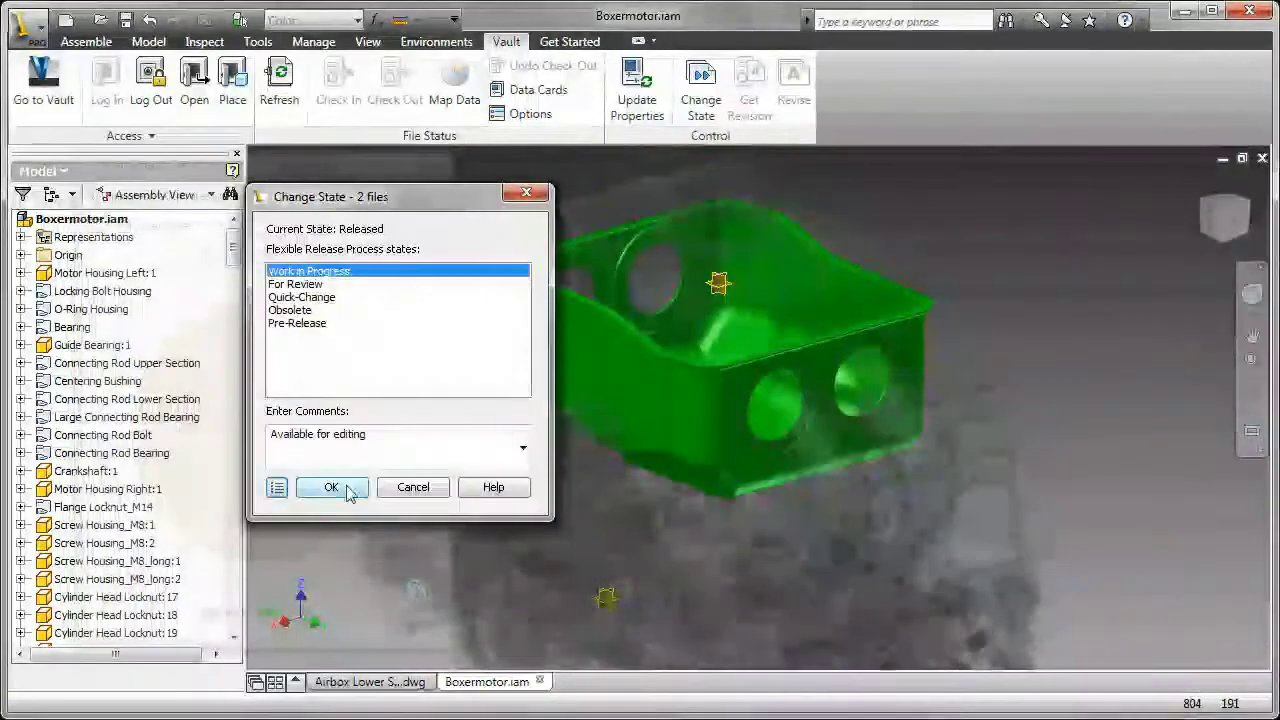
left_click(333, 488)
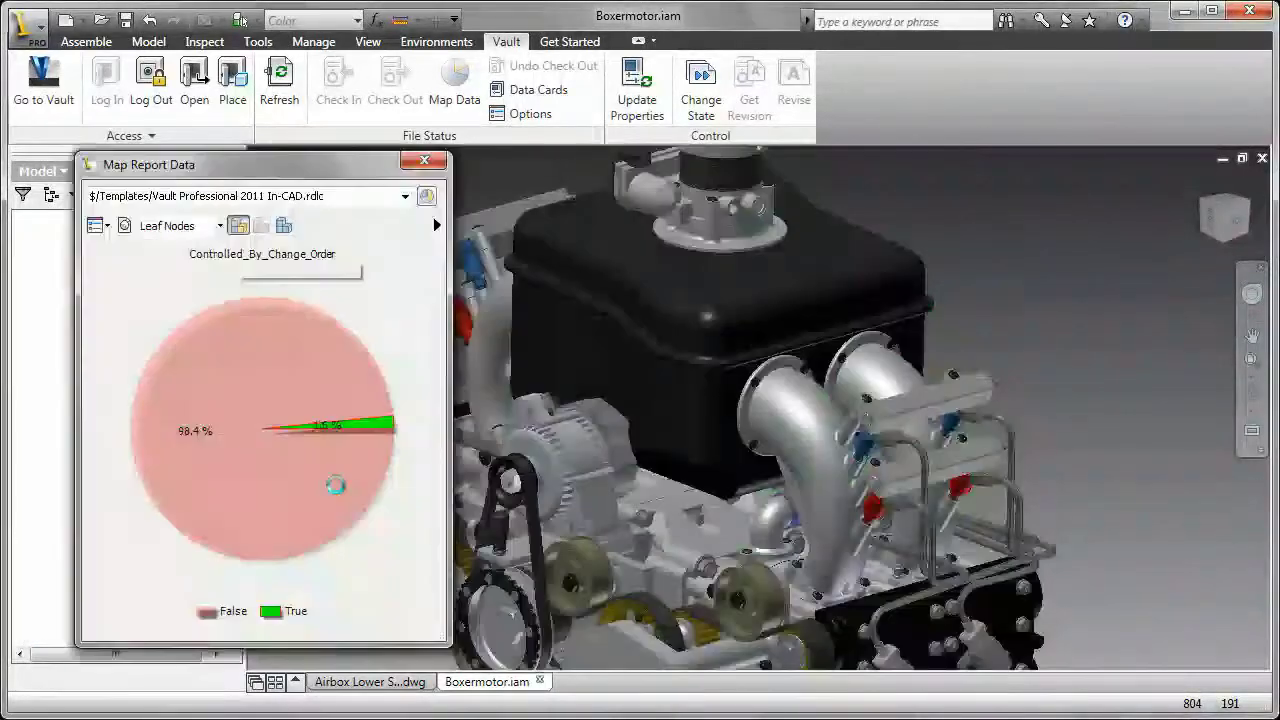
left_click(424, 160)
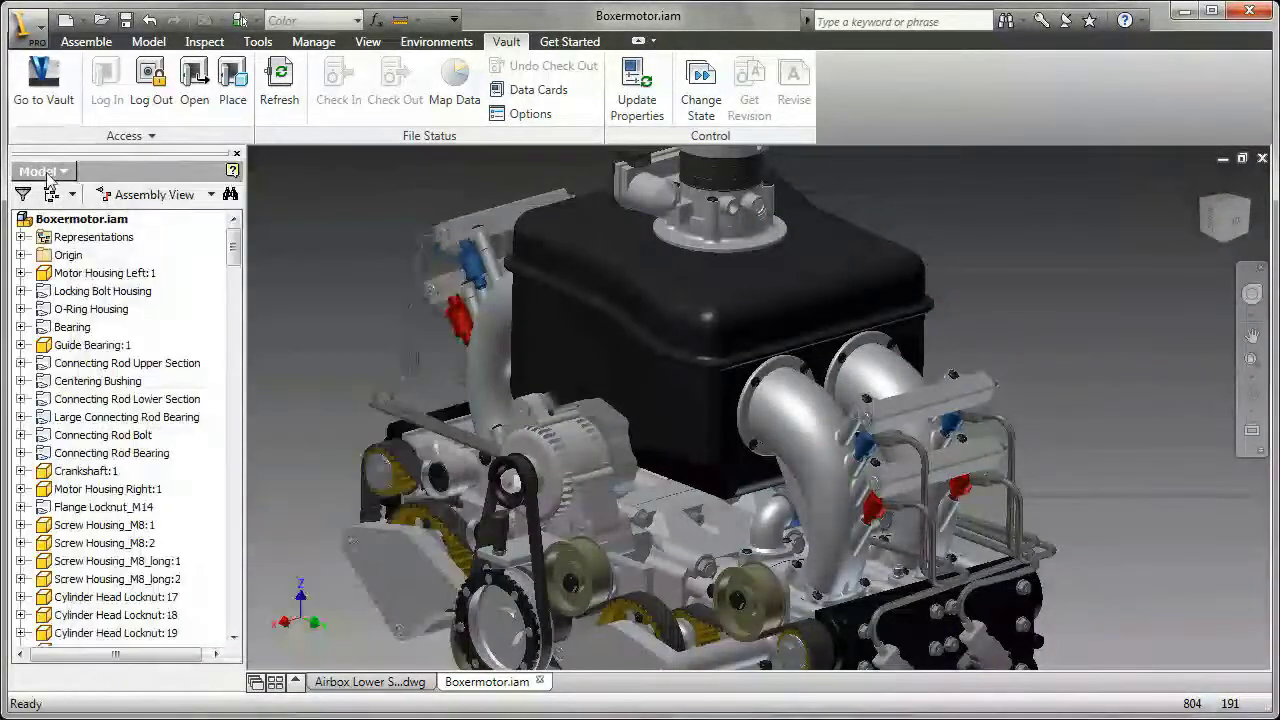
Step: Open the airbox assembly from the engine model, and from it open the Airbox Lower Section part
right_click(663, 190)
left_click(694, 289)
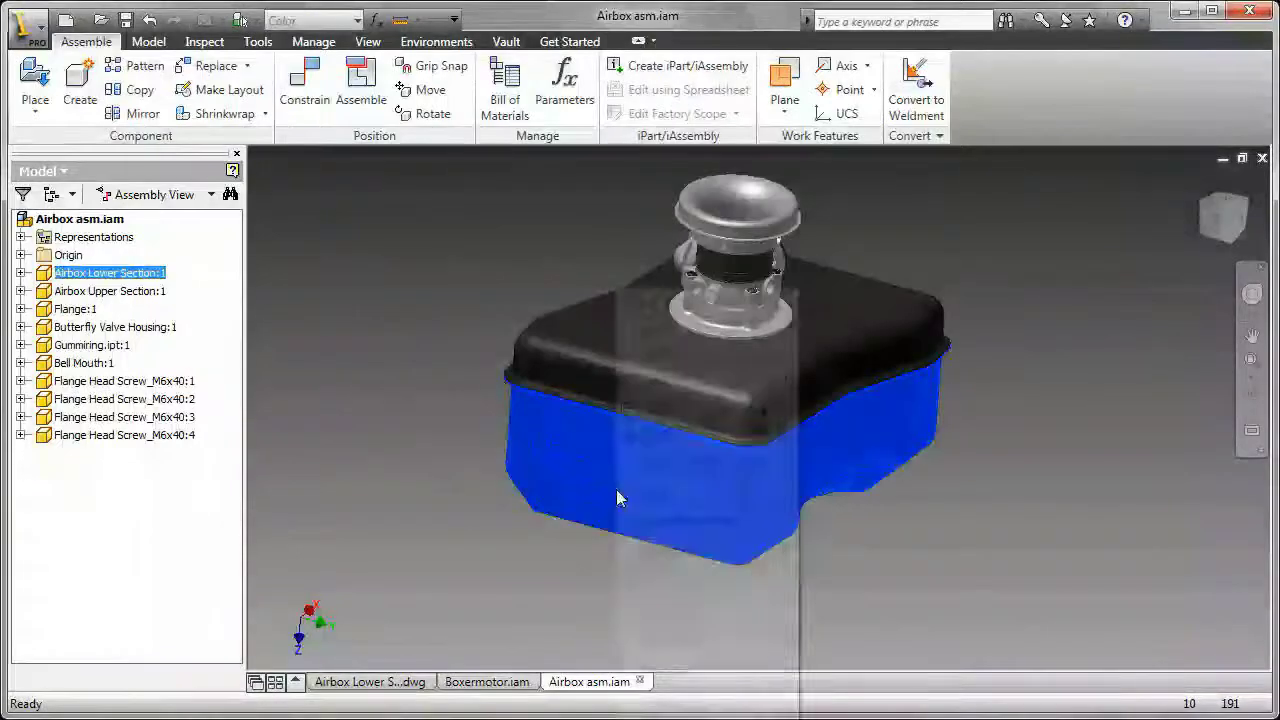
left_click(40, 171)
left_click(45, 240)
right_click(587, 452)
left_click(614, 356)
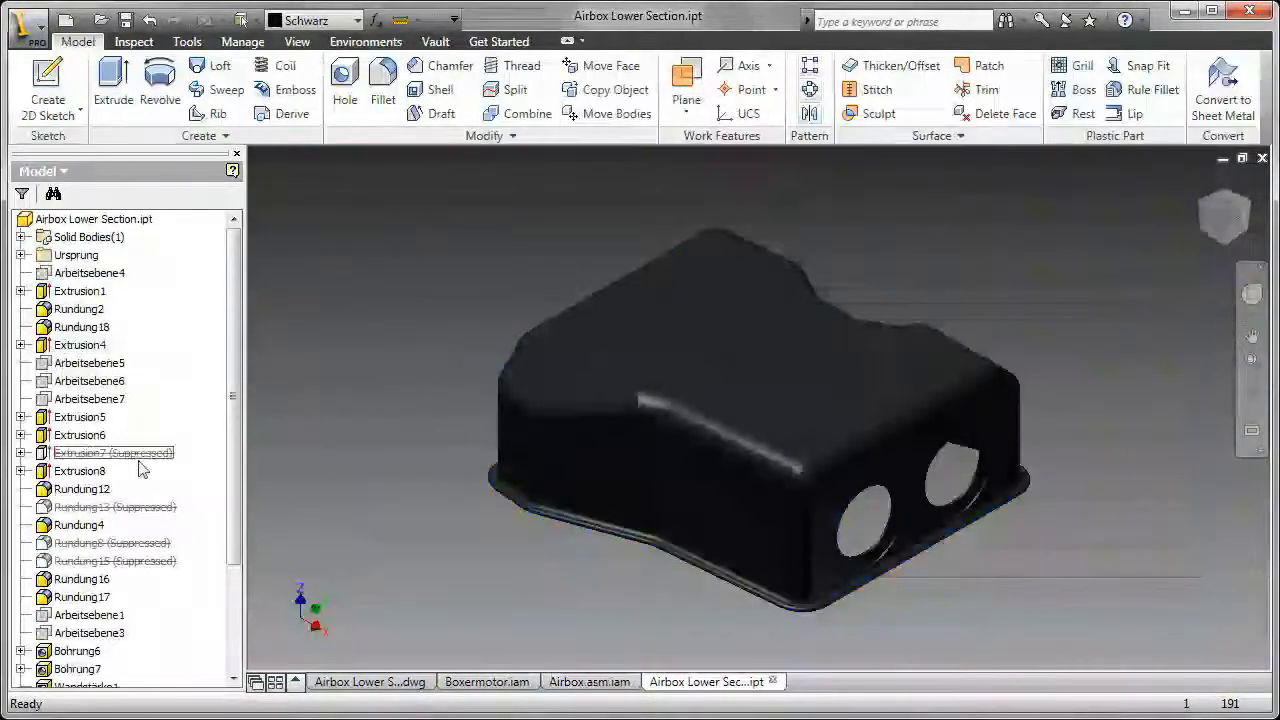
Step: Check out Airbox Lower Section.ipt and unsuppress Extrusion7 together with the fillets Rundung13, Rundung8 and Rundung15
right_click(75, 459)
left_click(130, 523)
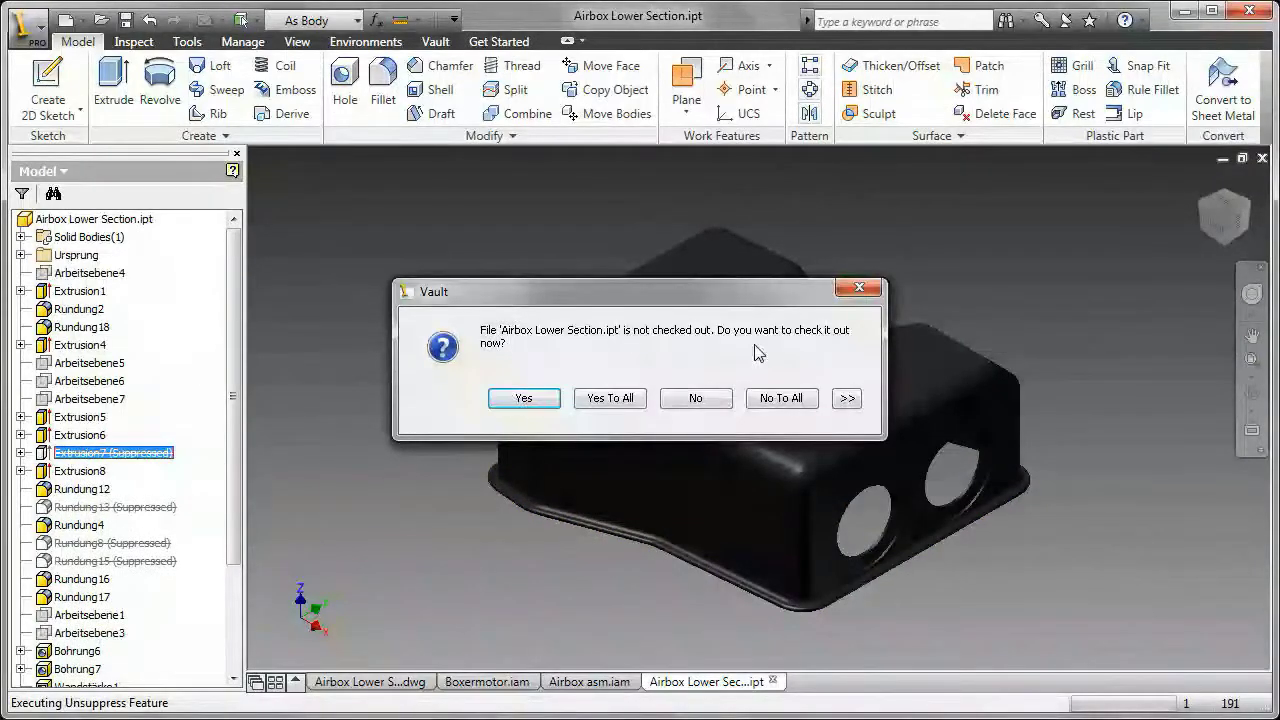
left_click(524, 398)
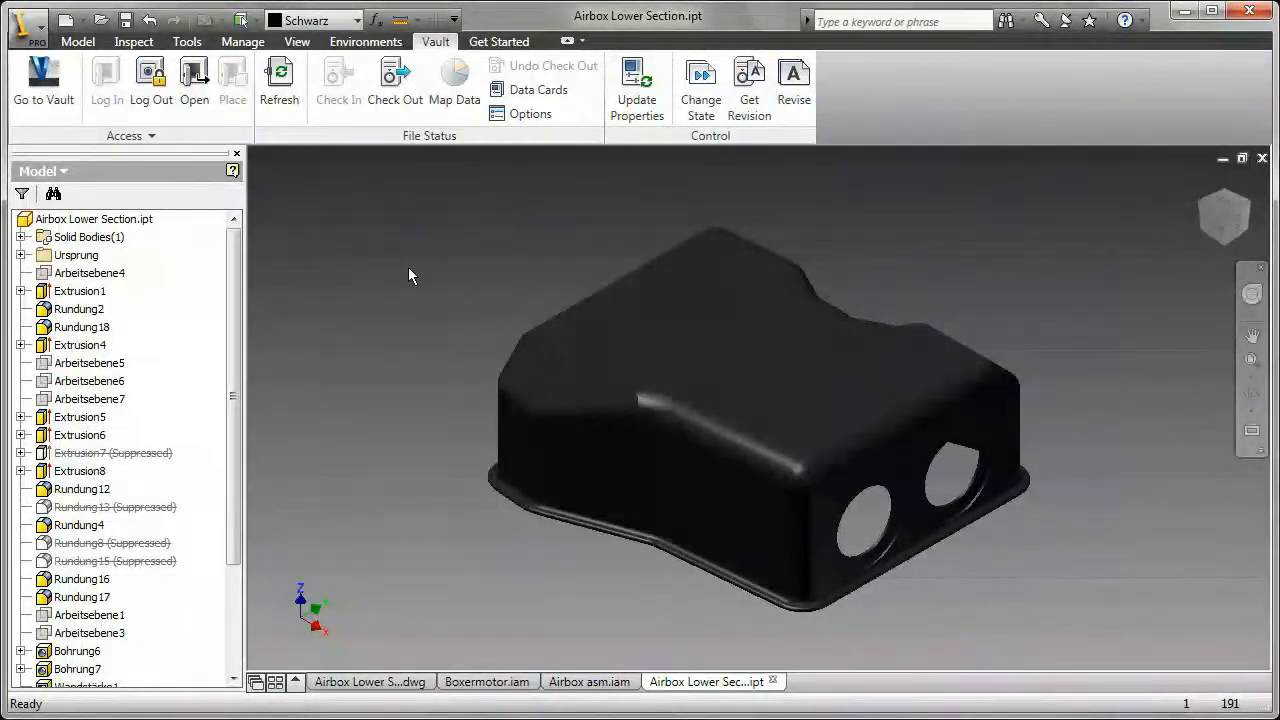
left_click(90, 454)
right_click(90, 456)
left_click(112, 634)
middle_click_drag(548, 647, 509, 357, "shift")
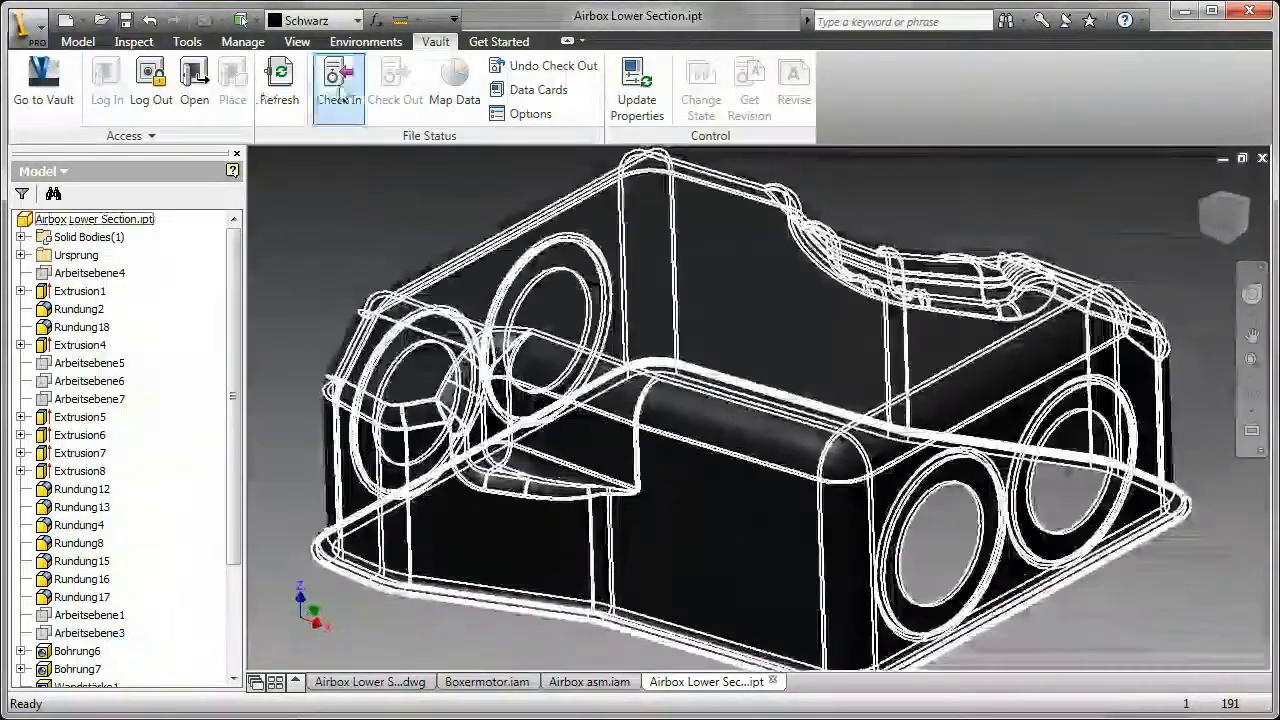
Step: Check in the modified Airbox Lower Section part and the Boxermotor assembly to the vault
left_click(338, 90)
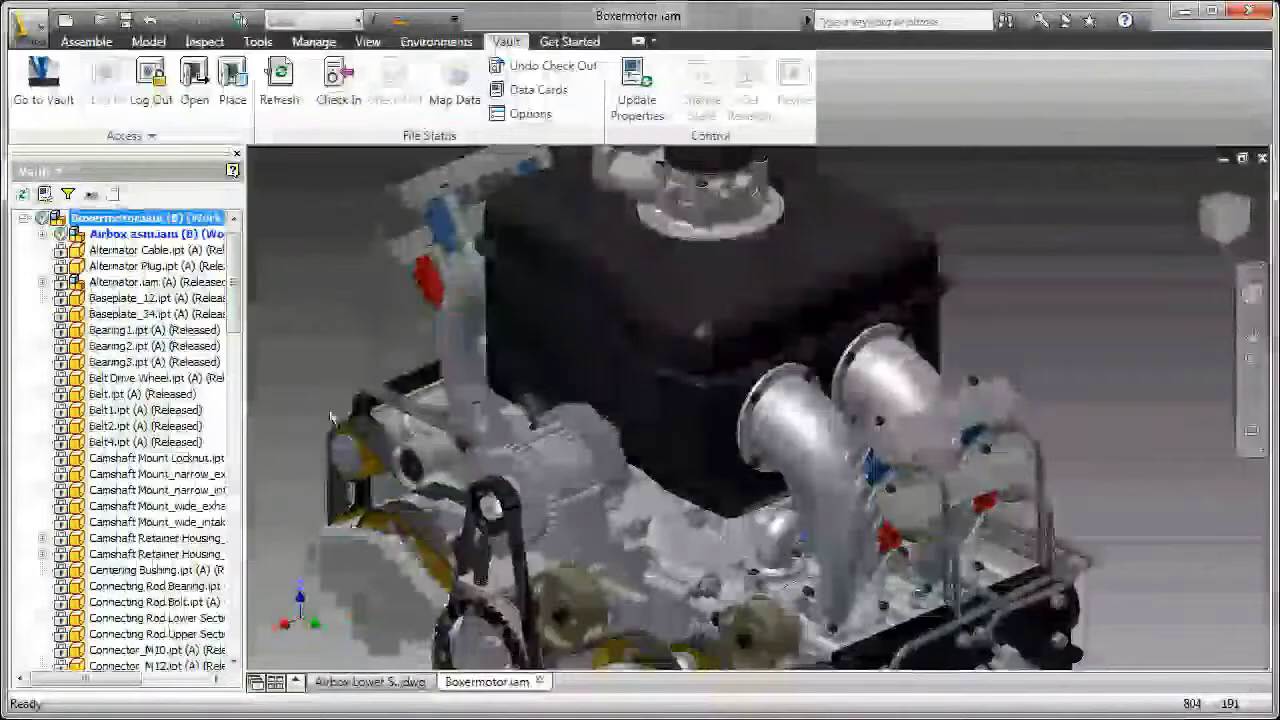
right_click(165, 218)
left_click(252, 288)
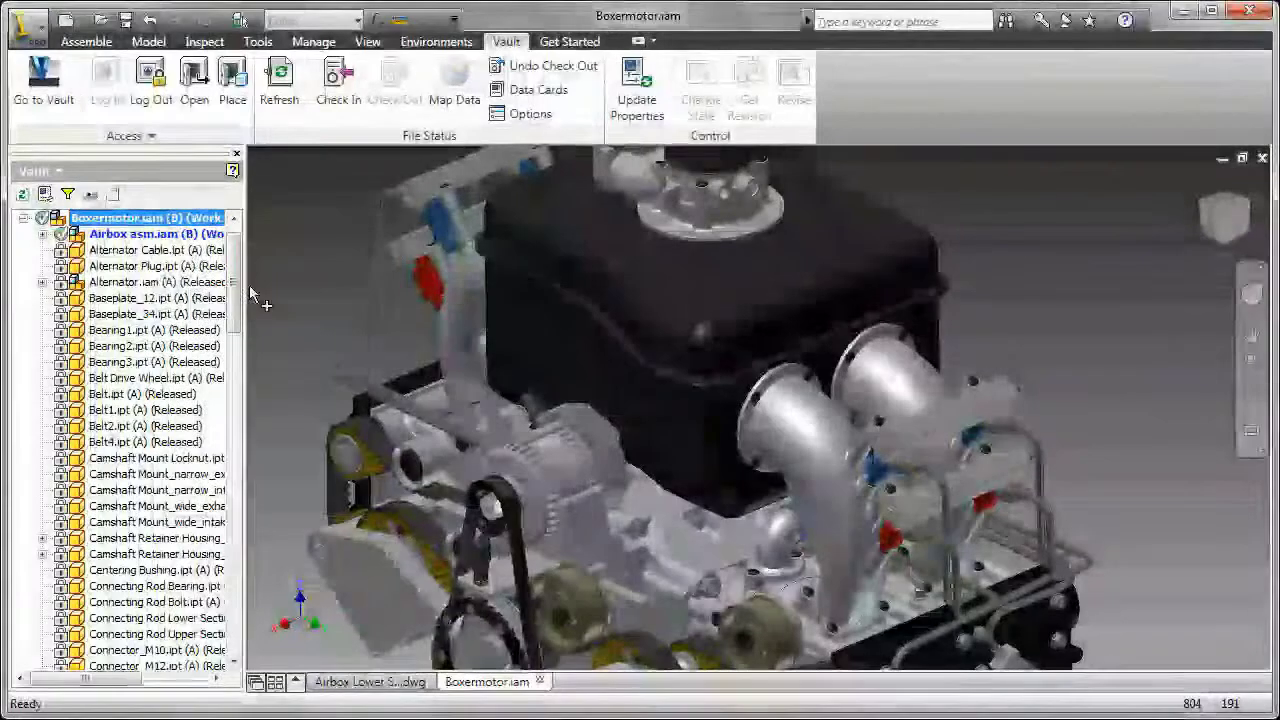
left_click(740, 654)
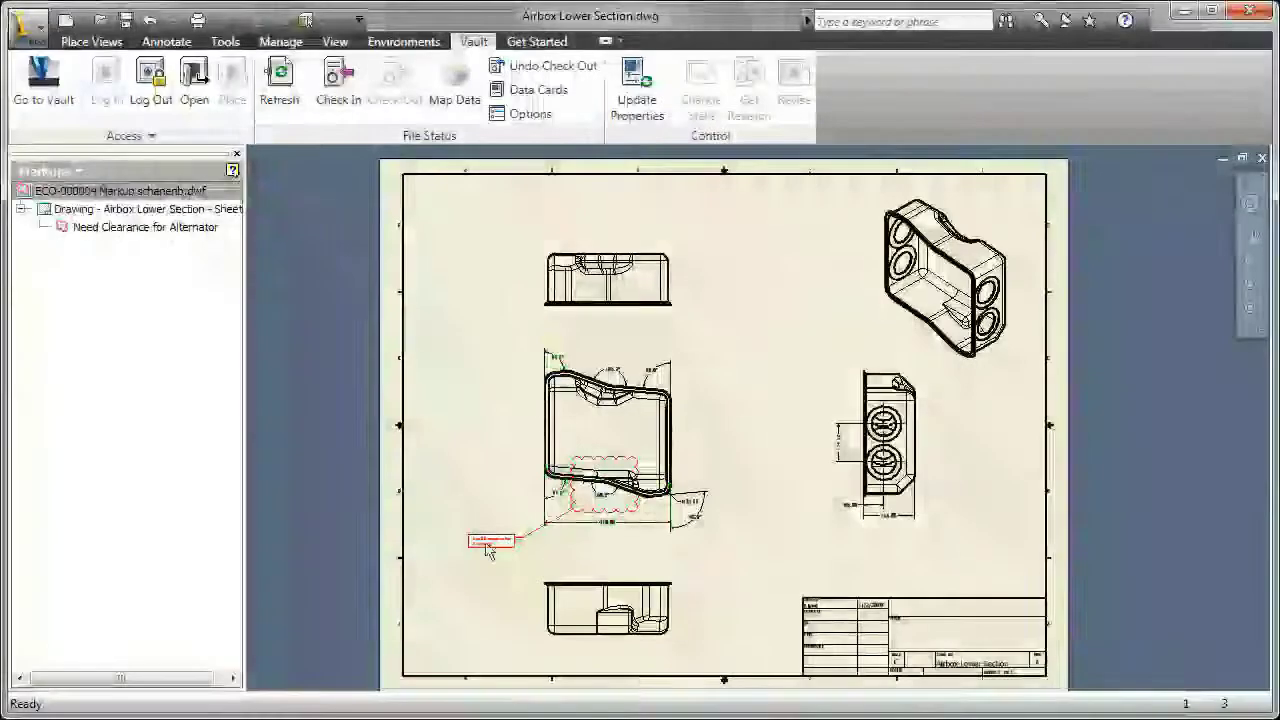
Step: Mark the "Need Clearance for Alternator" markup on the Airbox Lower Section drawing as done
left_click(90, 227)
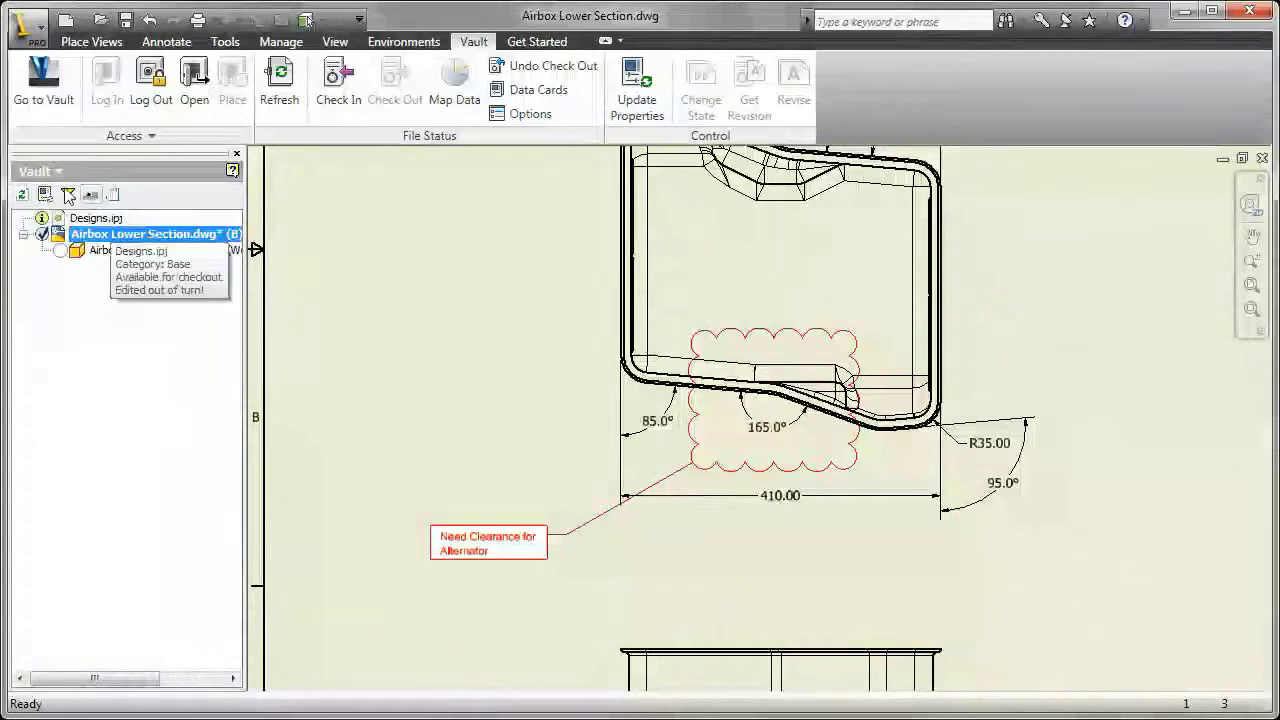
left_click(45, 171)
left_click(62, 240)
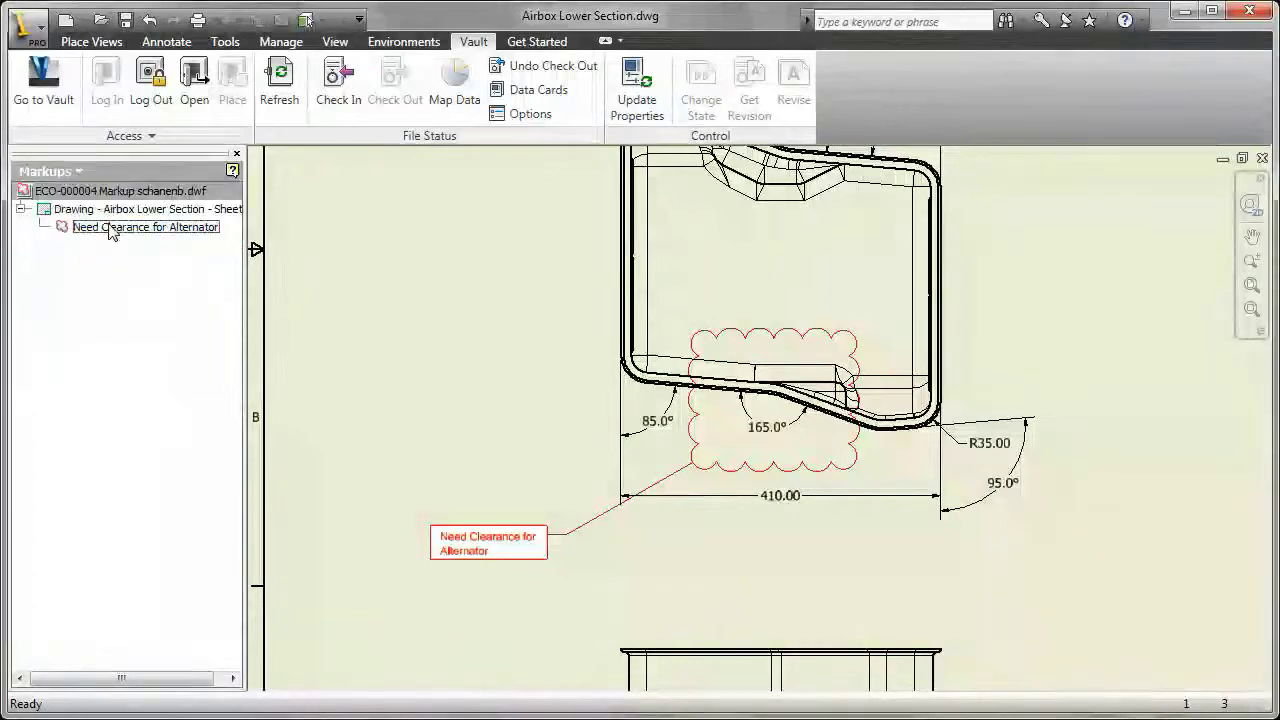
right_click(110, 232)
mouse_move(180, 280)
left_click(290, 348)
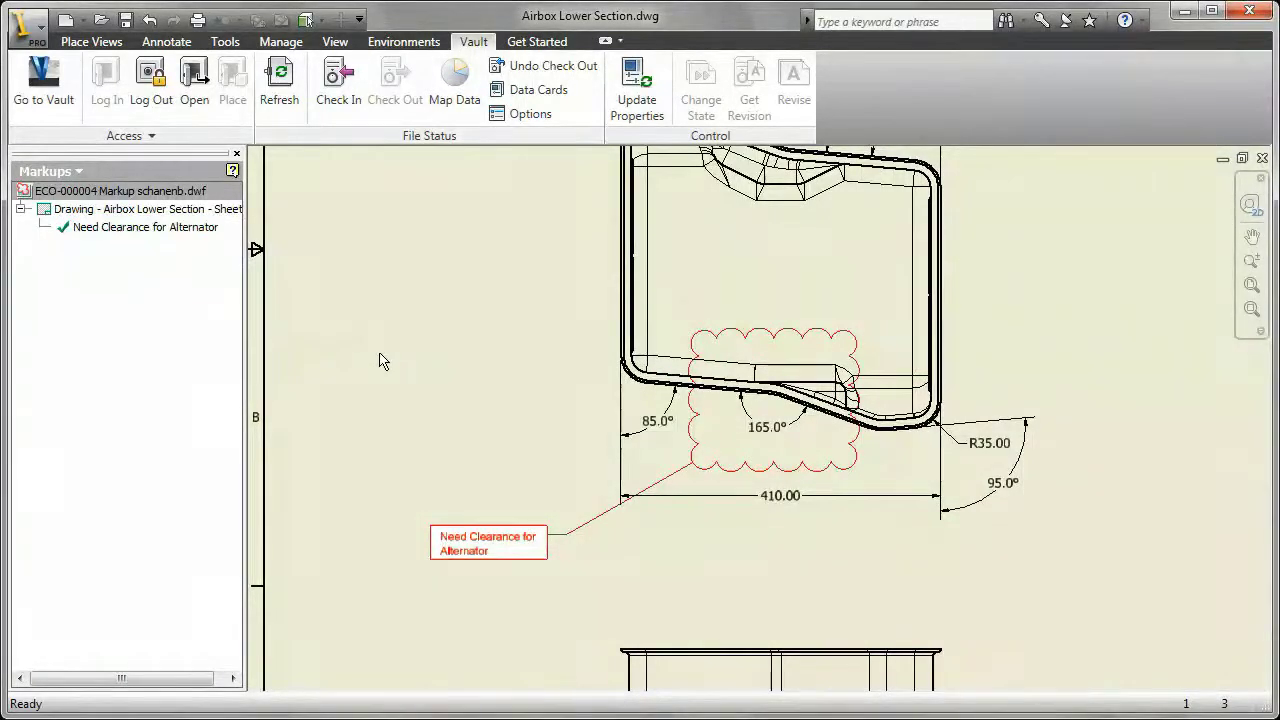
Step: Close the ECO-000004 markup DWF and confirm saving its markup changes
right_click(73, 195)
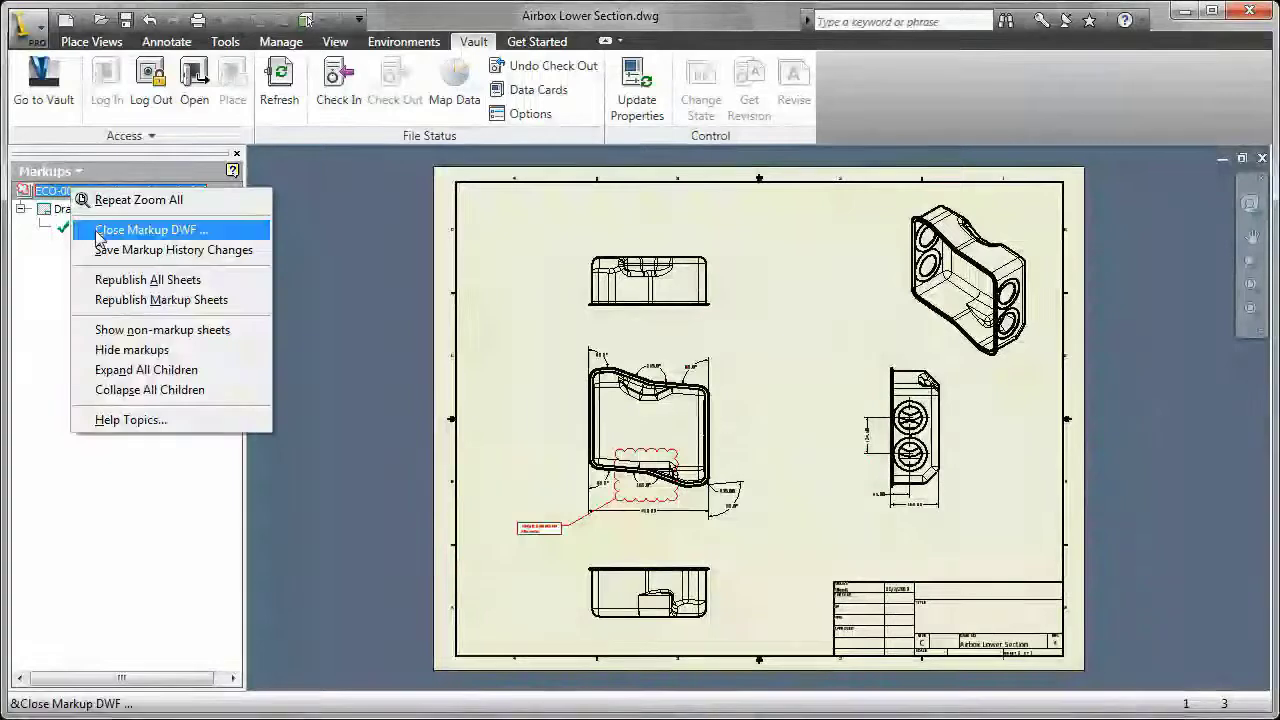
left_click(140, 229)
key("Return")
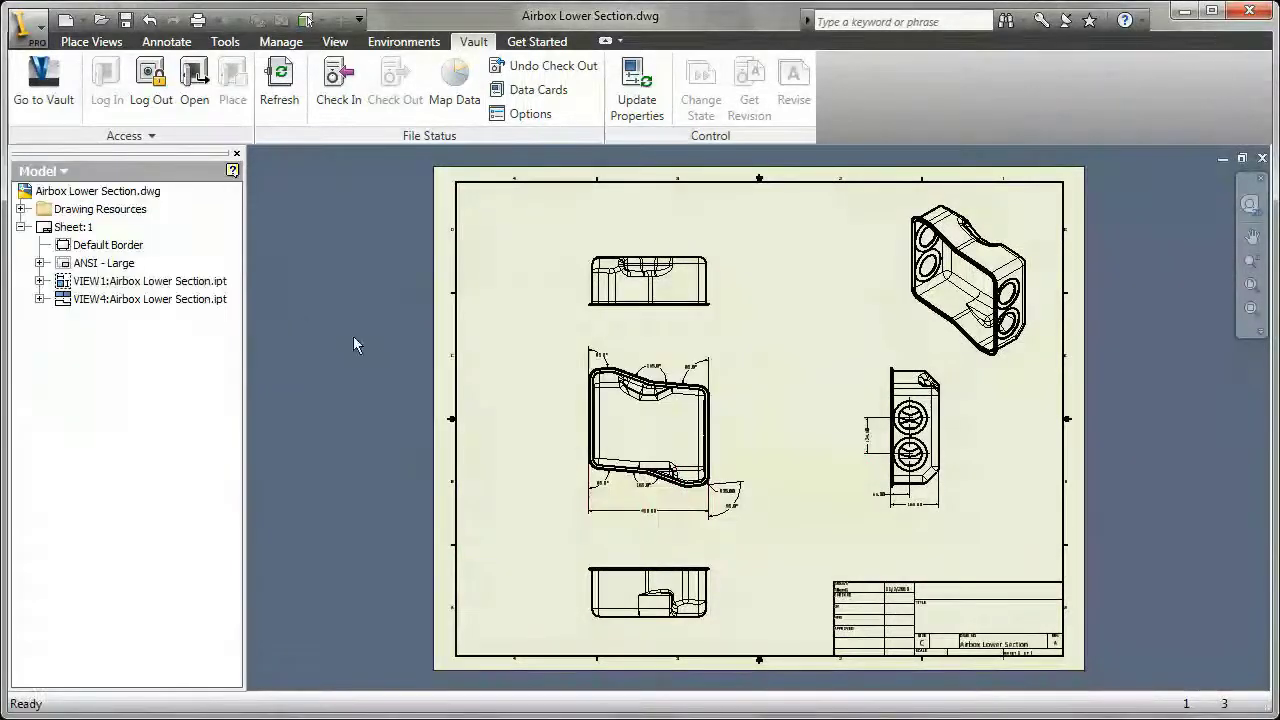
Step: Check in Airbox Lower Section.dwg to the vault and close the drawing
left_click(60, 172)
left_click(50, 214)
right_click(155, 234)
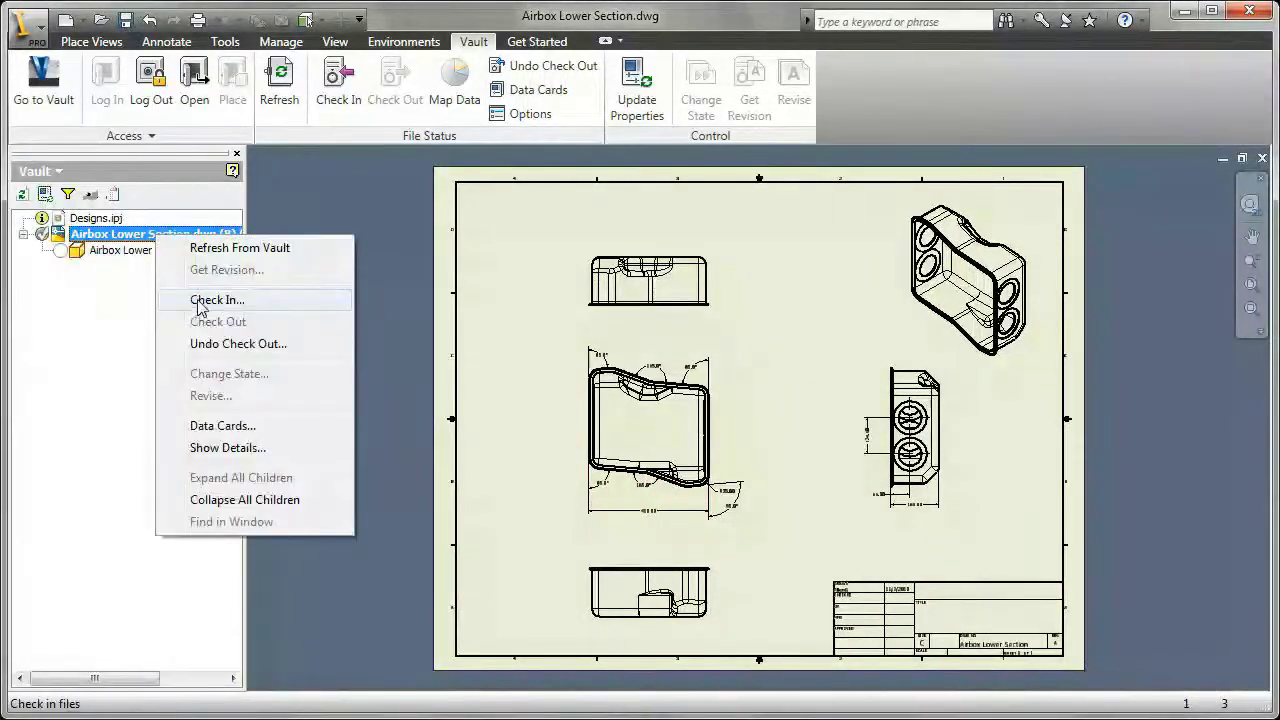
right_click(92, 238)
left_click(133, 302)
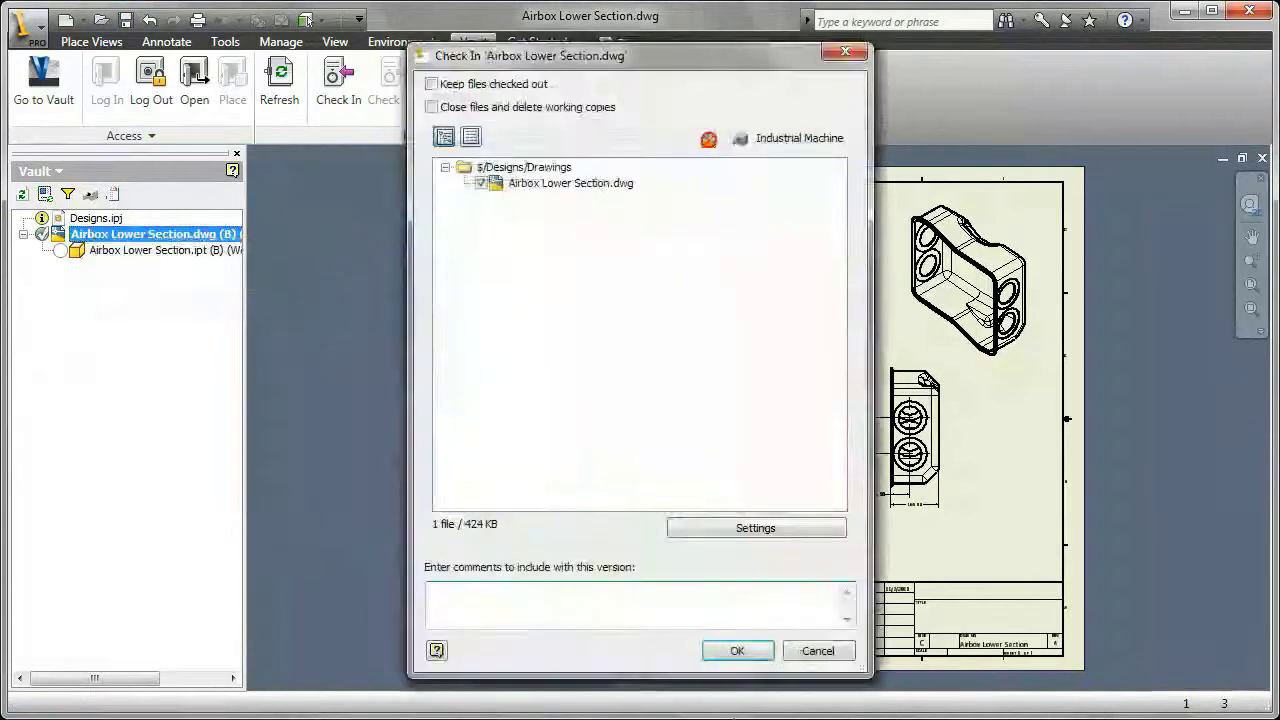
key("Return")
left_click(1262, 160)
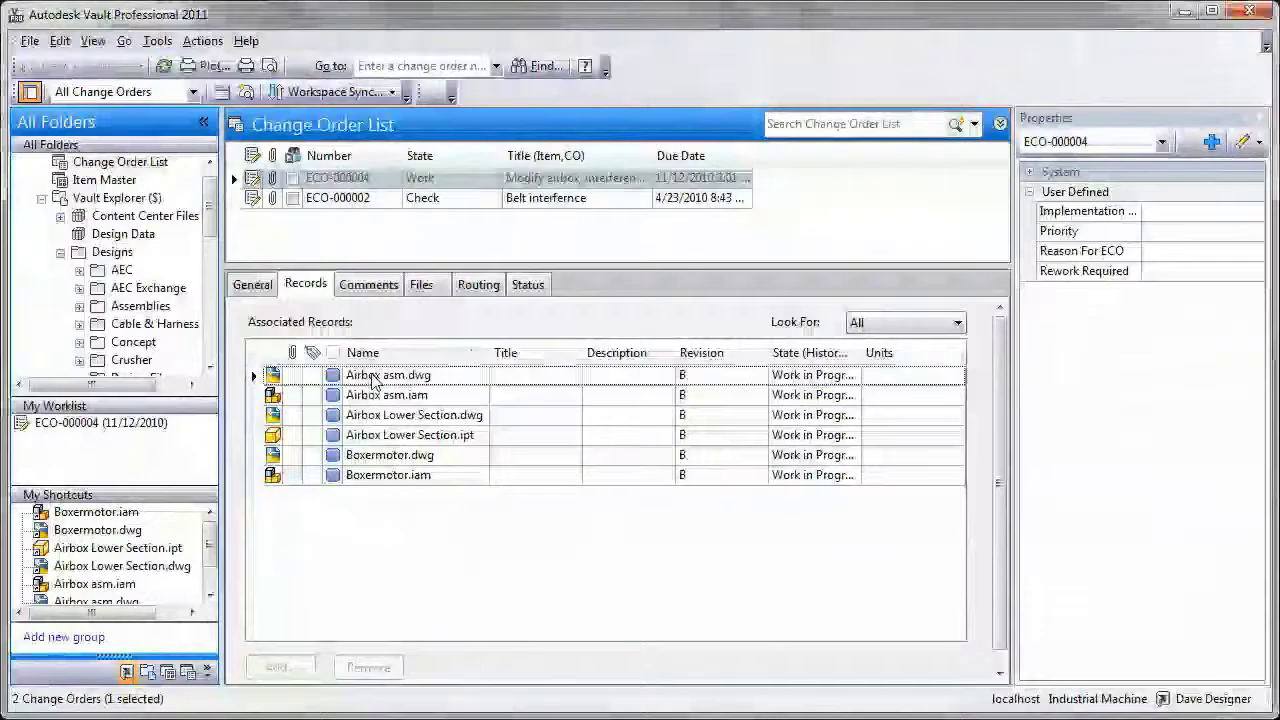
Step: In Vault Professional, change all six records of ECO-000004 to the For Review state with the comment "Under review"
left_click(373, 378)
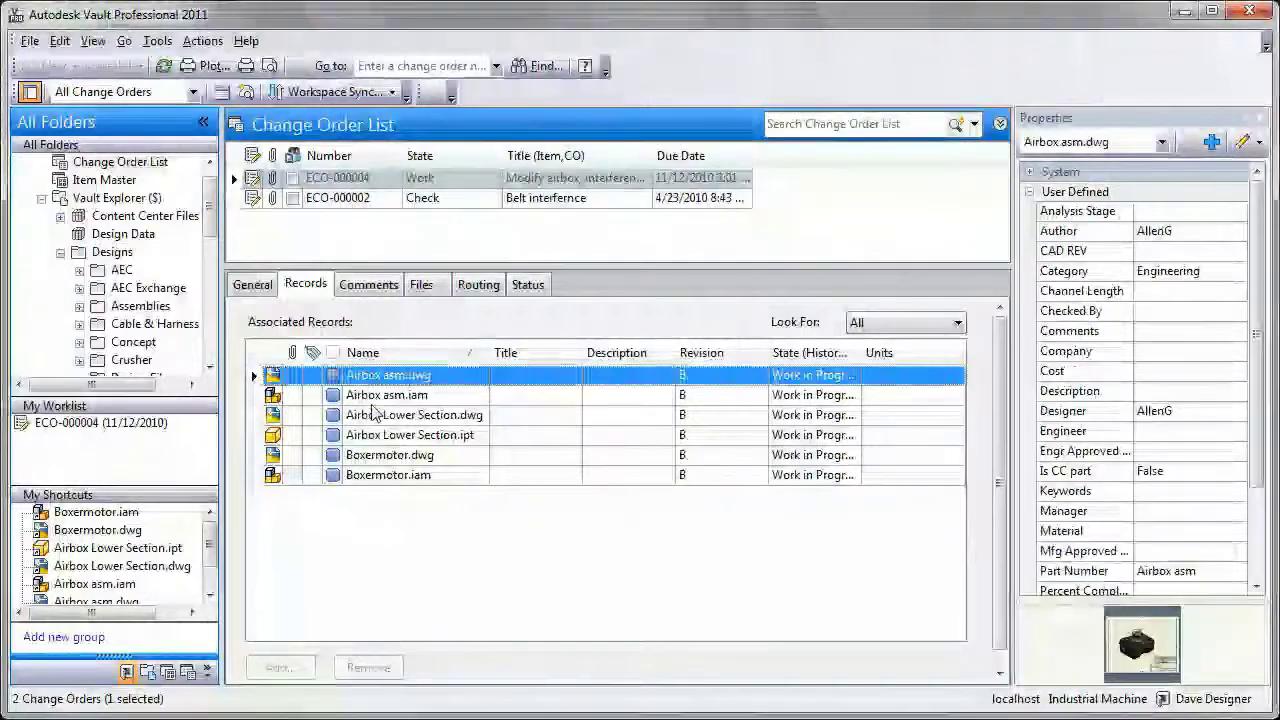
left_click(380, 476, "shift")
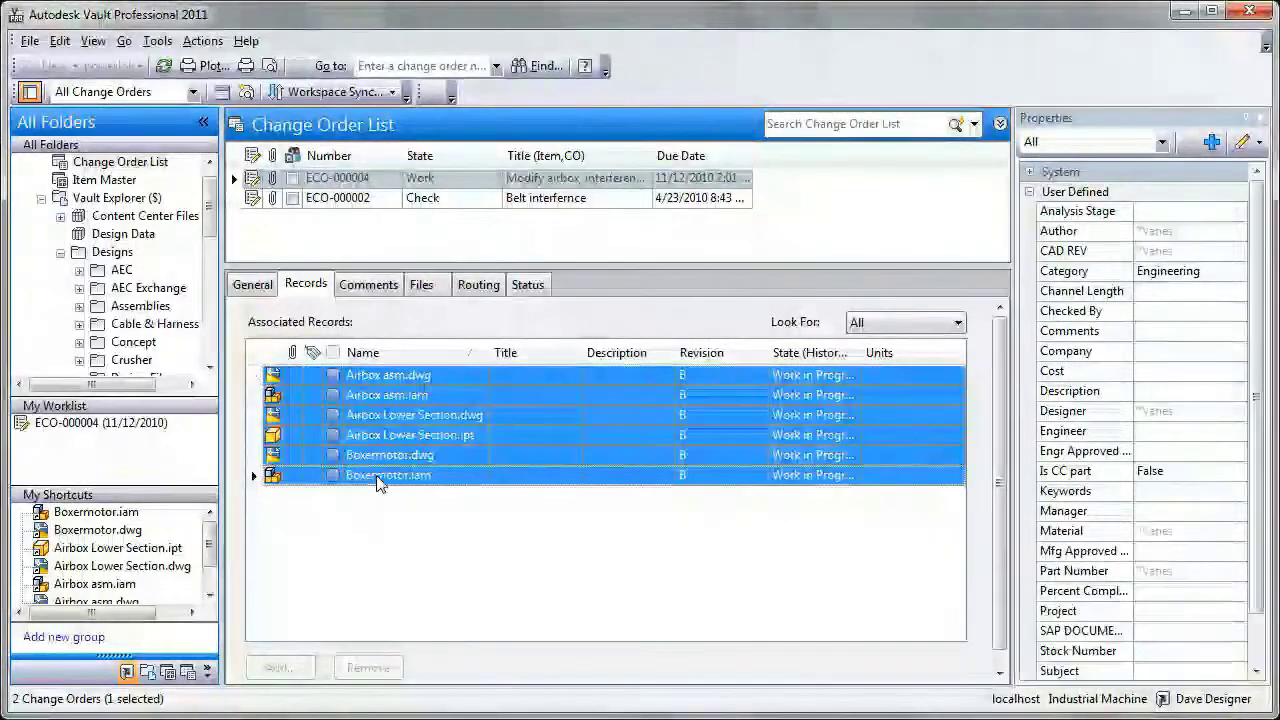
right_click(379, 483)
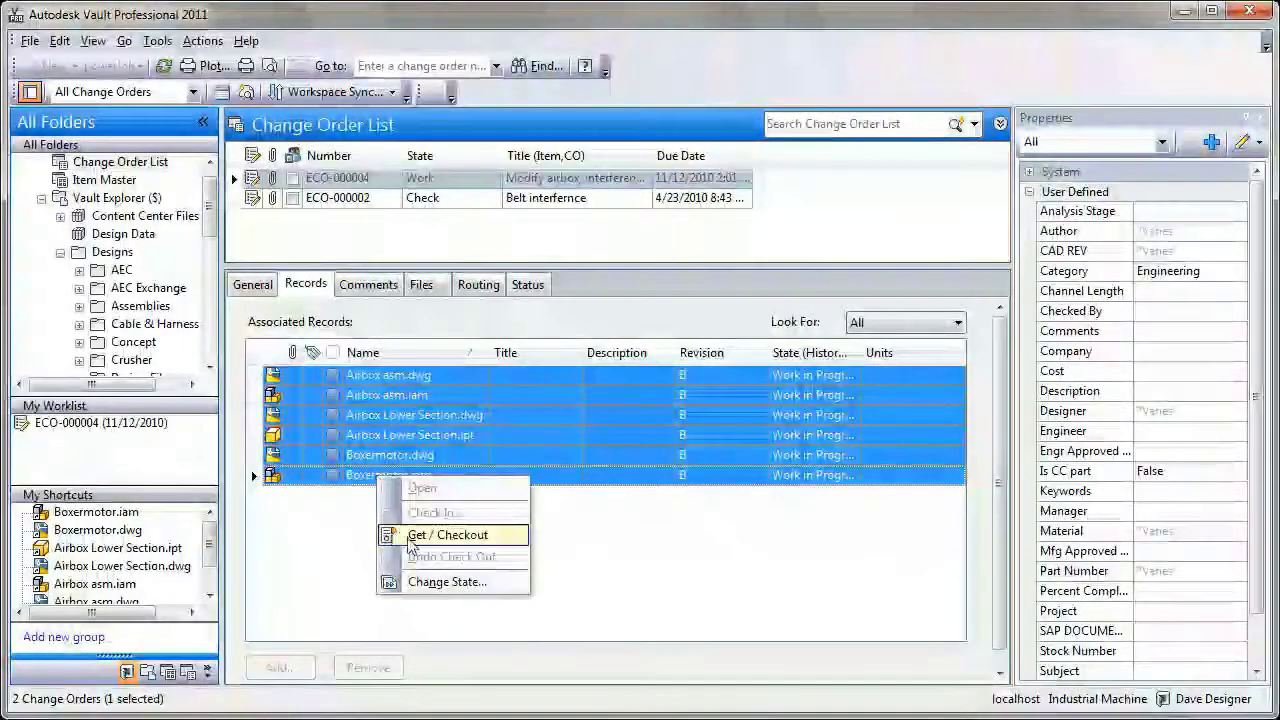
left_click(443, 584)
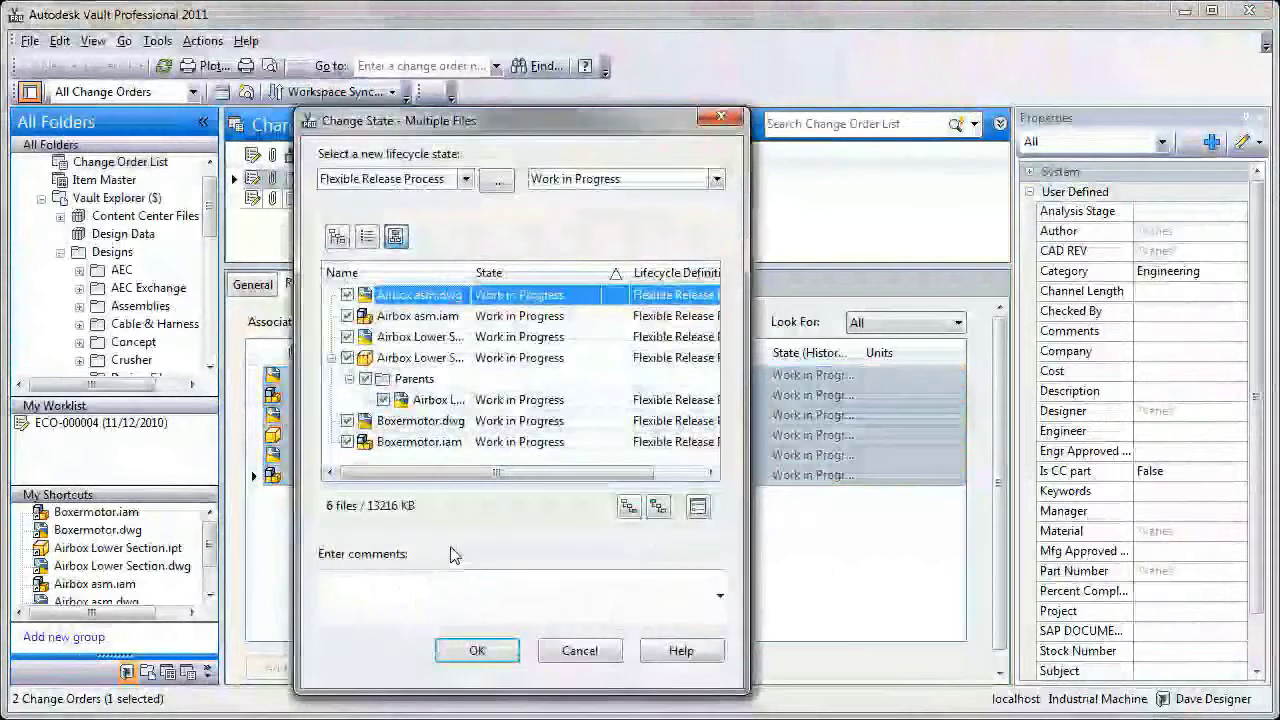
left_click(580, 179)
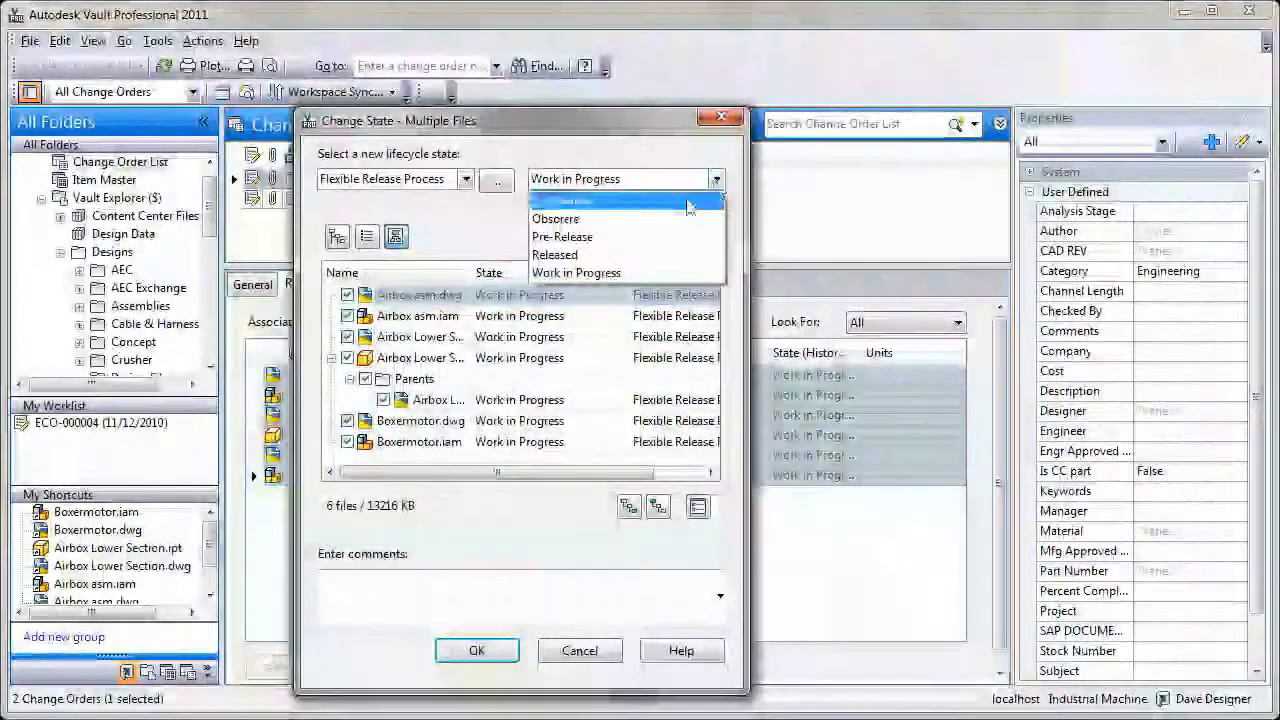
left_click(560, 201)
type("Under review")
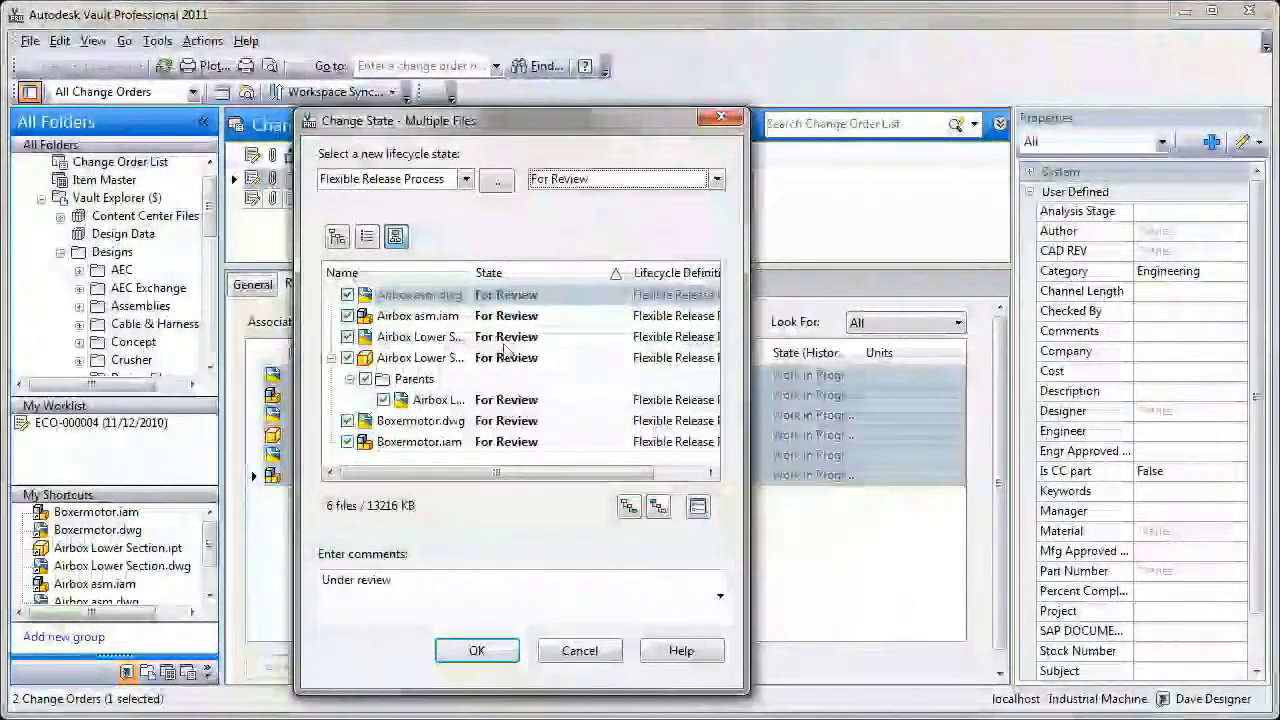
left_click(488, 652)
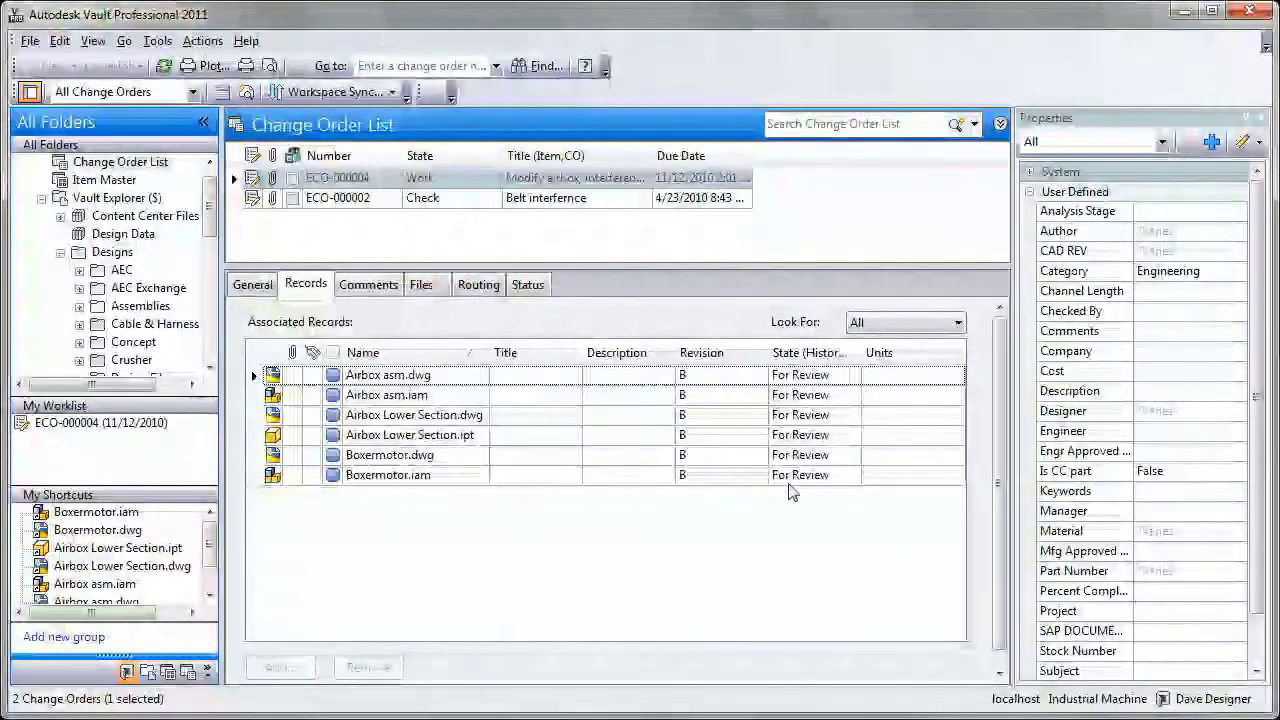
left_click(790, 482)
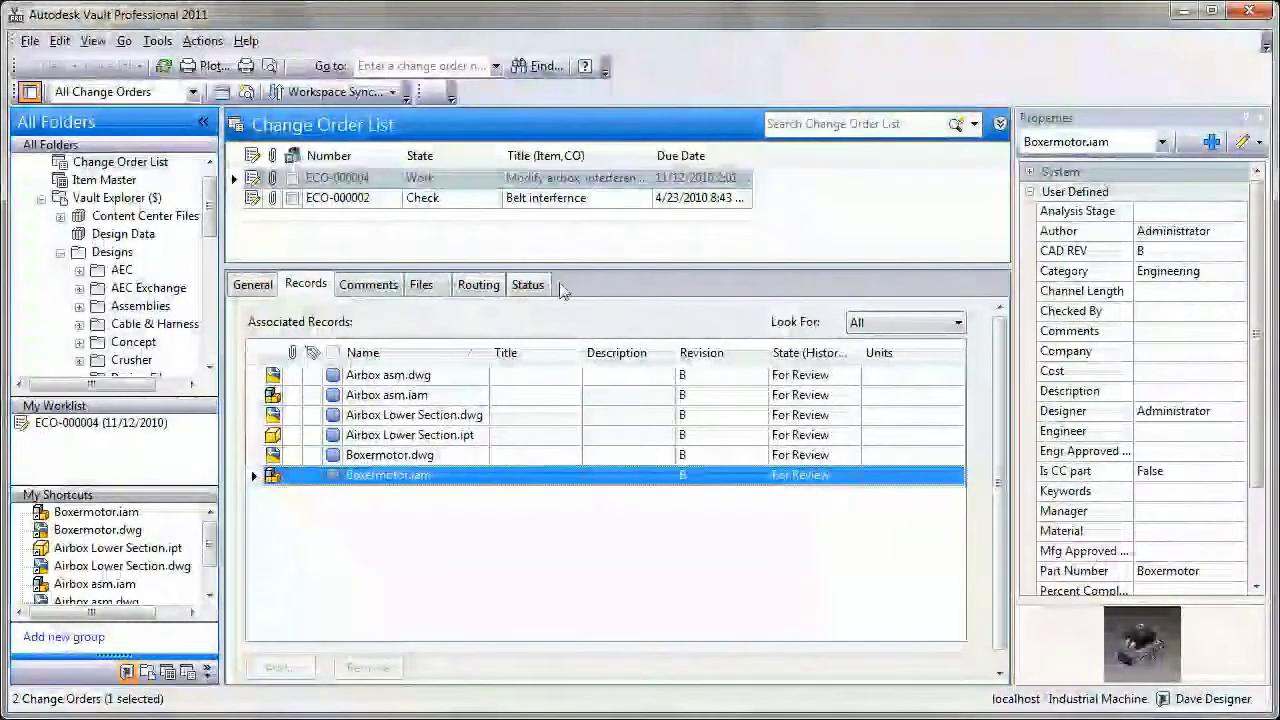
Step: Submit change order ECO-000004 to Check with the comment "Files are ready to be checked"
left_click(529, 285)
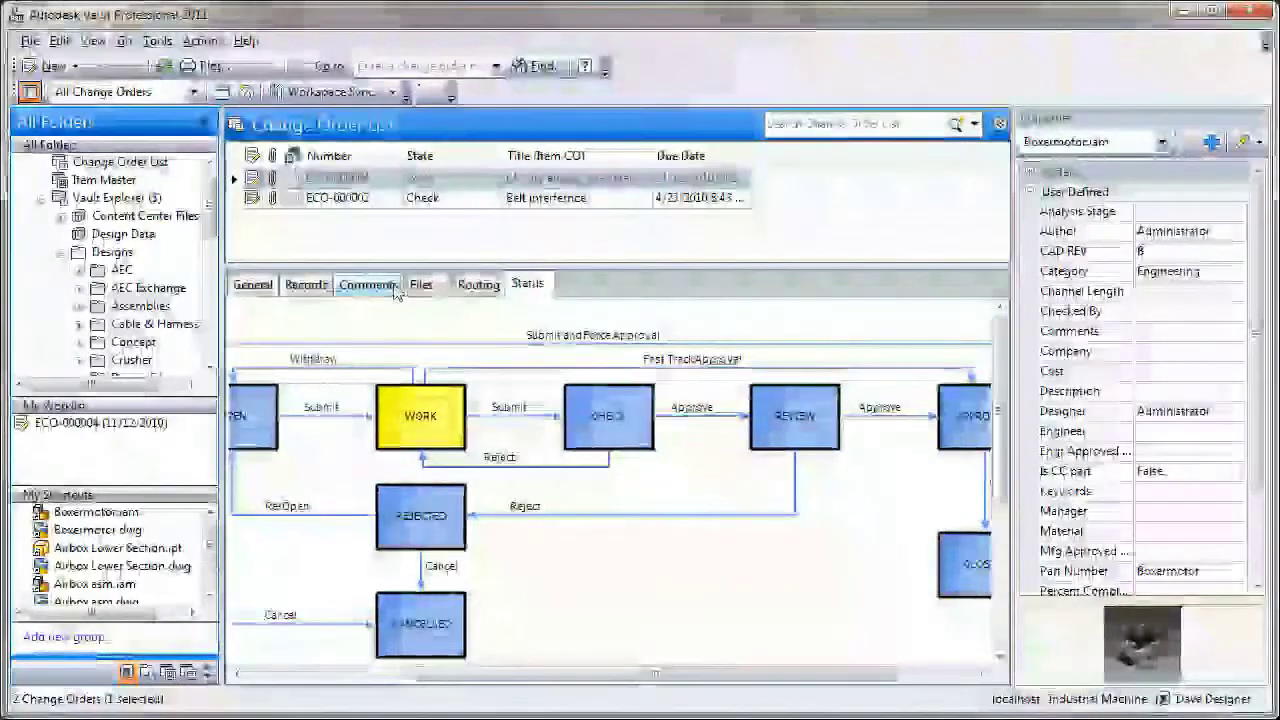
left_click(340, 178)
right_click(345, 179)
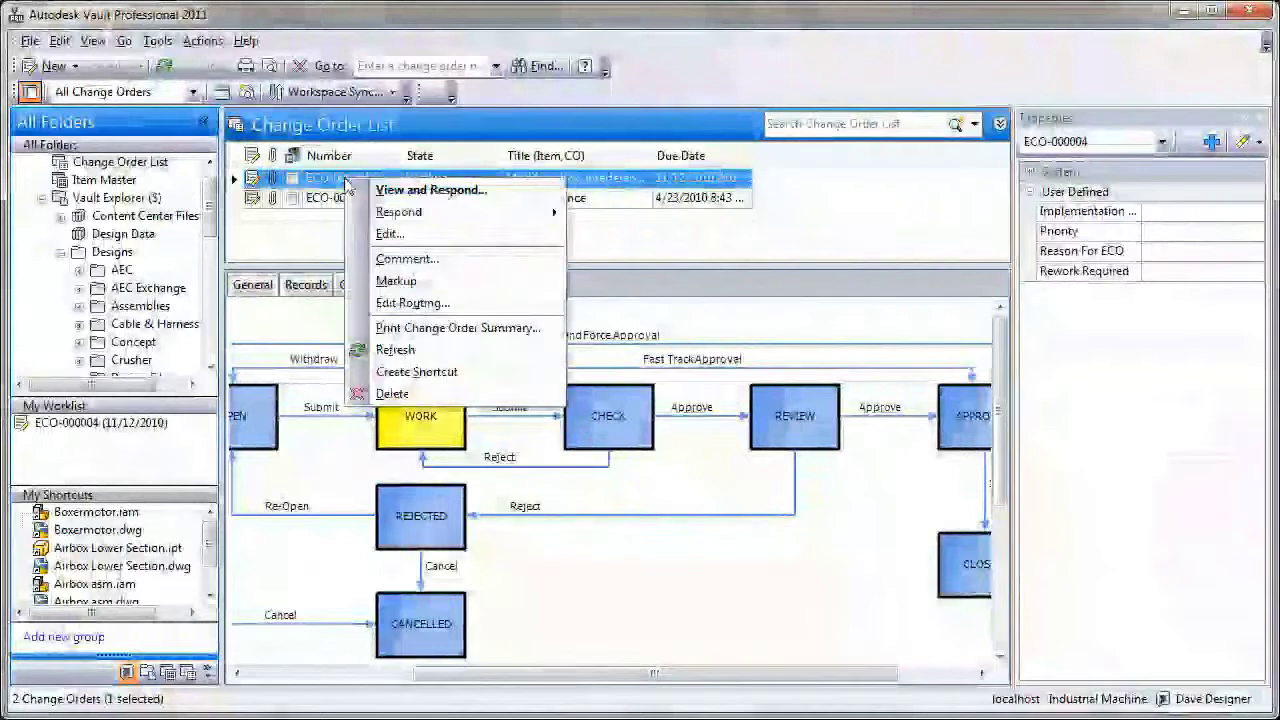
mouse_move(364, 213)
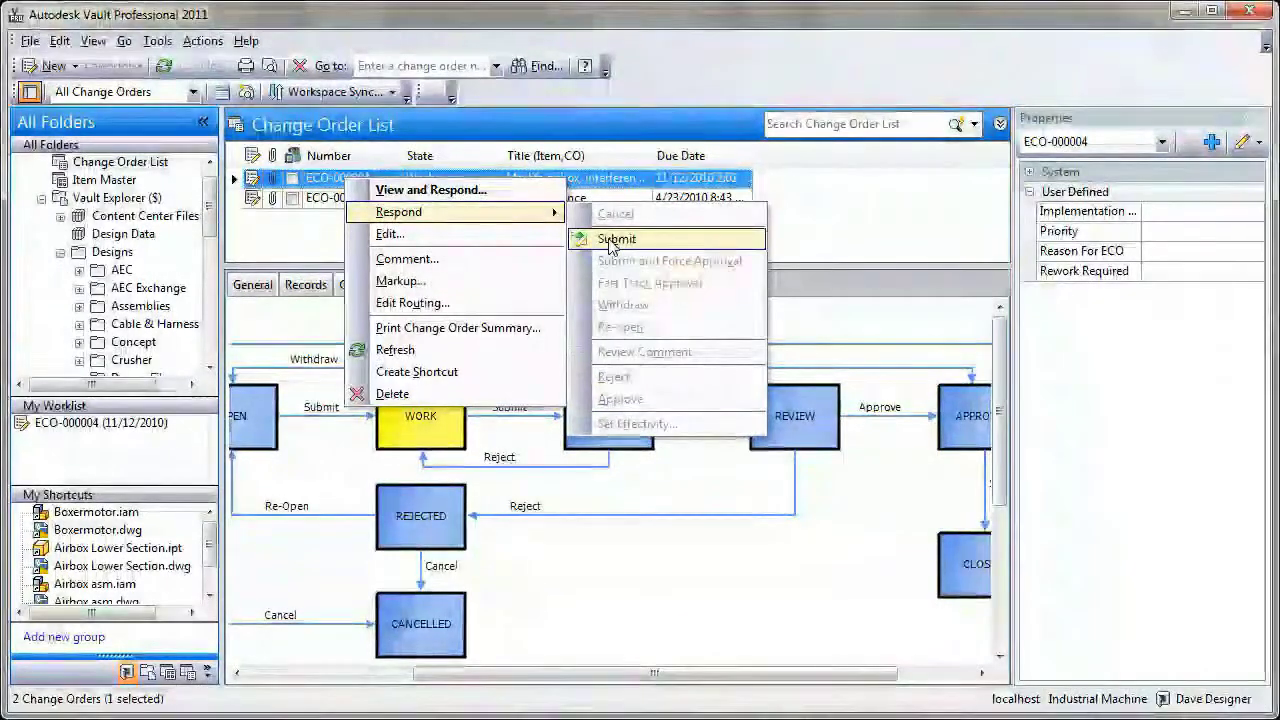
left_click(612, 240)
left_click(240, 320)
type("Files are ready to be checked")
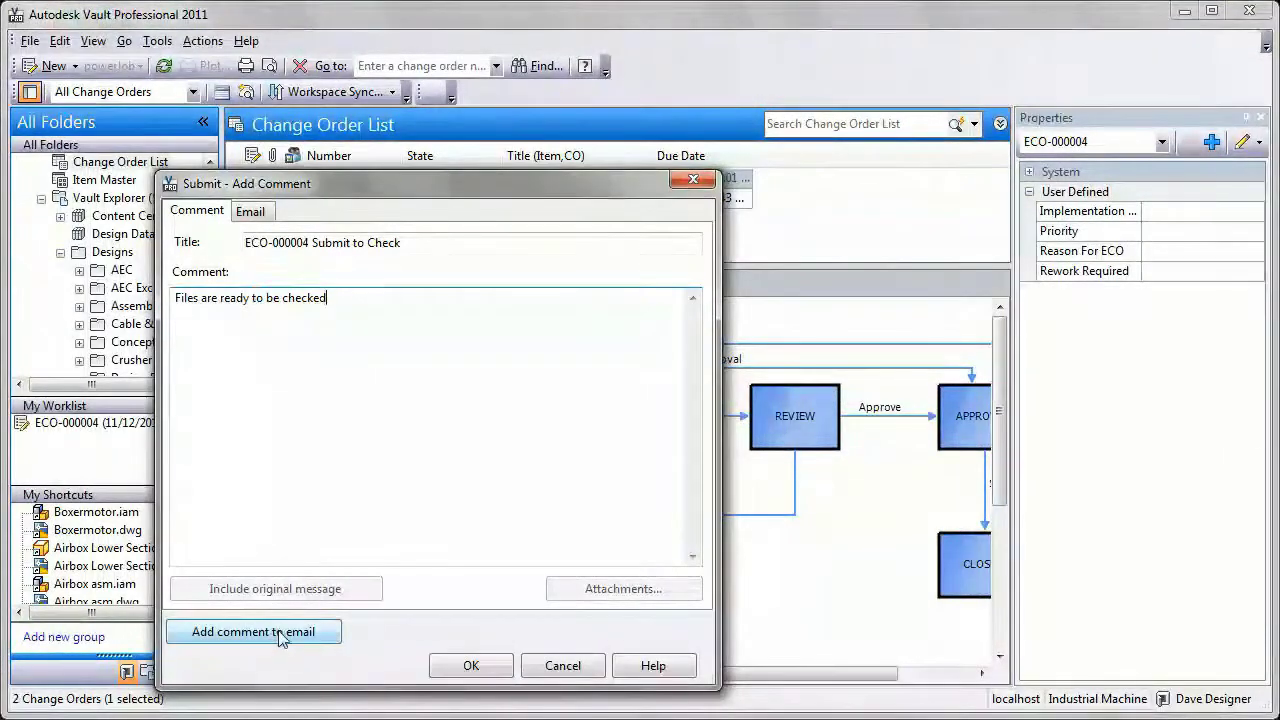
left_click(472, 666)
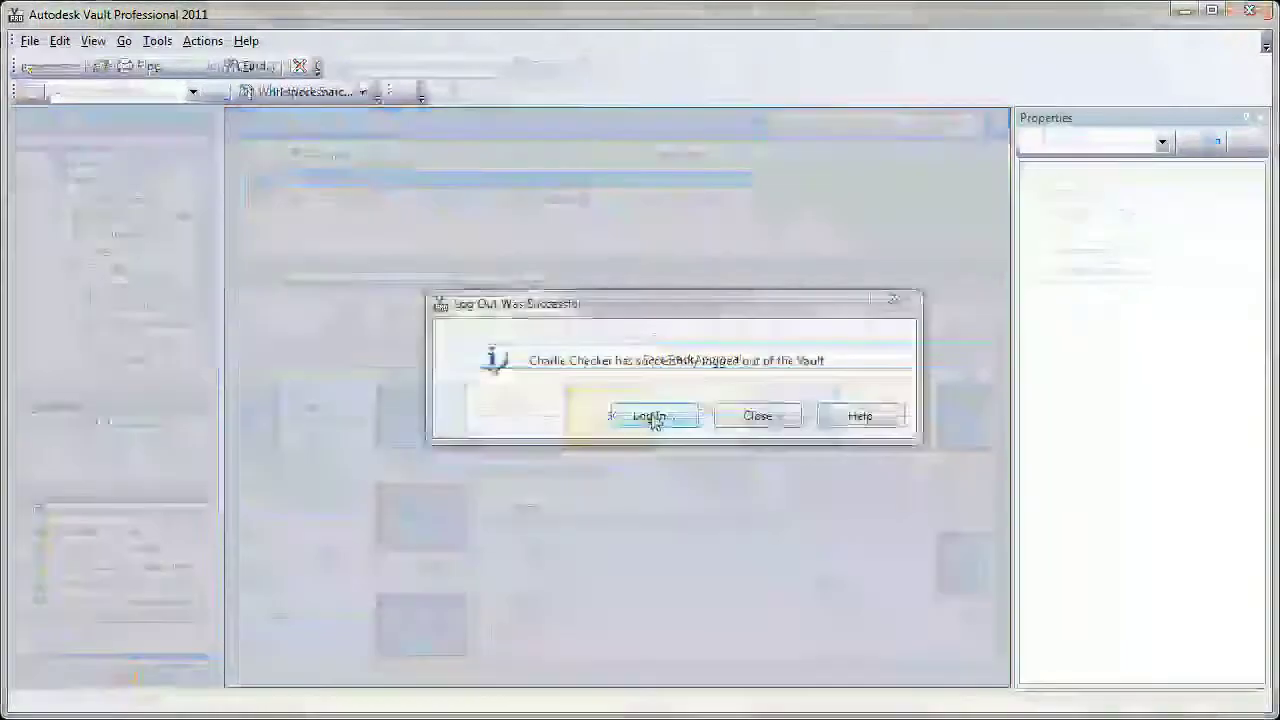
Step: Log back in to the vault with the checker's account and open change order ECO-000004 to view and respond
left_click(651, 417)
left_click(567, 462)
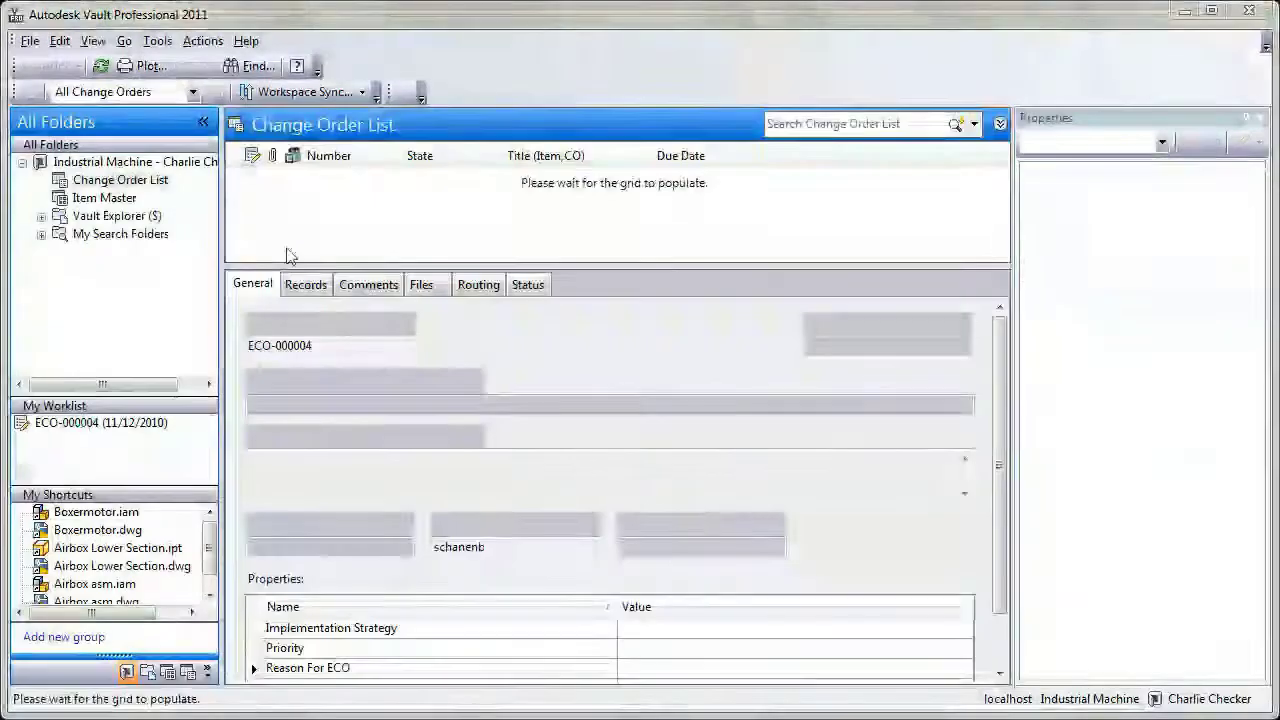
left_click(337, 180)
right_click(337, 182)
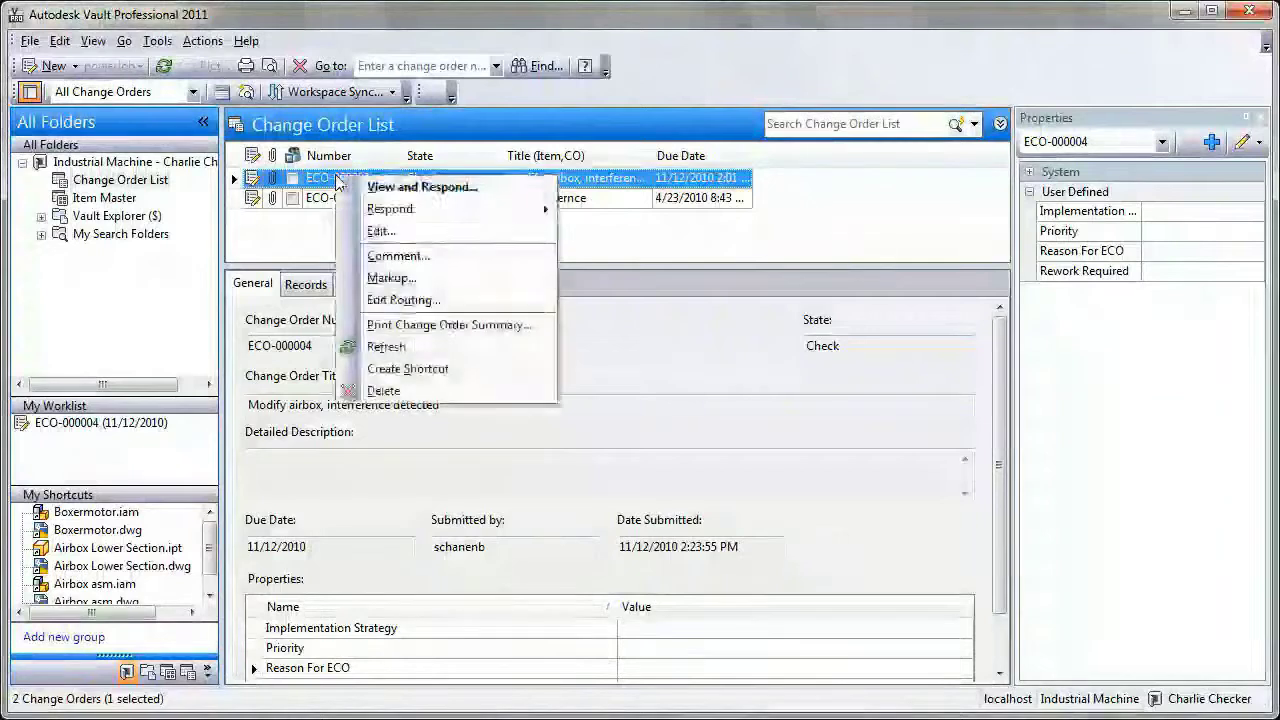
left_click(375, 188)
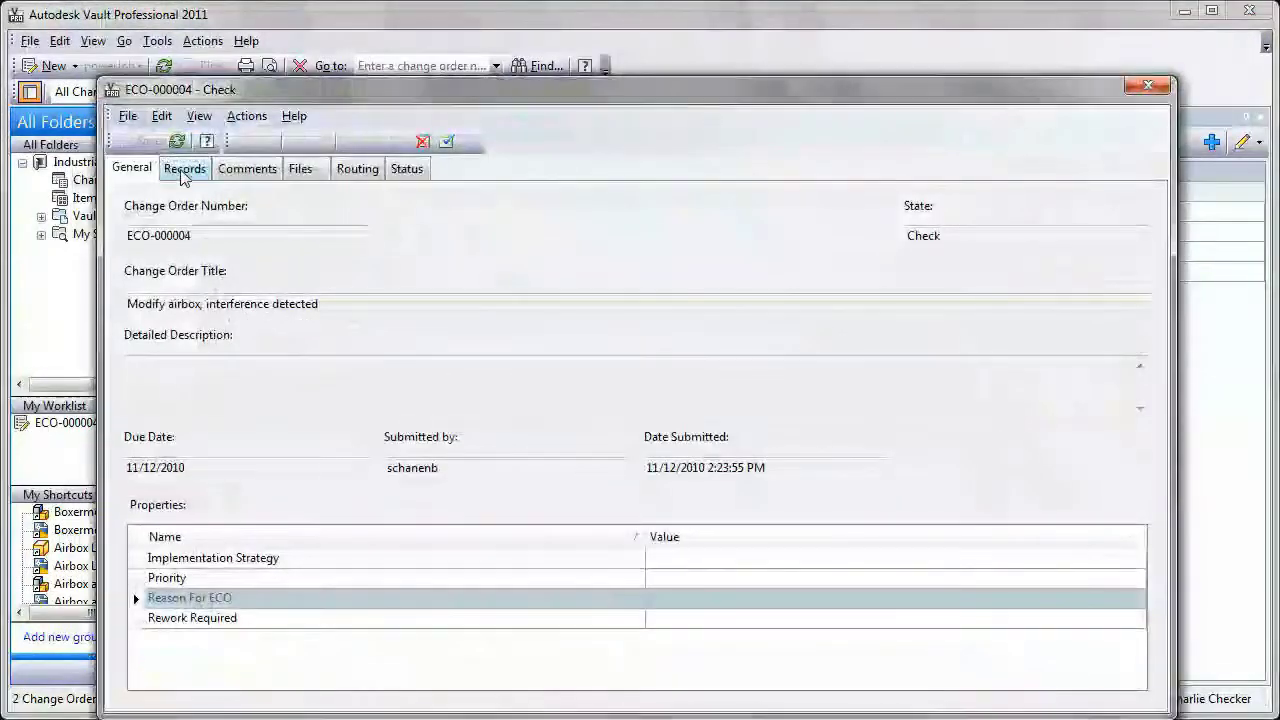
Step: Examine the records, comments and attached files of ECO-000004, comparing the markup with the Airbox Lower Section.dwg preview
left_click(192, 172)
left_click(245, 170)
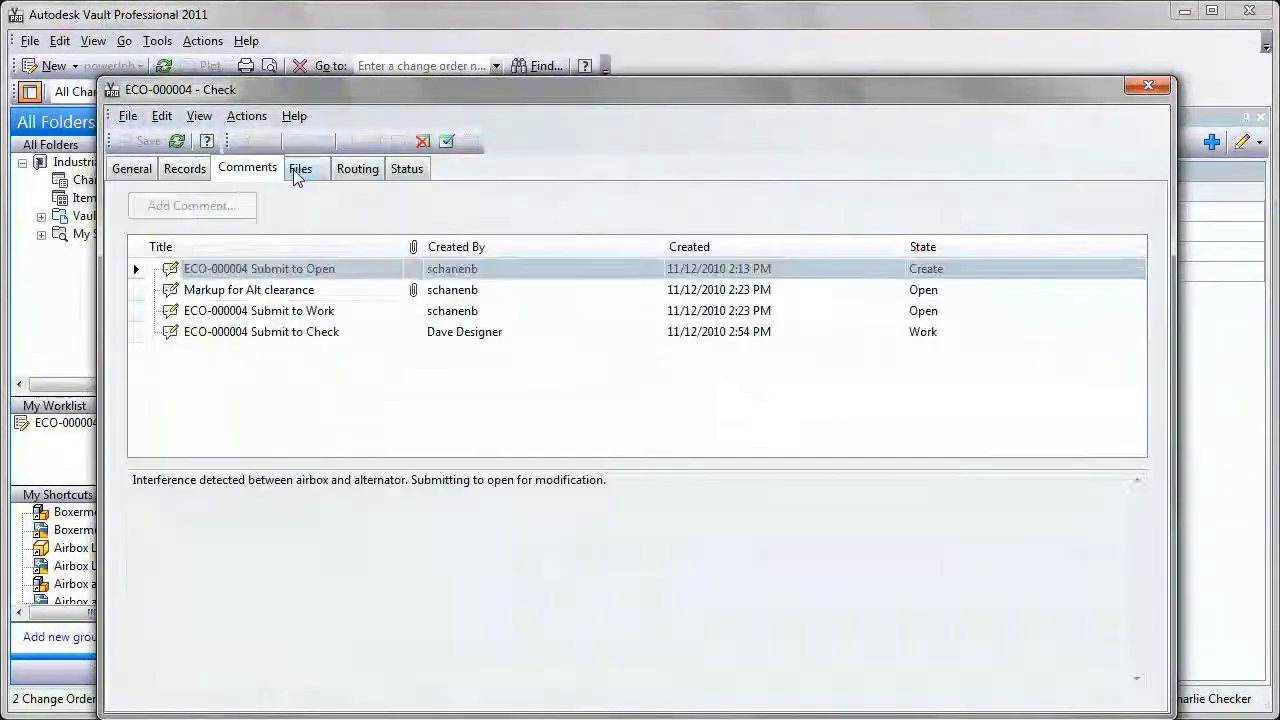
left_click(299, 170)
left_click(240, 450)
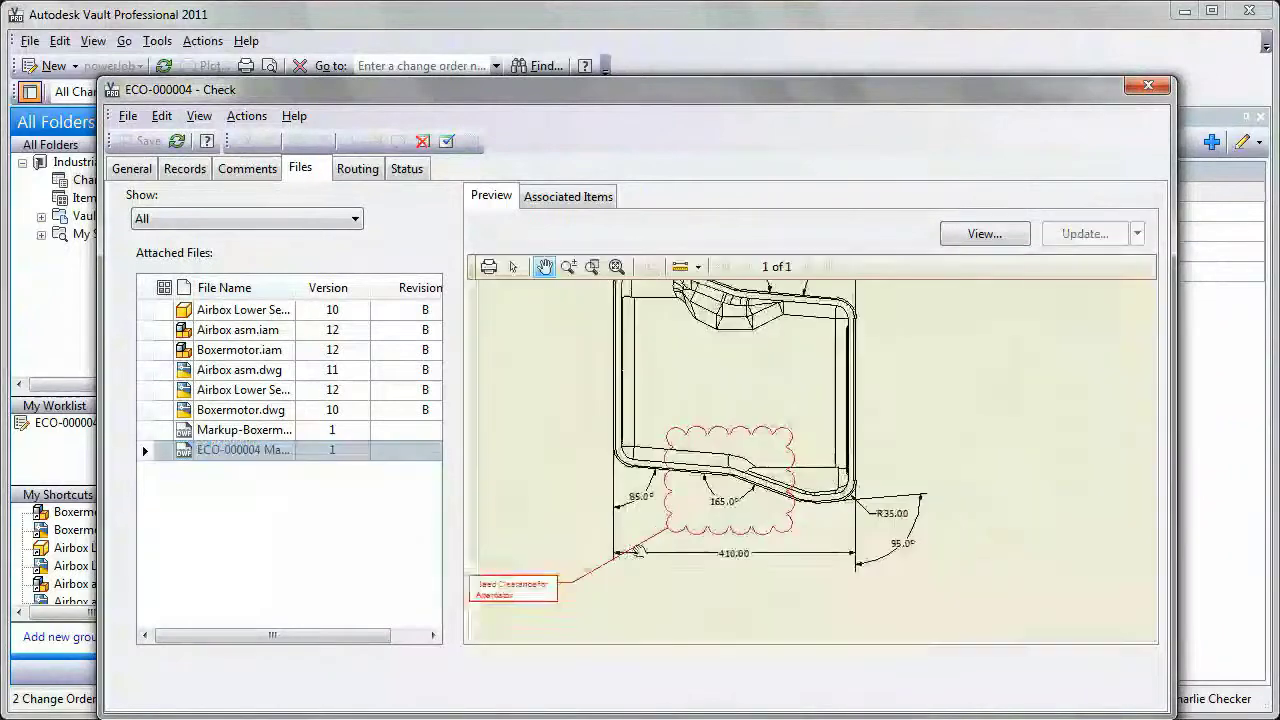
left_click(240, 390)
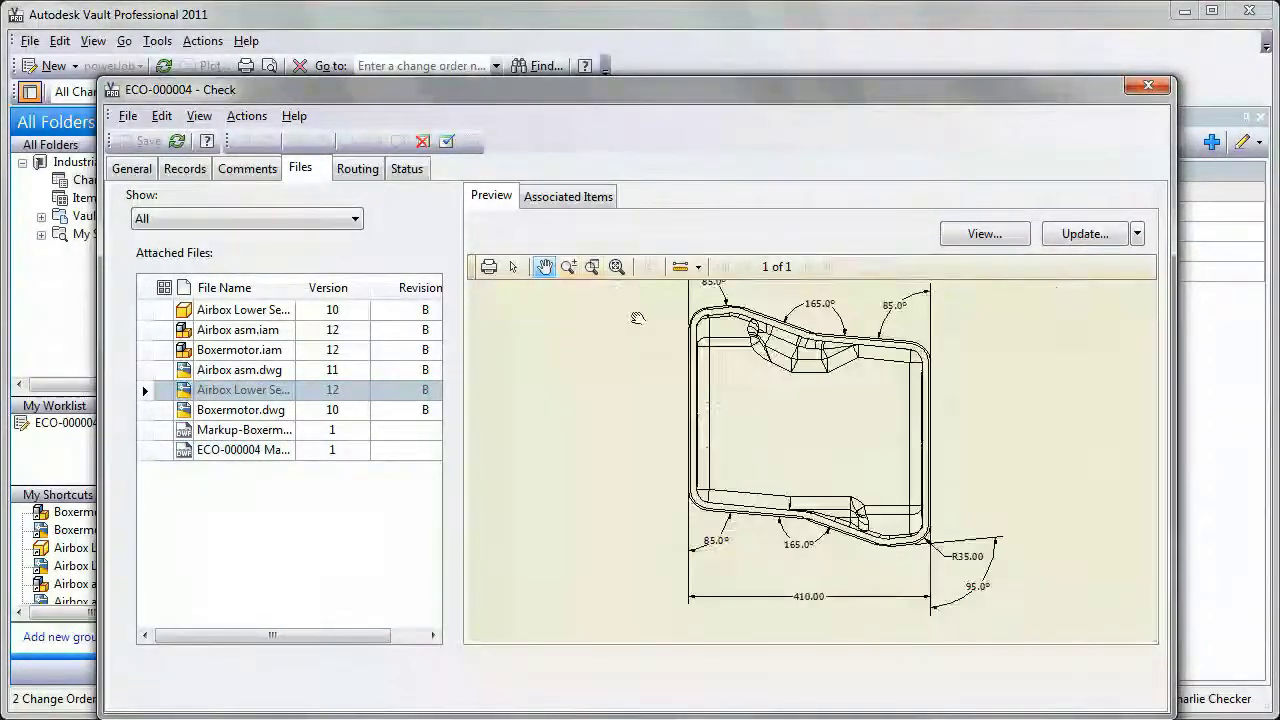
Step: Check the workflow status and approve ECO-000004 to Review with the comment "Lower airbox modified, submitted to Review"
left_click(406, 168)
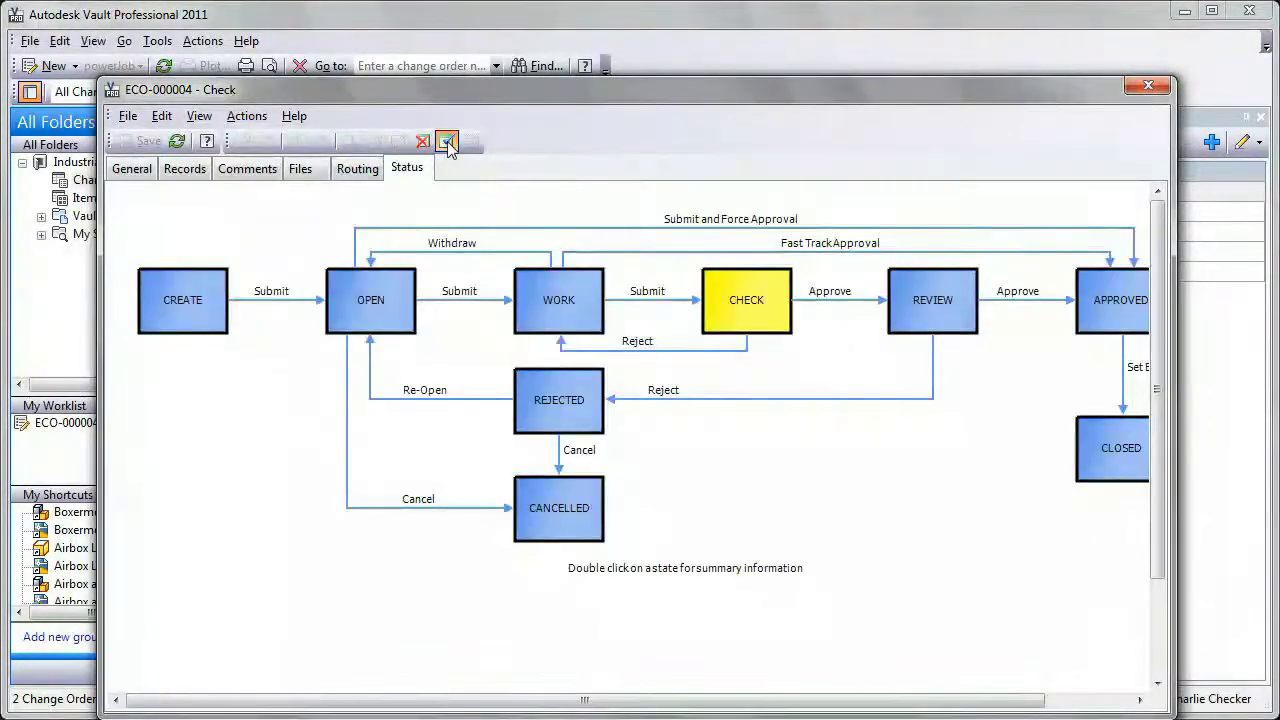
left_click(446, 141)
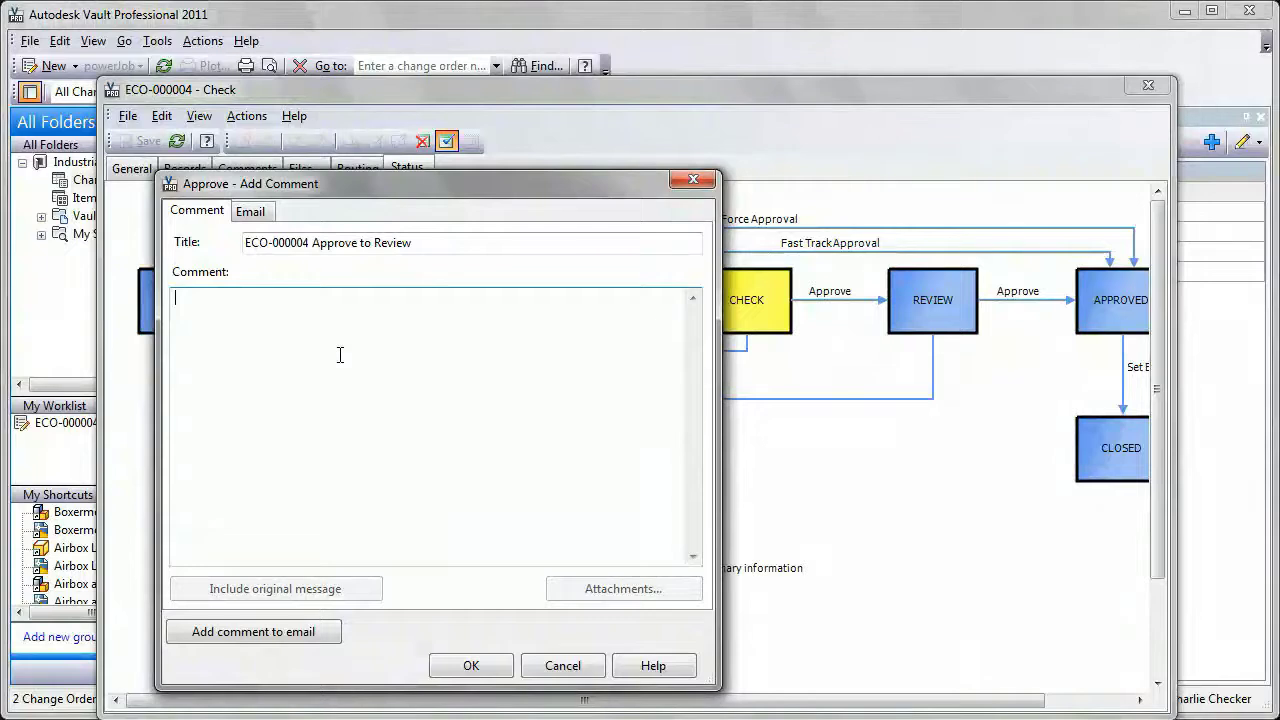
type("Lower airbox modified, submitted to Review")
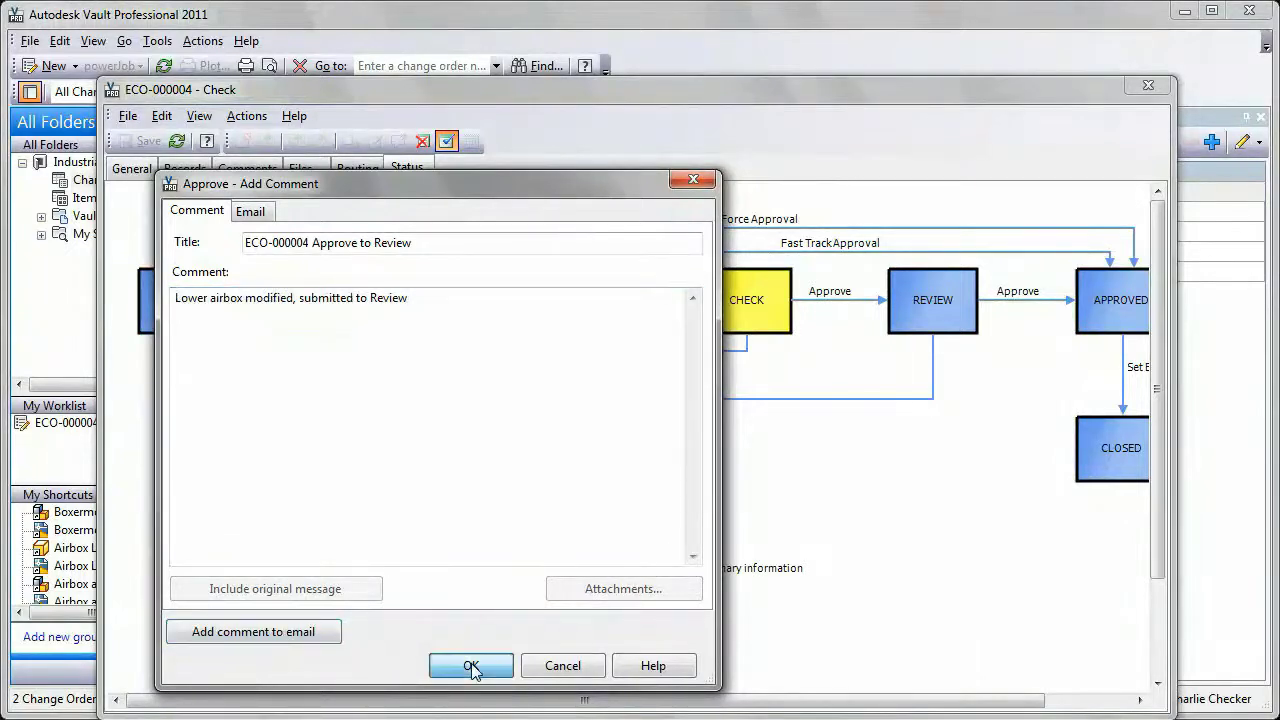
left_click(472, 666)
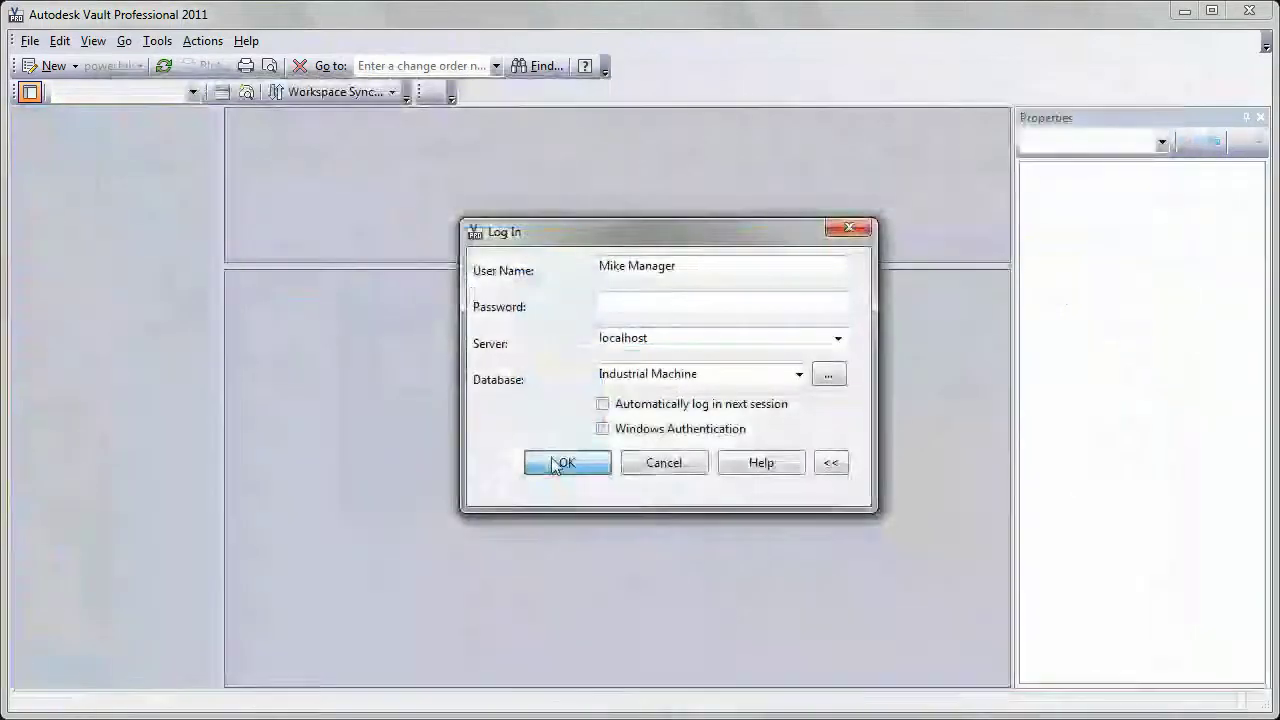
Step: Log in to the Industrial Machine vault with the manager's account and select ECO-000004 from the worklist
left_click(560, 464)
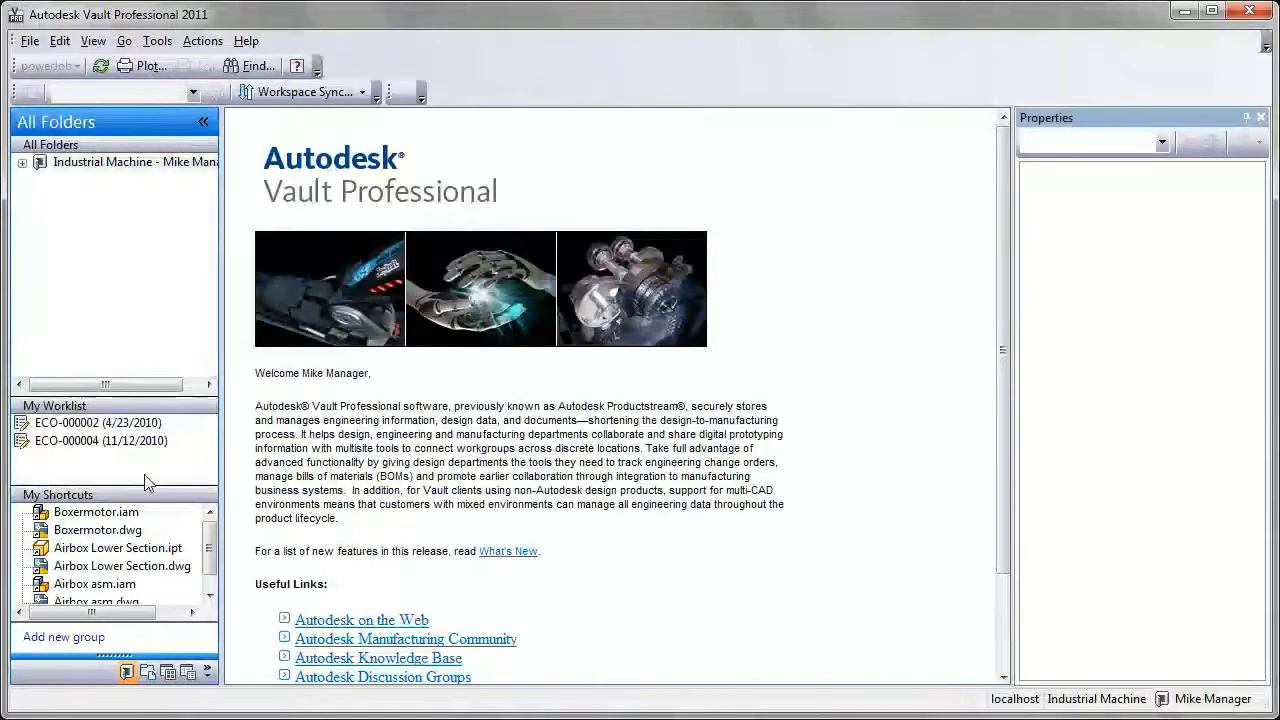
left_click(88, 441)
left_click(330, 178)
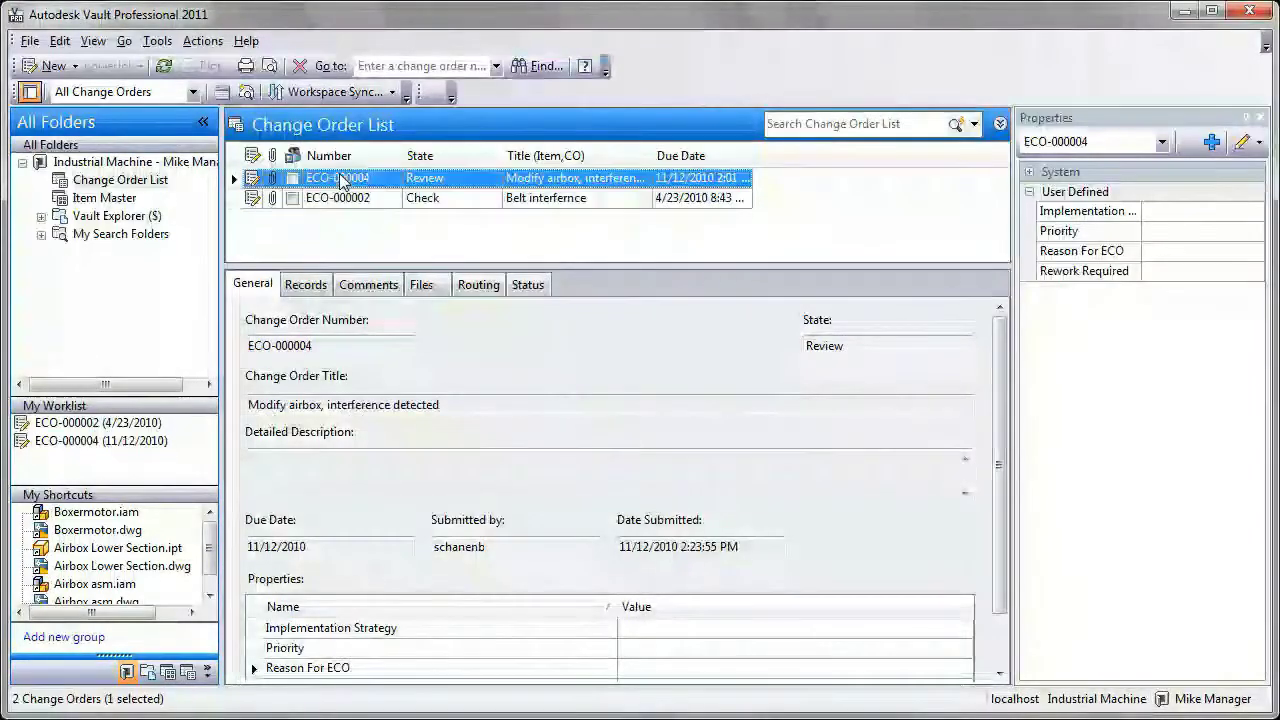
Step: Examine the routing participants, workflow status and attached markup file of change order ECO-000004
left_click(479, 285)
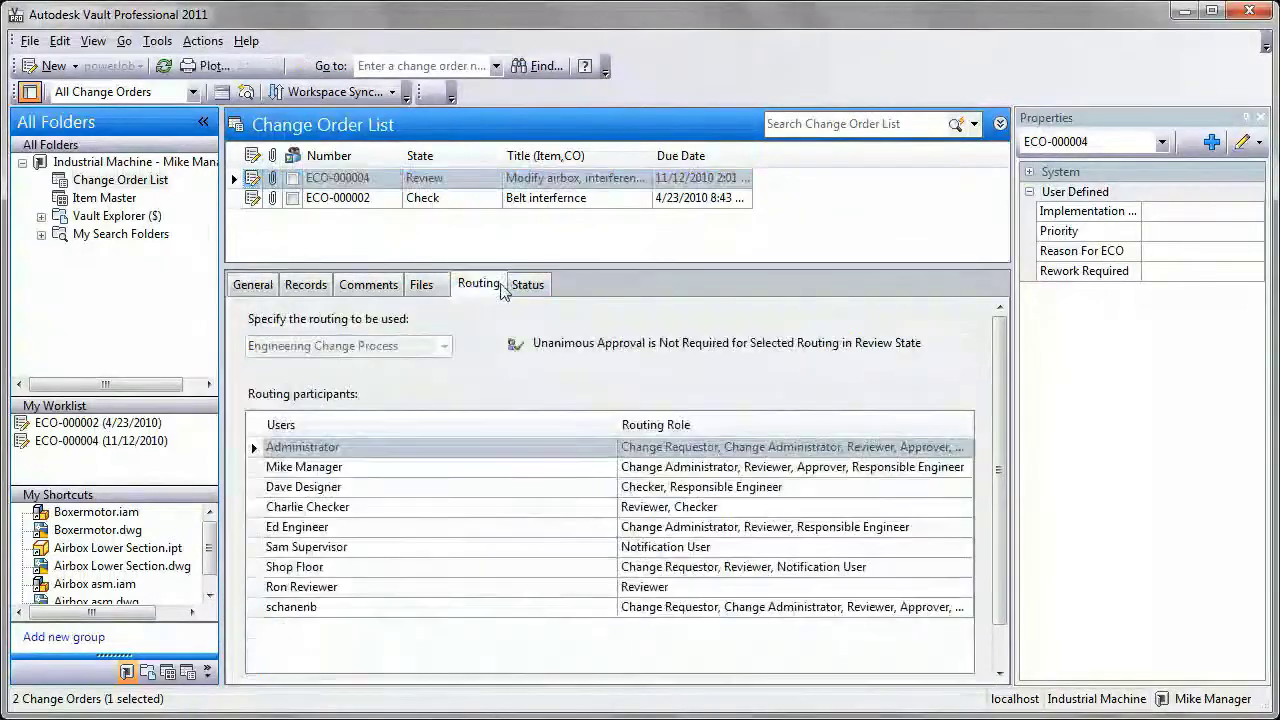
left_click(528, 285)
left_click_drag(700, 672, 945, 672)
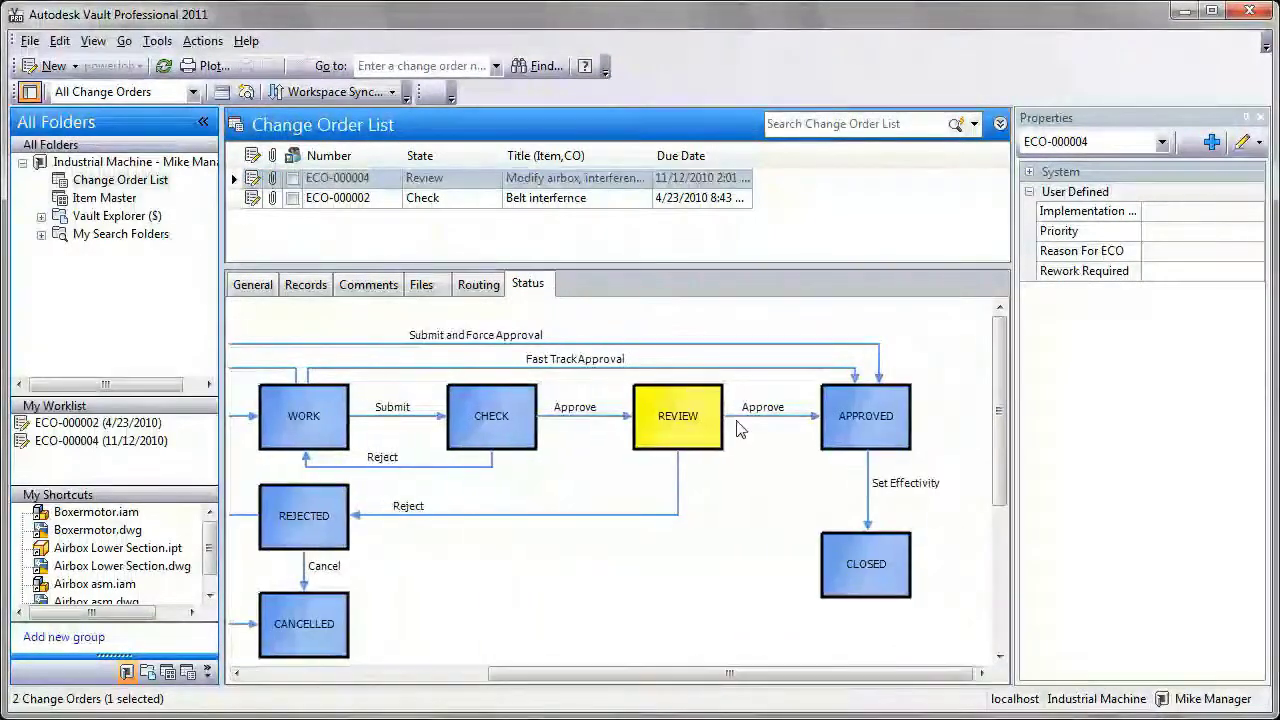
left_click(424, 287)
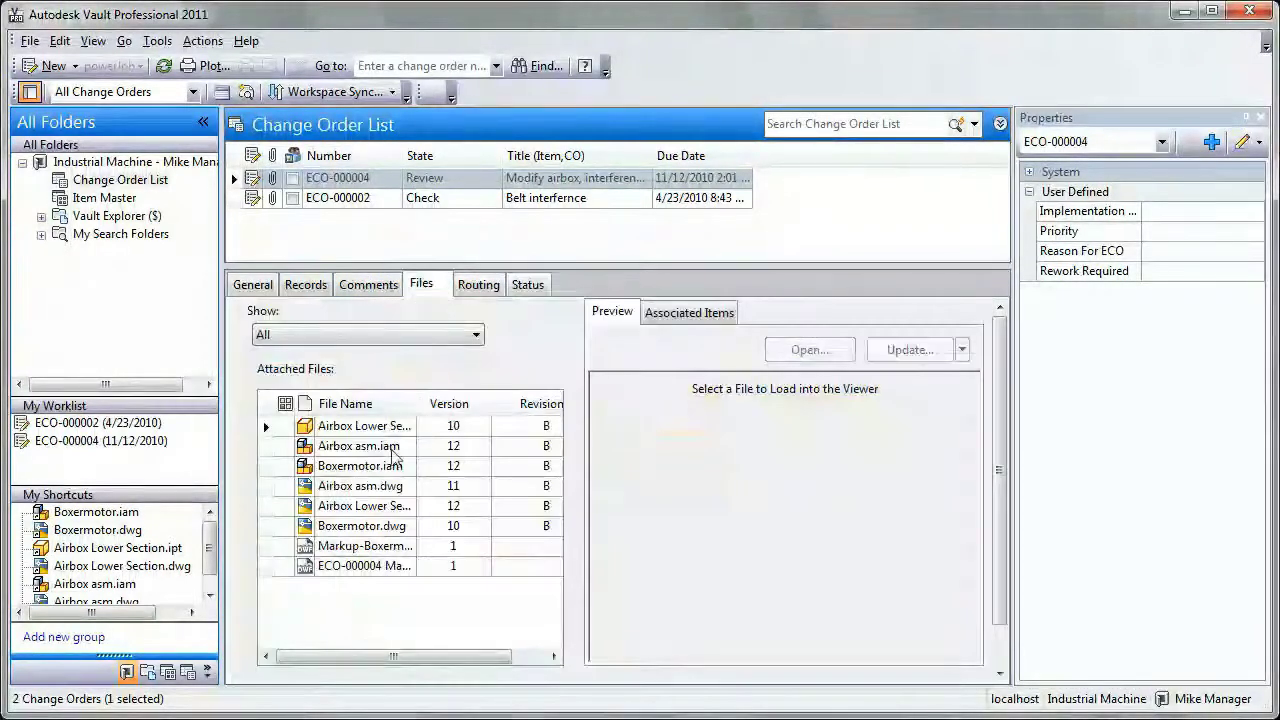
left_click(354, 566)
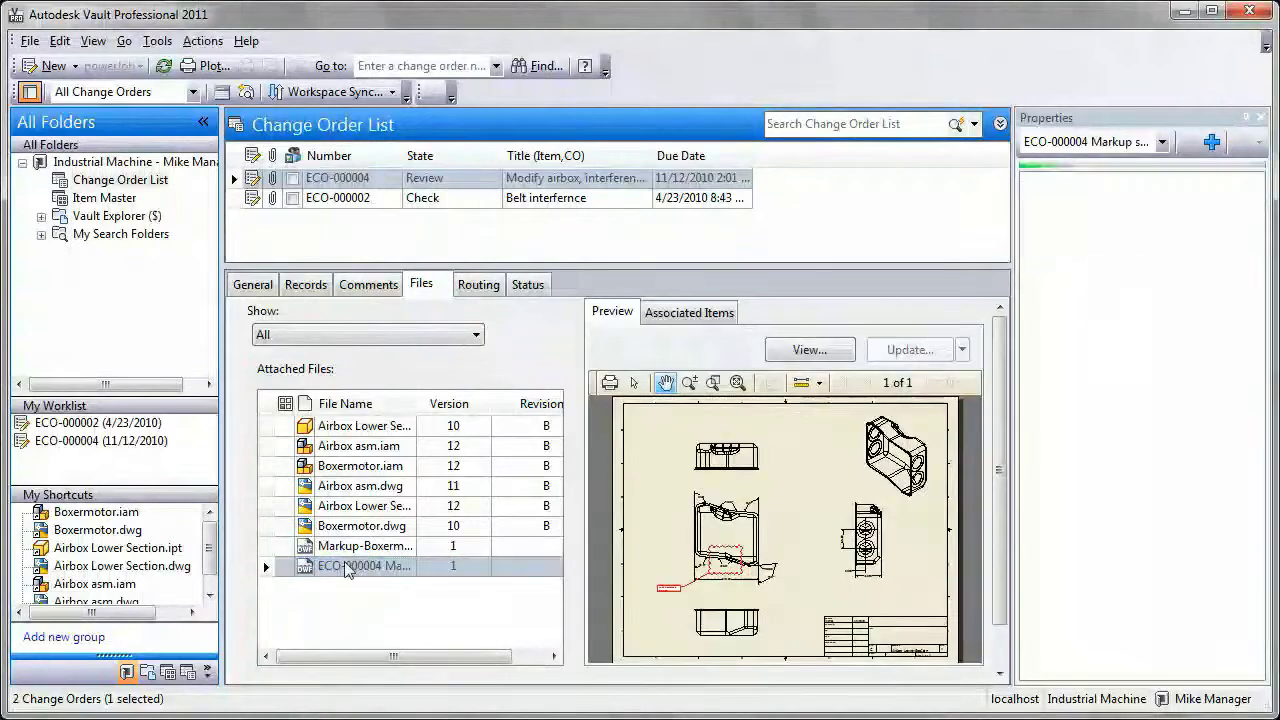
Step: Read through the comments recorded on ECO-000004, from the alternator clearance markup to the approval to Review
left_click(368, 285)
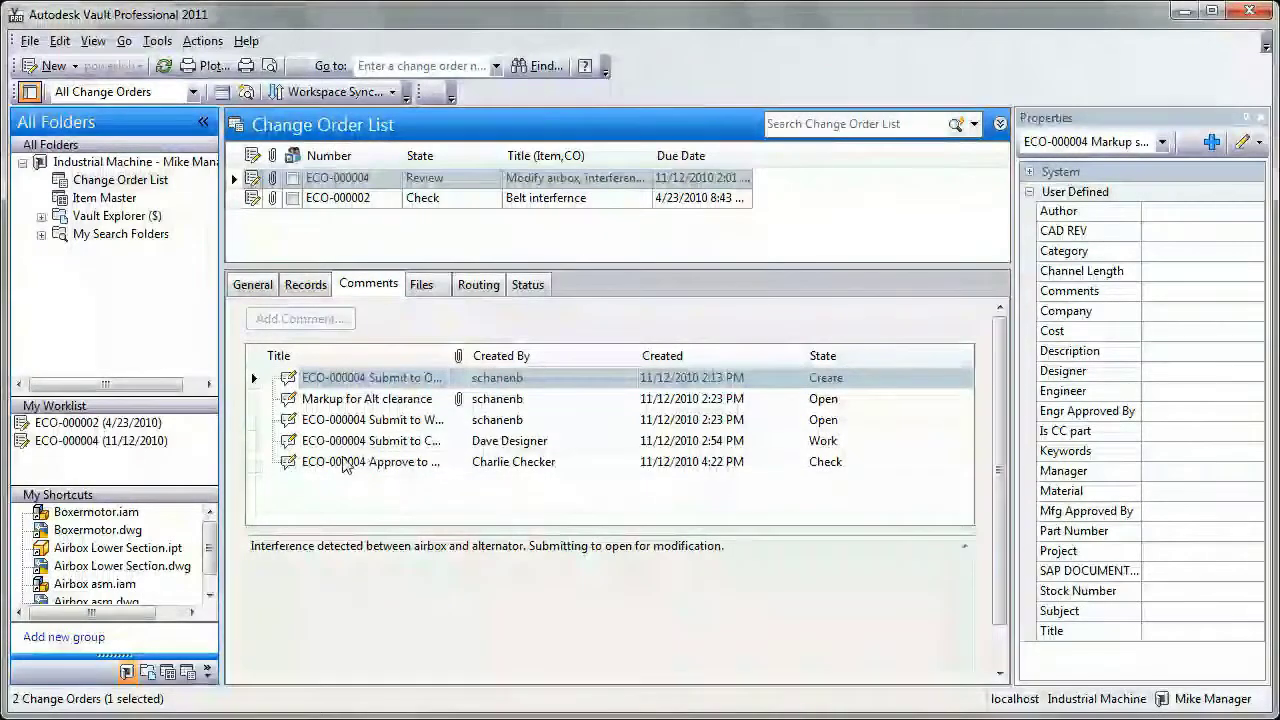
left_click(340, 399)
left_click(330, 420)
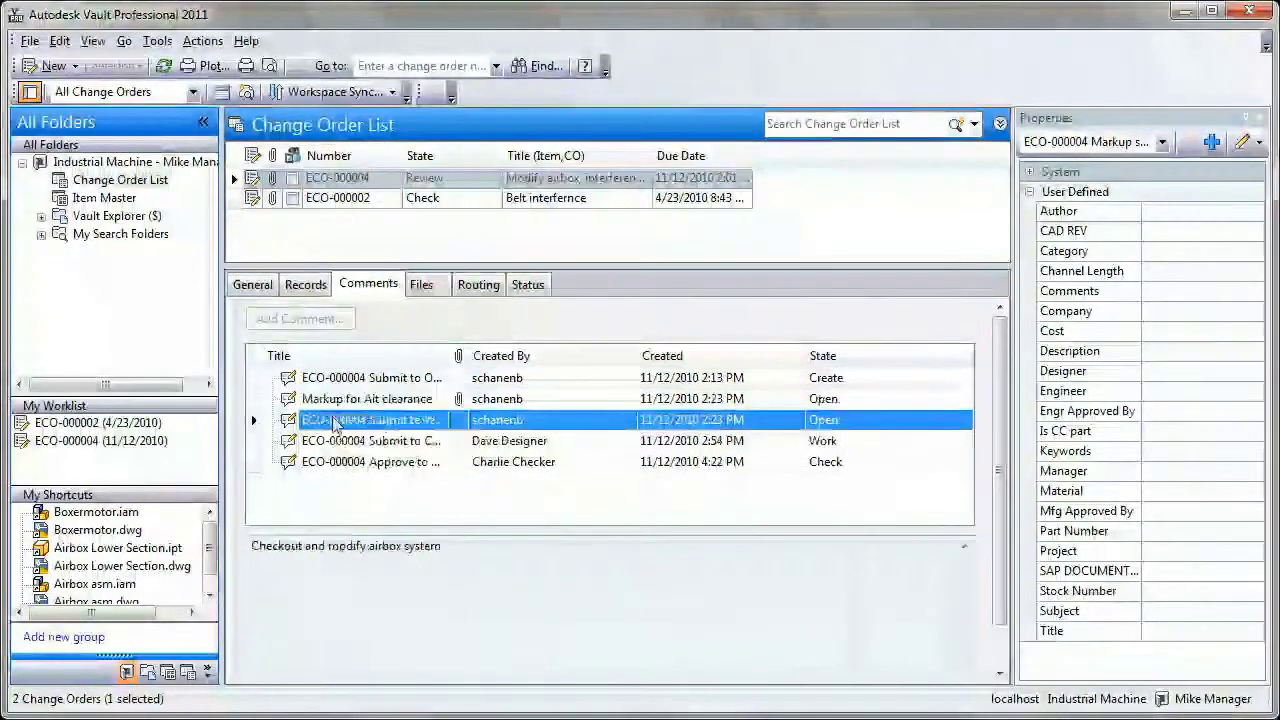
left_click(322, 441)
left_click(320, 462)
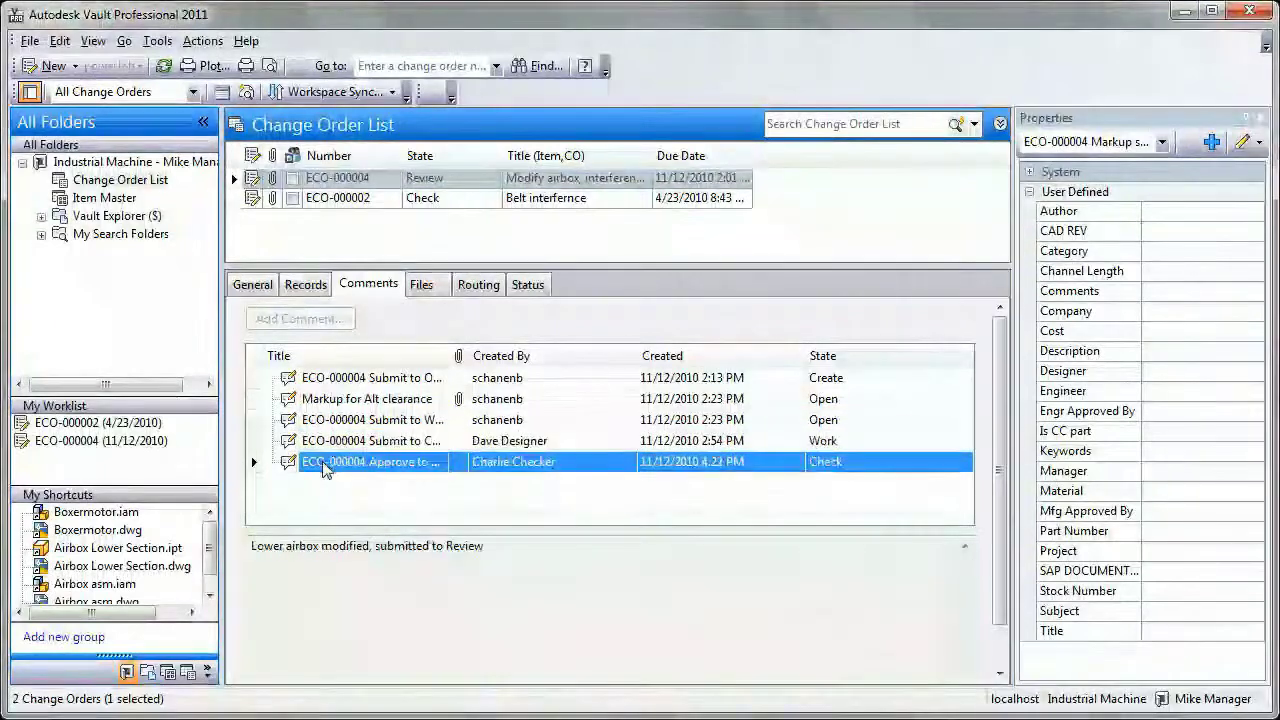
left_click(286, 545)
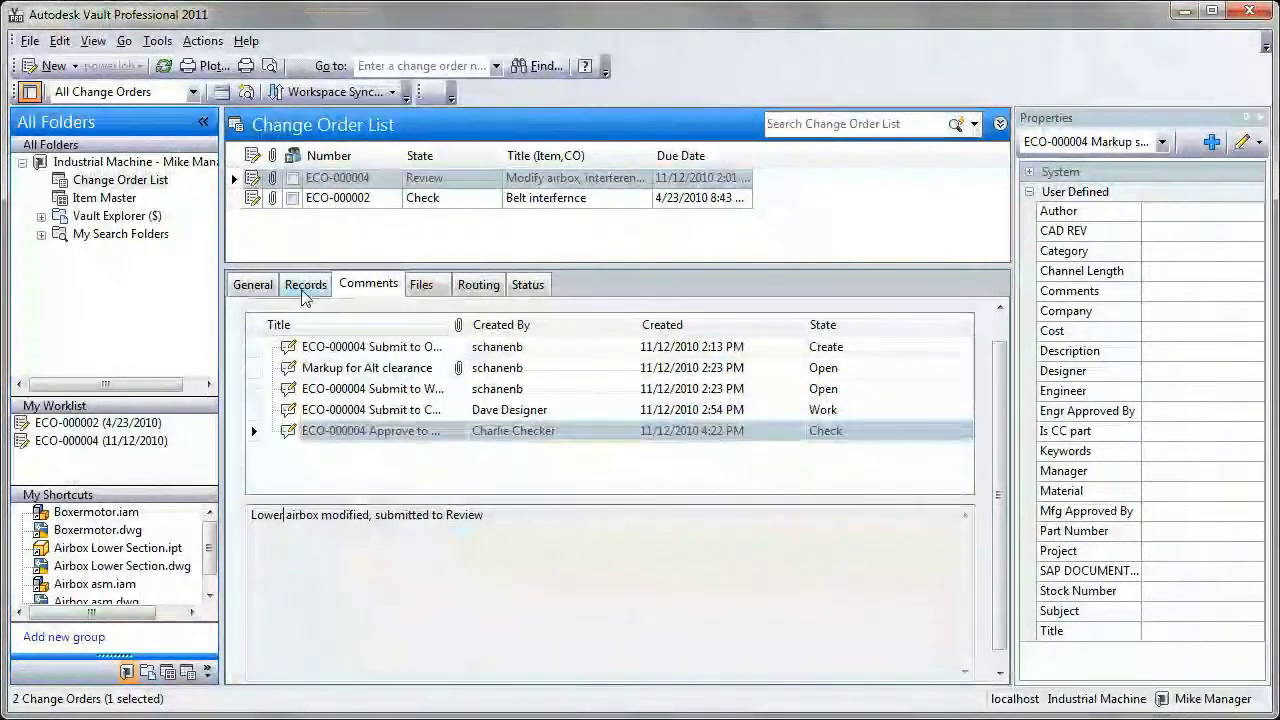
Step: Open ECO-000004 to view and respond, and preview its Airbox Lower Section part, Airbox asm.iam and Boxermotor.iam
left_click(356, 179)
right_click(356, 180)
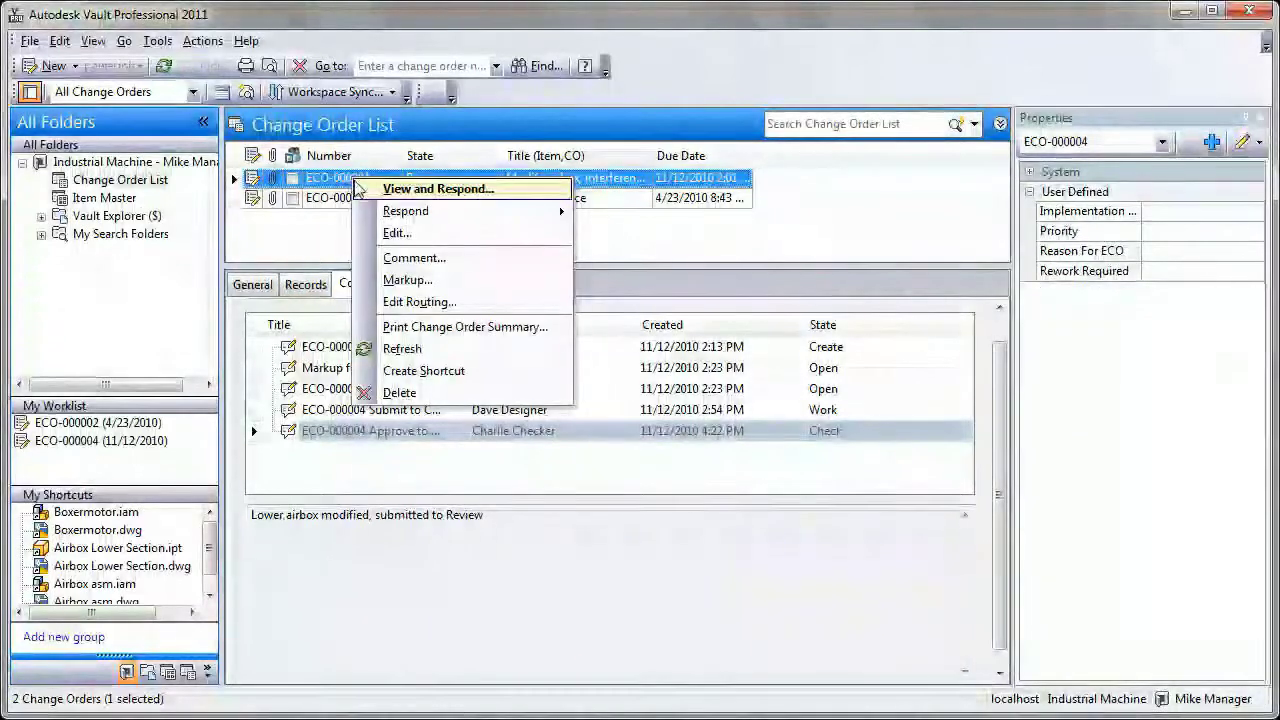
left_click(384, 192)
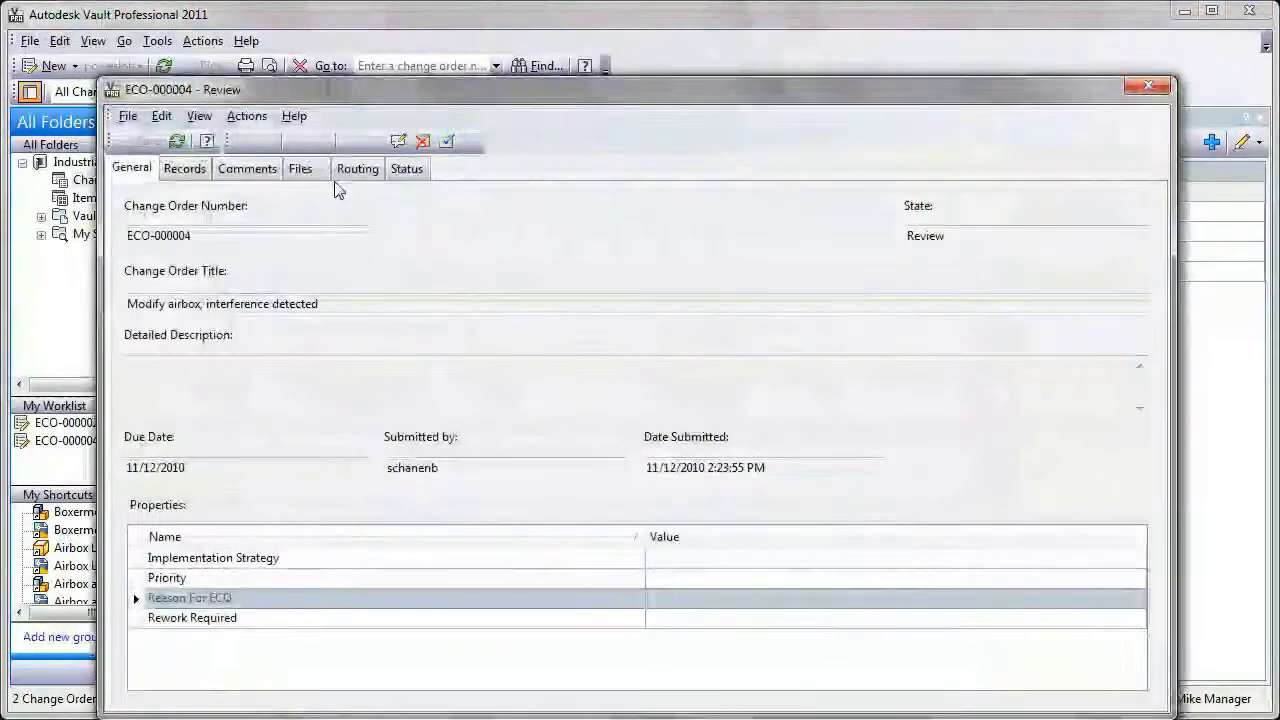
left_click(300, 168)
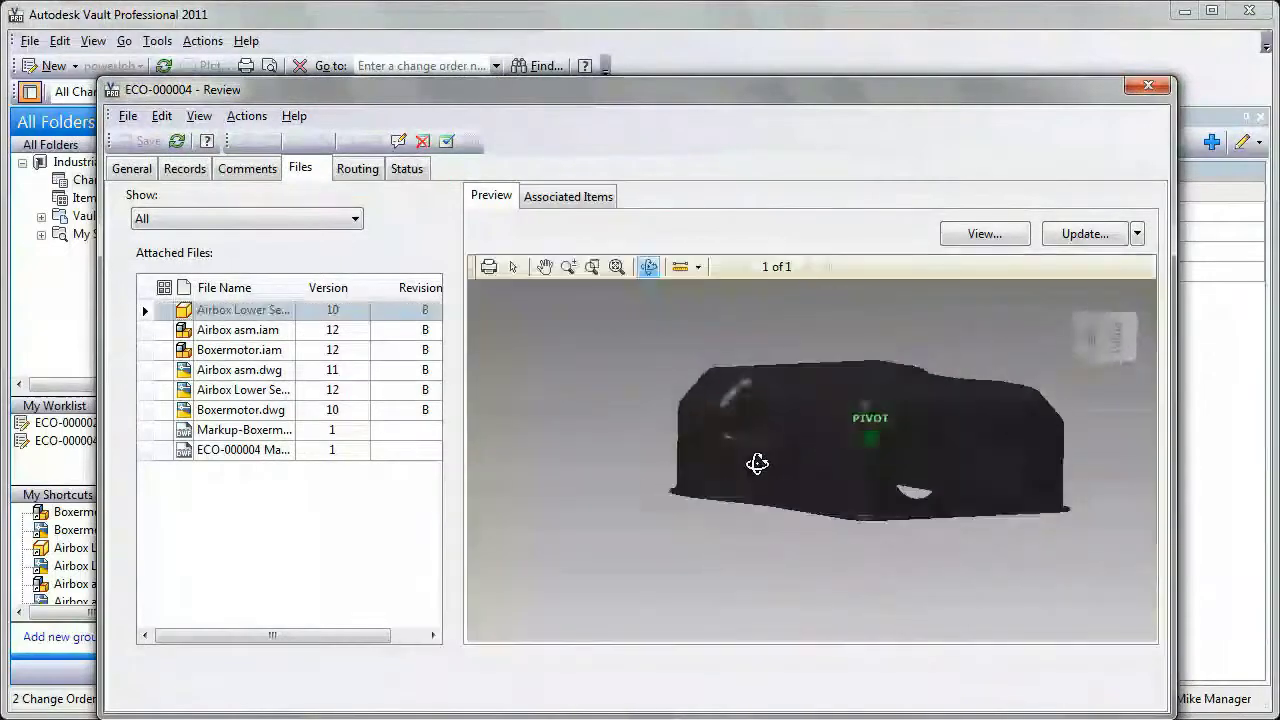
key("Down")
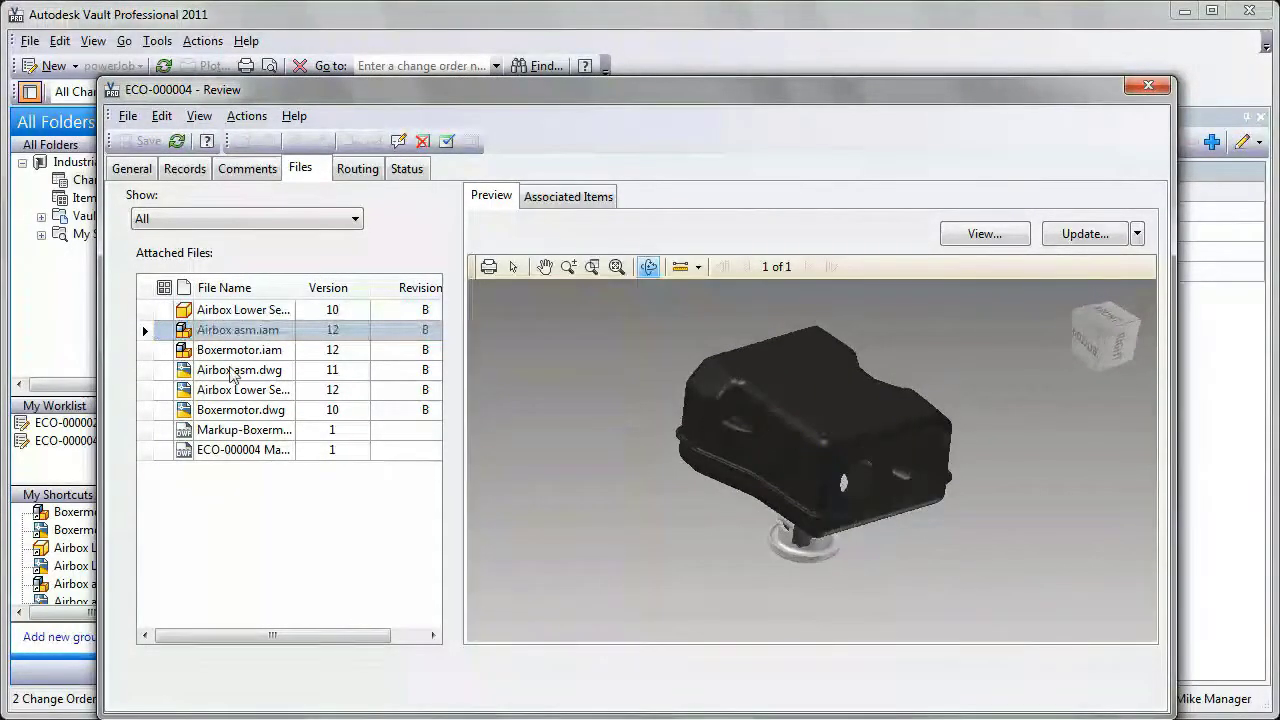
key("Down")
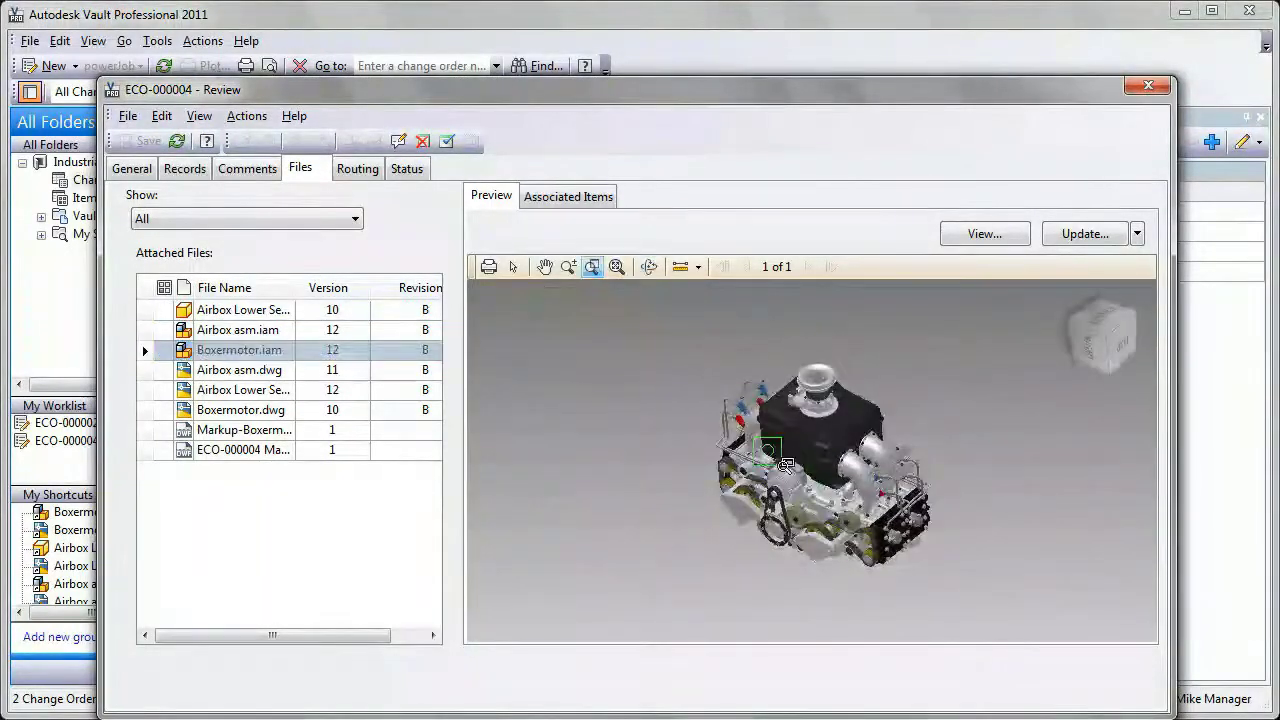
Step: Check the workflow status and approve ECO-000004 to Approved with the comment "Airbox looks good, Approved"
left_click(407, 168)
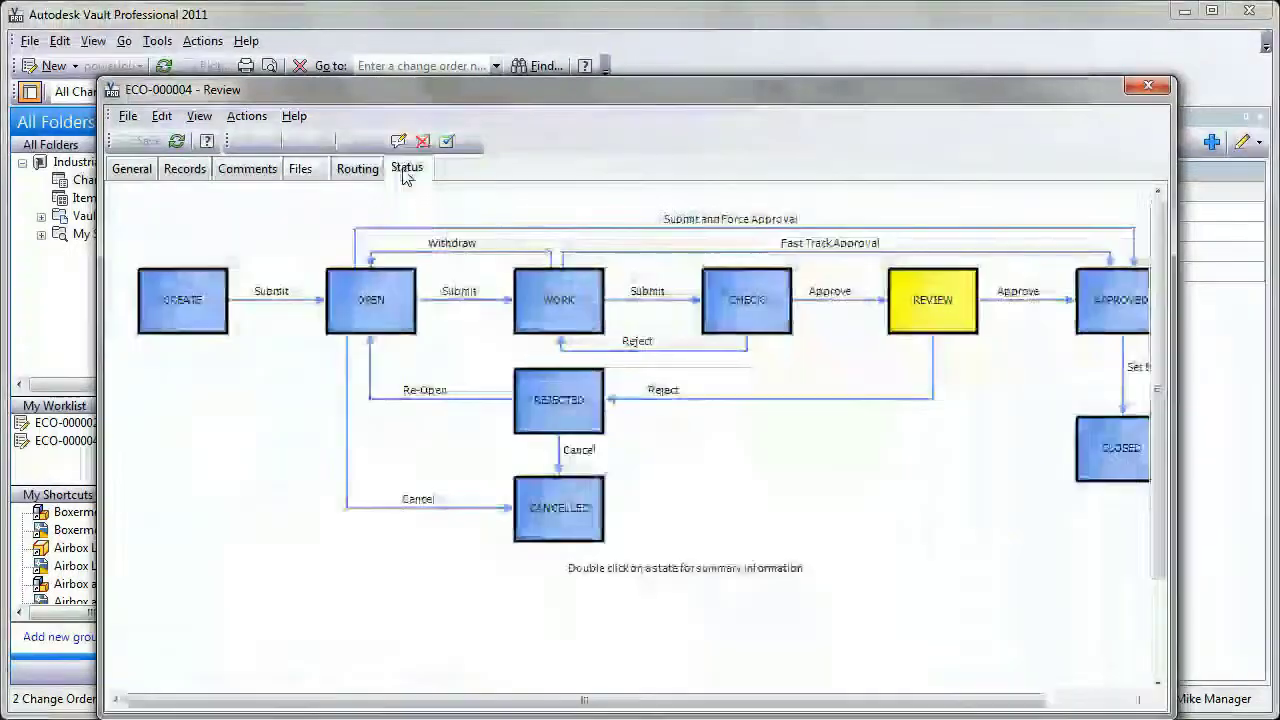
left_click_drag(674, 706, 820, 706)
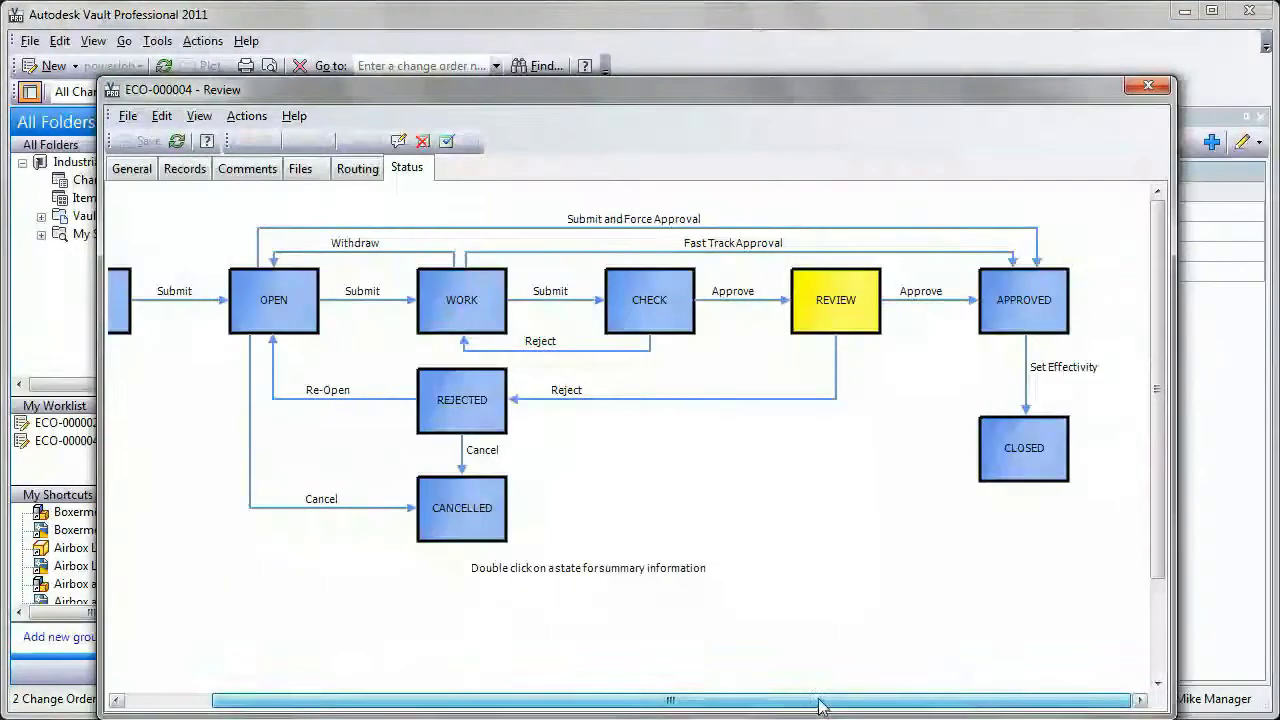
left_click(447, 140)
left_click(260, 346)
type("Airbox looks good, Approved")
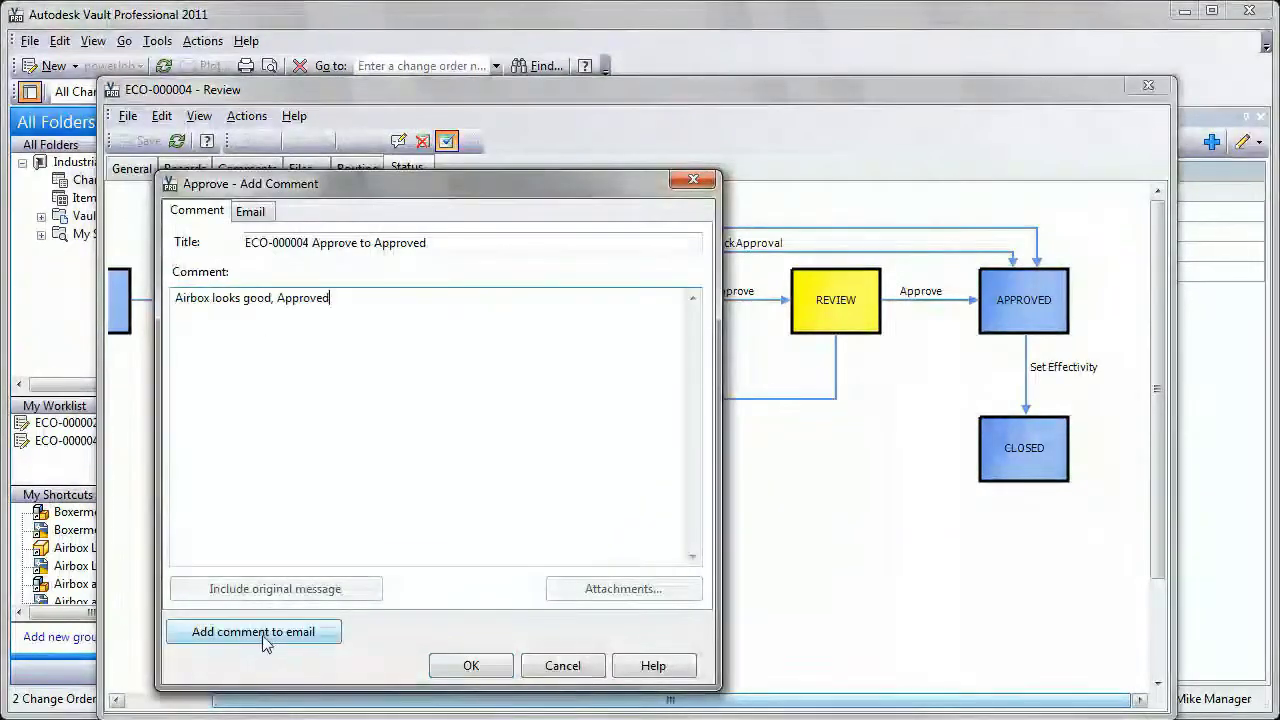
left_click(460, 664)
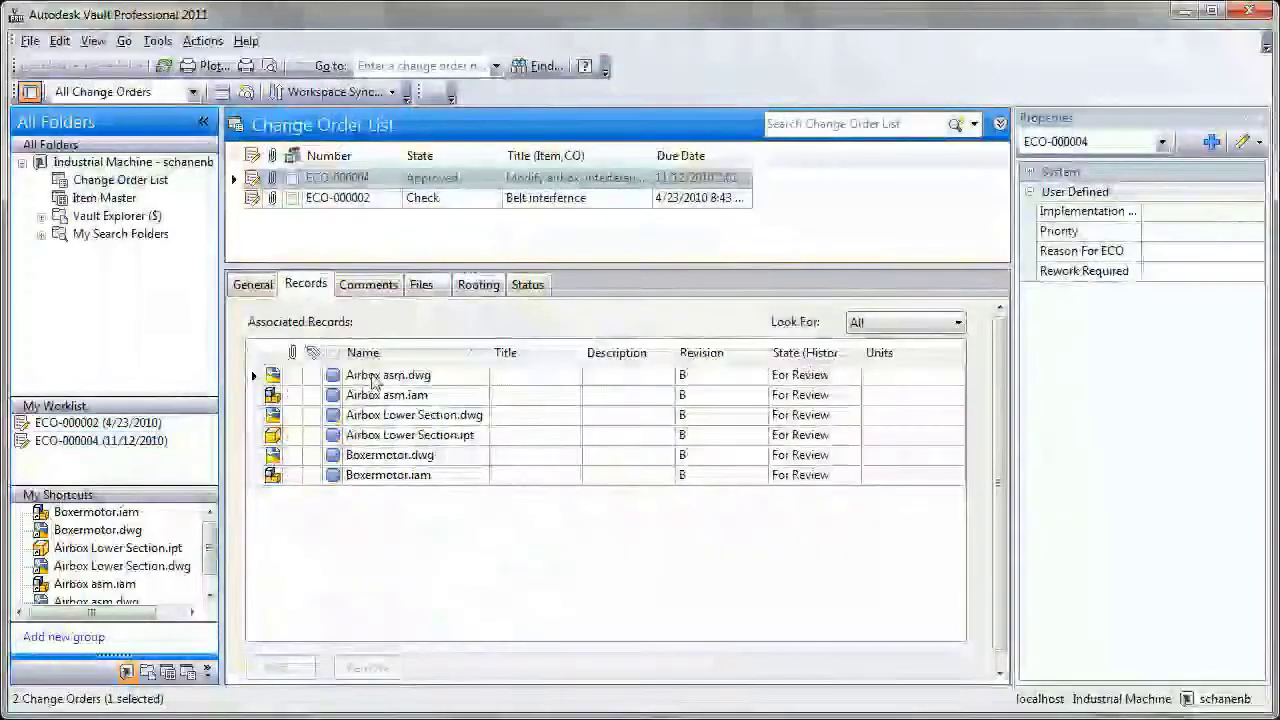
Step: Change all six records of ECO-000004 to the Released state with the comment "Released to manufacturing"
left_click(375, 378)
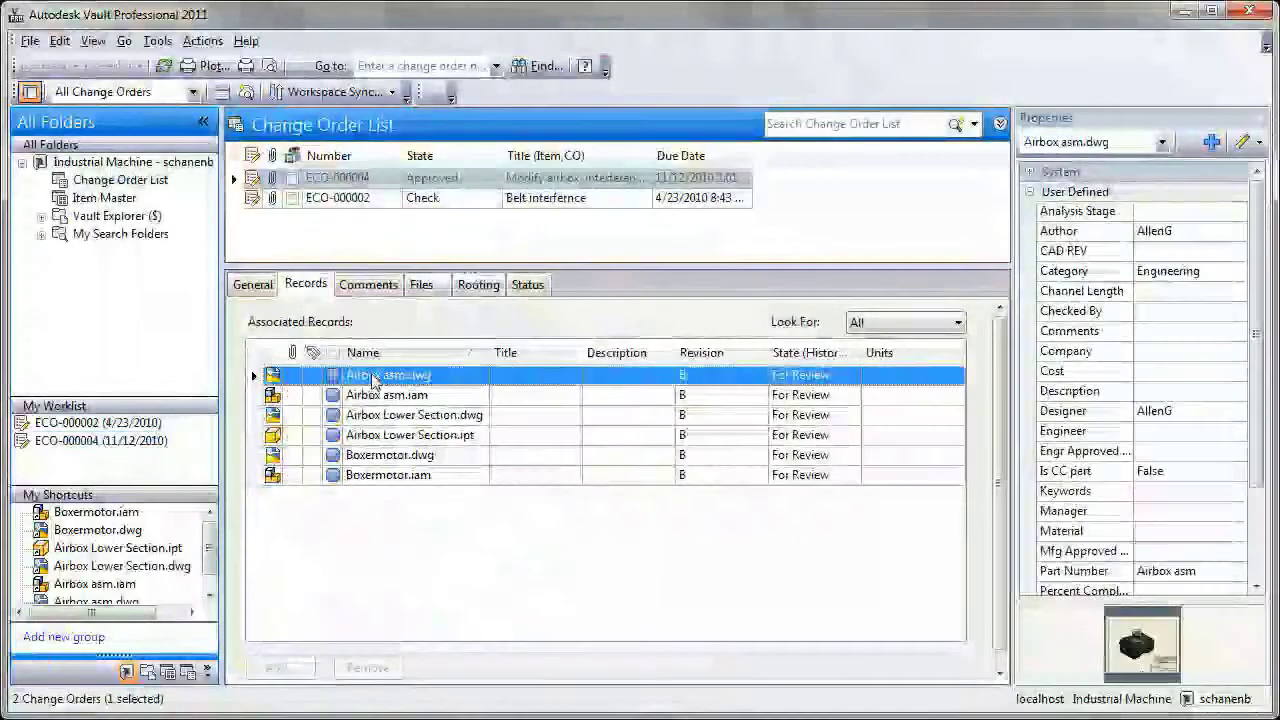
left_click(385, 475, "shift")
right_click(385, 475)
left_click(450, 580)
left_click(620, 180)
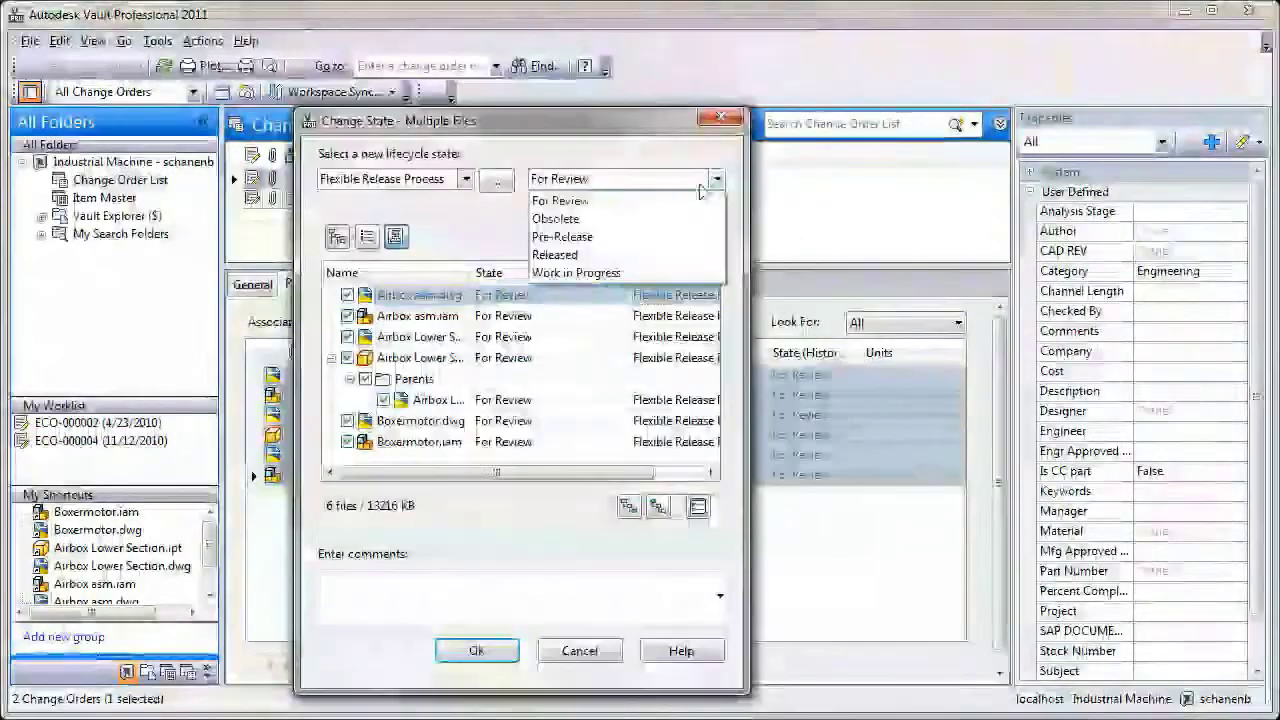
left_click(560, 251)
left_click(520, 585)
type("Released to manufacturing")
left_click(477, 651)
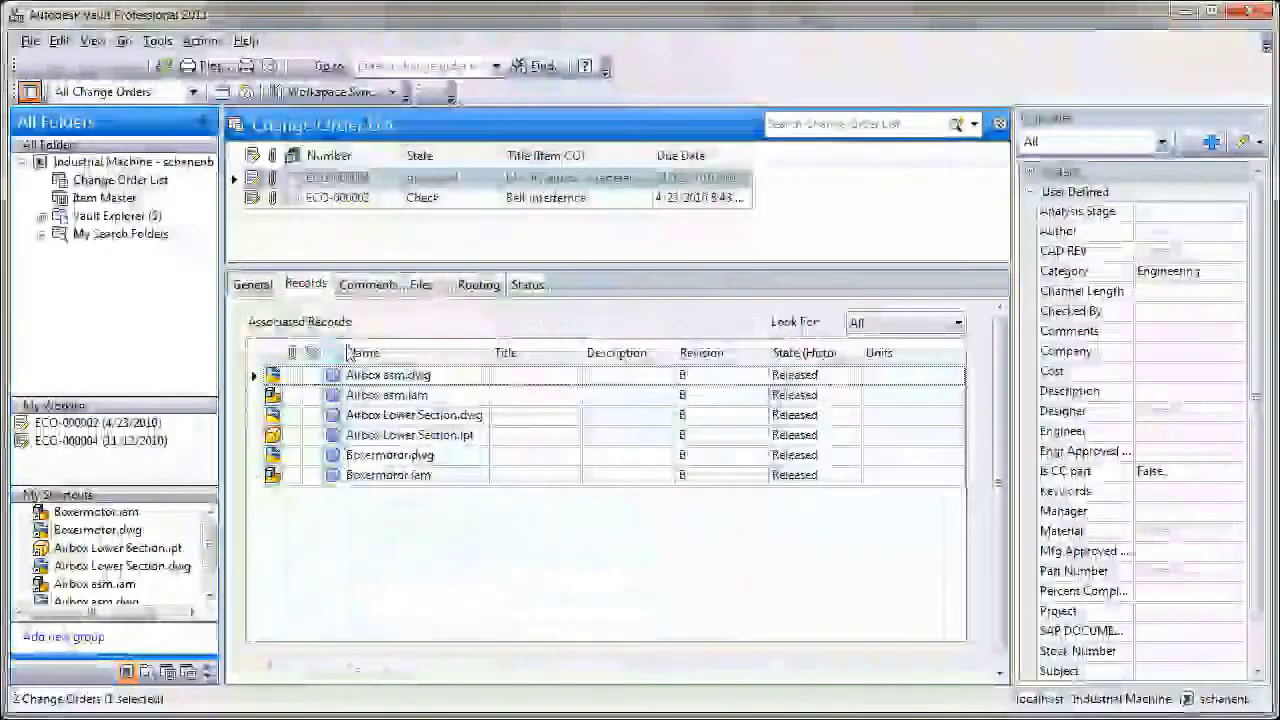
Step: Check the status of ECO-000004 and bring up its response options for setting the effectivity
left_click(330, 177)
left_click(252, 285)
right_click(362, 180)
mouse_move(410, 211)
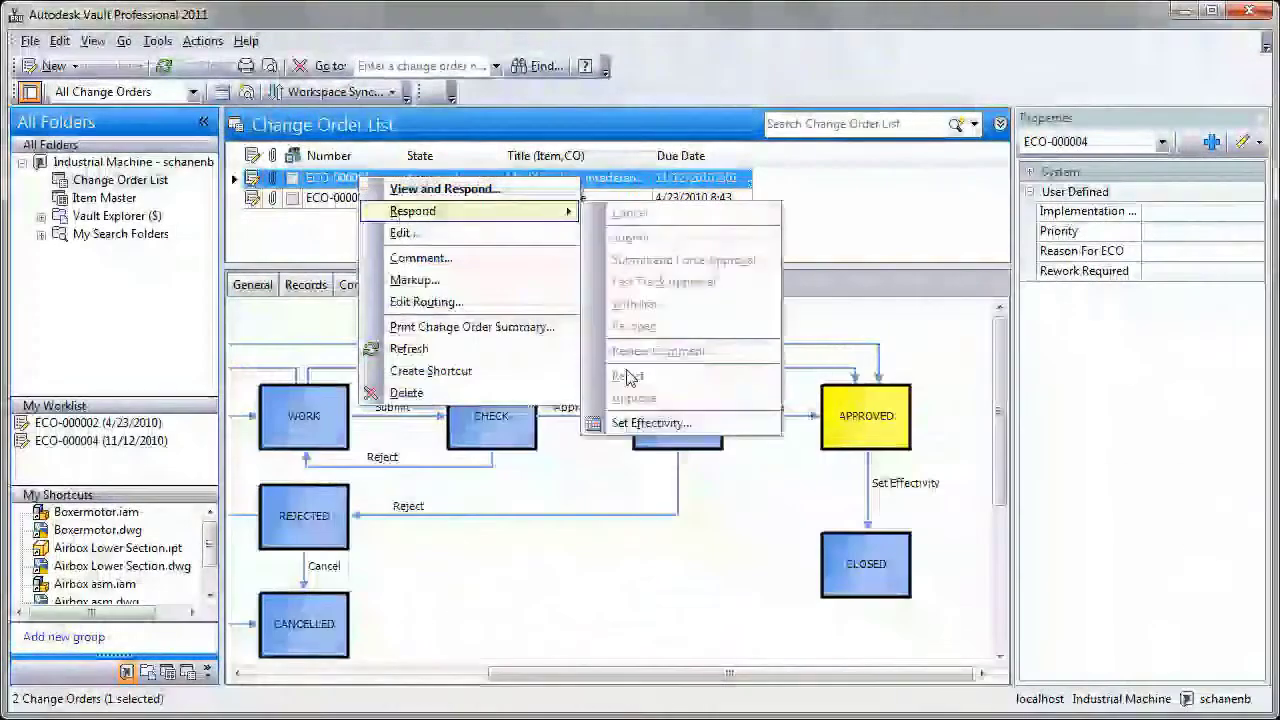